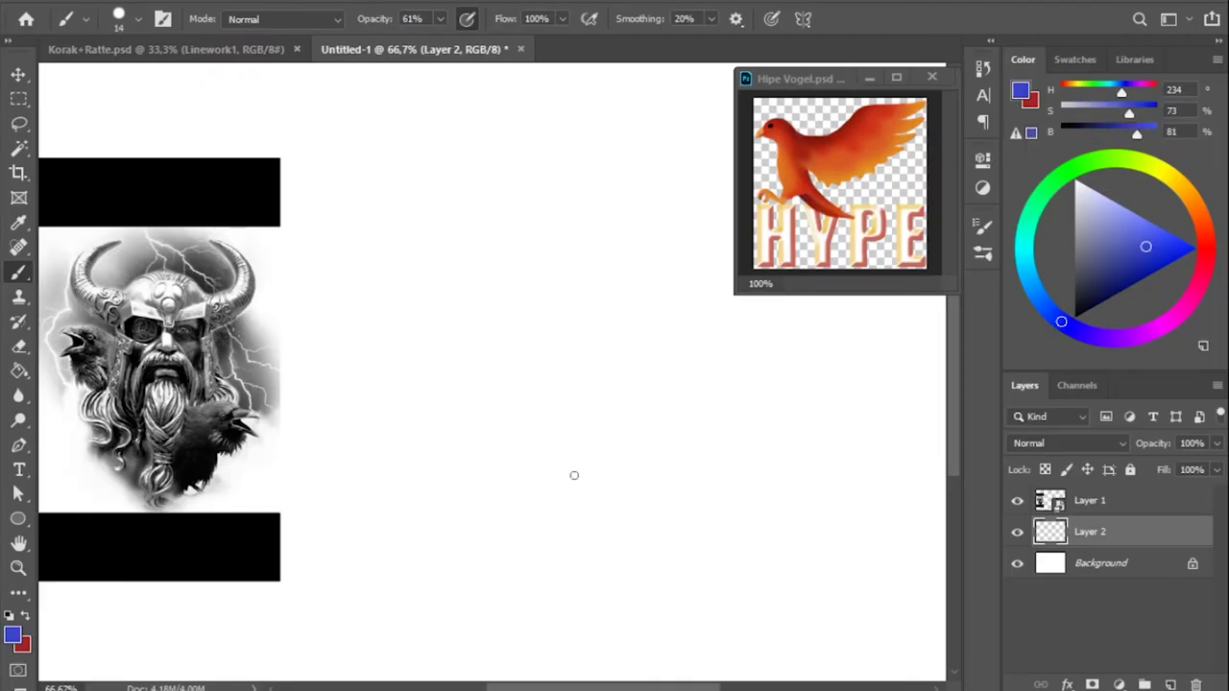
Draw the blue head oval at full opacity with a vertical centre line and two horizontal guides.
{"action": "key", "text": "0"}
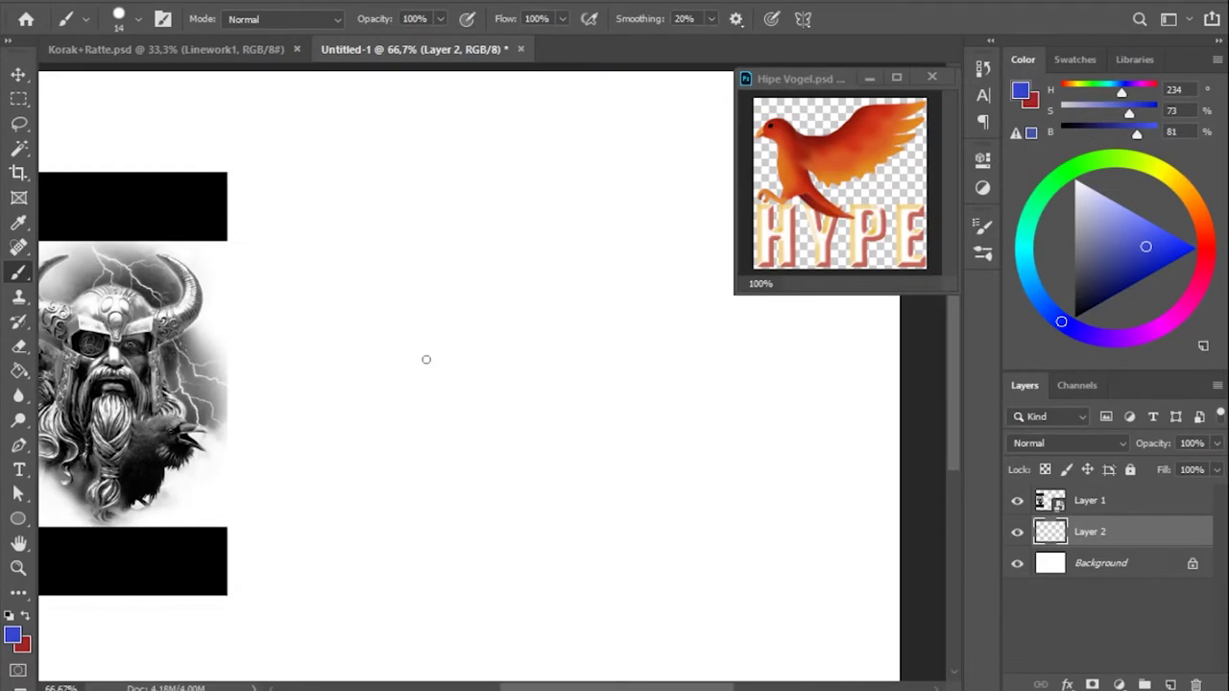
{"action": "mouse_move", "coordinate": [438, 469]}
{"action": "left_mouse_down"}
{"action": "mouse_move", "coordinate": [428, 164]}
{"action": "mouse_move", "coordinate": [584, 356]}
{"action": "mouse_move", "coordinate": [382, 437]}
{"action": "left_mouse_up"}
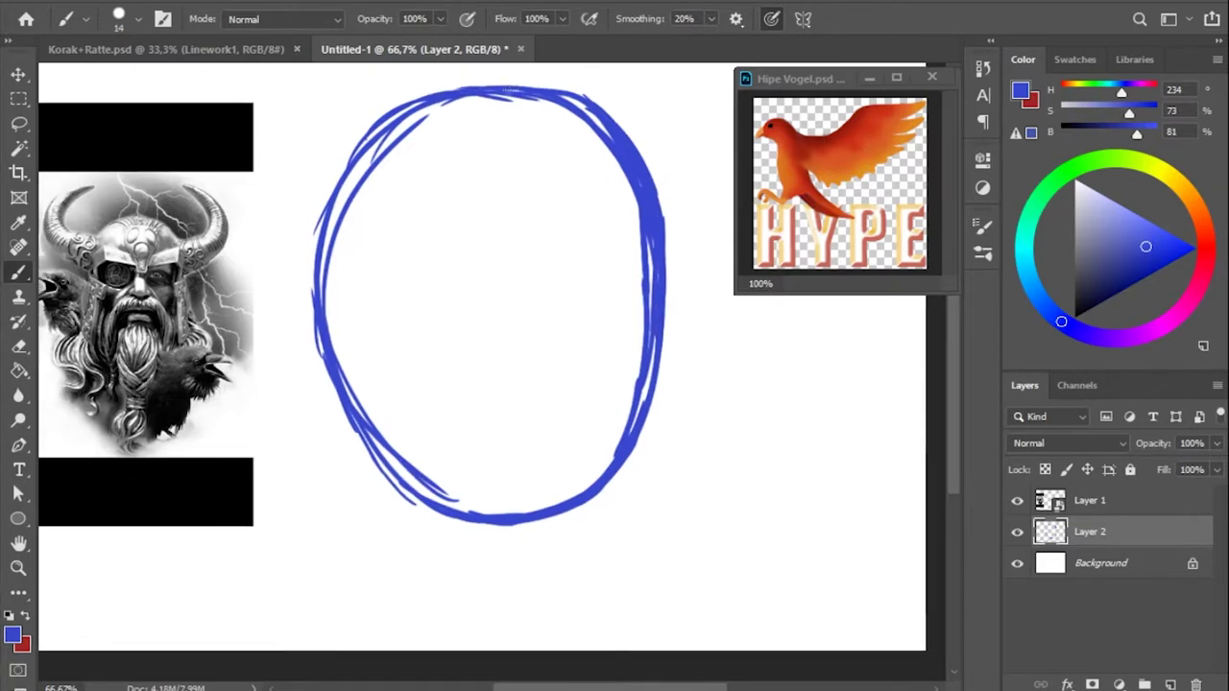
{"action": "left_click_drag", "start_coordinate": [492, 134], "coordinate": [498, 423]}
{"action": "mouse_move", "coordinate": [352, 295]}
{"action": "left_mouse_down"}
{"action": "mouse_move", "coordinate": [427, 279]}
{"action": "mouse_move", "coordinate": [614, 317]}
{"action": "left_mouse_up"}
{"action": "left_click_drag", "start_coordinate": [359, 228], "coordinate": [617, 244]}
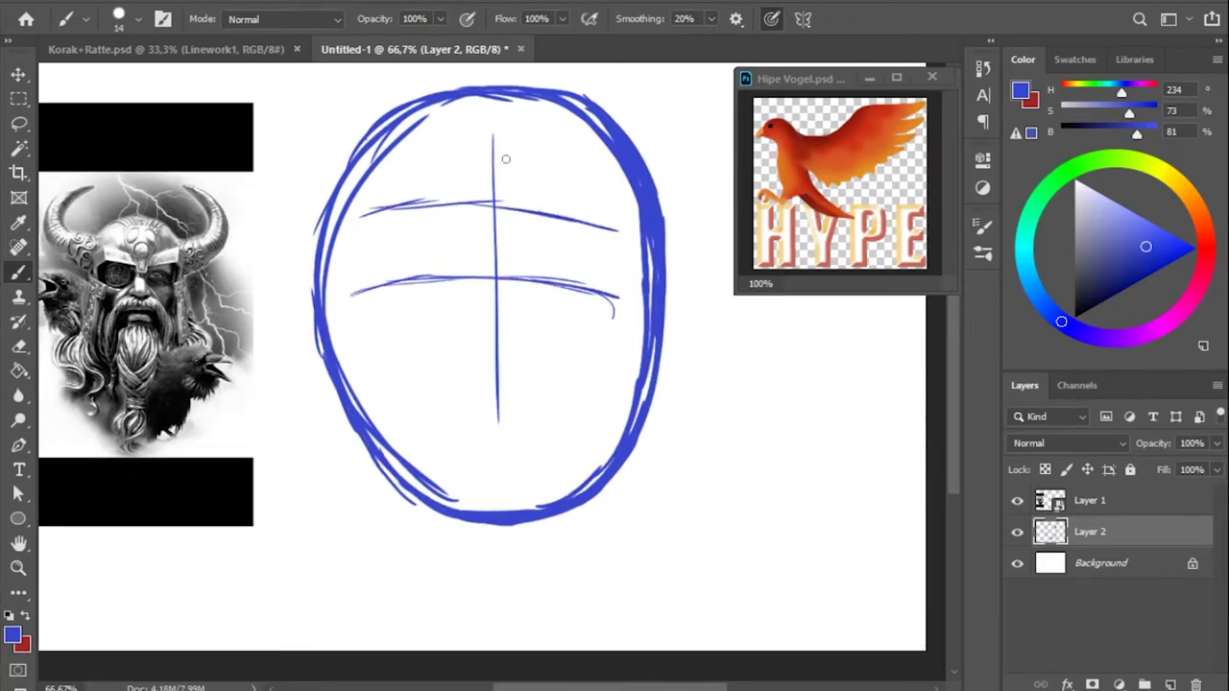
Lower the face guide lines slightly, zoom out, and begin resizing the head sketch.
{"action": "key", "text": "l"}
{"action": "left_click_drag", "start_coordinate": [492, 130], "coordinate": [469, 146]}
{"action": "key", "text": "v"}
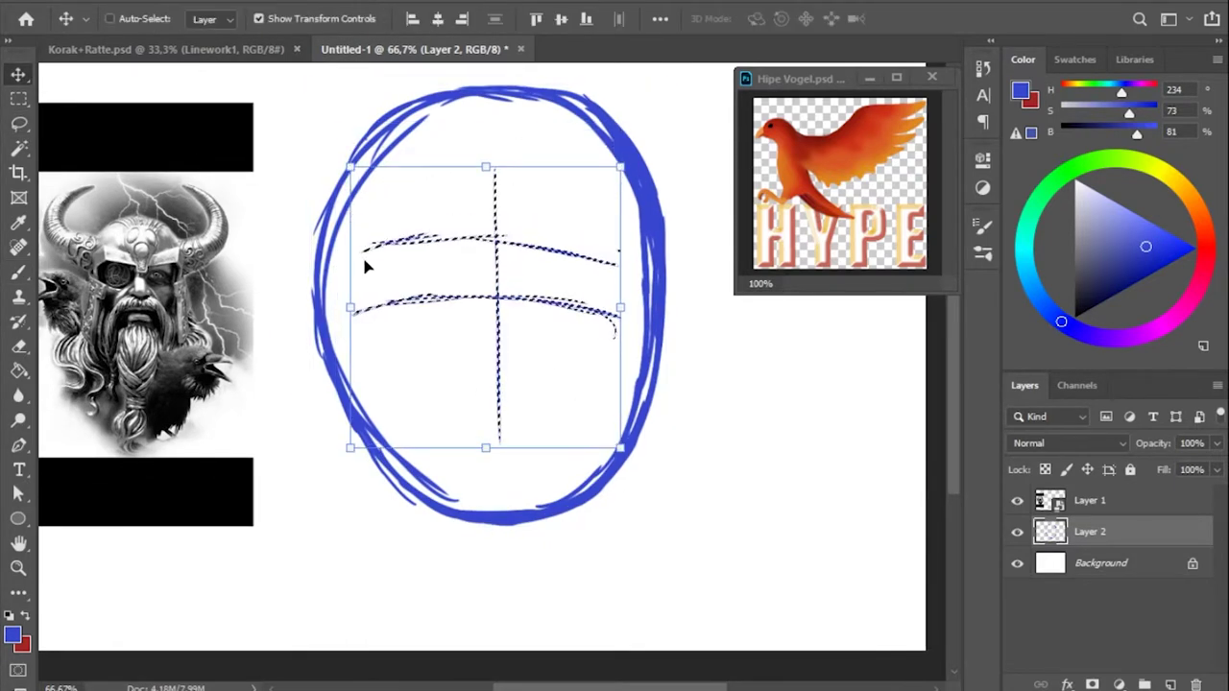
{"action": "left_click_drag", "start_coordinate": [362, 254], "coordinate": [362, 274]}
{"action": "key", "text": "ctrl+d"}
{"action": "key", "text": "b"}
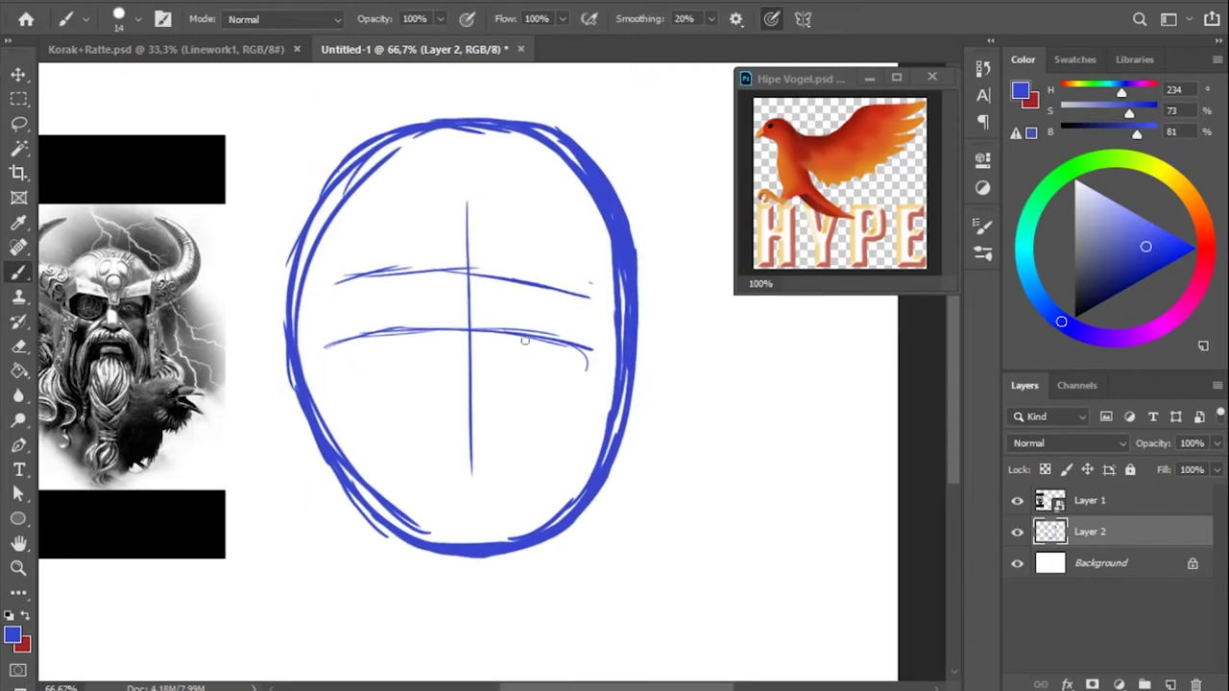
{"action": "key", "text": "ctrl+minus"}
{"action": "key", "text": "ctrl+t"}
Apply the head resize and add a new empty layer for the purple helmet.
{"action": "key", "text": "Return"}
{"action": "key", "text": "ctrl+shift+alt+n"}
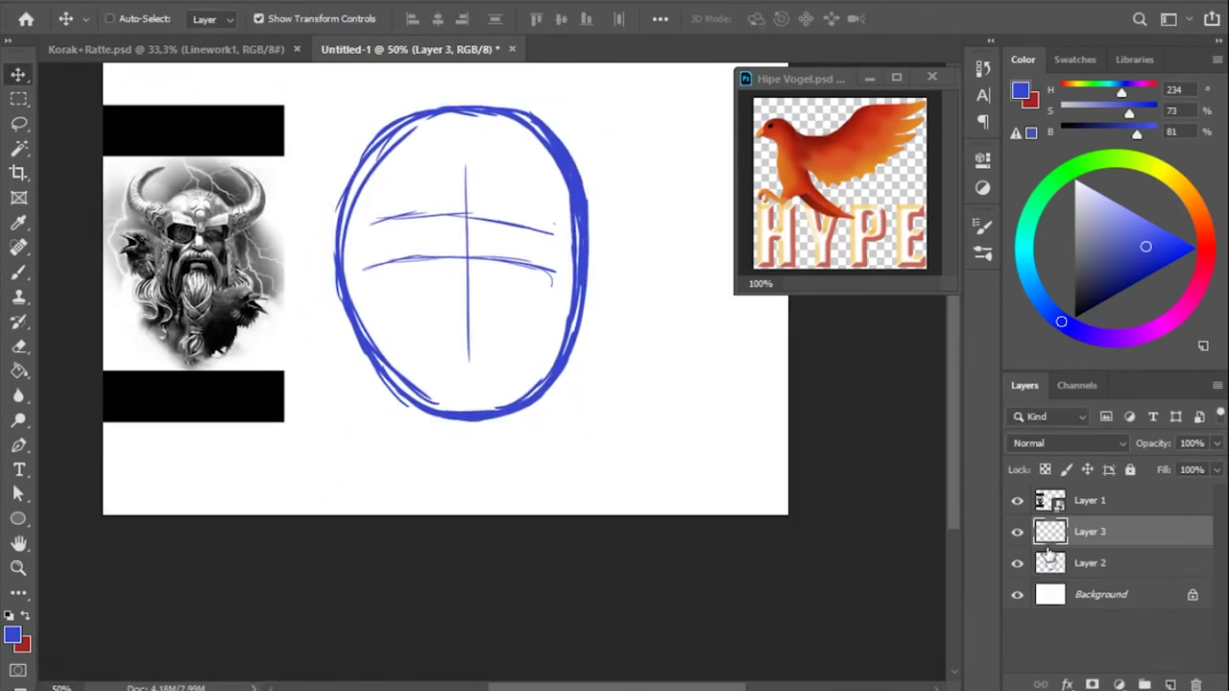
{"action": "key", "text": "b"}
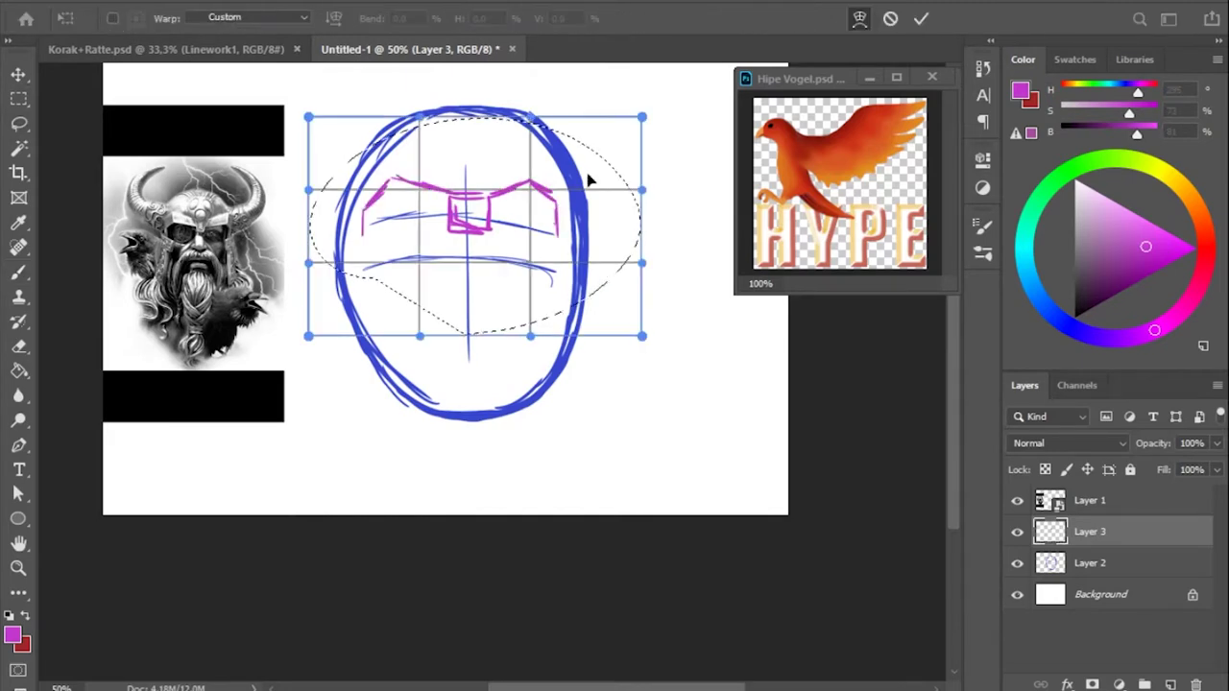
{"action": "key", "text": "ctrl+t"}
{"action": "key", "text": "Return"}
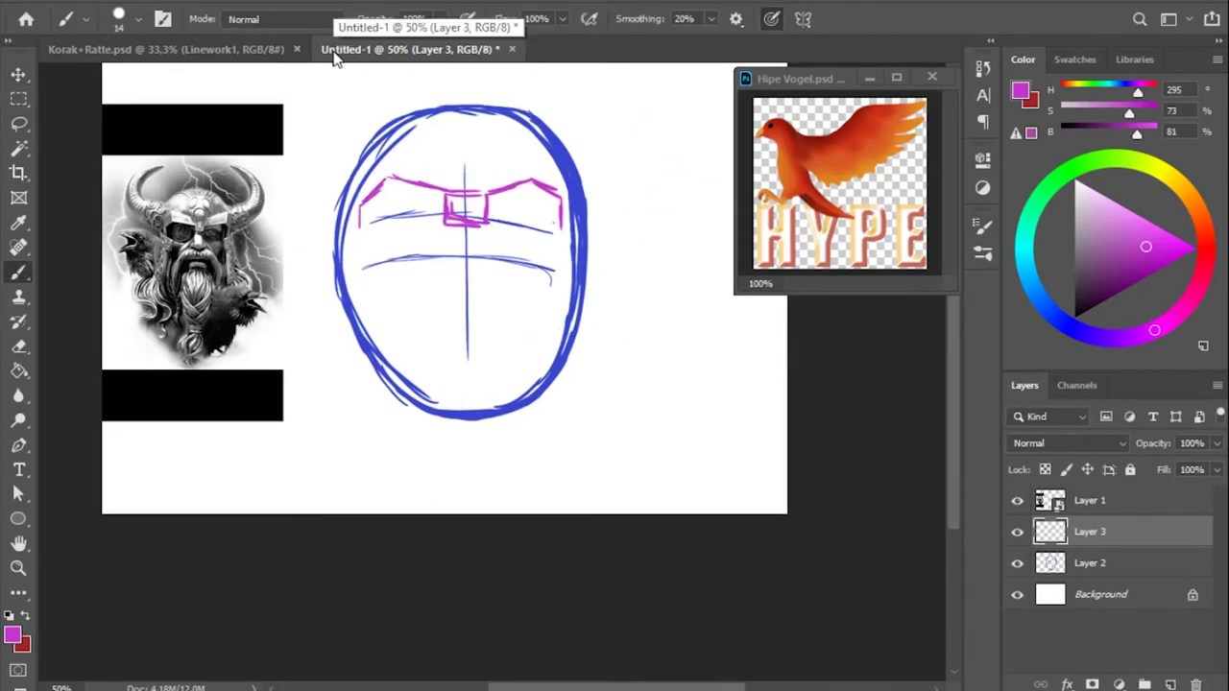
Outline the purple helmet top and the left cheek guard down the jaw.
{"action": "left_click_drag", "start_coordinate": [338, 221], "coordinate": [548, 91]}
{"action": "left_click_drag", "start_coordinate": [456, 82], "coordinate": [587, 231]}
{"action": "left_click_drag", "start_coordinate": [331, 230], "coordinate": [513, 75]}
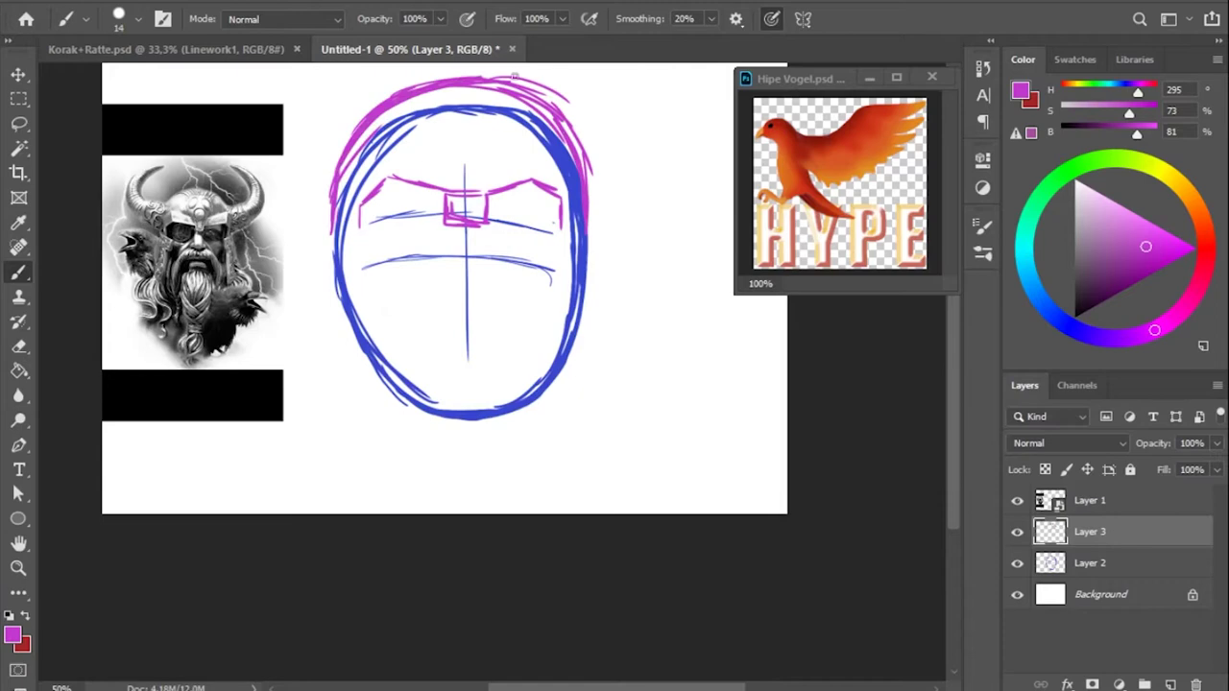
{"action": "key", "text": "z"}
{"action": "left_click", "coordinate": [370, 238]}
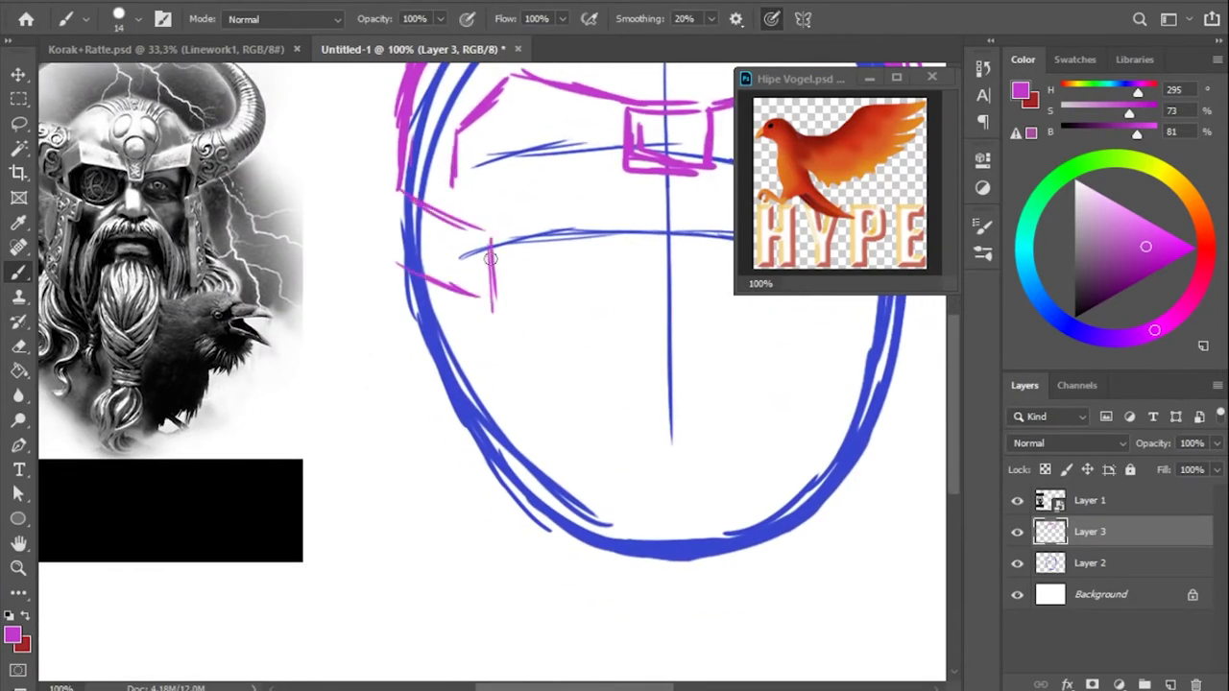
{"action": "left_click_drag", "start_coordinate": [490, 257], "coordinate": [522, 248]}
{"action": "left_click_drag", "start_coordinate": [432, 288], "coordinate": [499, 523]}
{"action": "left_click_drag", "start_coordinate": [414, 384], "coordinate": [508, 552]}
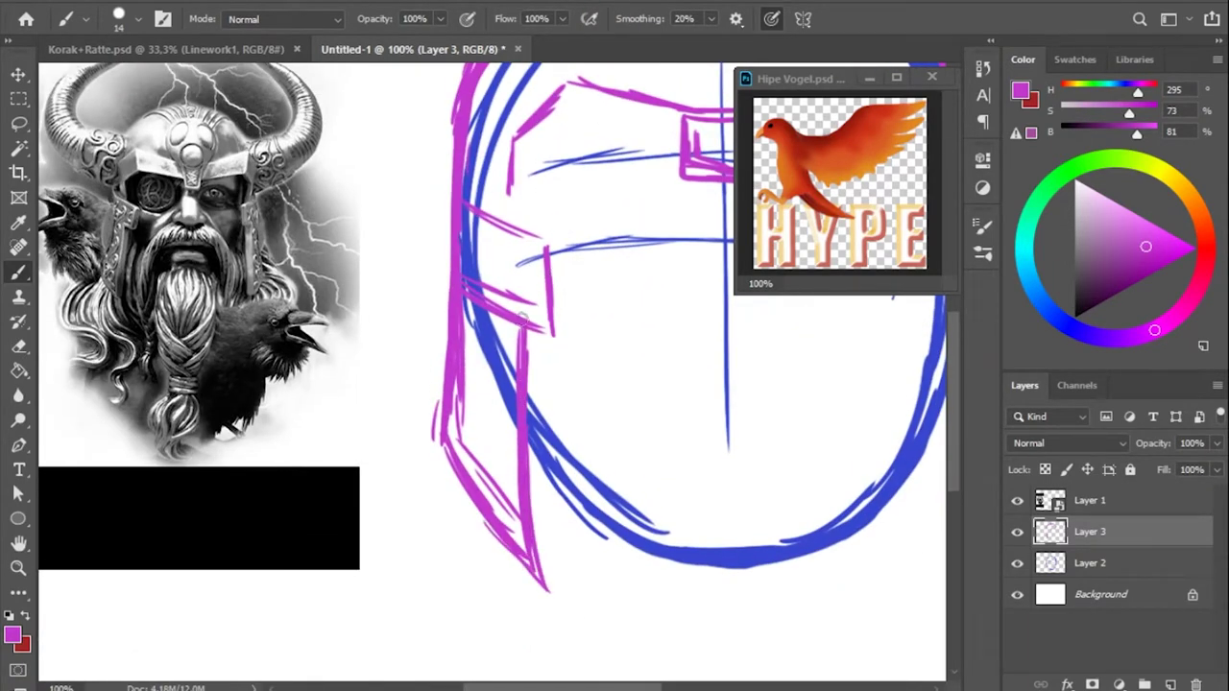
{"action": "scroll", "coordinate": [417, 390], "scroll_direction": "down", "scroll_amount": 1}
{"action": "scroll", "coordinate": [615, 453], "scroll_direction": "down", "scroll_amount": 2}
Sketch a first arc for the left horn beside the helmet.
{"action": "key", "text": "l"}
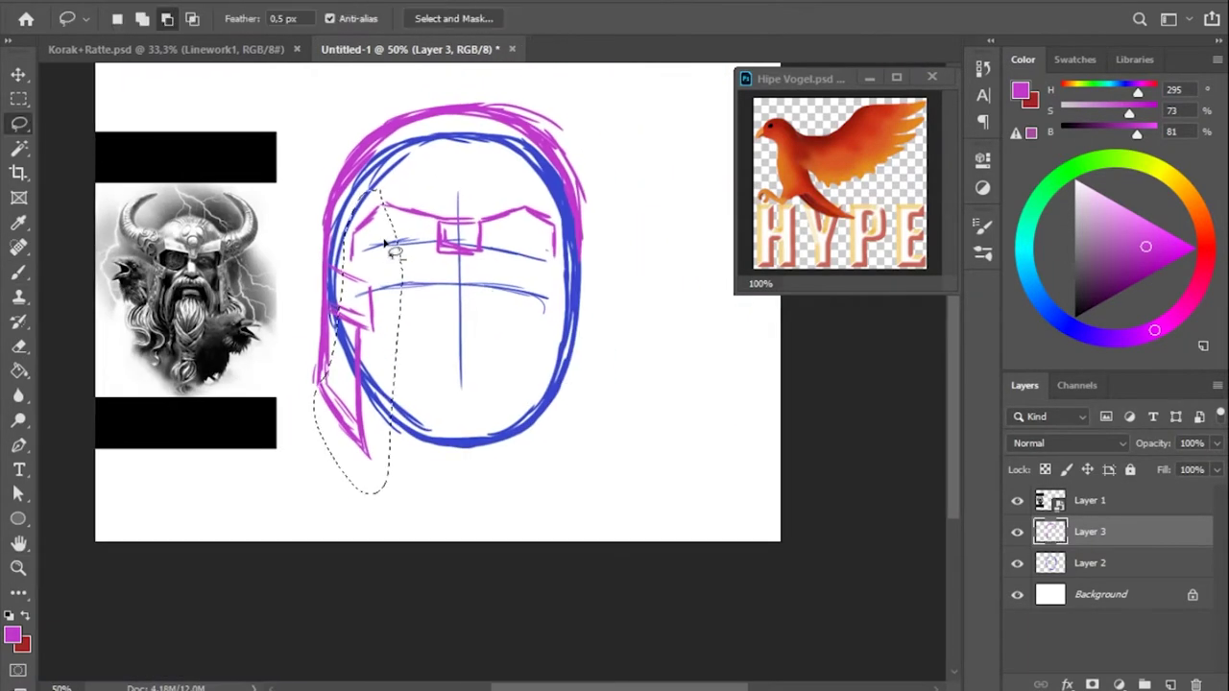
{"action": "key", "text": "v"}
{"action": "key", "text": "ctrl+d"}
{"action": "key", "text": "b"}
{"action": "left_click_drag", "start_coordinate": [499, 331], "coordinate": [451, 331]}
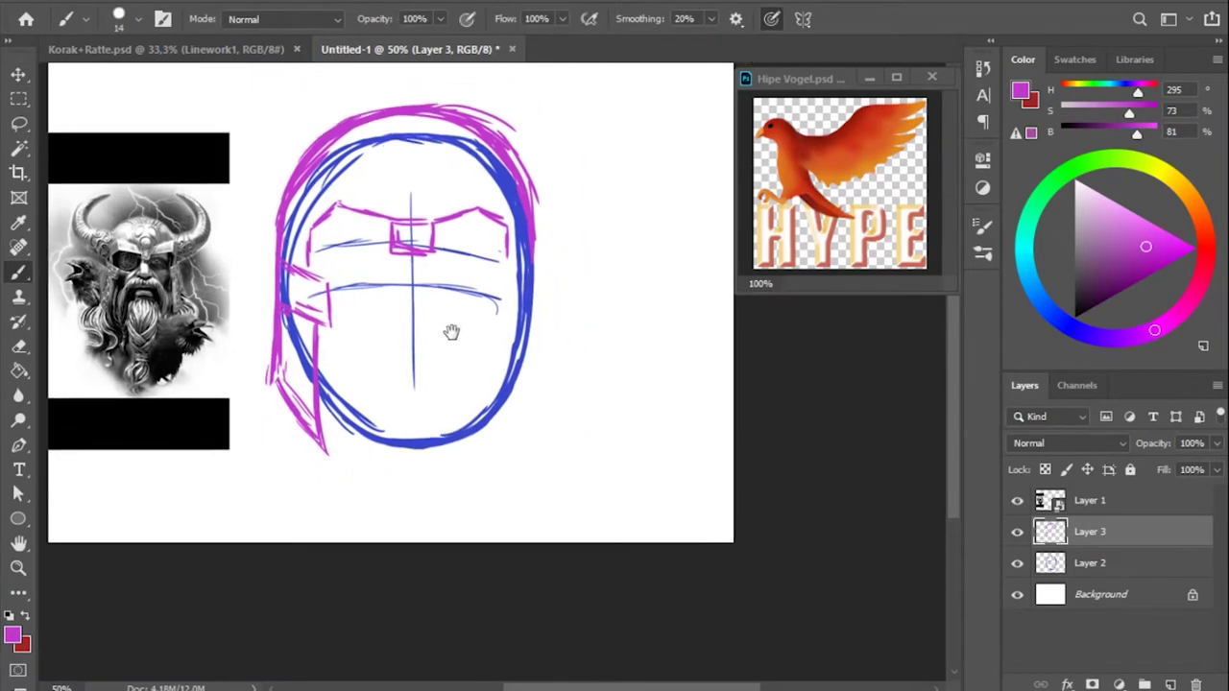
{"action": "left_click_drag", "start_coordinate": [312, 173], "coordinate": [288, 245]}
{"action": "mouse_move", "coordinate": [452, 332]}
{"action": "left_mouse_down"}
{"action": "mouse_move", "coordinate": [483, 336]}
{"action": "mouse_move", "coordinate": [451, 384]}
{"action": "left_mouse_up"}
Adjust the brush size and draw the thickened crescent horn left of the helmet.
{"action": "key", "text": "v"}
{"action": "key", "text": "e"}
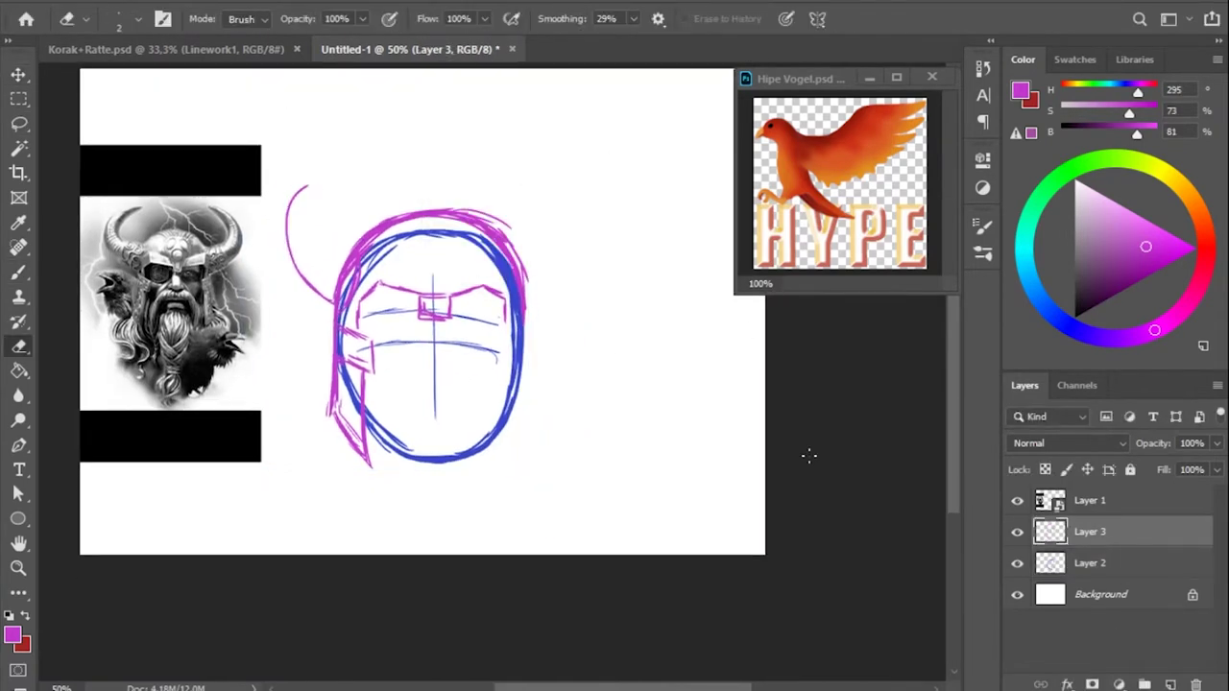
{"action": "right_click", "coordinate": [337, 171]}
{"action": "key", "text": "Escape"}
{"action": "key", "text": "b"}
{"action": "mouse_move", "coordinate": [344, 135]}
{"action": "left_mouse_down"}
{"action": "mouse_move", "coordinate": [288, 278]}
{"action": "mouse_move", "coordinate": [356, 256]}
{"action": "left_mouse_up"}
{"action": "left_click_drag", "start_coordinate": [317, 219], "coordinate": [345, 113]}
{"action": "left_click_drag", "start_coordinate": [481, 406], "coordinate": [439, 369]}
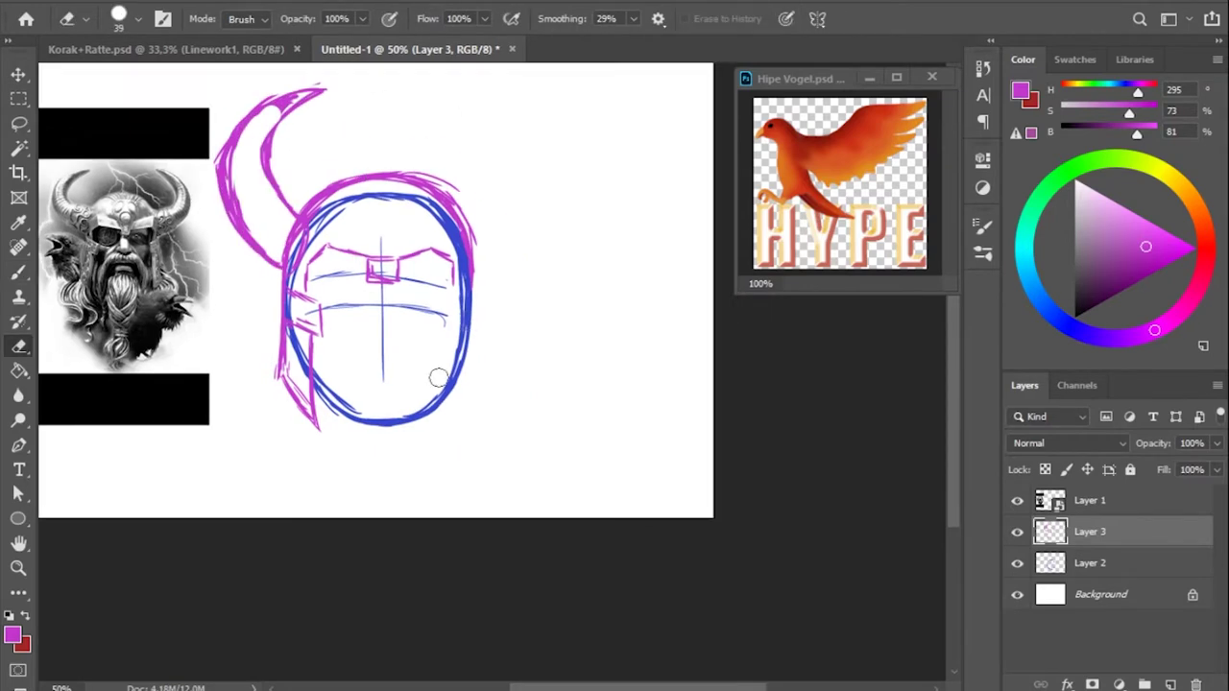
Duplicate the helmet layer and flip the copy horizontally.
{"action": "key", "text": "v"}
{"action": "key", "text": "ctrl+j"}
{"action": "left_click", "coordinate": [439, 612]}
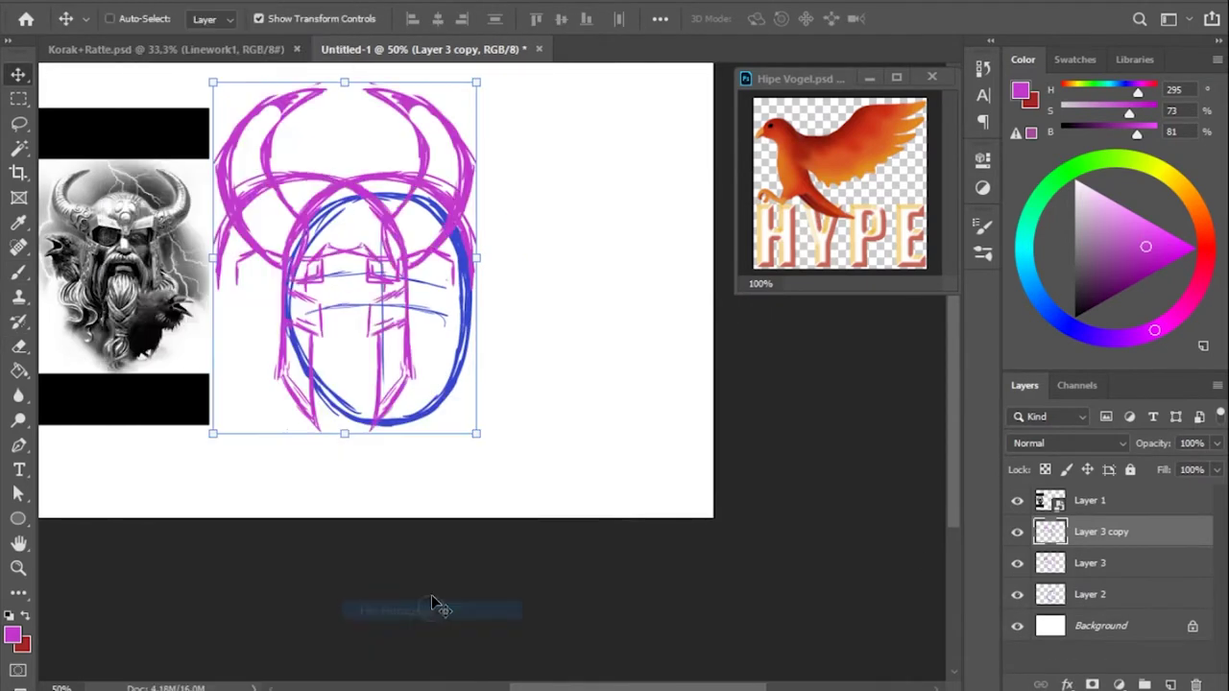
Move the mirrored copy right, merge it down, and draw a vertical centre line.
{"action": "left_click_drag", "start_coordinate": [433, 600], "coordinate": [503, 600]}
{"action": "right_click", "coordinate": [1112, 531]}
{"action": "left_click", "coordinate": [1003, 538]}
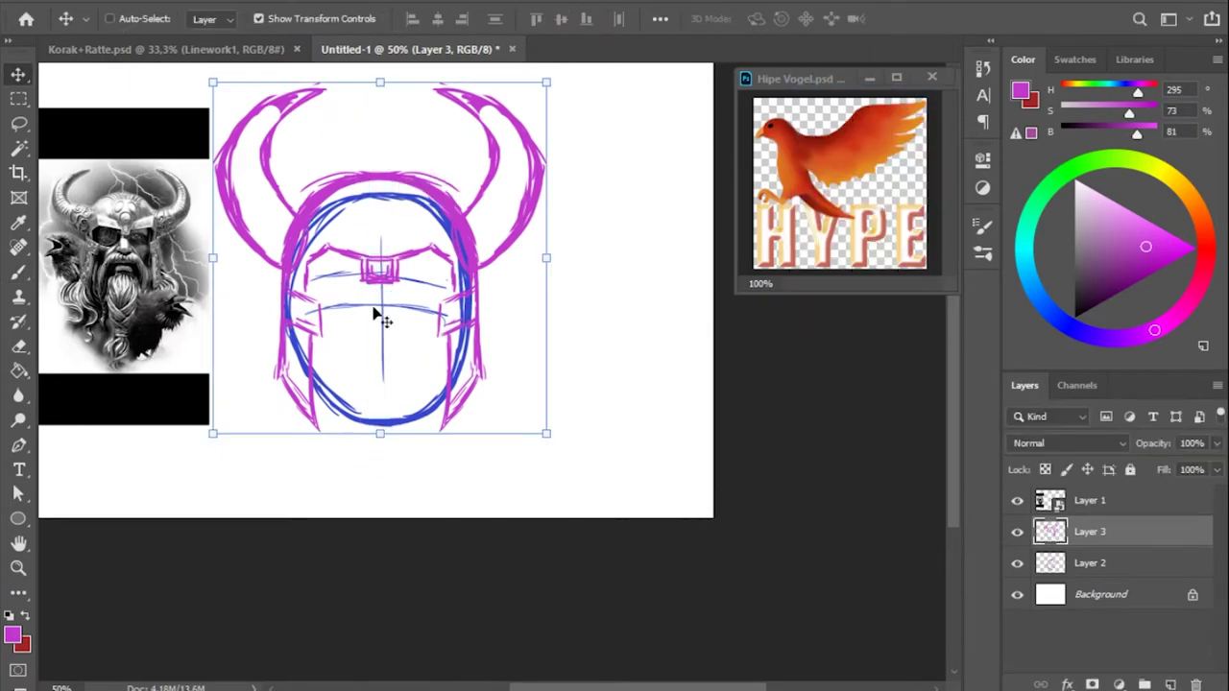
{"action": "key", "text": "u"}
{"action": "left_click_drag", "start_coordinate": [380, 107], "coordinate": [380, 470]}
Draw the helmet's nose guard and erase a small rectangle on the brow.
{"action": "key", "text": "b"}
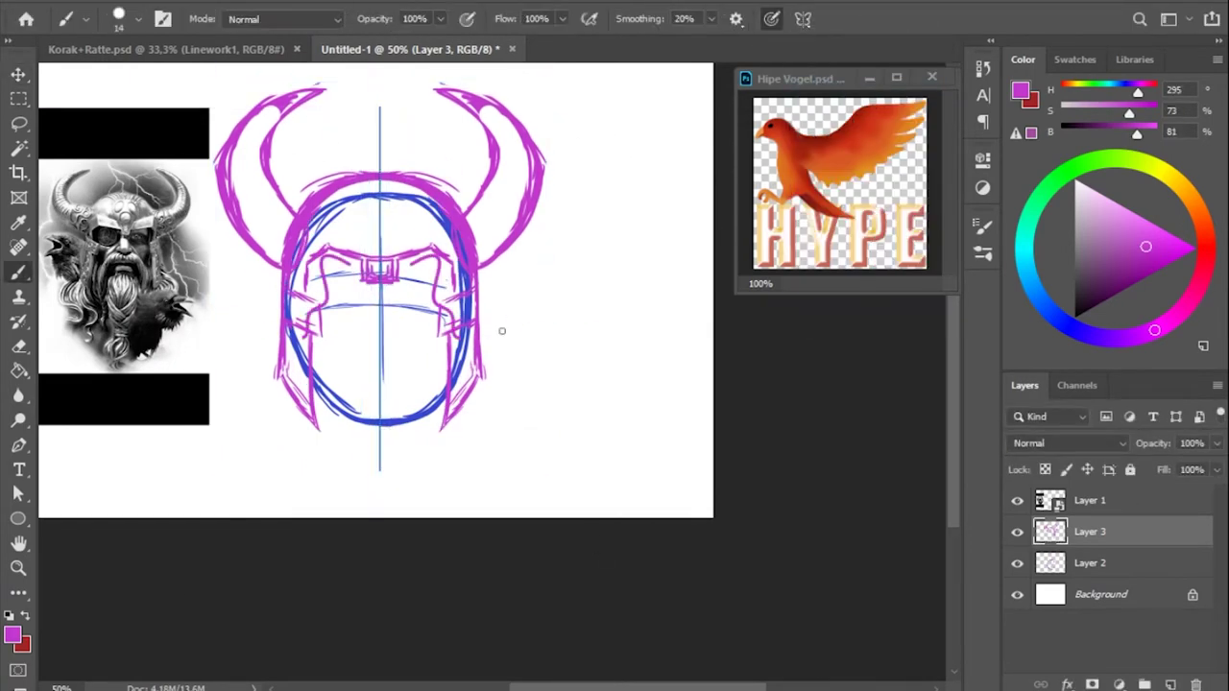
{"action": "mouse_move", "coordinate": [539, 294]}
{"action": "left_mouse_down"}
{"action": "mouse_move", "coordinate": [516, 283]}
{"action": "mouse_move", "coordinate": [527, 266]}
{"action": "mouse_move", "coordinate": [445, 378]}
{"action": "mouse_move", "coordinate": [525, 277]}
{"action": "left_mouse_up"}
{"action": "key", "text": "ctrl+plus"}
{"action": "left_click_drag", "start_coordinate": [581, 130], "coordinate": [603, 267]}
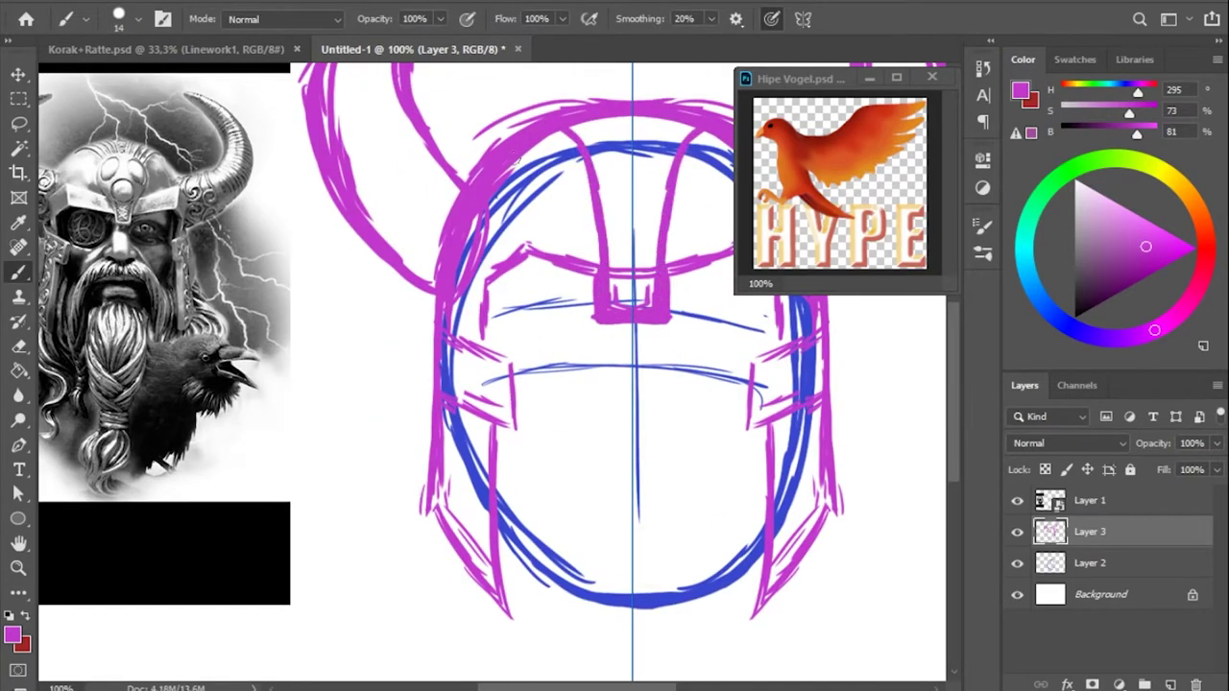
{"action": "key", "text": "e"}
{"action": "mouse_move", "coordinate": [684, 130]}
{"action": "left_mouse_down"}
{"action": "mouse_move", "coordinate": [662, 307]}
{"action": "mouse_move", "coordinate": [567, 223]}
{"action": "mouse_move", "coordinate": [625, 286]}
{"action": "left_mouse_up"}
{"action": "key", "text": "b"}
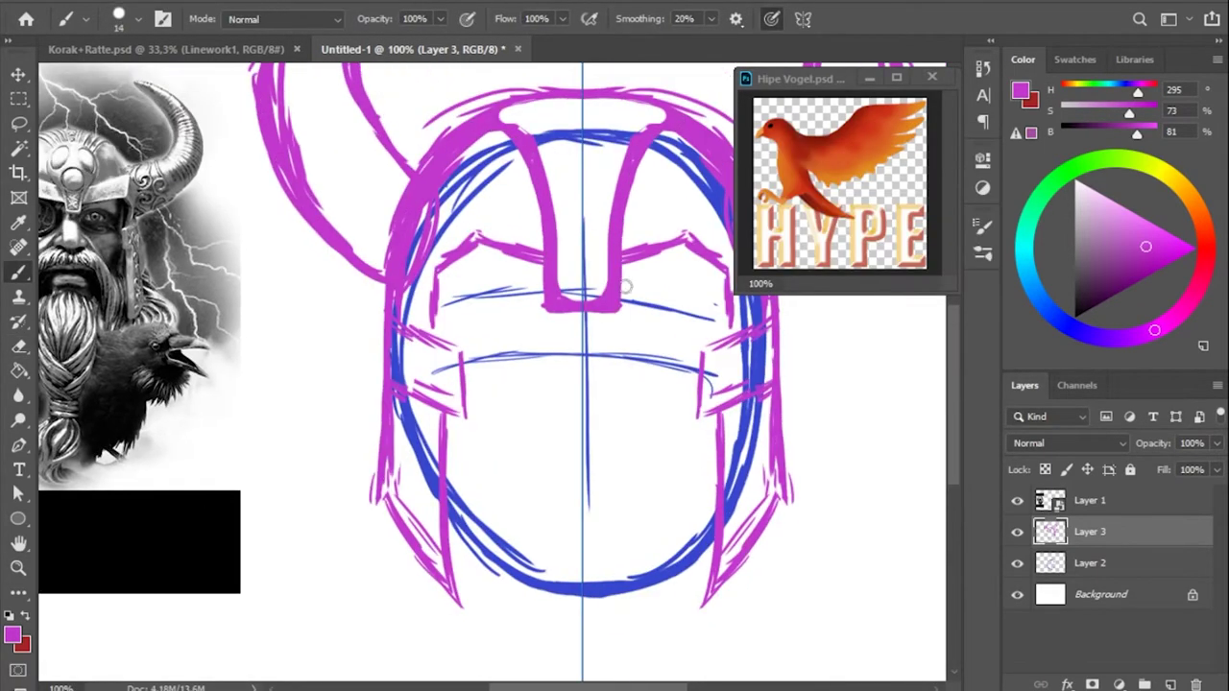
{"action": "left_click_drag", "start_coordinate": [527, 339], "coordinate": [557, 345]}
Redraw the nose guard with a round ornament, erasing stray lines around it.
{"action": "left_click_drag", "start_coordinate": [559, 228], "coordinate": [634, 240]}
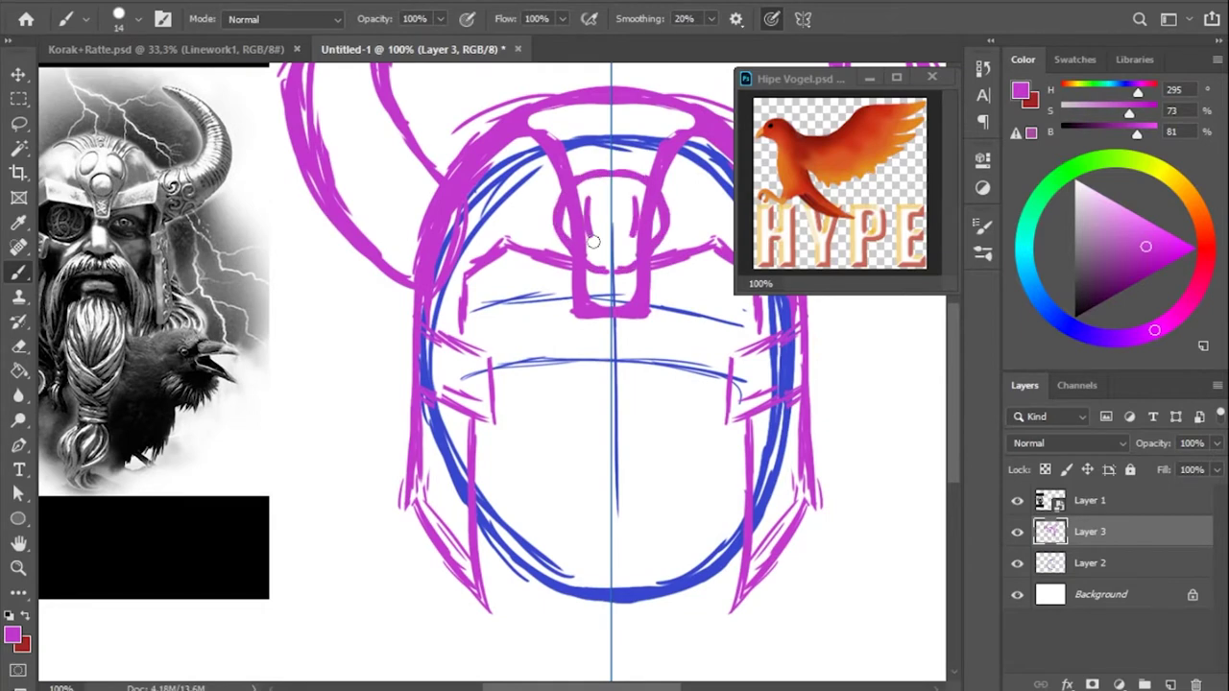
{"action": "key", "text": "e"}
{"action": "mouse_move", "coordinate": [576, 201]}
{"action": "left_mouse_down"}
{"action": "mouse_move", "coordinate": [652, 259]}
{"action": "mouse_move", "coordinate": [643, 250]}
{"action": "left_mouse_up"}
{"action": "key", "text": "b"}
{"action": "mouse_move", "coordinate": [575, 406]}
{"action": "left_mouse_down"}
{"action": "mouse_move", "coordinate": [647, 381]}
{"action": "mouse_move", "coordinate": [626, 367]}
{"action": "left_mouse_up"}
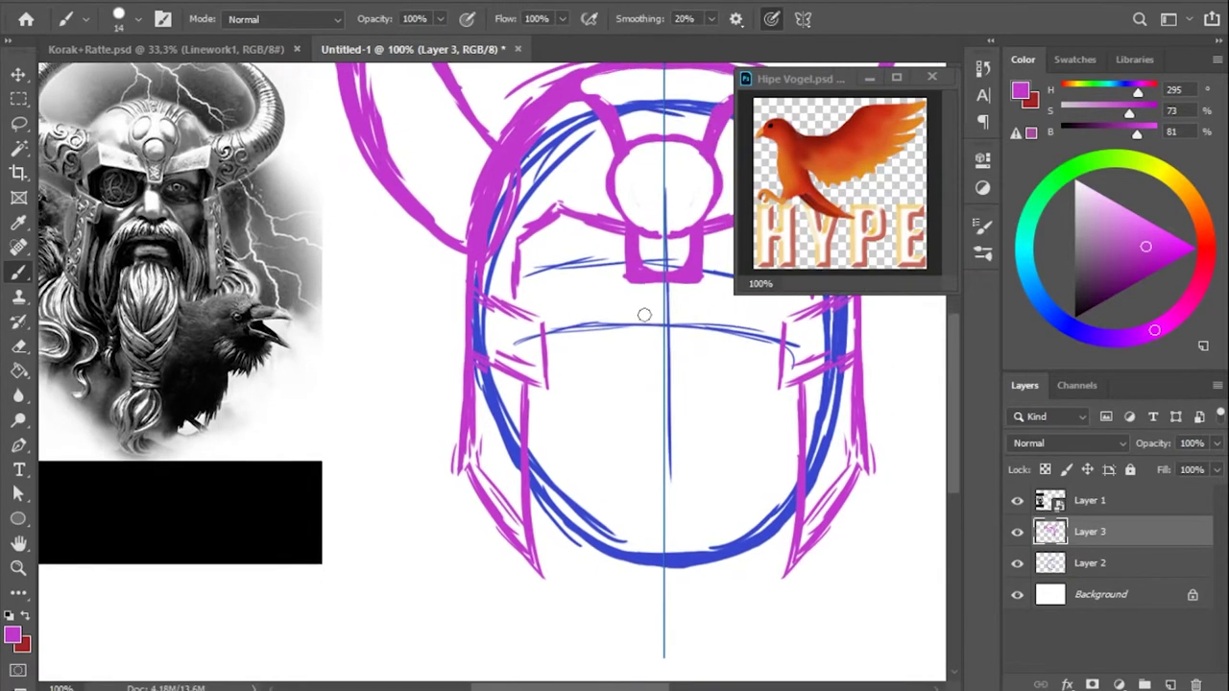
Draw the U-shaped nose with nostrils and add small circles inside the ornament.
{"action": "left_click_drag", "start_coordinate": [638, 314], "coordinate": [689, 315]}
{"action": "left_click_drag", "start_coordinate": [620, 336], "coordinate": [711, 345]}
{"action": "left_click_drag", "start_coordinate": [678, 434], "coordinate": [617, 403]}
{"action": "left_click_drag", "start_coordinate": [580, 365], "coordinate": [621, 371]}
{"action": "key", "text": "e"}
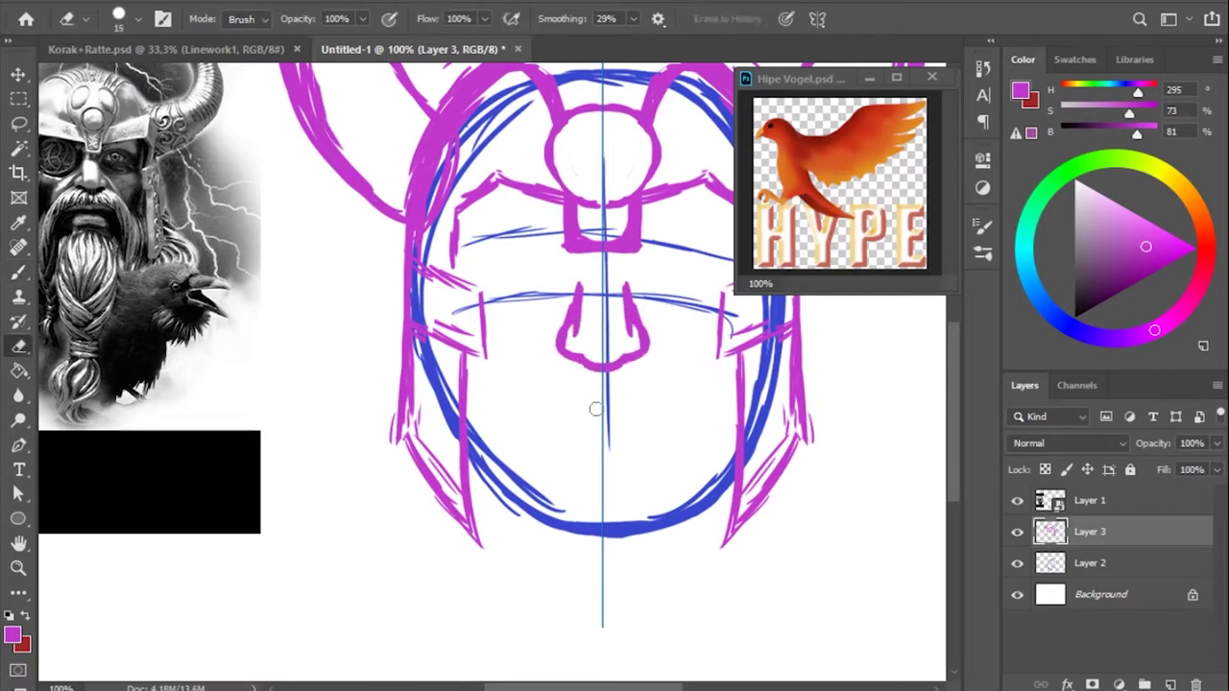
{"action": "key", "text": "b"}
{"action": "left_click_drag", "start_coordinate": [601, 165], "coordinate": [603, 197]}
{"action": "left_click_drag", "start_coordinate": [582, 121], "coordinate": [586, 159]}
{"action": "left_click_drag", "start_coordinate": [624, 121], "coordinate": [603, 138]}
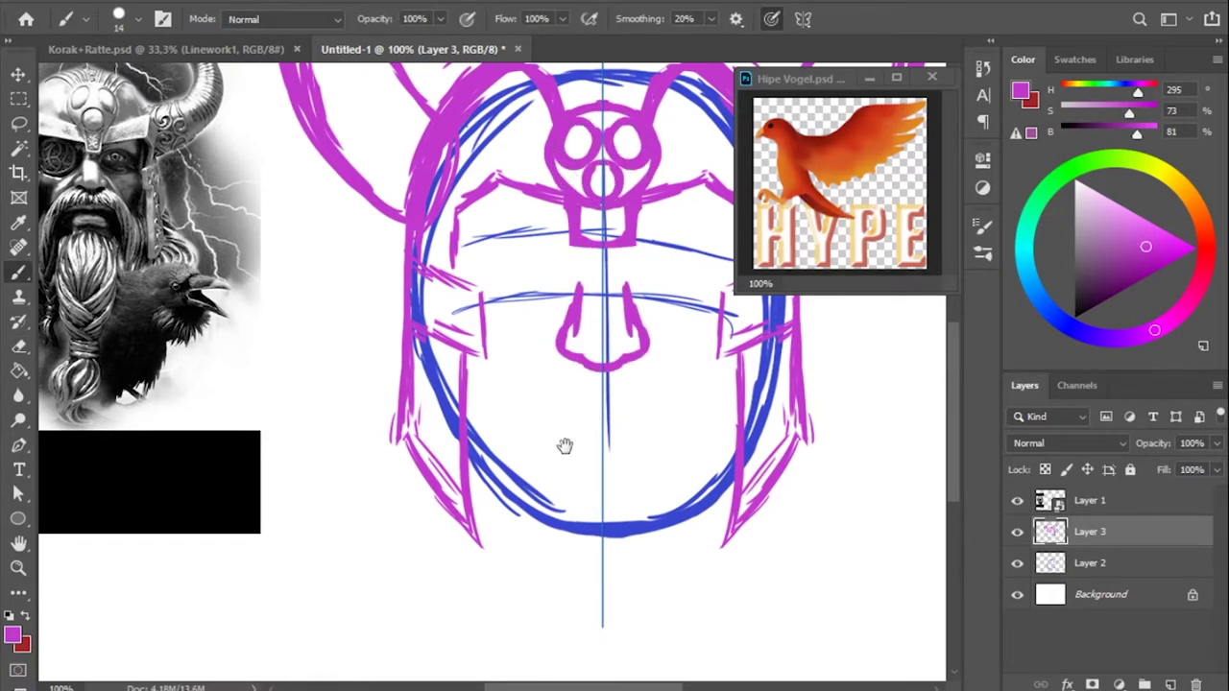
Add strokes to the left cheek guard and sketch the side hair.
{"action": "left_click_drag", "start_coordinate": [563, 445], "coordinate": [589, 416]}
{"action": "left_click_drag", "start_coordinate": [493, 177], "coordinate": [494, 252]}
{"action": "left_click_drag", "start_coordinate": [545, 420], "coordinate": [546, 381]}
{"action": "scroll", "coordinate": [545, 382], "scroll_direction": "up", "scroll_amount": 3}
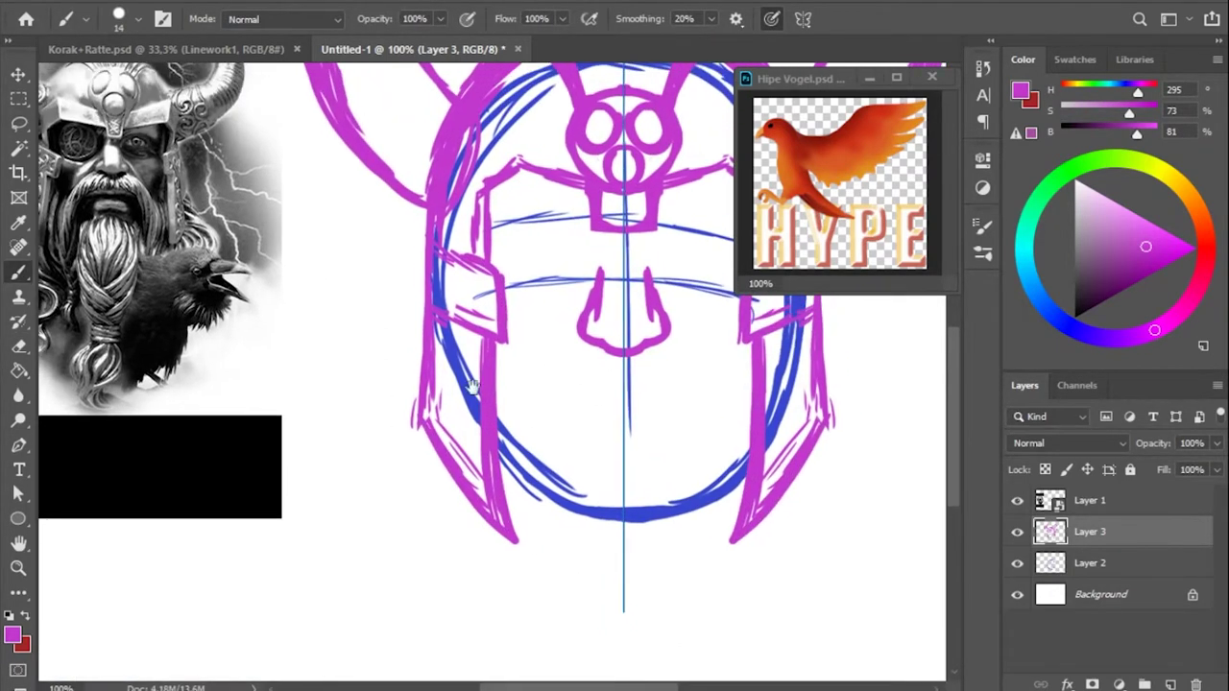
{"action": "scroll", "coordinate": [545, 381], "scroll_direction": "right", "scroll_amount": 3}
Draw the mirrored eye outlines and add a new layer for the beard.
{"action": "left_click_drag", "start_coordinate": [624, 252], "coordinate": [672, 305]}
{"action": "mouse_move", "coordinate": [615, 278]}
{"action": "left_mouse_down"}
{"action": "mouse_move", "coordinate": [663, 262]}
{"action": "mouse_move", "coordinate": [606, 271]}
{"action": "mouse_move", "coordinate": [683, 251]}
{"action": "mouse_move", "coordinate": [628, 348]}
{"action": "left_mouse_up"}
{"action": "scroll", "coordinate": [684, 272], "scroll_direction": "up", "scroll_amount": 2}
{"action": "scroll", "coordinate": [628, 348], "scroll_direction": "up", "scroll_amount": 1}
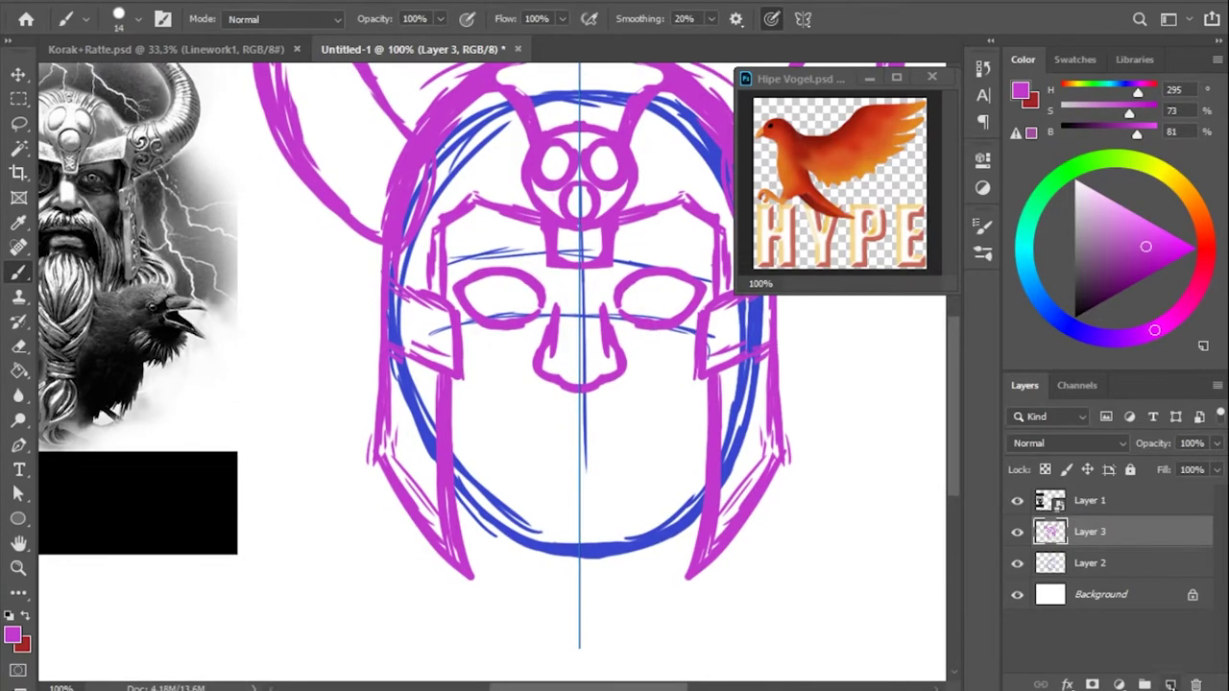
{"action": "key", "text": "ctrl+shift+alt+n"}
{"action": "scroll", "coordinate": [576, 346], "scroll_direction": "up", "scroll_amount": 1}
Draw a thick red mustache and beard strands hanging below it.
{"action": "mouse_move", "coordinate": [600, 561]}
{"action": "left_mouse_down"}
{"action": "mouse_move", "coordinate": [576, 345]}
{"action": "mouse_move", "coordinate": [649, 283]}
{"action": "left_mouse_up"}
{"action": "scroll", "coordinate": [663, 308], "scroll_direction": "up", "scroll_amount": 1}
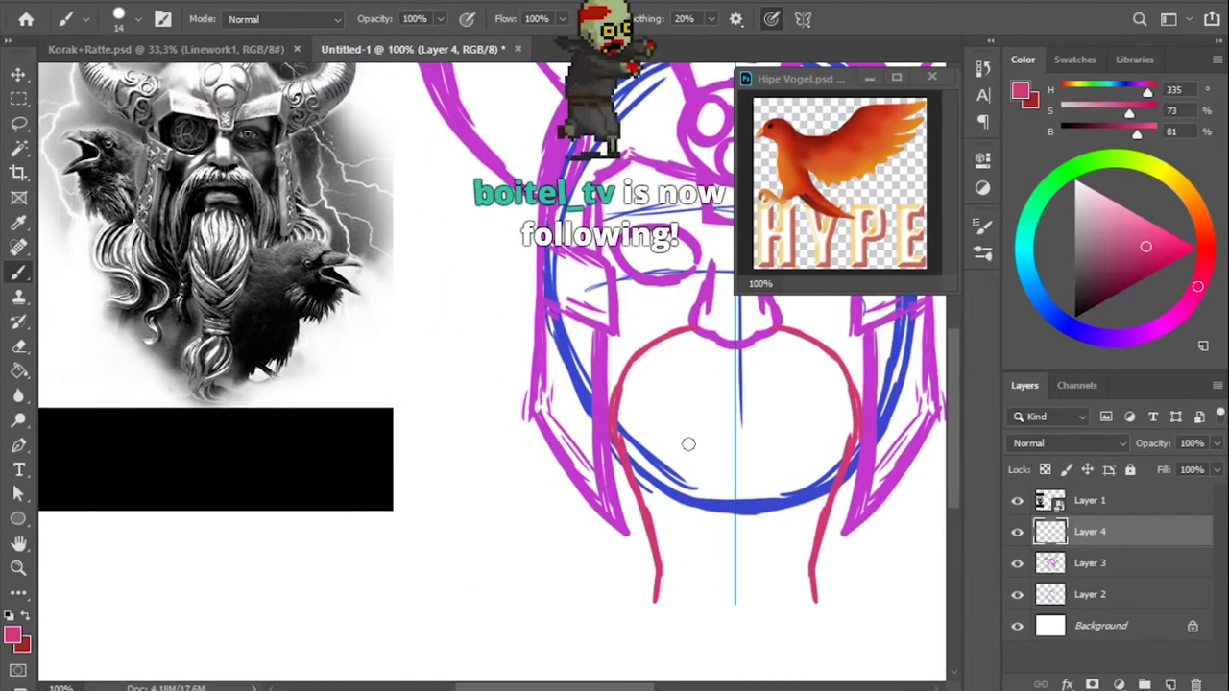
{"action": "left_click_drag", "start_coordinate": [689, 443], "coordinate": [567, 338]}
{"action": "left_click_drag", "start_coordinate": [497, 291], "coordinate": [519, 346]}
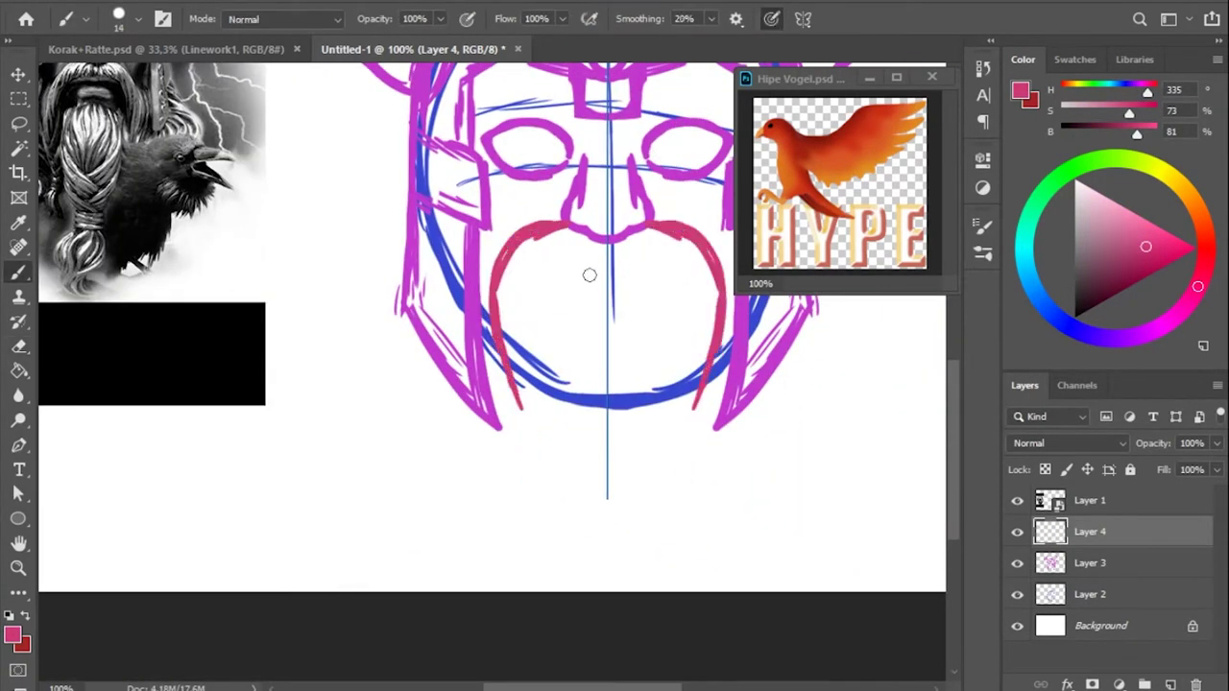
{"action": "left_click_drag", "start_coordinate": [555, 293], "coordinate": [545, 378]}
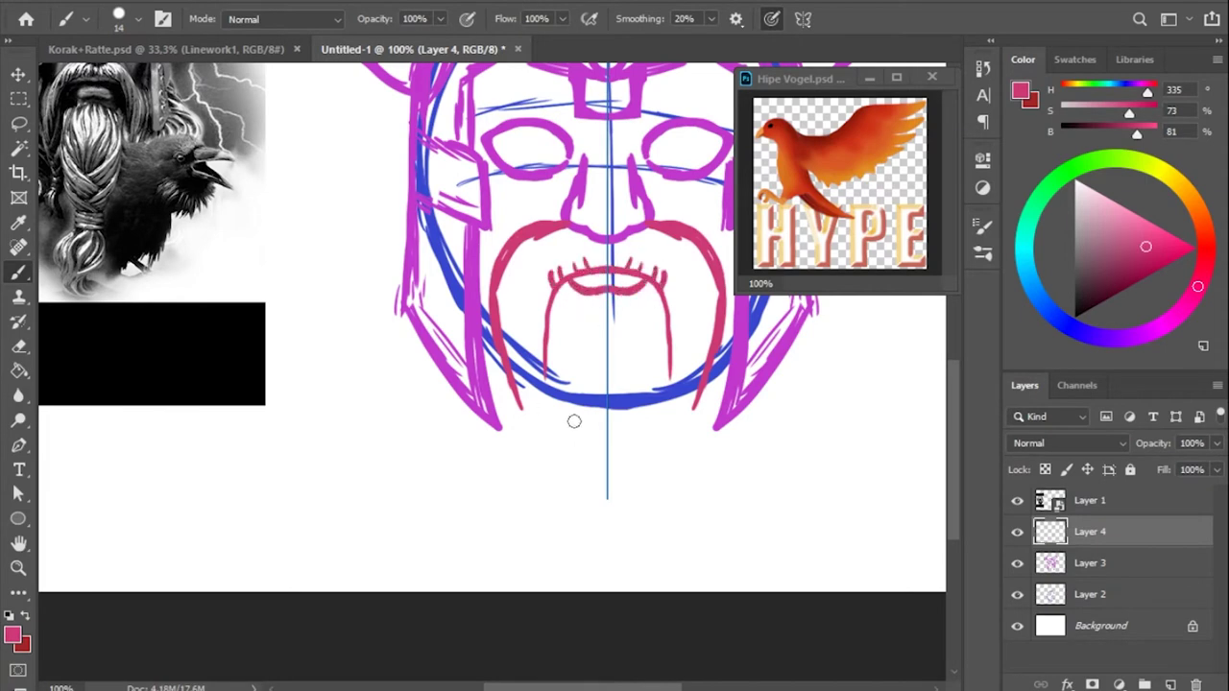
{"action": "scroll", "coordinate": [590, 418], "scroll_direction": "down", "scroll_amount": 1}
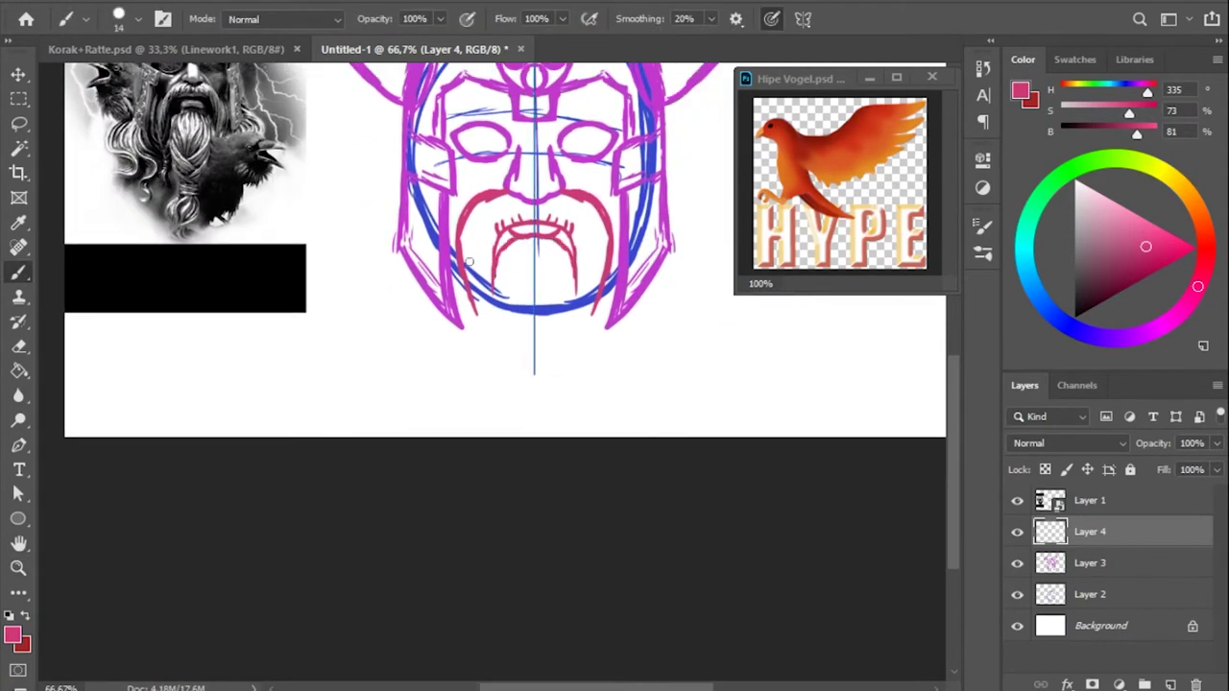
Erase red strokes below the jawline, add two beard strands, and draw a large circle.
{"action": "key", "text": "e"}
{"action": "mouse_move", "coordinate": [500, 368]}
{"action": "left_mouse_down"}
{"action": "mouse_move", "coordinate": [506, 312]}
{"action": "mouse_move", "coordinate": [494, 313]}
{"action": "left_mouse_up"}
{"action": "key", "text": "b"}
{"action": "scroll", "coordinate": [517, 317], "scroll_direction": "up", "scroll_amount": 1}
{"action": "left_click_drag", "start_coordinate": [579, 315], "coordinate": [591, 317]}
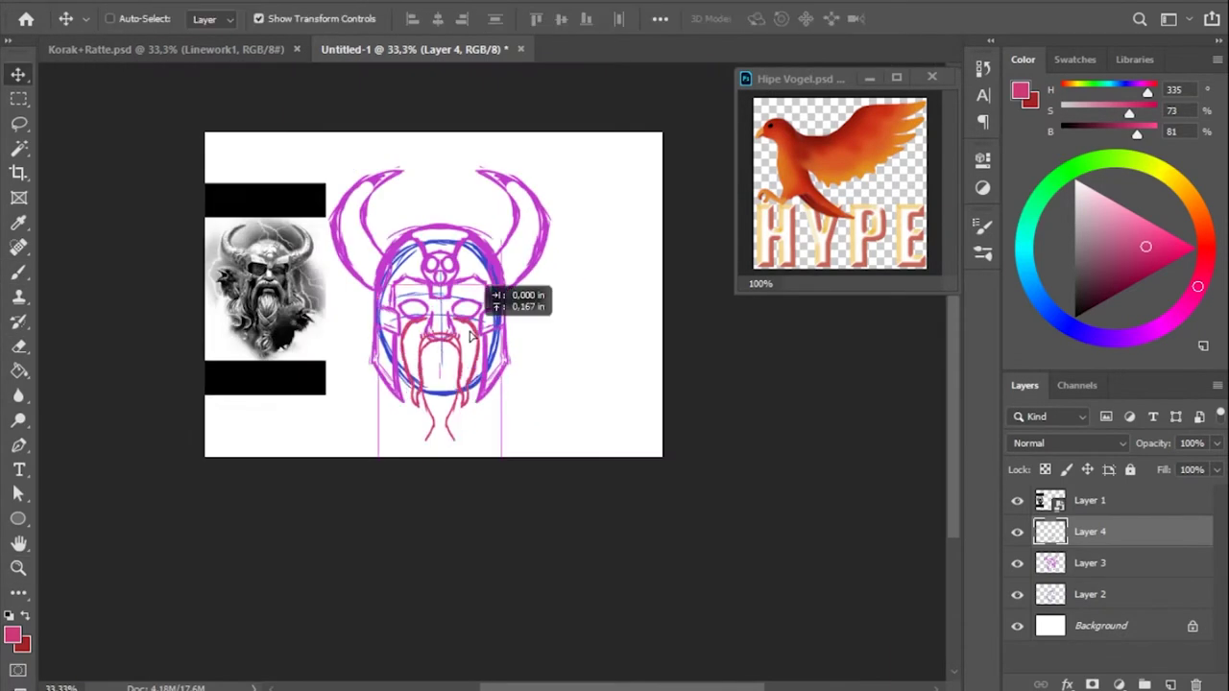
{"action": "left_click_drag", "start_coordinate": [485, 285], "coordinate": [557, 406]}
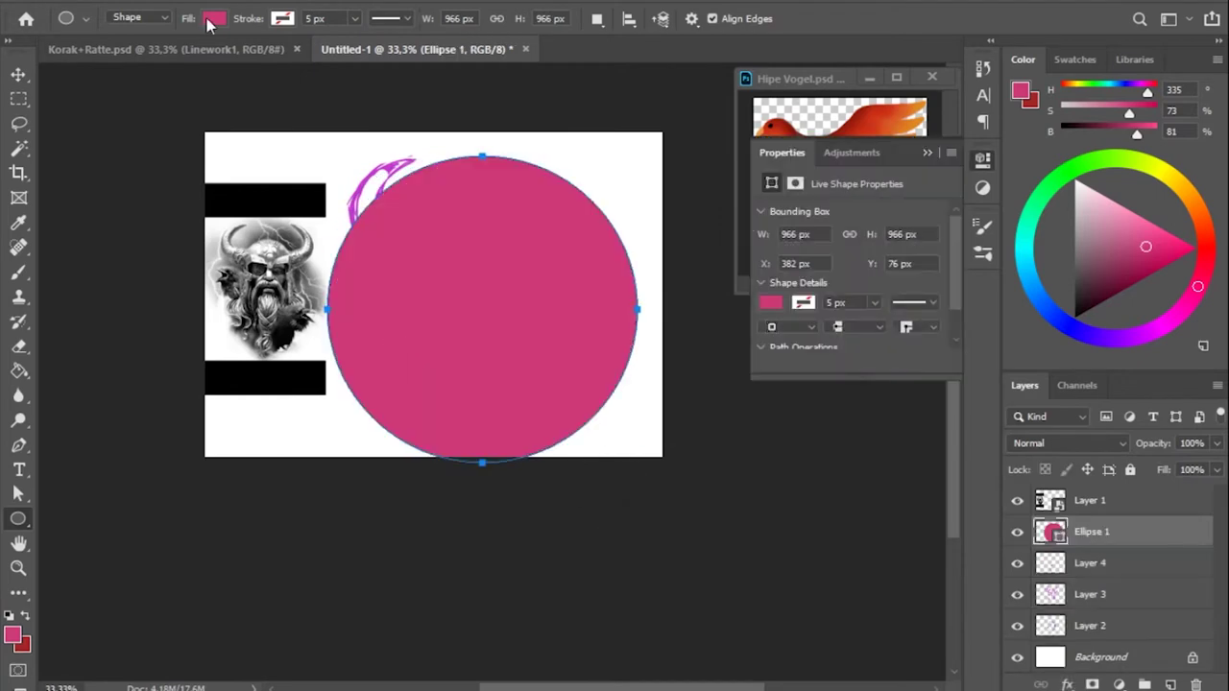
Scale the Ellipse 1 circle evenly to frame the head sketch.
{"action": "key", "text": "v"}
{"action": "key", "text": "ctrl+t"}
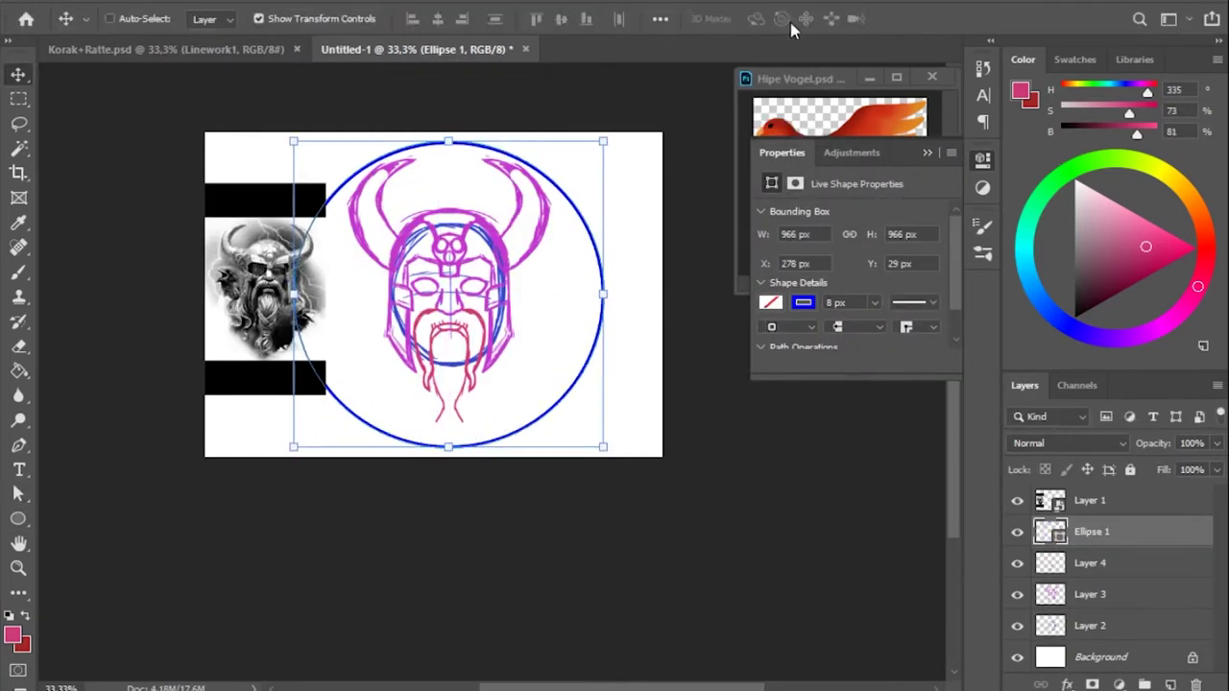
{"action": "mouse_move", "coordinate": [447, 438]}
{"action": "left_mouse_down"}
{"action": "mouse_move", "coordinate": [451, 461]}
{"action": "mouse_move", "coordinate": [450, 447]}
{"action": "left_mouse_up"}
{"action": "left_click_drag", "start_coordinate": [603, 447], "coordinate": [569, 384]}
{"action": "left_click_drag", "start_coordinate": [293, 141], "coordinate": [297, 130]}
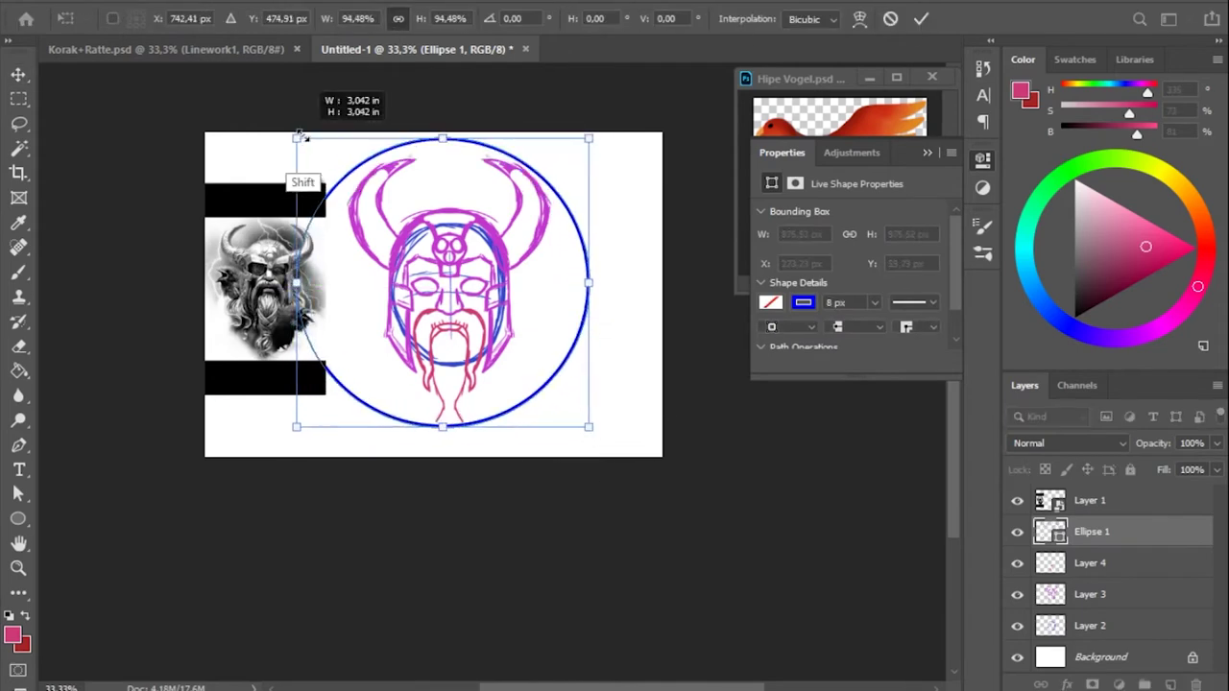
{"action": "scroll", "coordinate": [441, 376], "scroll_direction": "up", "scroll_amount": 2}
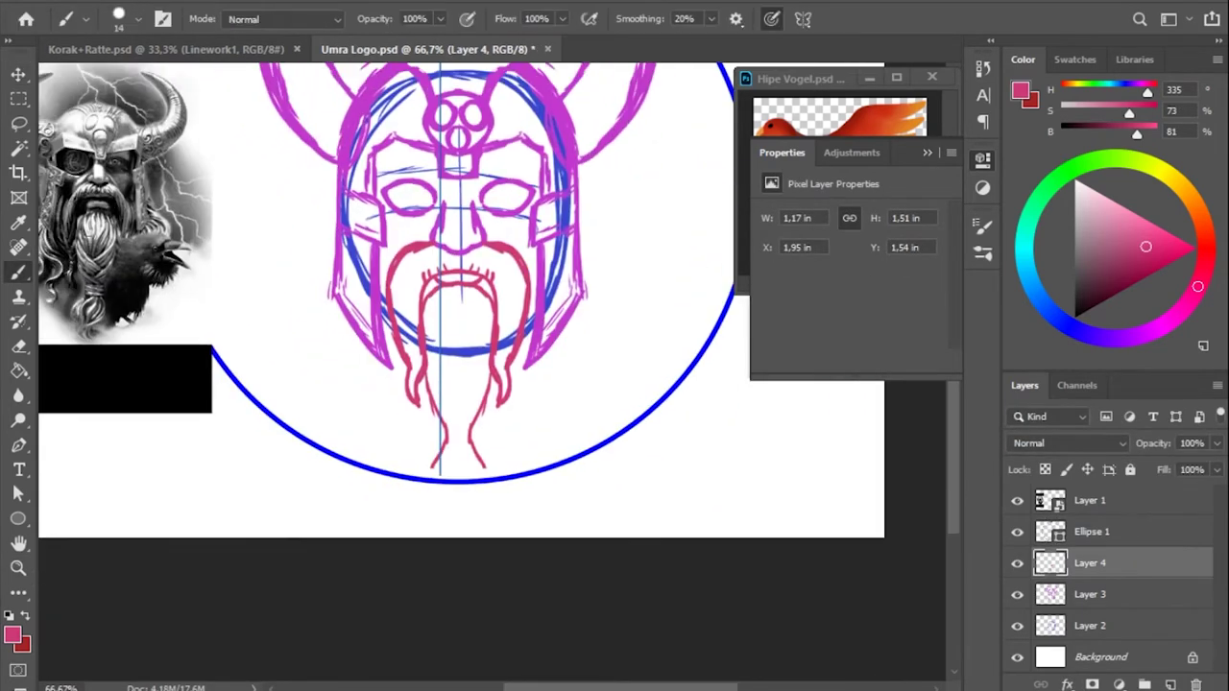
{"action": "key", "text": "ctrl+z"}
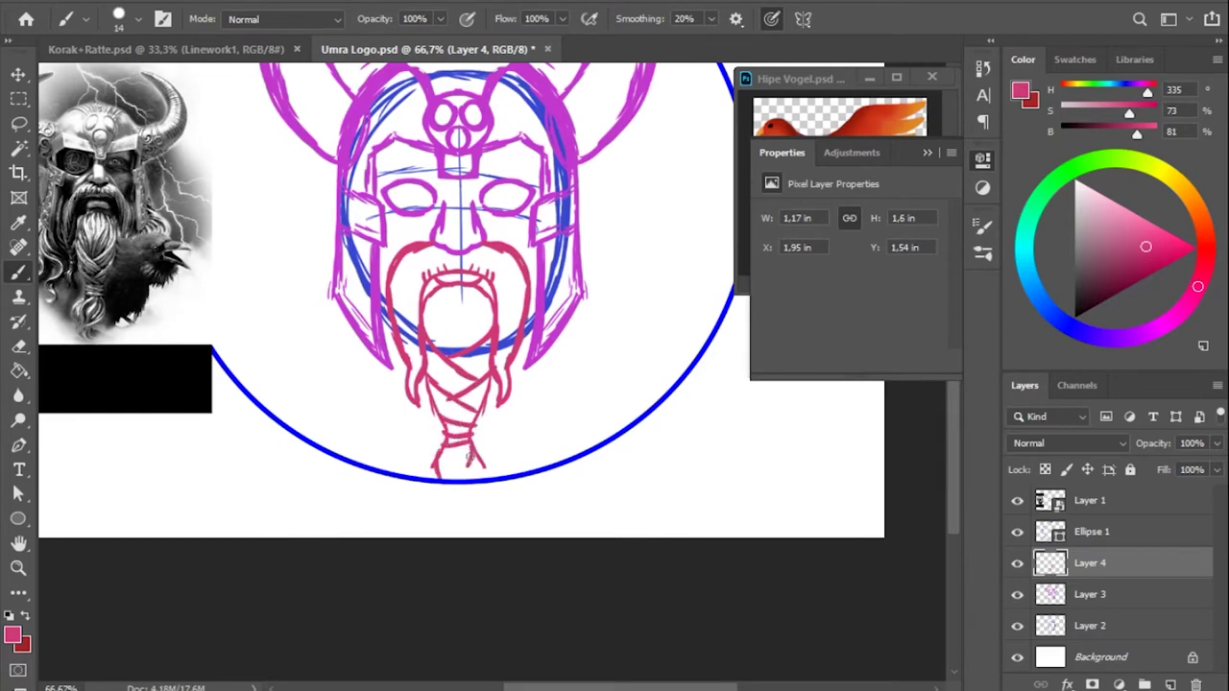
{"action": "scroll", "coordinate": [468, 459], "scroll_direction": "down", "scroll_amount": 2}
Select the lower beard braid and move it up, scaling it slightly.
{"action": "key", "text": "l"}
{"action": "left_click_drag", "start_coordinate": [394, 355], "coordinate": [399, 353]}
{"action": "key", "text": "ctrl+t"}
{"action": "left_click_drag", "start_coordinate": [432, 432], "coordinate": [432, 336]}
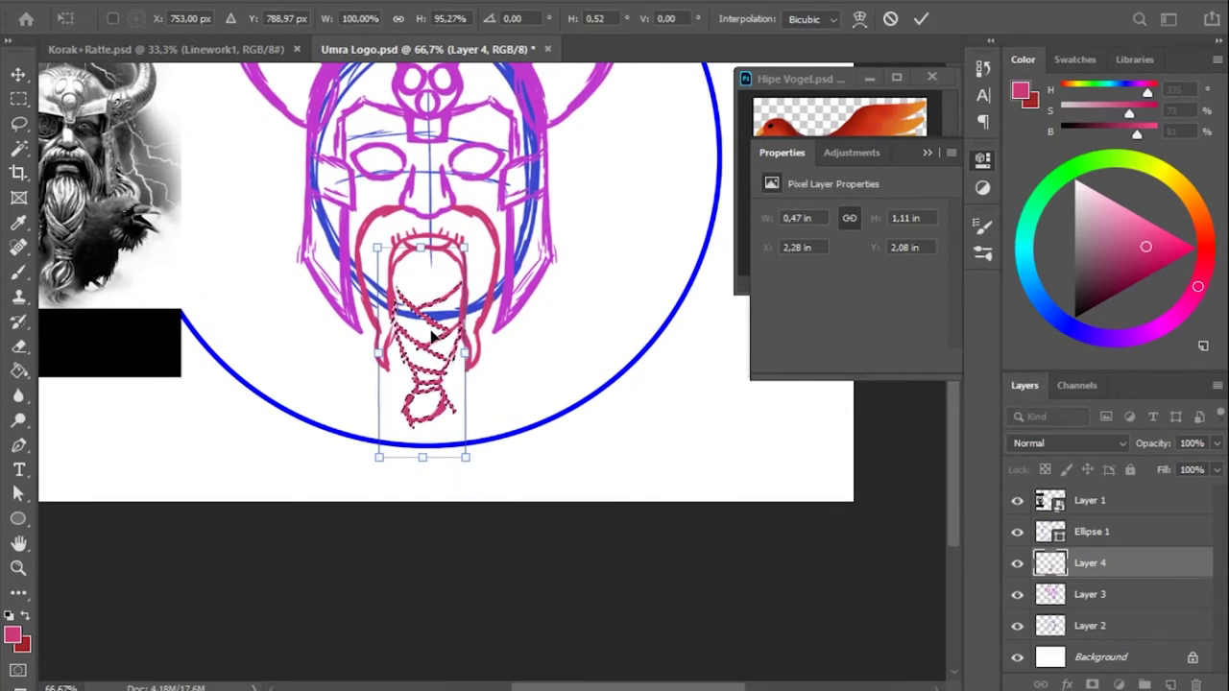
{"action": "key", "text": "Return"}
{"action": "key", "text": "ctrl+d"}
{"action": "key", "text": "b"}
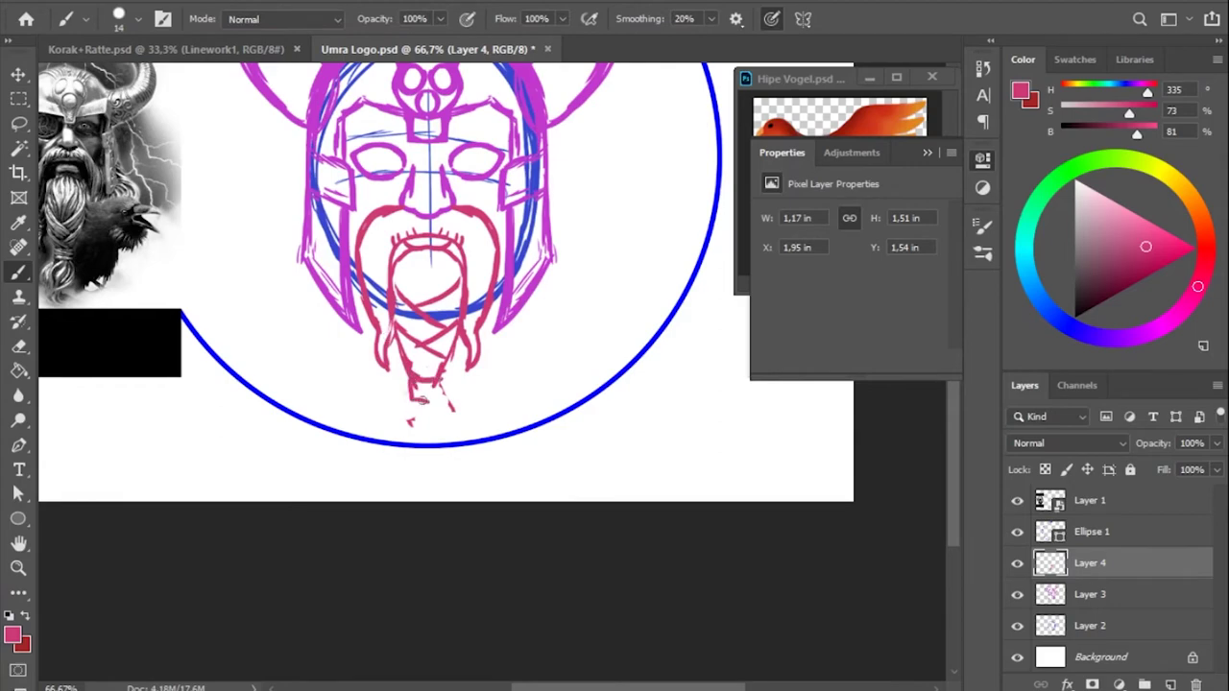
Merge the beard layer down, nudge the helmet horns lower, and reposition the circle.
{"action": "left_click_drag", "start_coordinate": [502, 415], "coordinate": [524, 574]}
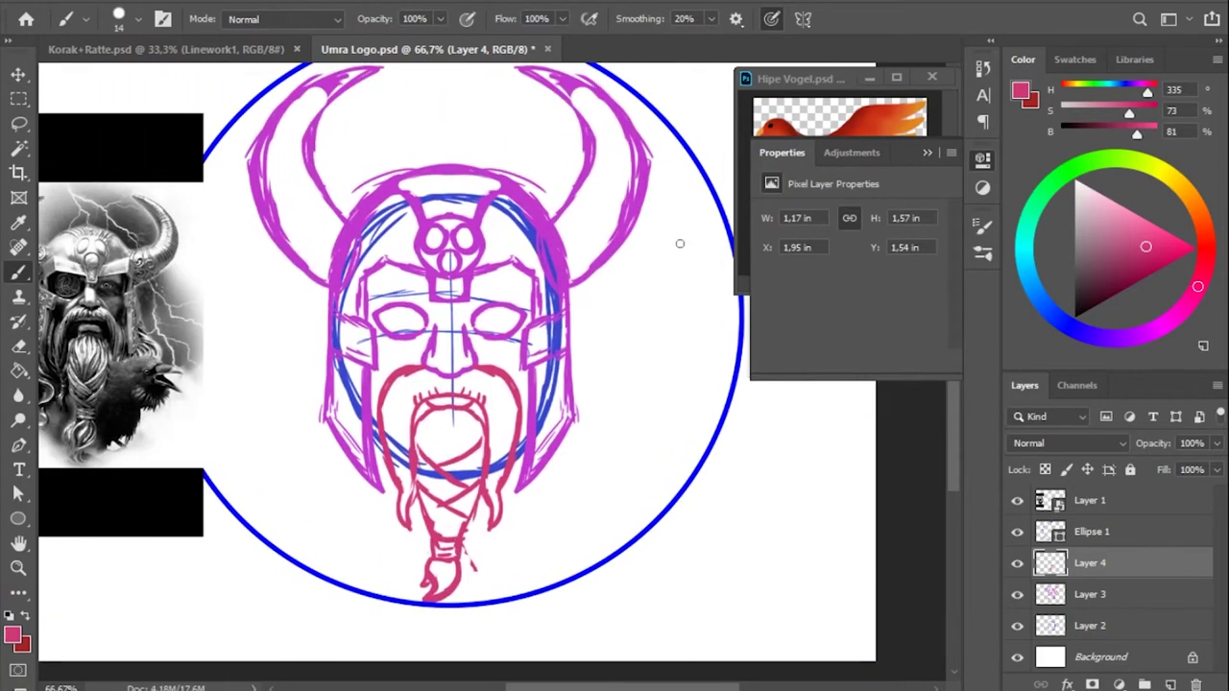
{"action": "key", "text": "ctrl+e"}
{"action": "scroll", "coordinate": [608, 434], "scroll_direction": "up", "scroll_amount": 1}
{"action": "key", "text": "l"}
{"action": "left_click_drag", "start_coordinate": [317, 355], "coordinate": [322, 357]}
{"action": "key", "text": "v"}
{"action": "left_click_drag", "start_coordinate": [485, 262], "coordinate": [485, 272]}
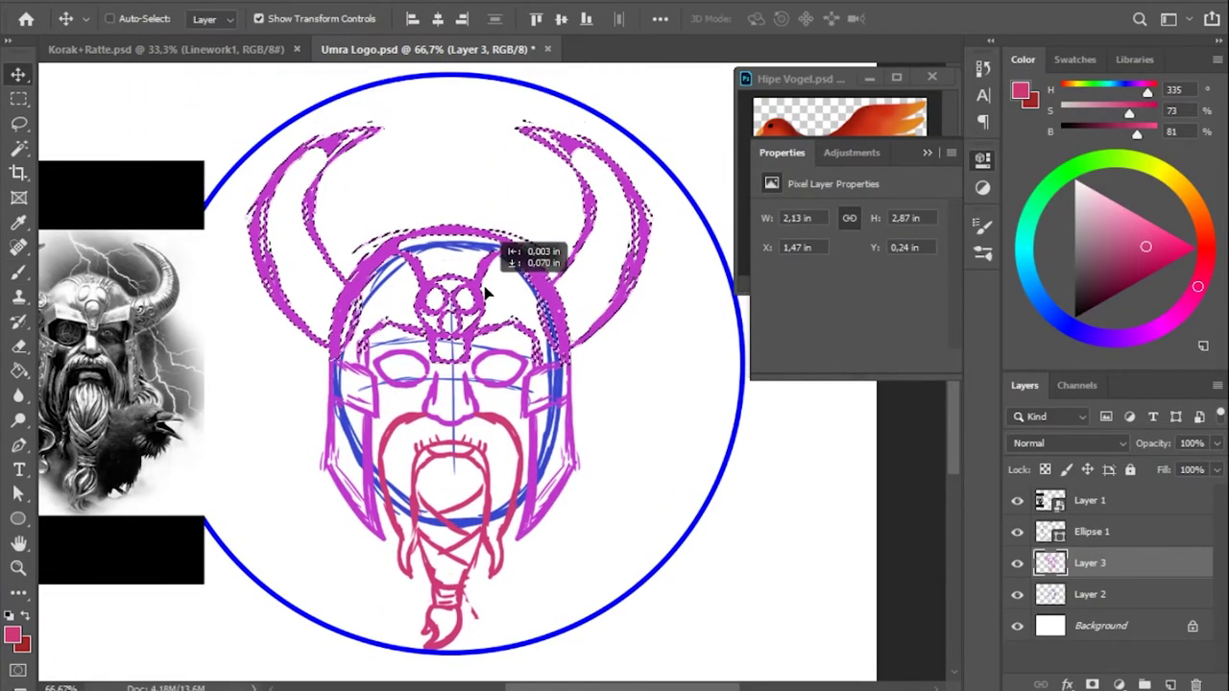
{"action": "left_click_drag", "start_coordinate": [637, 427], "coordinate": [644, 407]}
{"action": "left_click", "coordinate": [515, 406], "text": "ctrl"}
{"action": "key", "text": "b"}
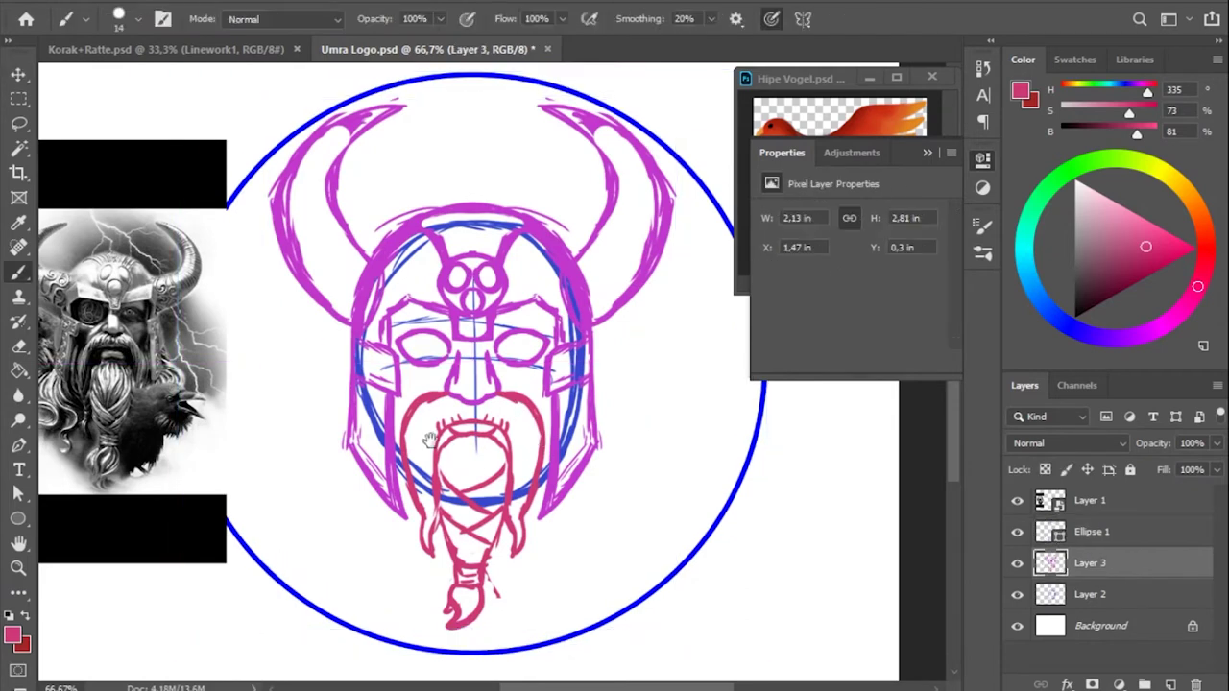
{"action": "mouse_move", "coordinate": [422, 491]}
{"action": "left_mouse_down"}
{"action": "mouse_move", "coordinate": [487, 422]}
{"action": "mouse_move", "coordinate": [440, 398]}
{"action": "mouse_move", "coordinate": [446, 333]}
{"action": "left_mouse_up"}
Replace the old blue sketch layer with a new layer and sketch peach flowing hair beside the beard.
{"action": "key", "text": "alt+bracketleft"}
{"action": "key", "text": "Delete"}
{"action": "key", "text": "alt+bracketright"}
{"action": "key", "text": "ctrl+shift+alt+n"}
{"action": "left_click", "coordinate": [1198, 204]}
{"action": "left_click_drag", "start_coordinate": [420, 285], "coordinate": [362, 417]}
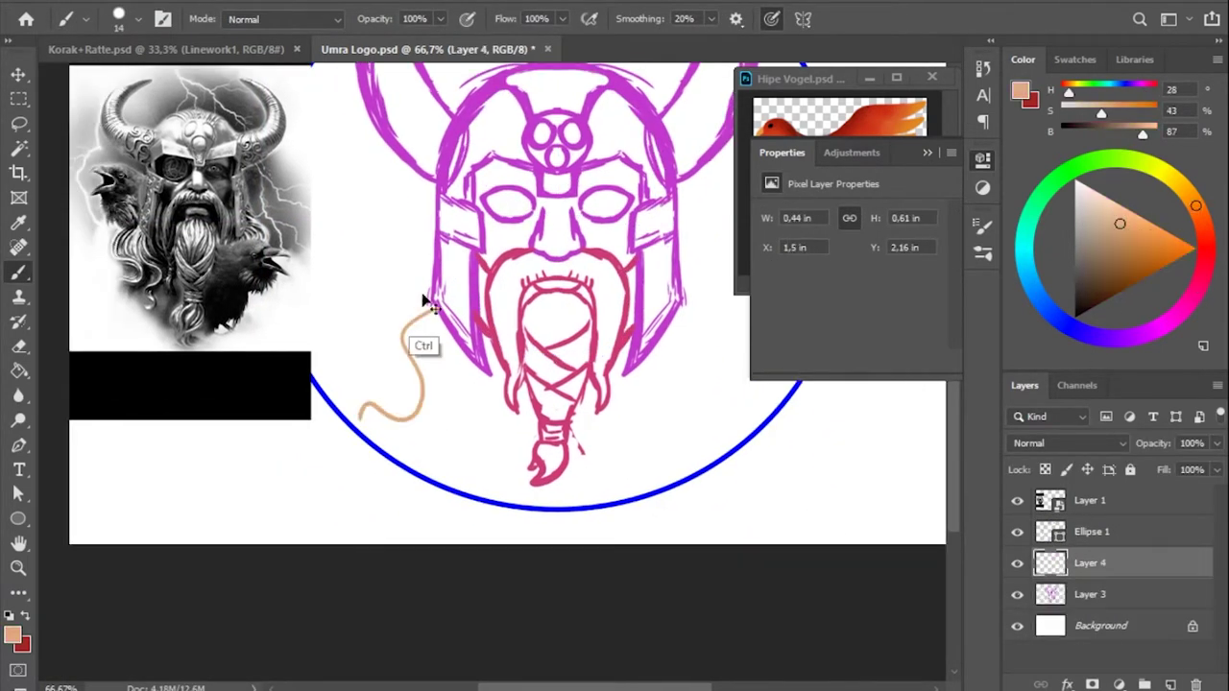
{"action": "mouse_move", "coordinate": [388, 339]}
{"action": "left_mouse_down"}
{"action": "mouse_move", "coordinate": [405, 358]}
{"action": "mouse_move", "coordinate": [383, 435]}
{"action": "left_mouse_up"}
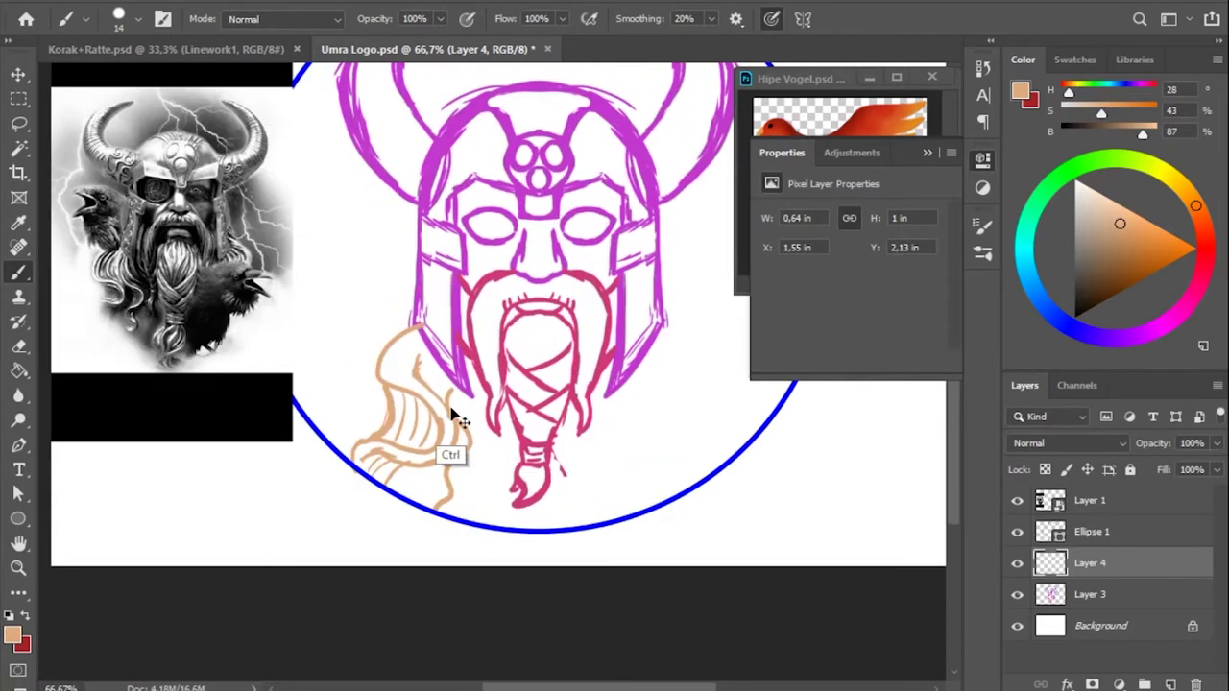
{"action": "left_click_drag", "start_coordinate": [552, 415], "coordinate": [554, 446]}
On a new layer, sketch the raven at the upper left, left of the head.
{"action": "left_click", "coordinate": [1169, 683]}
{"action": "left_click", "coordinate": [1087, 334]}
{"action": "mouse_move", "coordinate": [403, 364]}
{"action": "left_mouse_down"}
{"action": "mouse_move", "coordinate": [361, 238]}
{"action": "mouse_move", "coordinate": [338, 279]}
{"action": "left_mouse_up"}
{"action": "key", "text": "e"}
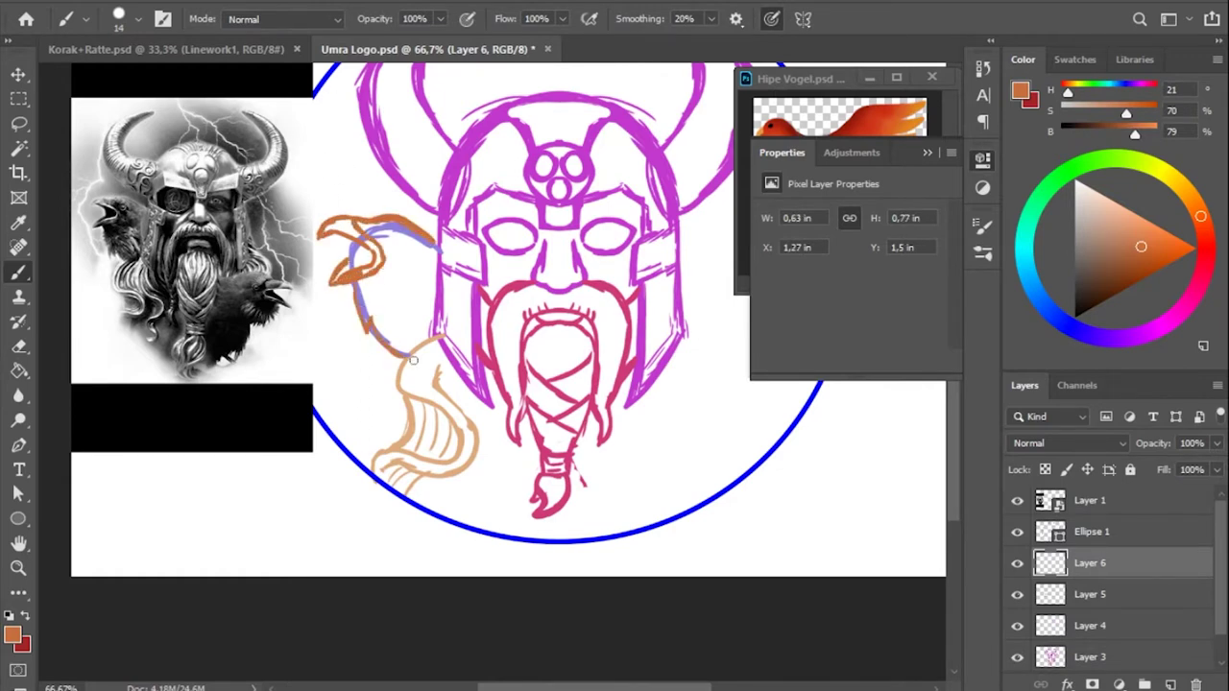
{"action": "left_click_drag", "start_coordinate": [398, 212], "coordinate": [384, 217]}
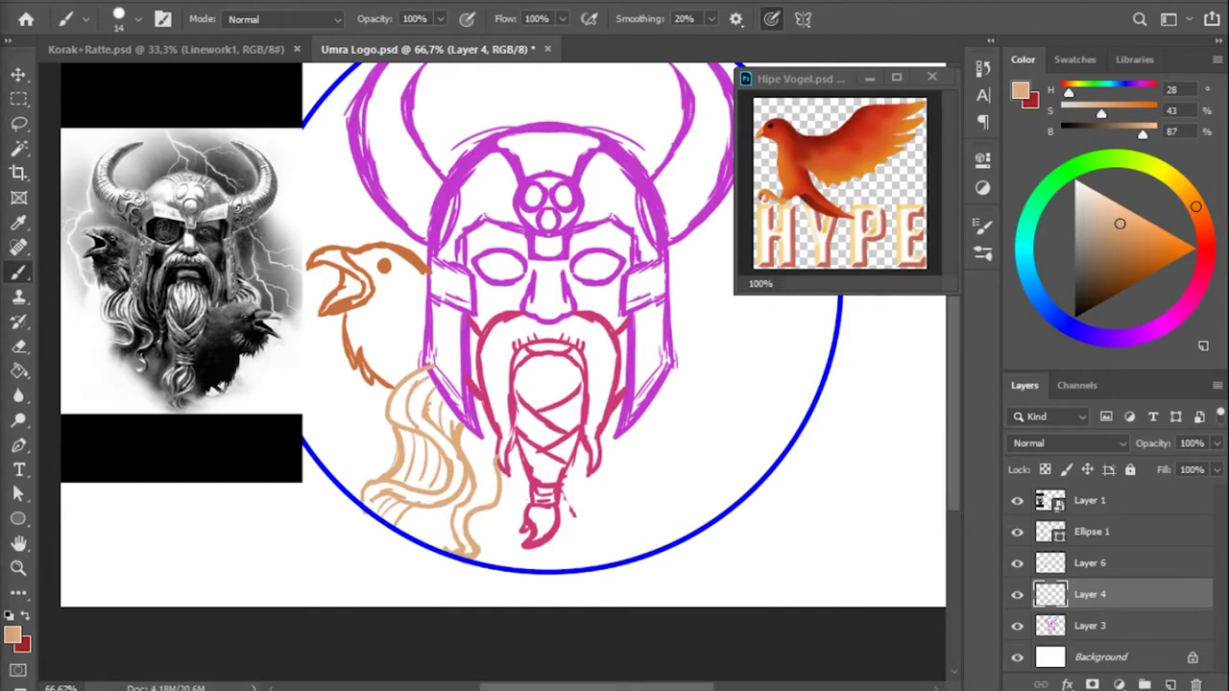
{"action": "scroll", "coordinate": [477, 477], "scroll_direction": "down", "scroll_amount": 2}
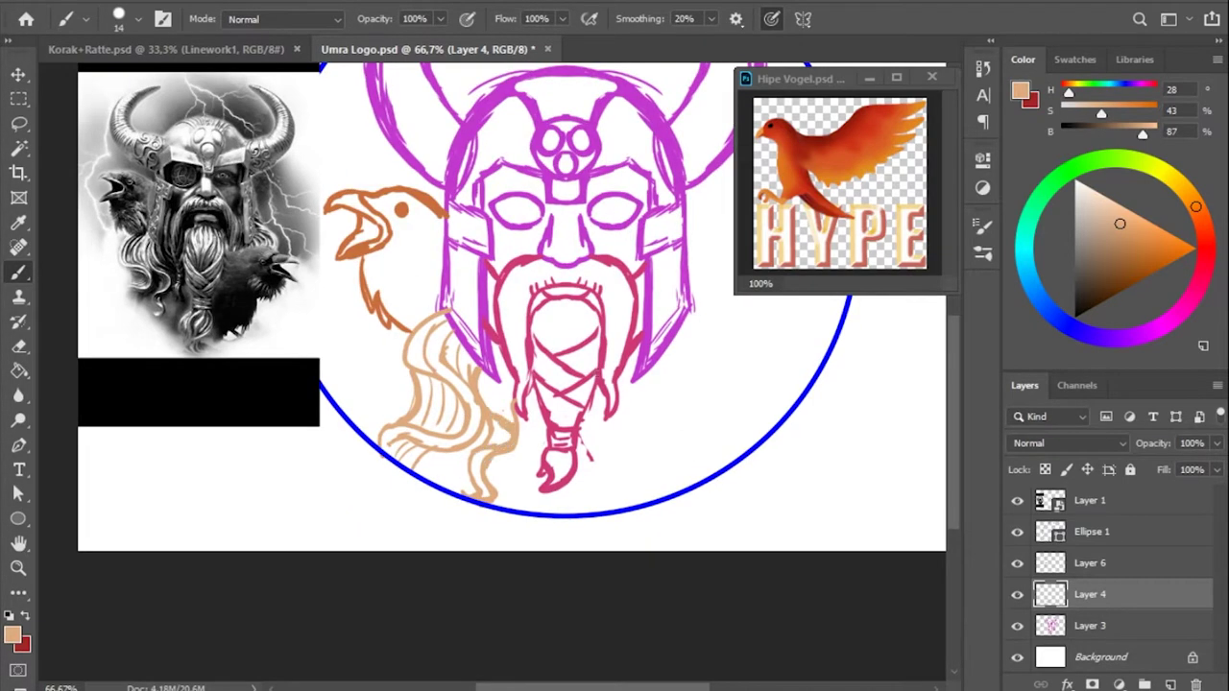
{"action": "scroll", "coordinate": [497, 307], "scroll_direction": "right", "scroll_amount": 1}
Add a layer for the blue second raven and adjust the beard via its pixel selection.
{"action": "key", "text": "ctrl+shift+alt+n"}
{"action": "left_click", "coordinate": [675, 459], "text": "alt"}
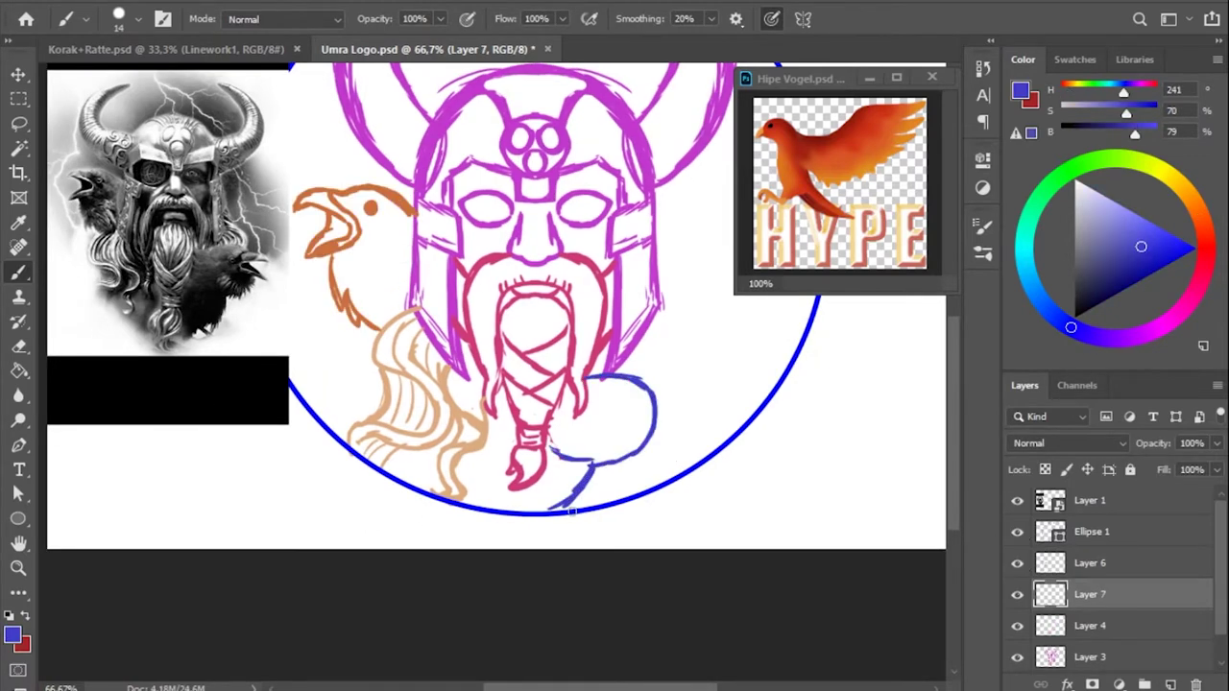
{"action": "left_click", "coordinate": [1090, 657]}
{"action": "left_click", "coordinate": [1049, 657], "text": "ctrl"}
{"action": "key", "text": "v"}
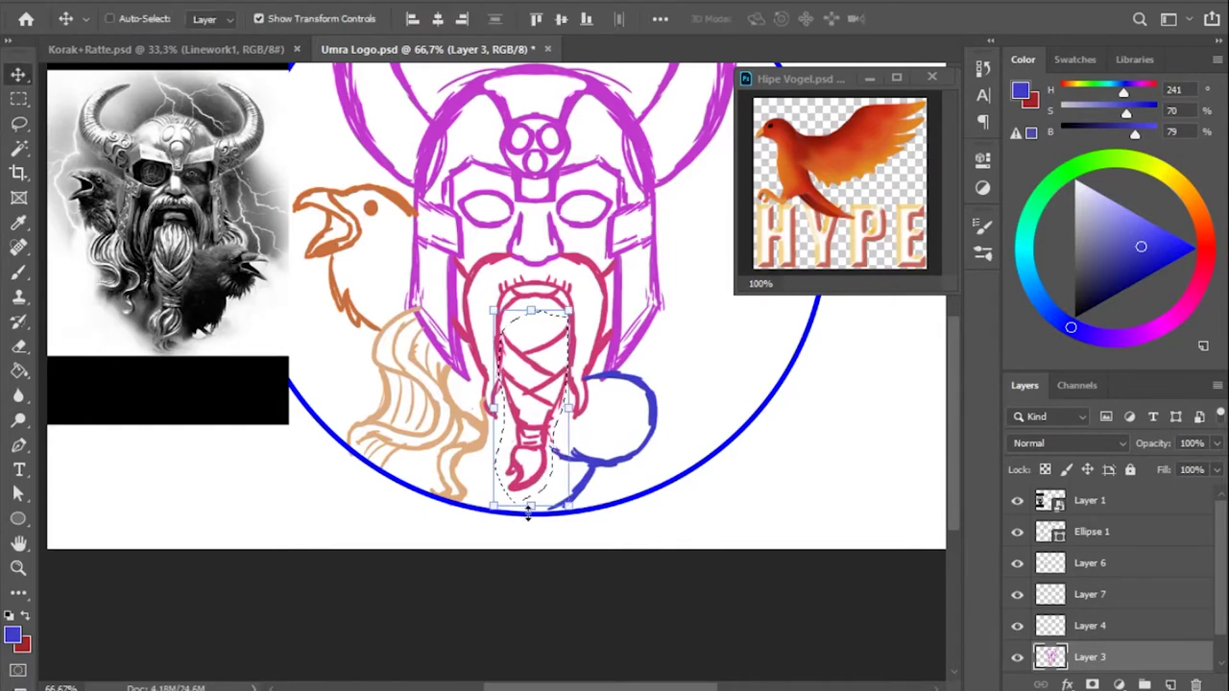
{"action": "left_click", "coordinate": [1090, 595]}
{"action": "key", "text": "ctrl+d"}
{"action": "key", "text": "b"}
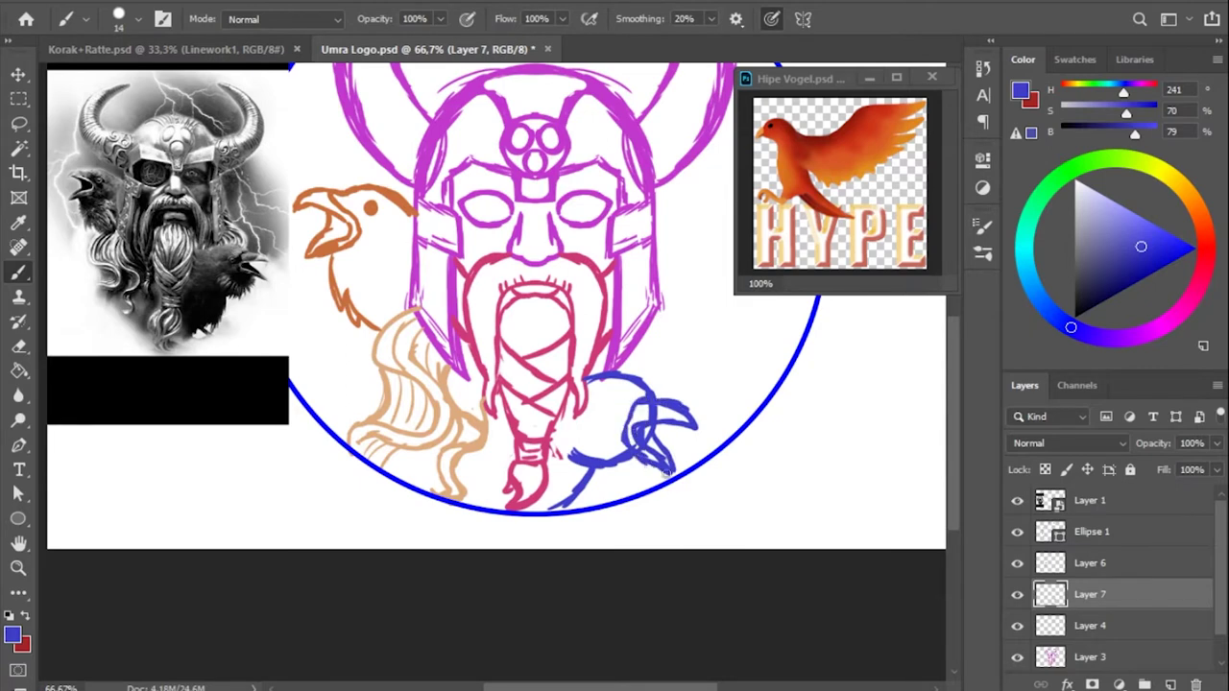
Sketch the blue raven's lower body at lower right, undoing a stray tan stroke.
{"action": "key", "text": "e"}
{"action": "key", "text": "b"}
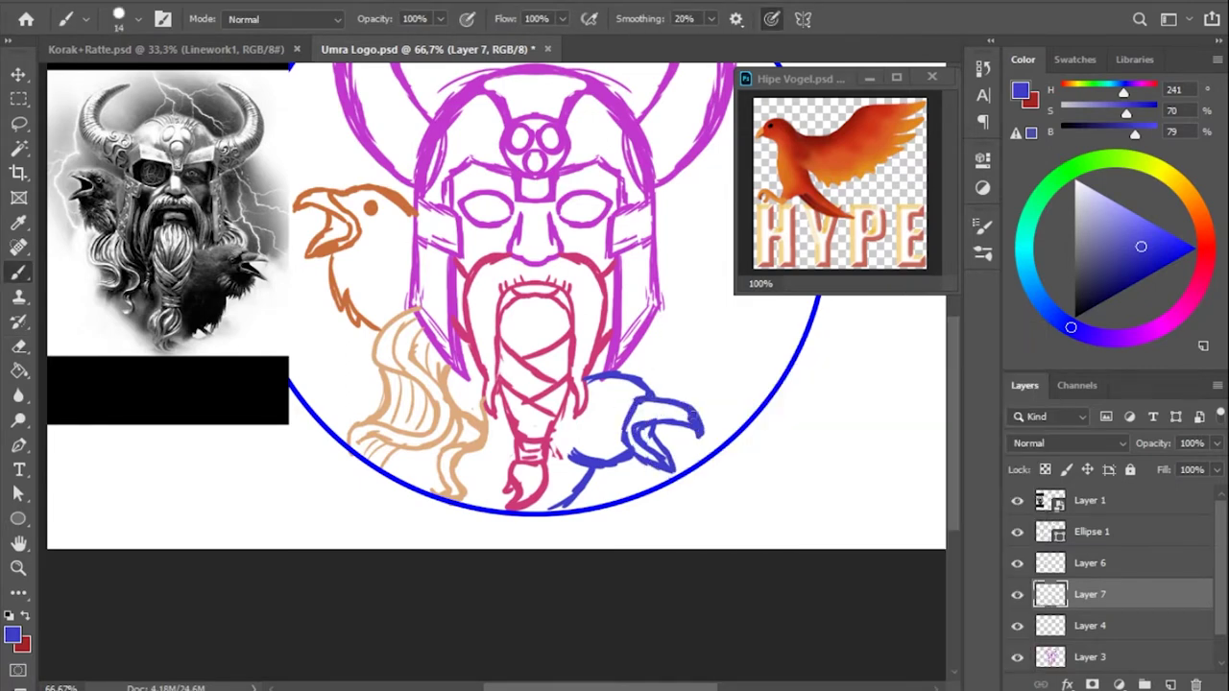
{"action": "left_click_drag", "start_coordinate": [570, 509], "coordinate": [594, 470]}
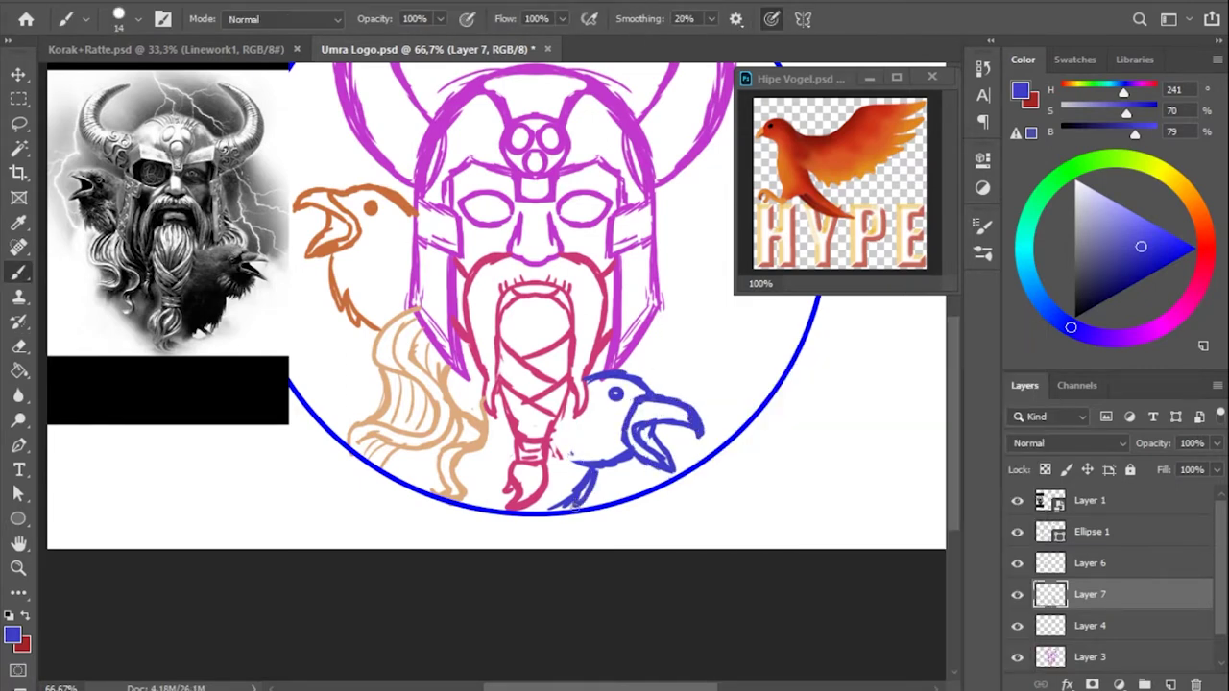
{"action": "key", "text": "e"}
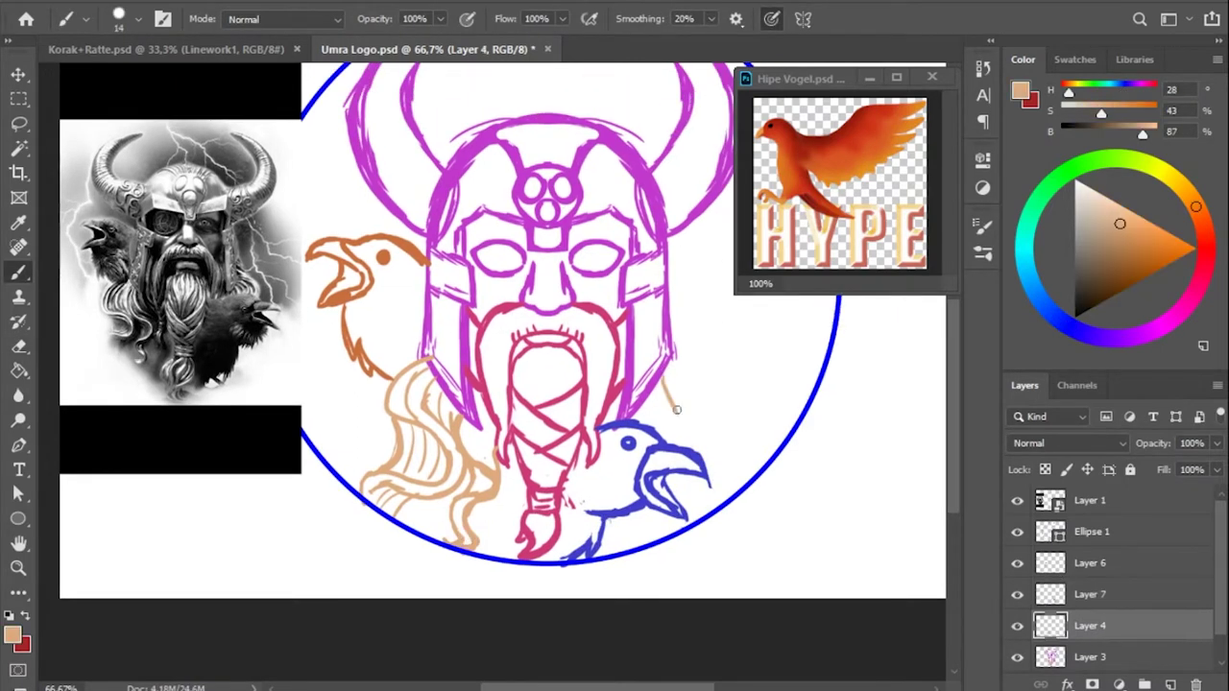
{"action": "key", "text": "ctrl+z"}
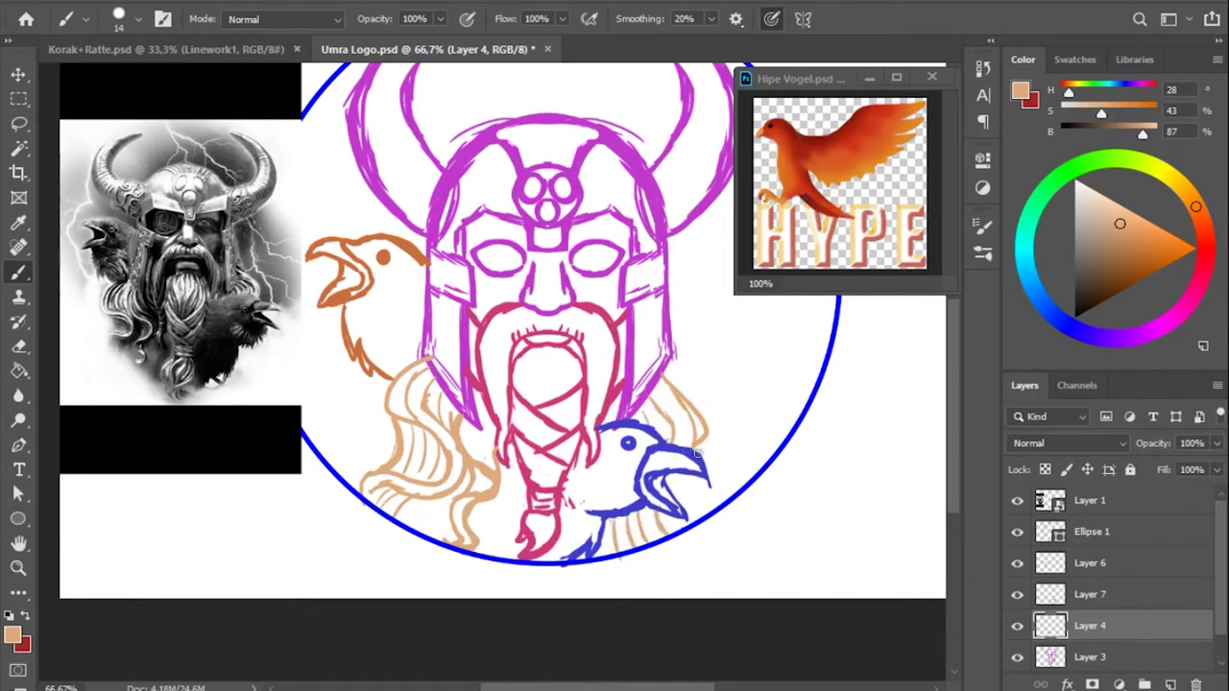
{"action": "key", "text": "e"}
{"action": "key", "text": "b"}
{"action": "key", "text": "e"}
{"action": "key", "text": "b"}
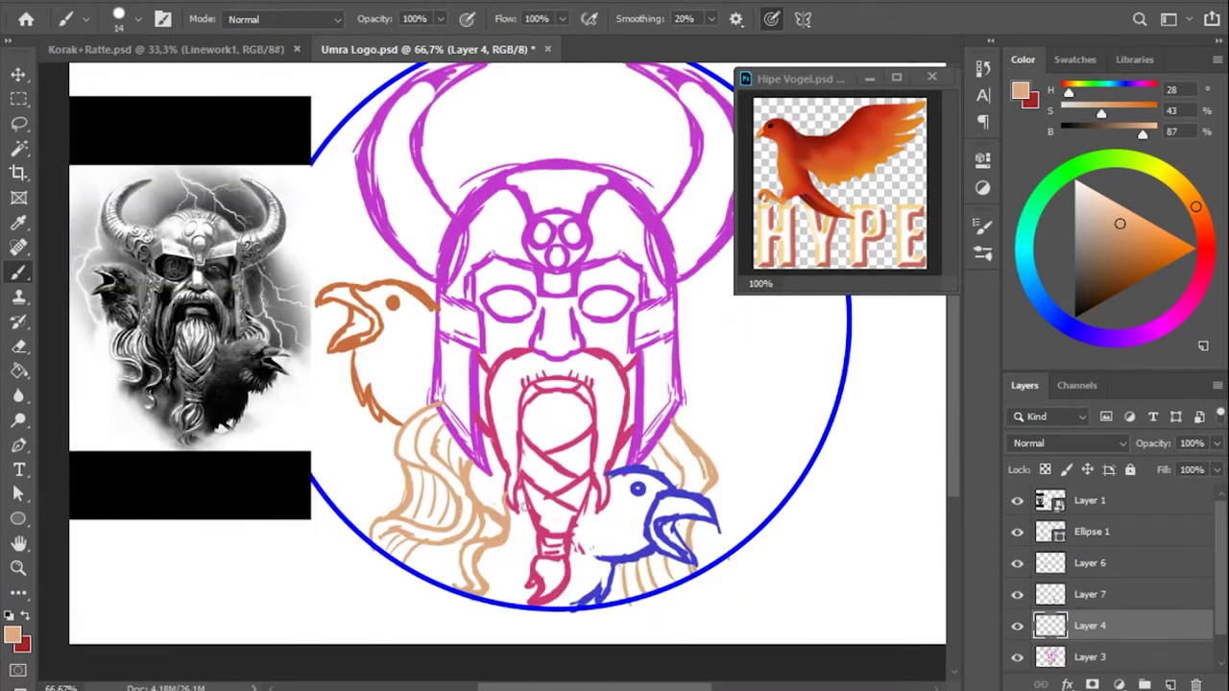
Sample the raven's blue, zoom in on the eyes and try a blue eyebrow stroke.
{"action": "left_click", "coordinate": [1018, 595]}
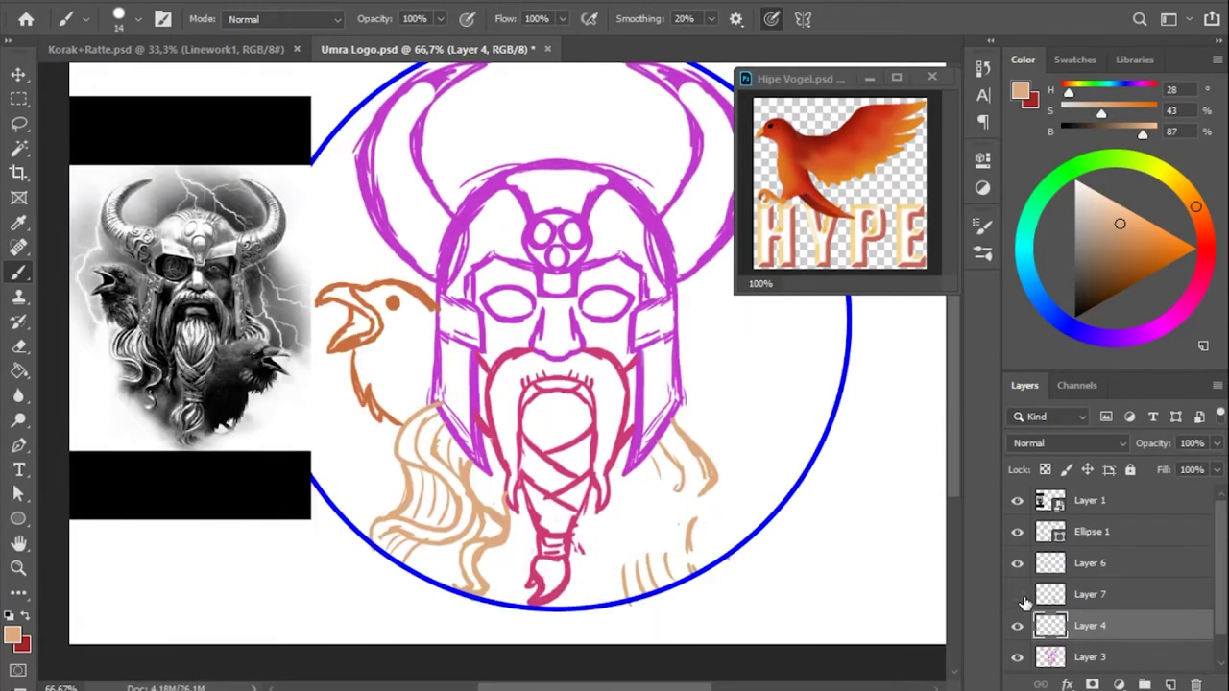
{"action": "left_click", "coordinate": [1090, 594]}
{"action": "left_click", "coordinate": [519, 519], "text": "alt"}
{"action": "key", "text": "e"}
{"action": "key", "text": "b"}
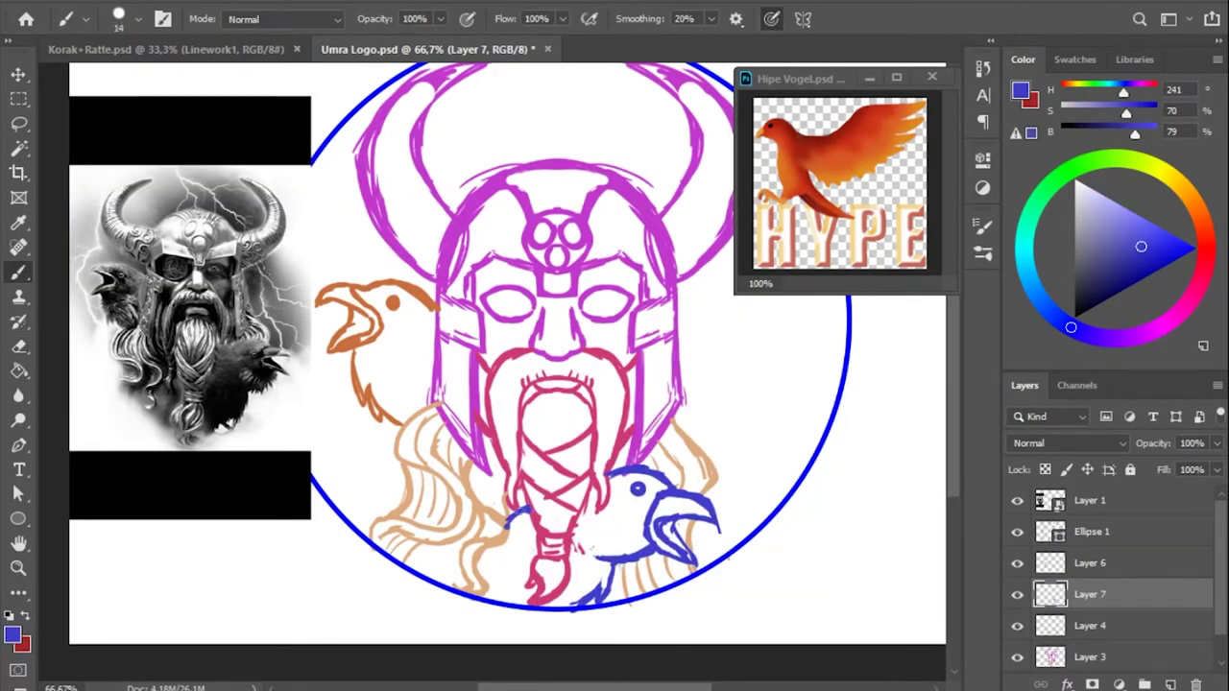
{"action": "scroll", "coordinate": [726, 439], "scroll_direction": "up", "scroll_amount": 1}
{"action": "left_click", "coordinate": [455, 290], "text": "ctrl"}
{"action": "mouse_move", "coordinate": [648, 331]}
{"action": "left_mouse_down"}
{"action": "mouse_move", "coordinate": [712, 313]}
{"action": "mouse_move", "coordinate": [664, 322]}
{"action": "mouse_move", "coordinate": [516, 277]}
{"action": "left_mouse_up"}
{"action": "key", "text": "ctrl+z"}
{"action": "key", "text": "ctrl+z"}
Redraw a curved blue eyebrow and enlarge the sketch layer to fill the canvas.
{"action": "left_click_drag", "start_coordinate": [577, 305], "coordinate": [509, 326]}
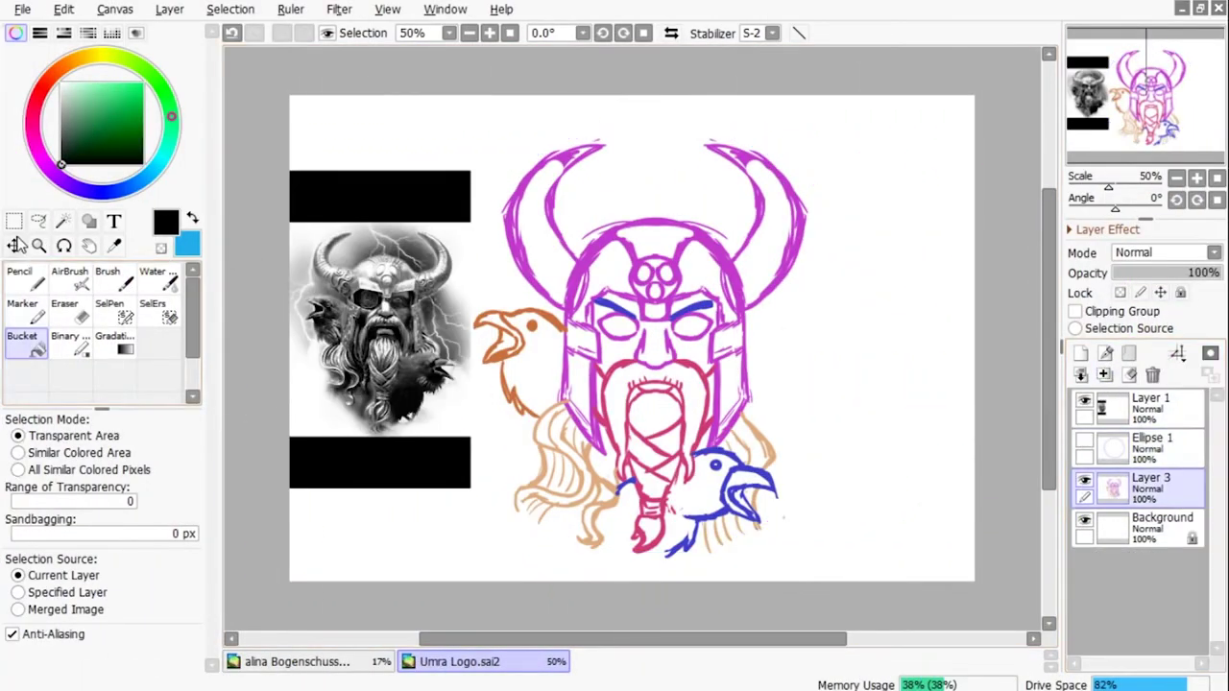
{"action": "key", "text": "ctrl+t"}
{"action": "left_click_drag", "start_coordinate": [837, 100], "coordinate": [831, 109]}
{"action": "key", "text": "Return"}
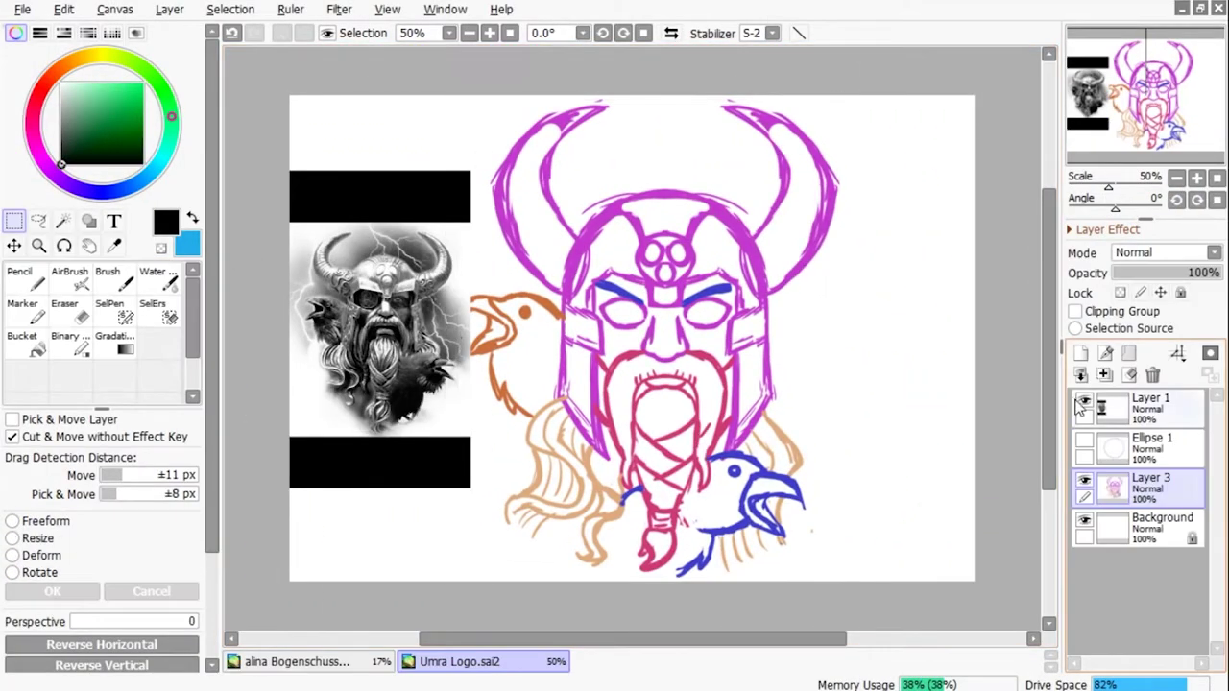
Hide the reference photo, put the sketch on top at 62% opacity, and prepare a thicker Line tool.
{"action": "left_click", "coordinate": [1084, 401]}
{"action": "left_click_drag", "start_coordinate": [1113, 485], "coordinate": [1114, 404]}
{"action": "left_click", "coordinate": [1105, 354]}
{"action": "left_click", "coordinate": [81, 342]}
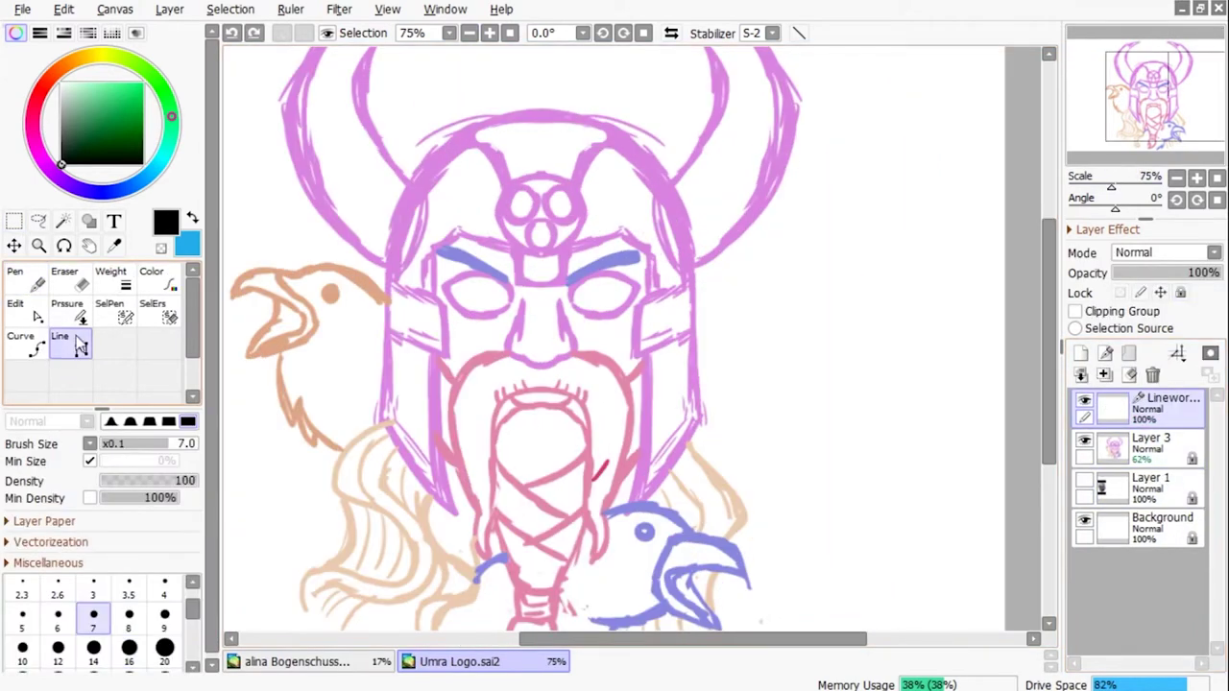
{"action": "left_click", "coordinate": [164, 614]}
{"action": "left_click_drag", "start_coordinate": [434, 318], "coordinate": [582, 192]}
{"action": "key", "text": "ctrl+z"}
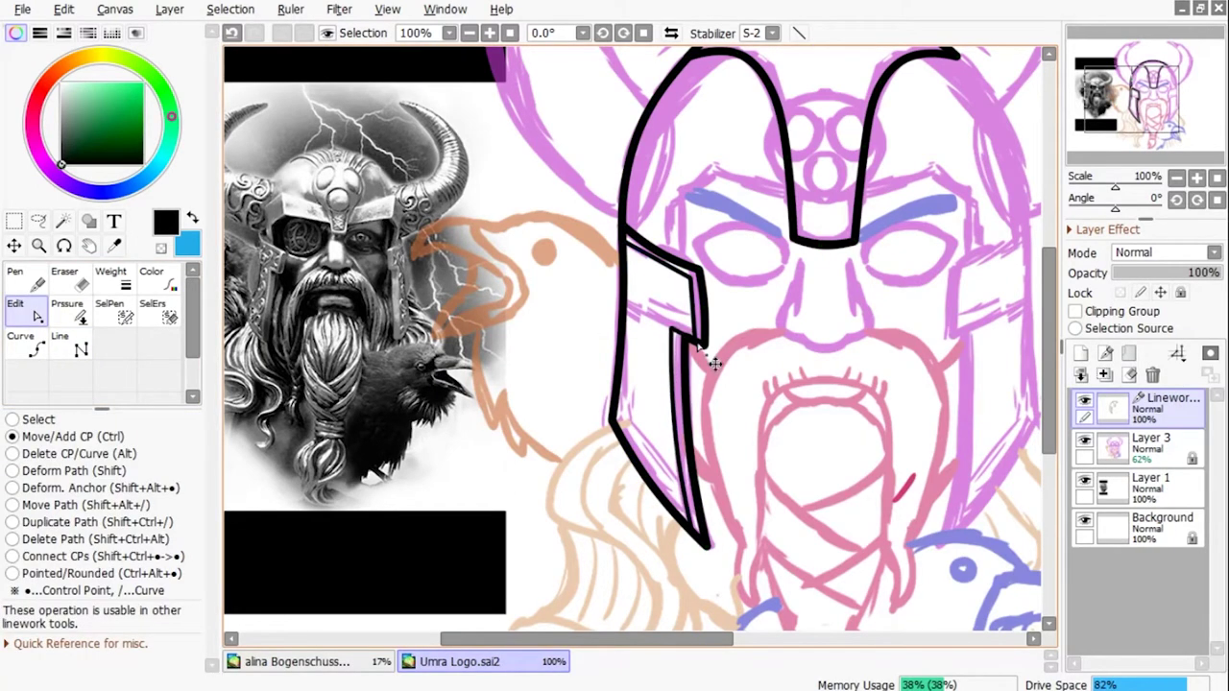
Trace the left half of the helmet outline with straight lines at thickness 5.
{"action": "mouse_move", "coordinate": [708, 356]}
{"action": "left_mouse_down"}
{"action": "mouse_move", "coordinate": [778, 282]}
{"action": "mouse_move", "coordinate": [537, 283]}
{"action": "left_mouse_up"}
{"action": "left_click", "coordinate": [59, 346]}
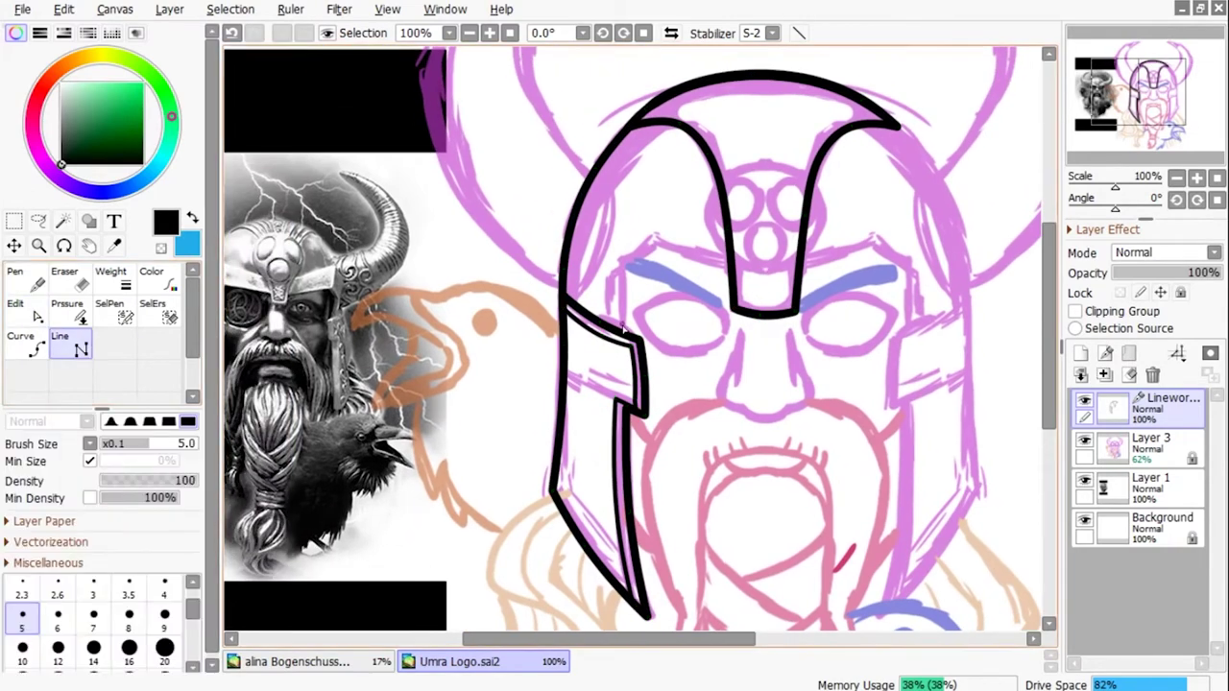
{"action": "left_click", "coordinate": [621, 275]}
{"action": "left_click", "coordinate": [656, 245]}
{"action": "left_click", "coordinate": [727, 269]}
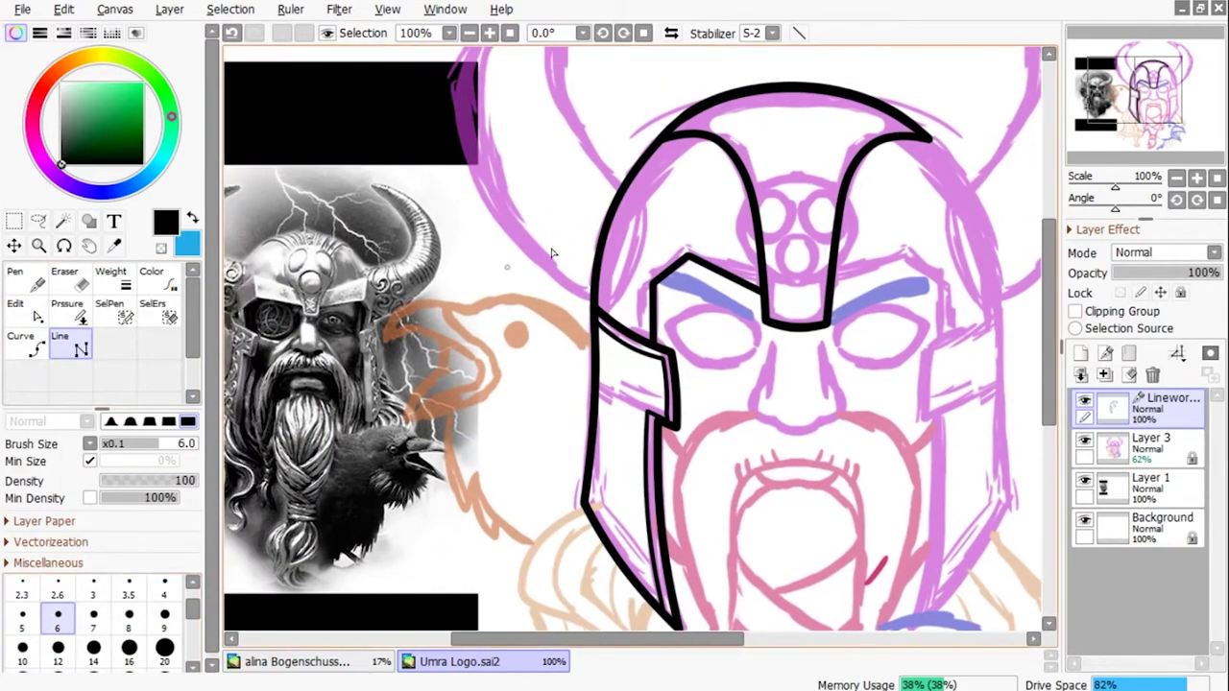
{"action": "scroll", "coordinate": [672, 288], "scroll_direction": "up", "scroll_amount": 1}
{"action": "key", "text": "bracketleft"}
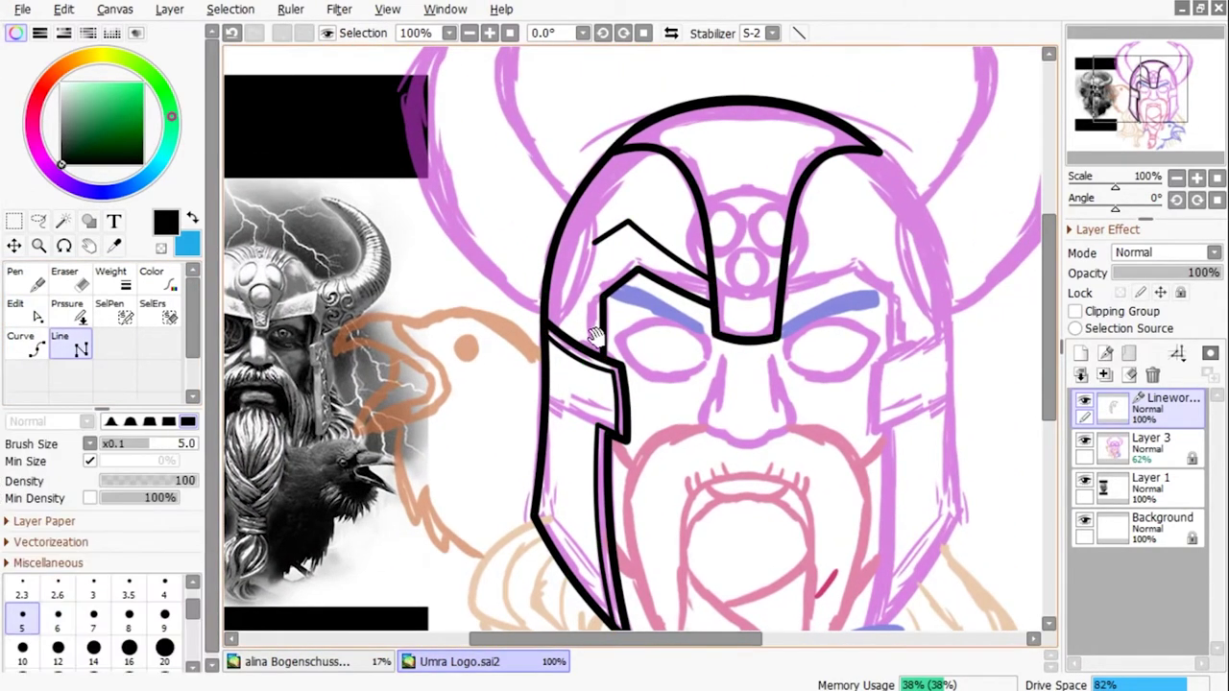
{"action": "key", "text": "ctrl"}
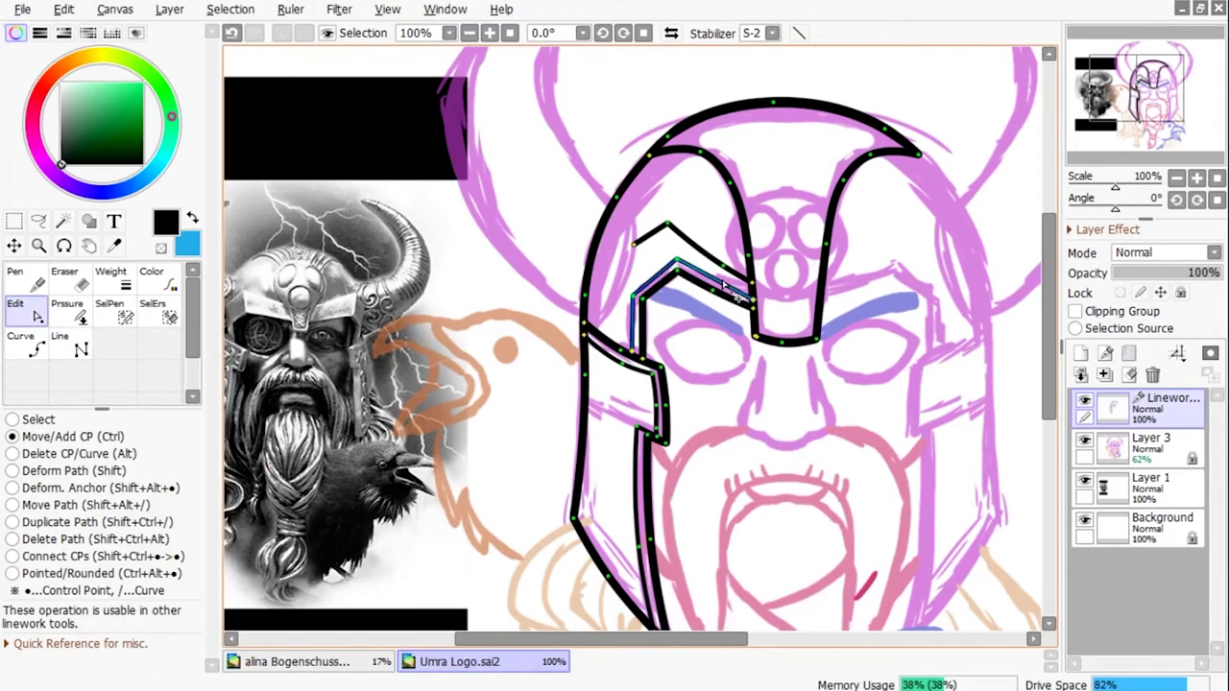
{"action": "scroll", "coordinate": [727, 285], "scroll_direction": "right", "scroll_amount": 5}
Duplicate and mirror the helmet half horizontally onto the right side.
{"action": "key", "text": "ctrl+t"}
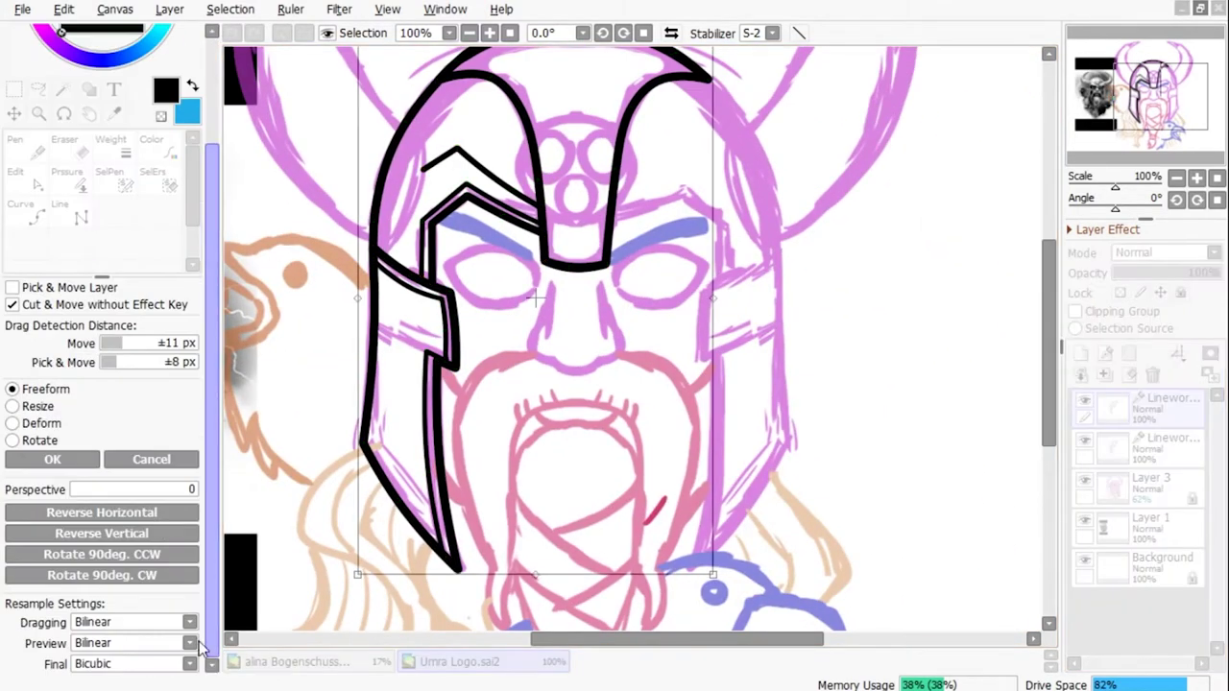
{"action": "left_click", "coordinate": [102, 512]}
{"action": "left_click_drag", "start_coordinate": [667, 356], "coordinate": [659, 356]}
{"action": "key", "text": "Return"}
{"action": "key", "text": "e"}
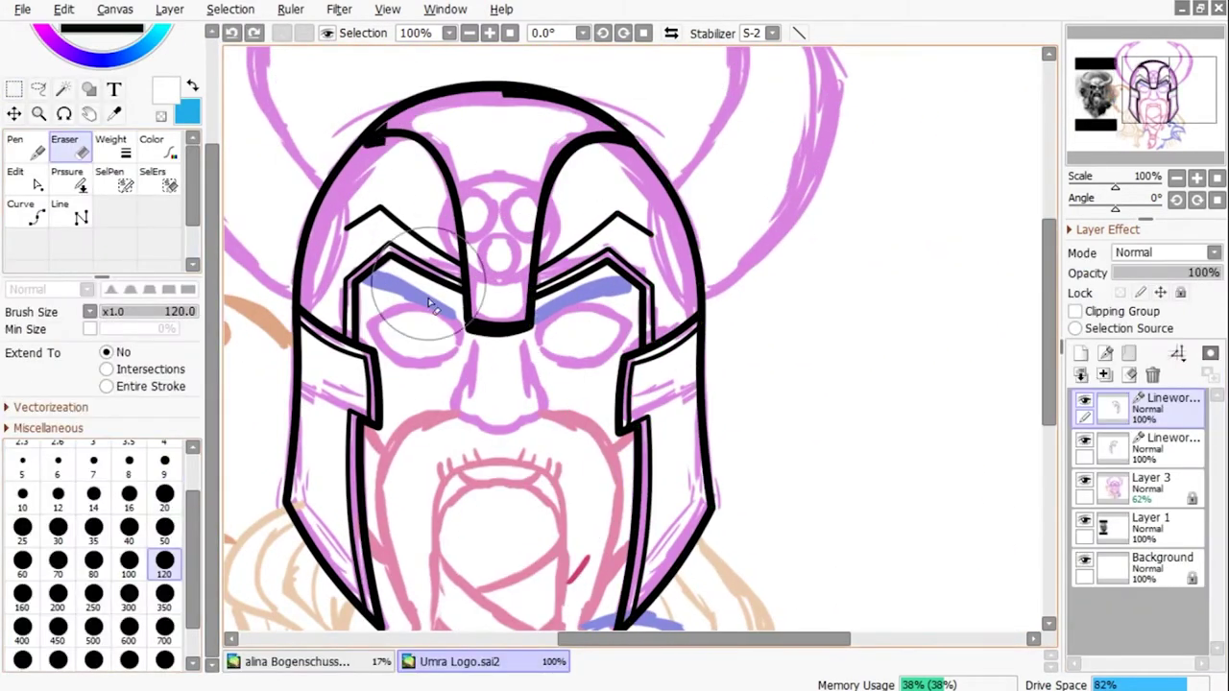
{"action": "key", "text": "ctrl+t"}
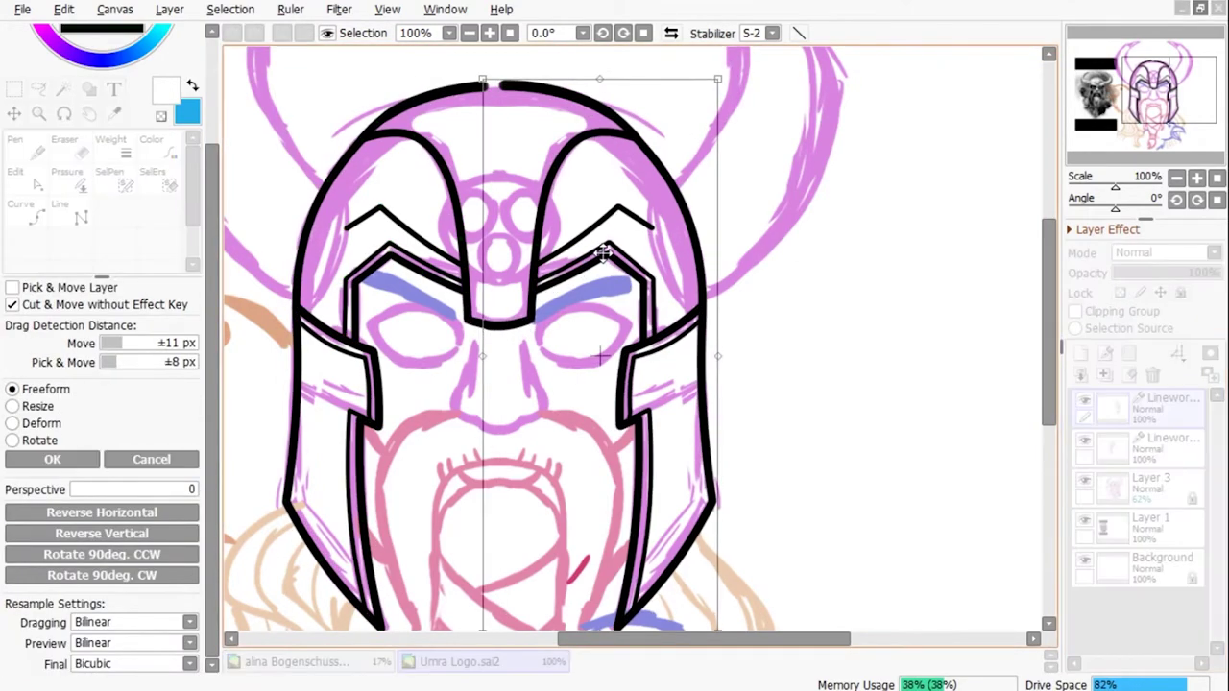
{"action": "key", "text": "Return"}
On a new linework layer, join the right helmet edge to the horn curve.
{"action": "key", "text": "c"}
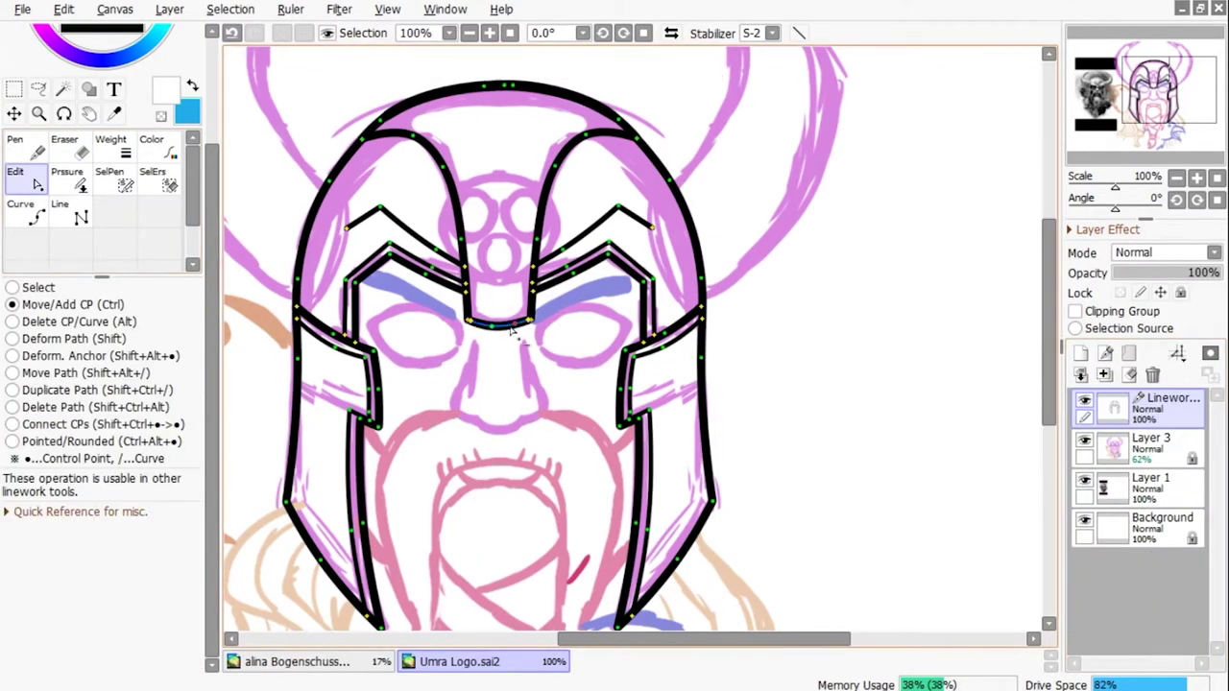
{"action": "left_click", "coordinate": [1105, 353]}
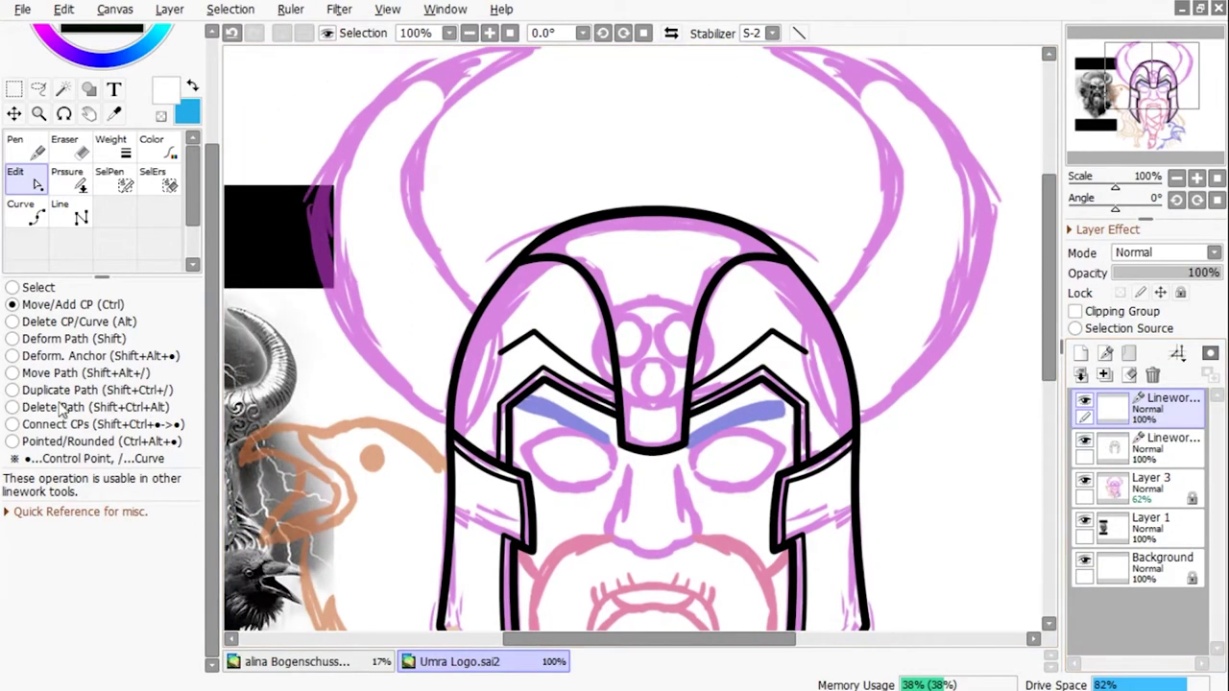
{"action": "left_click", "coordinate": [59, 211]}
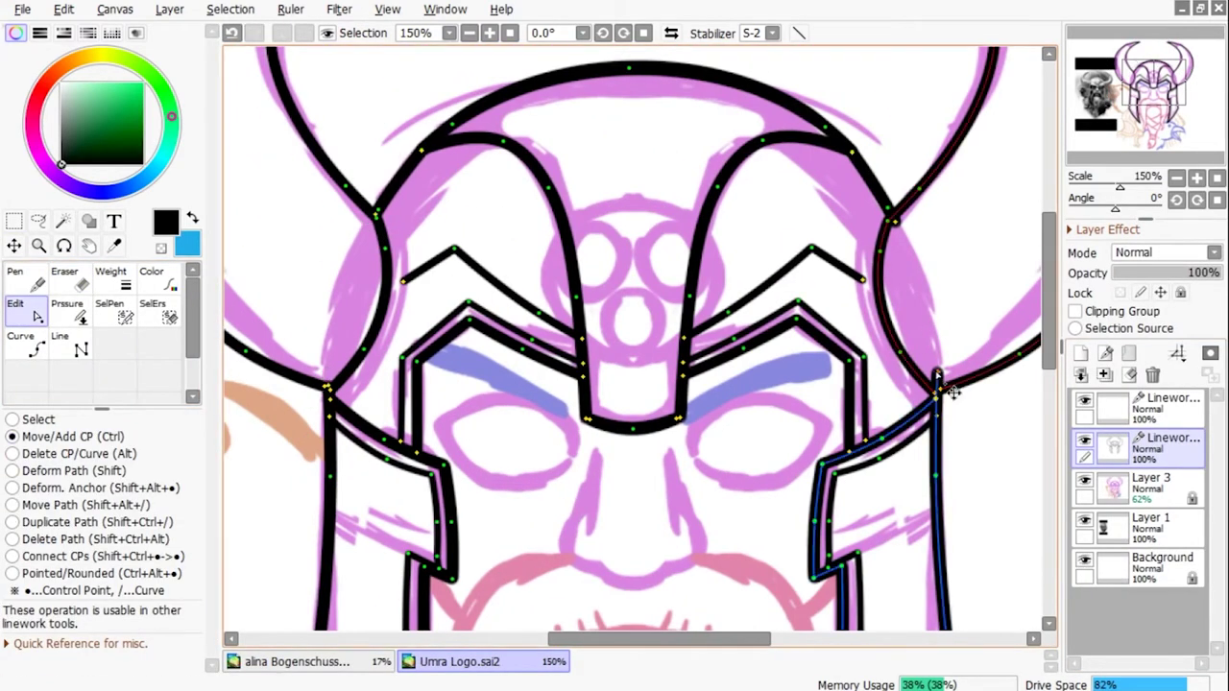
{"action": "left_click_drag", "start_coordinate": [953, 391], "coordinate": [937, 389]}
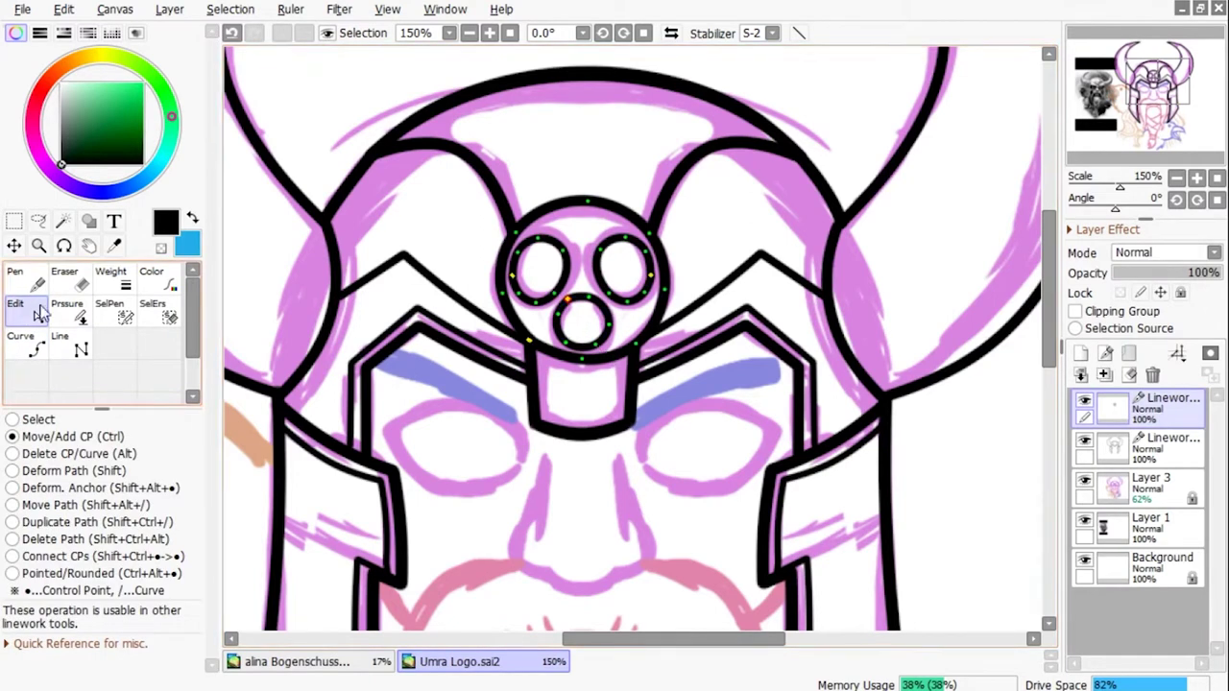
Ink the emblem ring at size 6, thicken the outer circle and add a curved strand above.
{"action": "key", "text": "n"}
{"action": "left_click", "coordinate": [58, 619]}
{"action": "left_click_drag", "start_coordinate": [537, 244], "coordinate": [530, 300]}
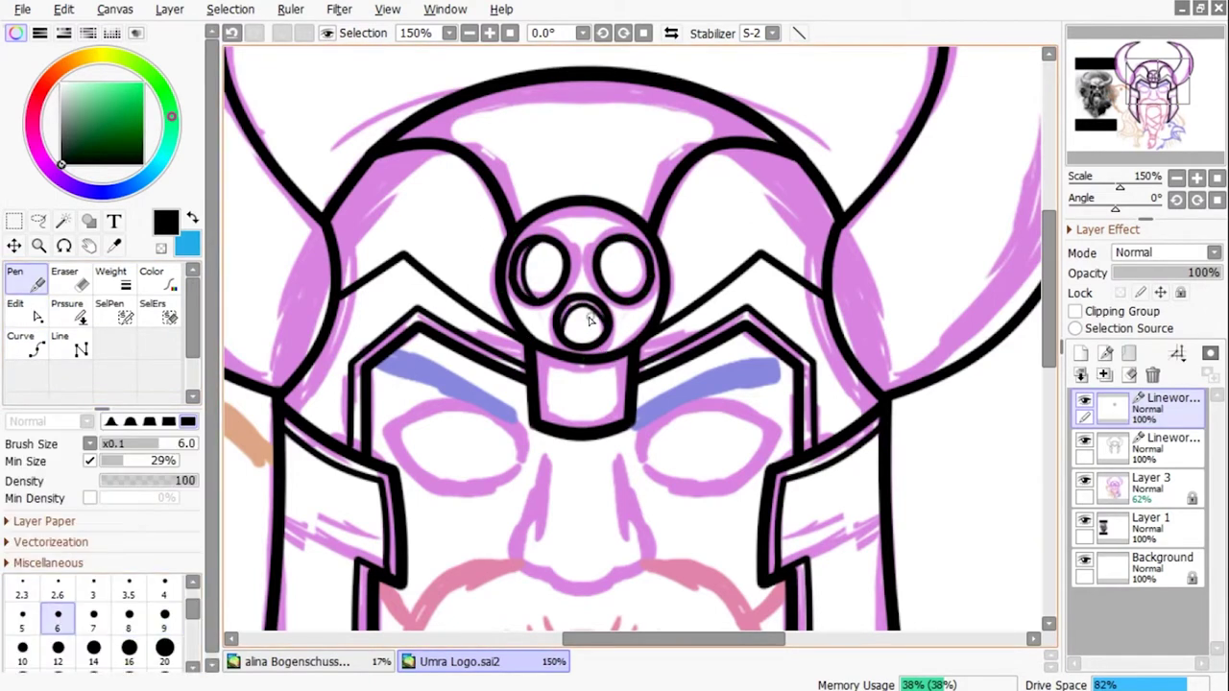
{"action": "key", "text": "c"}
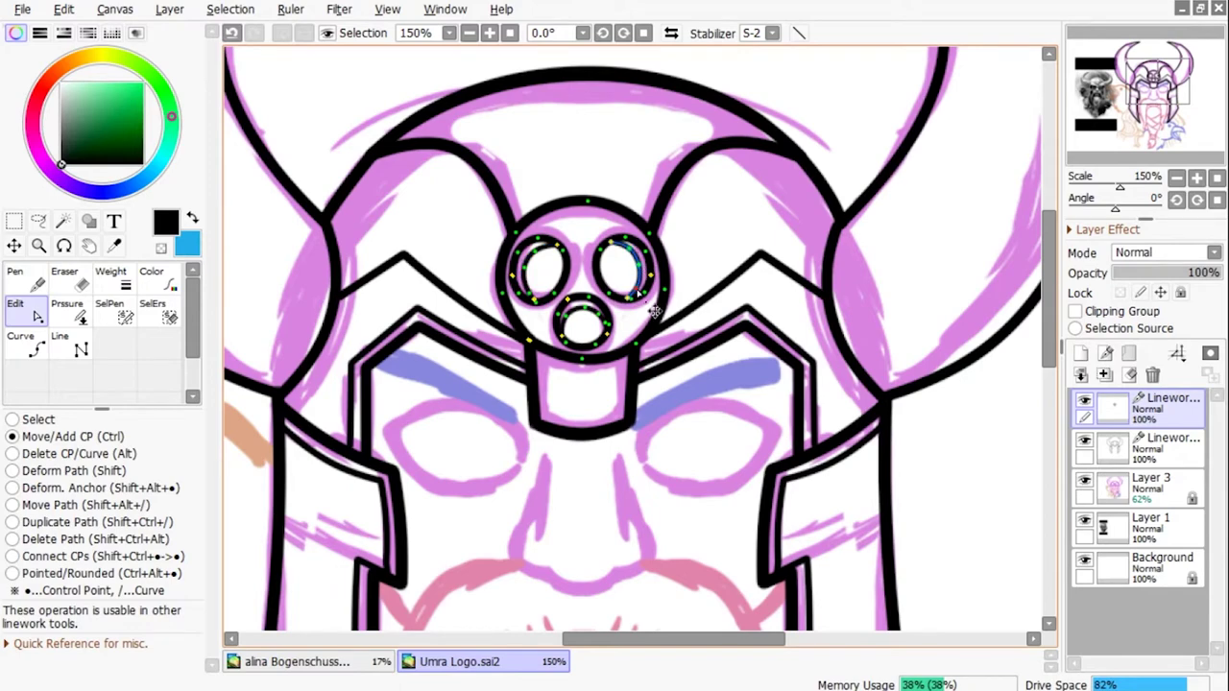
{"action": "left_click_drag", "start_coordinate": [625, 269], "coordinate": [606, 221]}
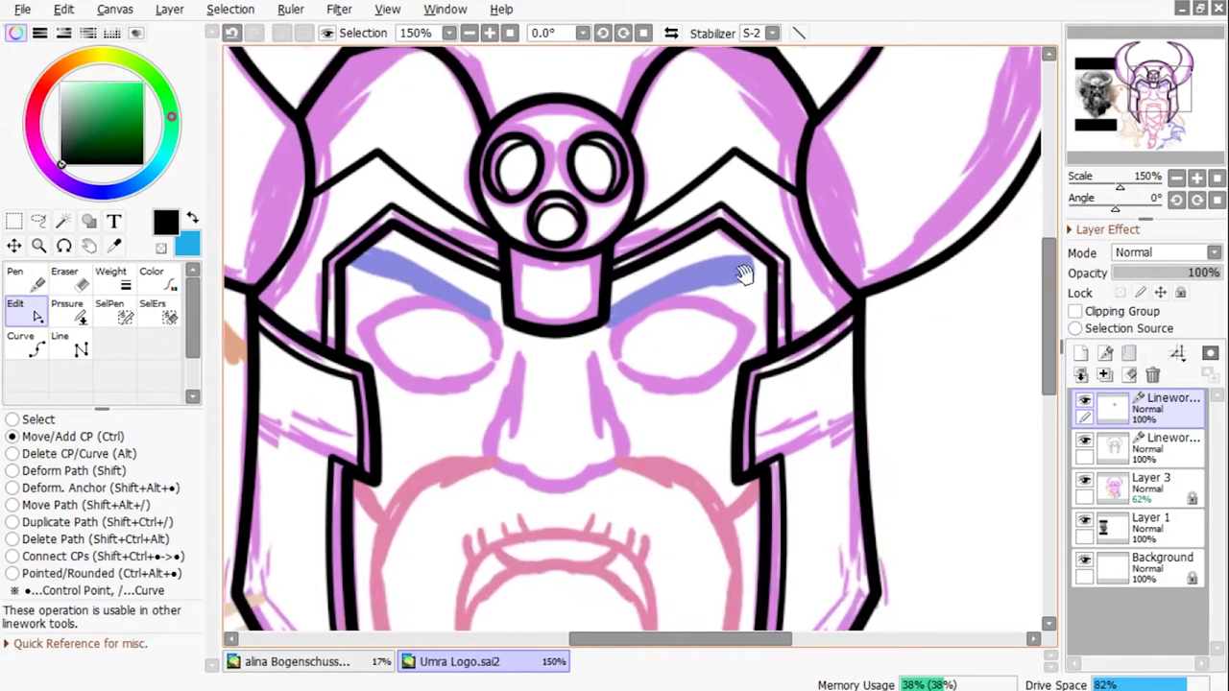
{"action": "key", "text": "p"}
{"action": "left_click_drag", "start_coordinate": [649, 169], "coordinate": [659, 171]}
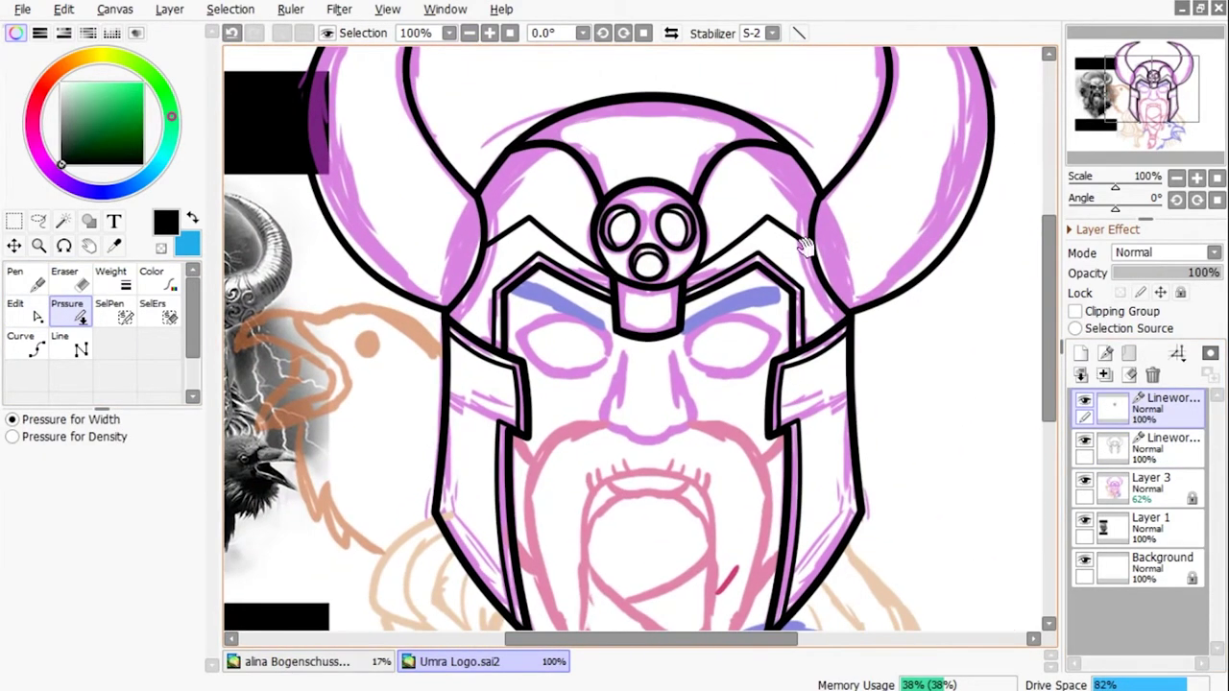
{"action": "key", "text": "c"}
{"action": "key", "text": "ctrl"}
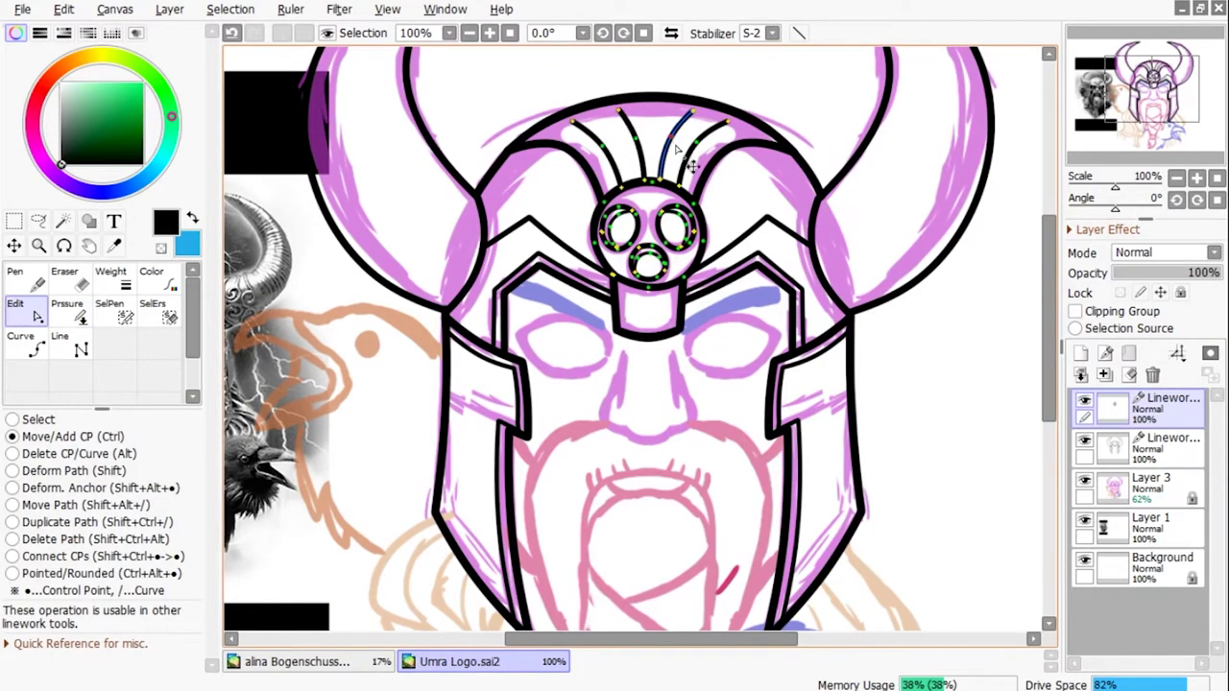
{"action": "key", "text": "p"}
{"action": "key", "text": "ctrl"}
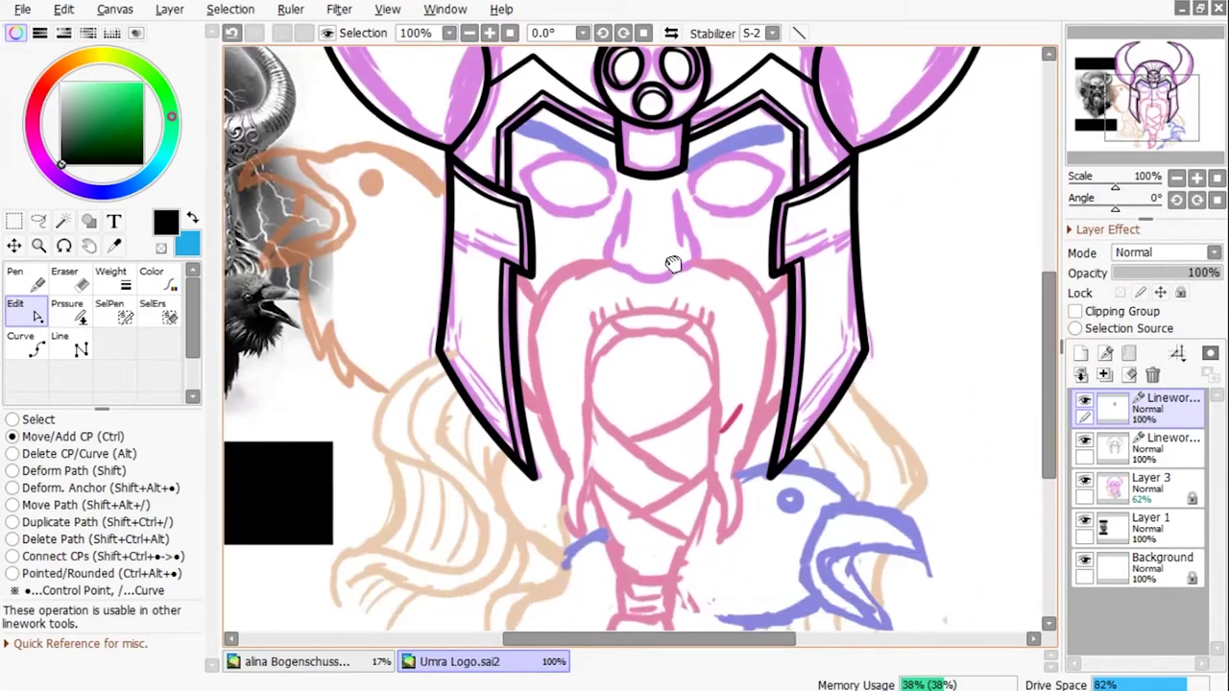
Ink the nose side line freehand and taper the bottom of the nose outline.
{"action": "key", "text": "n"}
{"action": "mouse_move", "coordinate": [636, 321]}
{"action": "left_mouse_down"}
{"action": "mouse_move", "coordinate": [639, 272]}
{"action": "mouse_move", "coordinate": [679, 288]}
{"action": "left_mouse_up"}
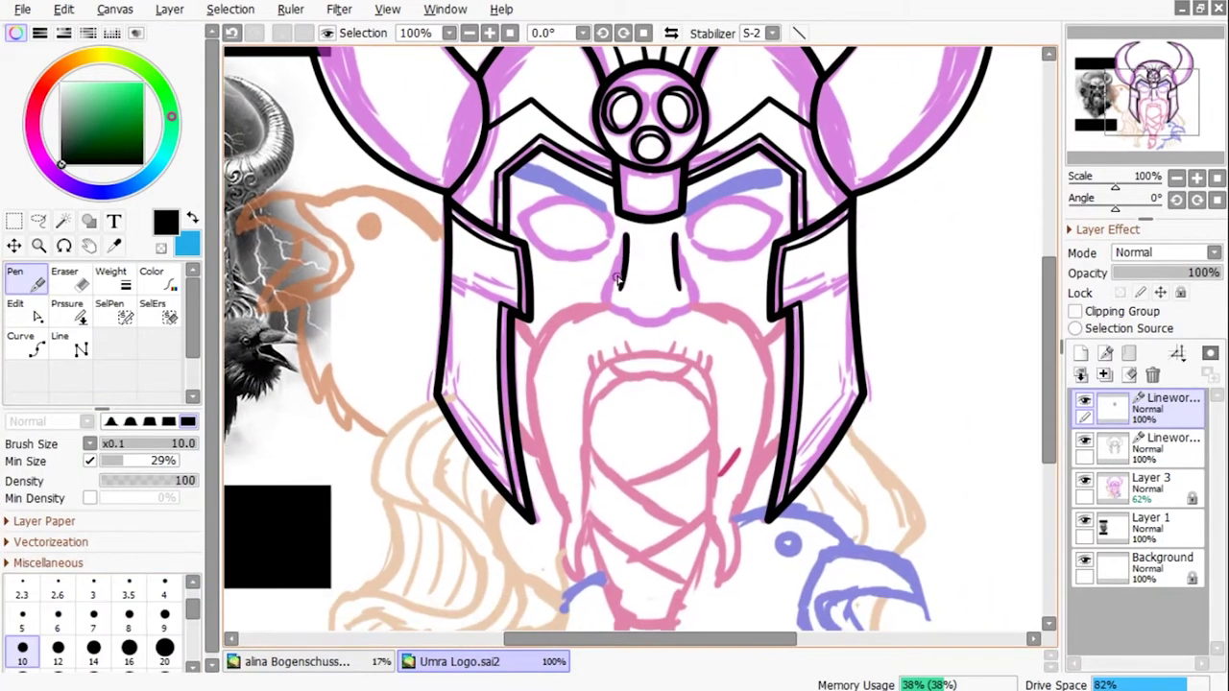
{"action": "key", "text": "ctrl"}
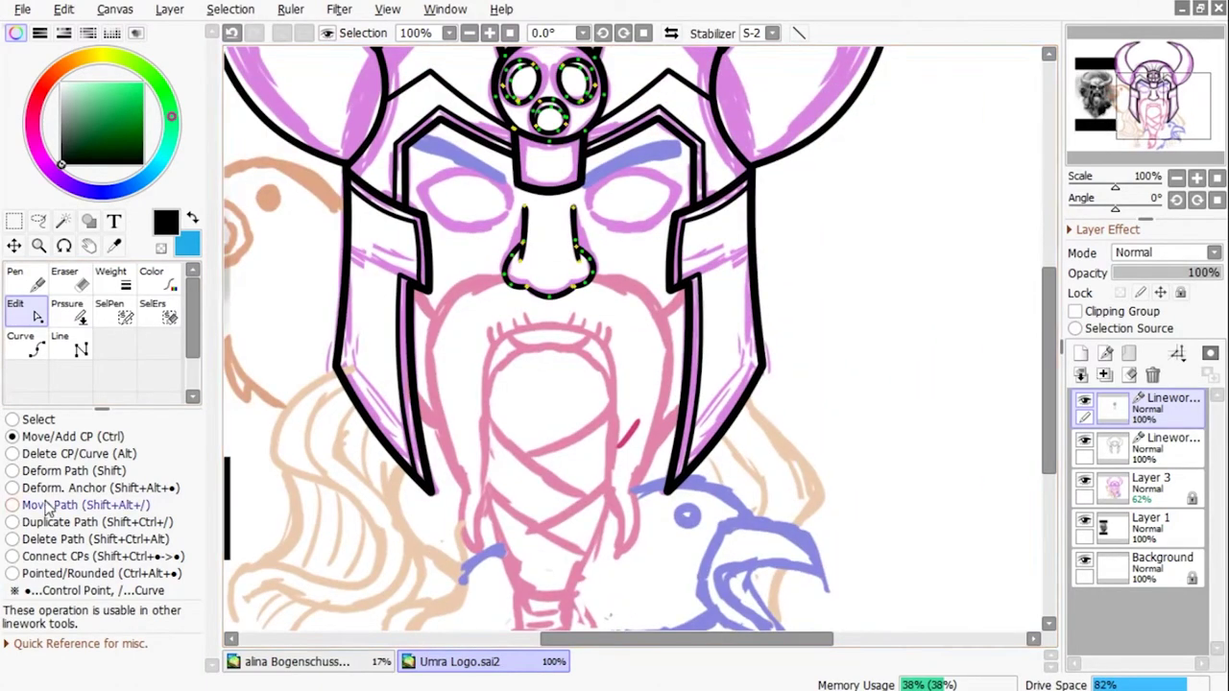
{"action": "left_click", "coordinate": [67, 304]}
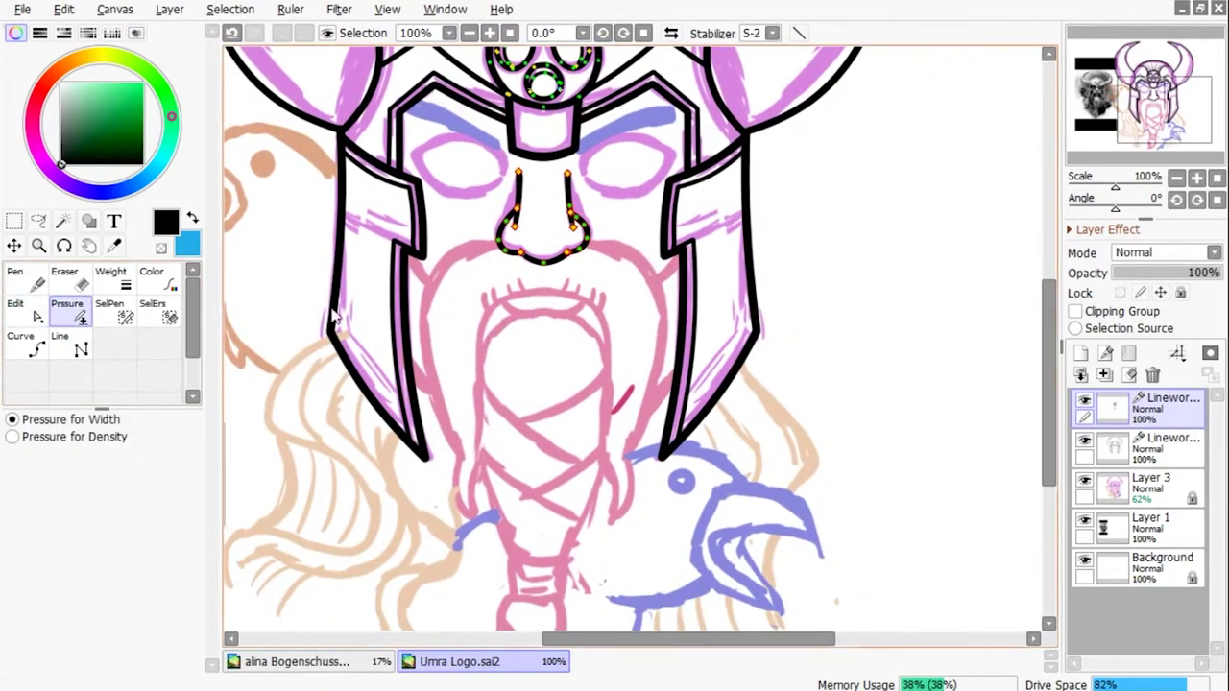
{"action": "mouse_move", "coordinate": [622, 243]}
{"action": "left_mouse_down"}
{"action": "mouse_move", "coordinate": [591, 360]}
{"action": "mouse_move", "coordinate": [470, 357]}
{"action": "left_mouse_up"}
{"action": "scroll", "coordinate": [338, 325], "scroll_direction": "down", "scroll_amount": 3}
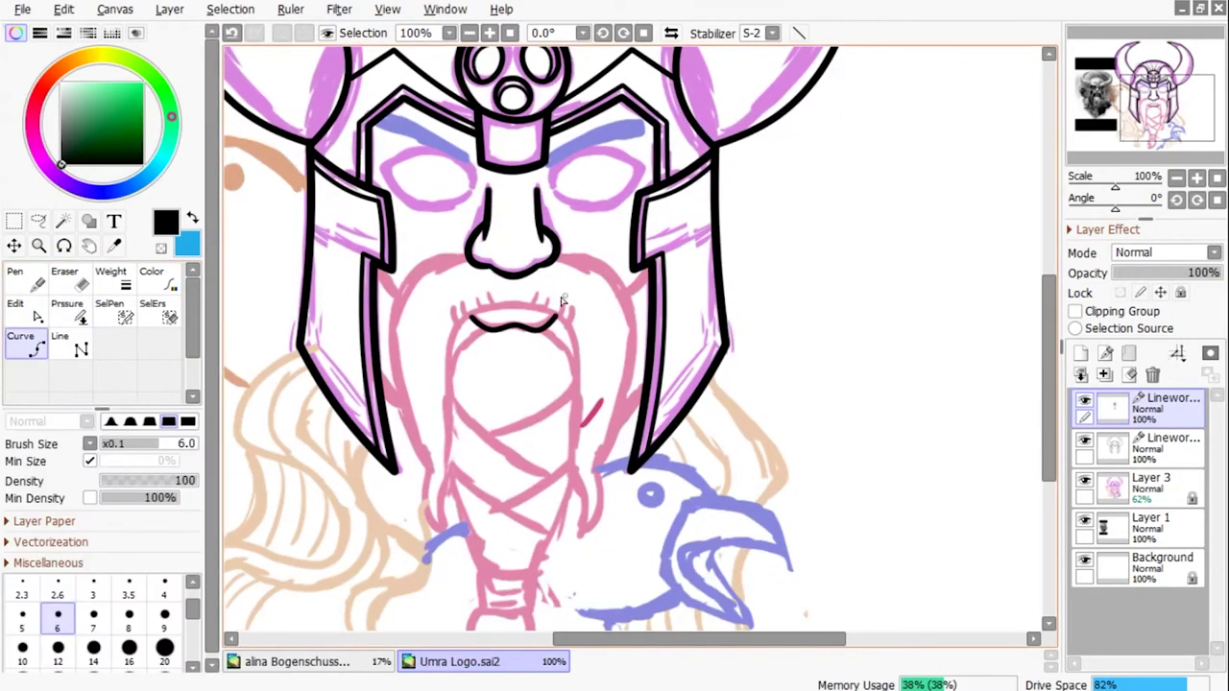
Draw the beard outline below the nose in size-8 vector lines and curve both sides.
{"action": "key", "text": "bracketright"}
{"action": "key", "text": "bracketright"}
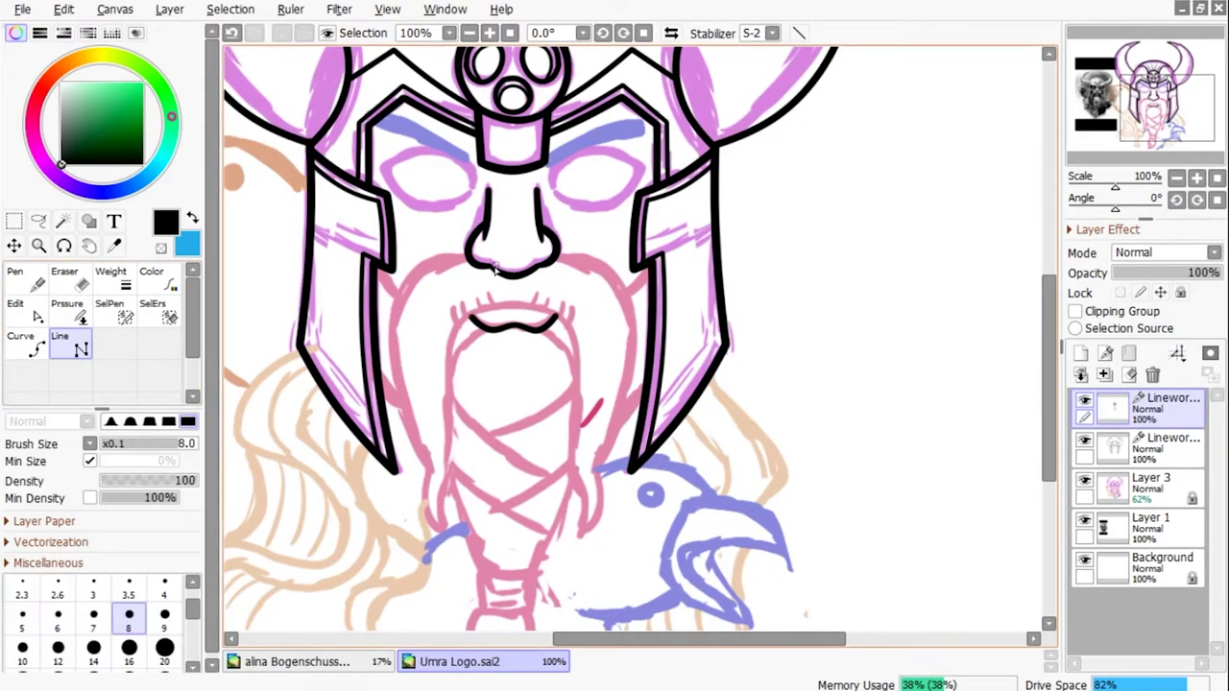
{"action": "left_click", "coordinate": [438, 258]}
{"action": "left_click", "coordinate": [434, 532]}
{"action": "left_click", "coordinate": [581, 536]}
{"action": "left_click", "coordinate": [23, 312]}
{"action": "left_click_drag", "start_coordinate": [440, 364], "coordinate": [398, 365]}
{"action": "left_click_drag", "start_coordinate": [461, 422], "coordinate": [452, 408]}
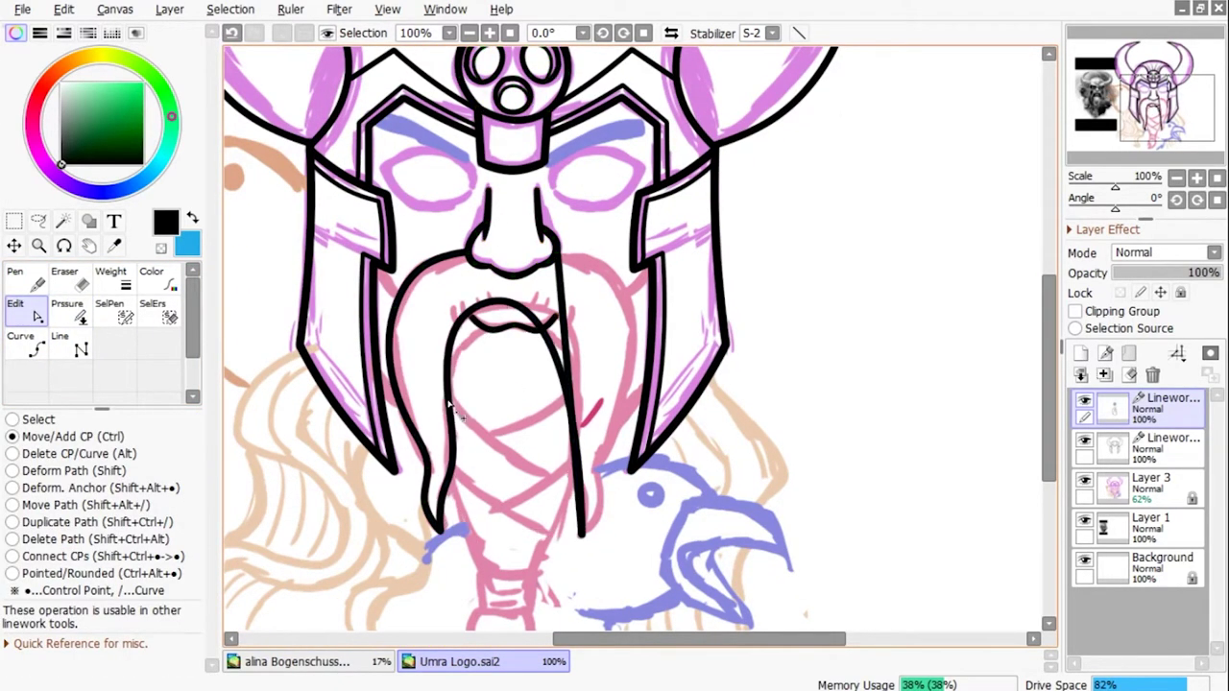
{"action": "mouse_move", "coordinate": [567, 384]}
{"action": "left_mouse_down"}
{"action": "mouse_move", "coordinate": [629, 365]}
{"action": "mouse_move", "coordinate": [615, 319]}
{"action": "left_mouse_up"}
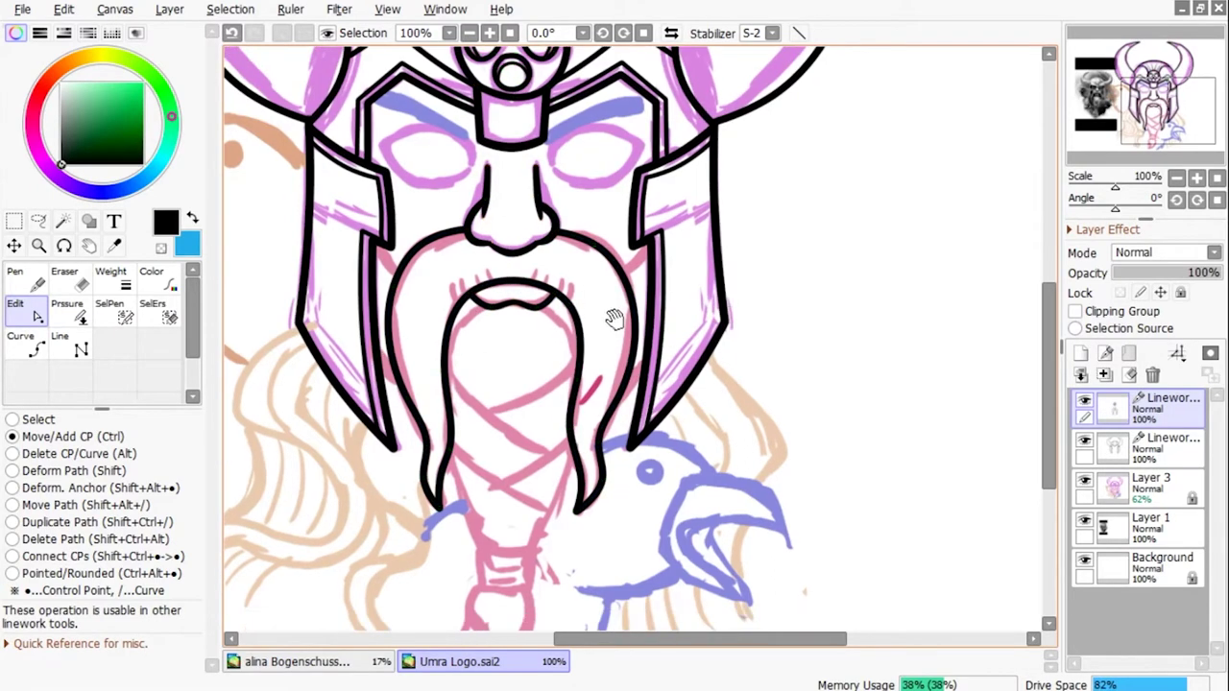
Ink a crossing braid strand and two chin strands inside the beard freehand.
{"action": "key", "text": "n"}
{"action": "scroll", "coordinate": [559, 283], "scroll_direction": "up", "scroll_amount": 2}
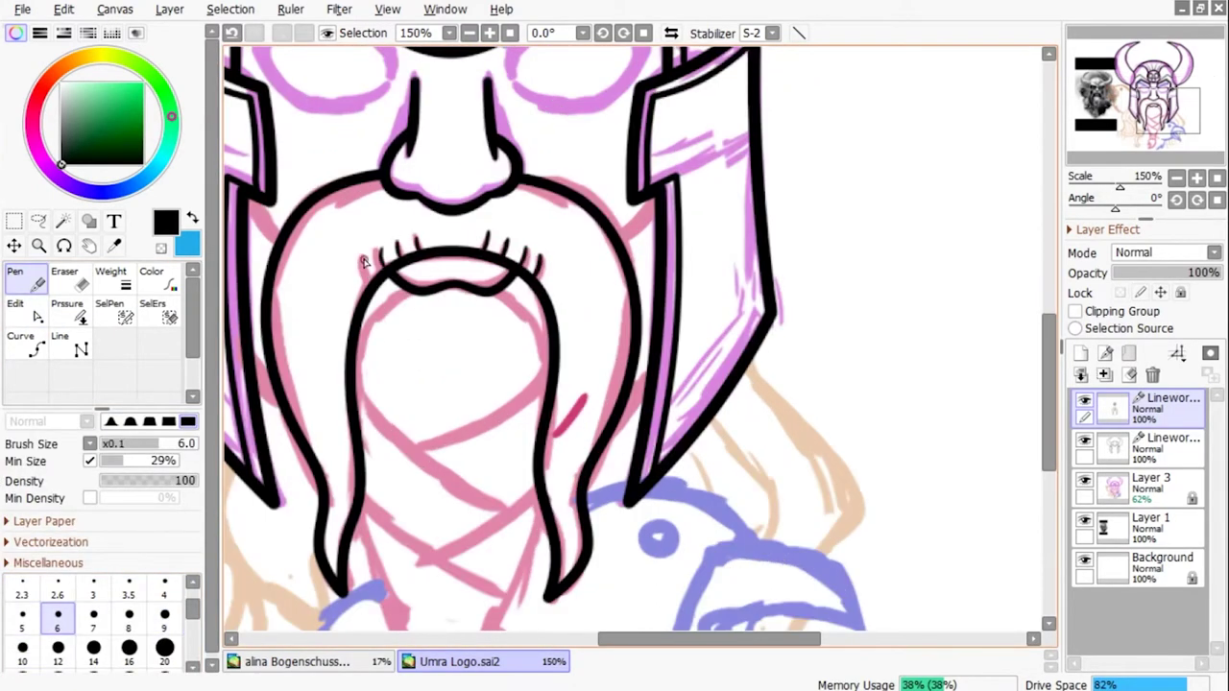
{"action": "scroll", "coordinate": [375, 336], "scroll_direction": "down", "scroll_amount": 2}
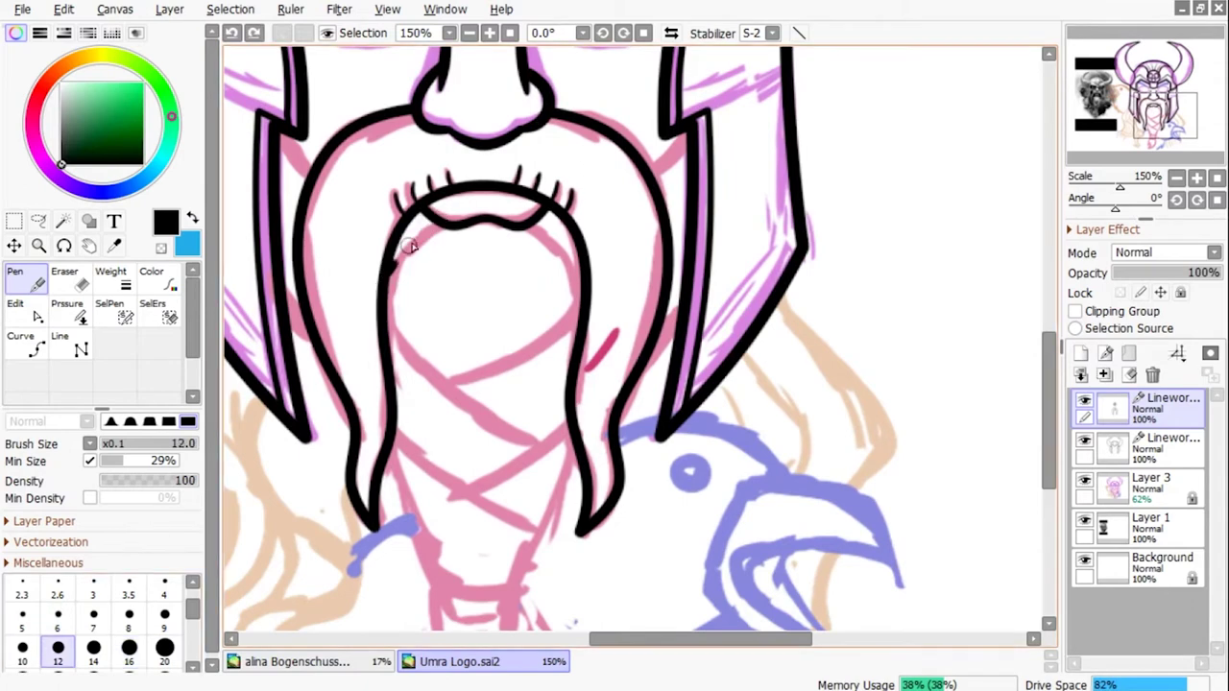
{"action": "scroll", "coordinate": [496, 378], "scroll_direction": "down", "scroll_amount": 2}
{"action": "left_click_drag", "start_coordinate": [597, 273], "coordinate": [465, 338]}
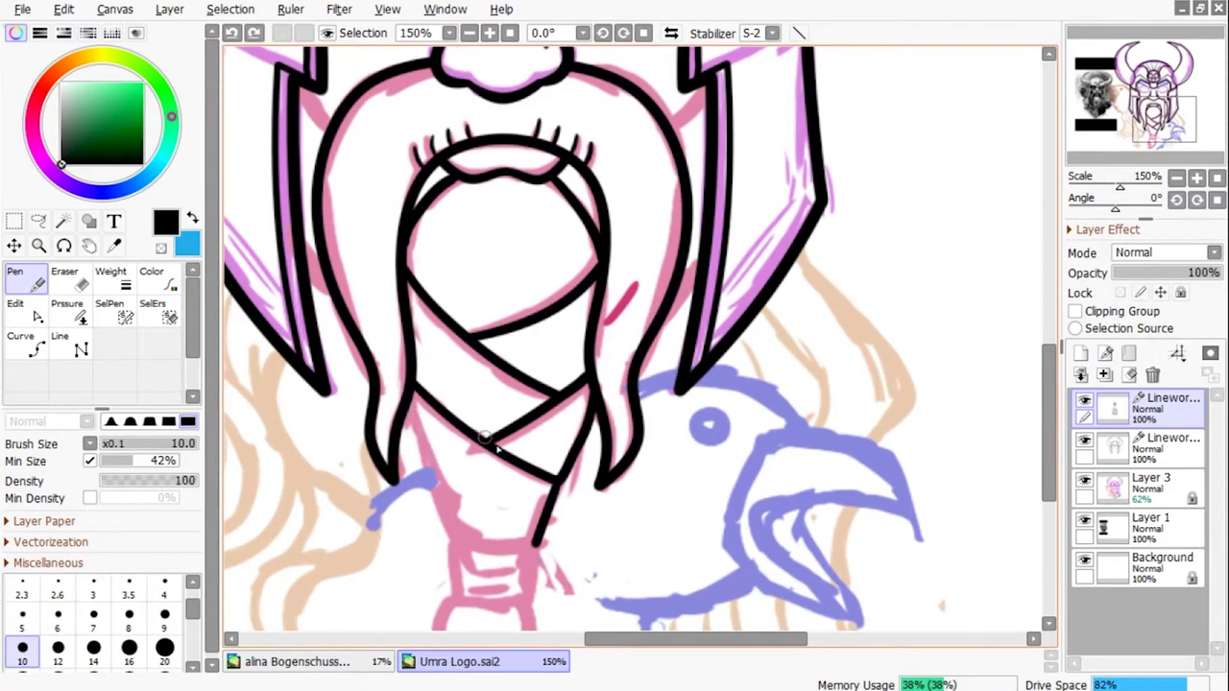
{"action": "left_click_drag", "start_coordinate": [581, 447], "coordinate": [591, 410]}
{"action": "mouse_move", "coordinate": [482, 477]}
{"action": "left_mouse_down"}
{"action": "mouse_move", "coordinate": [466, 499]}
{"action": "mouse_move", "coordinate": [451, 460]}
{"action": "left_mouse_up"}
{"action": "scroll", "coordinate": [466, 480], "scroll_direction": "down", "scroll_amount": 3}
{"action": "scroll", "coordinate": [452, 403], "scroll_direction": "down", "scroll_amount": 3}
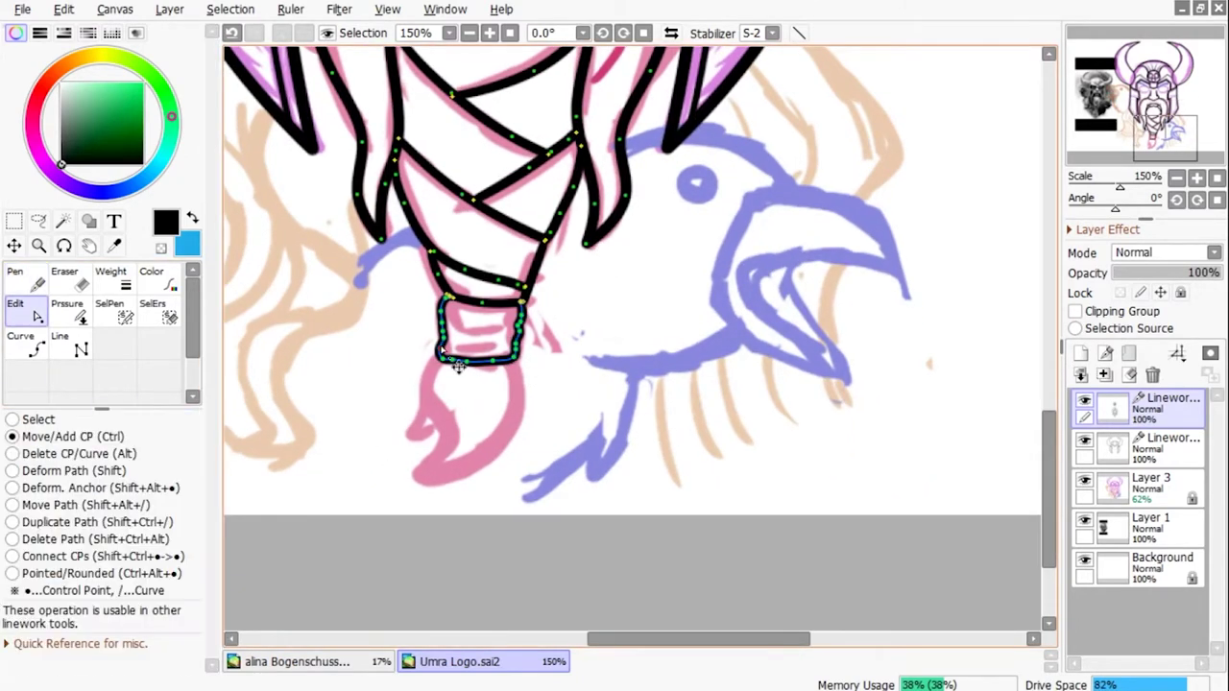
Draw a band line across the beard cuff at brush size 7 and adjust its thickness.
{"action": "key", "text": "bracketleft"}
{"action": "key", "text": "bracketleft"}
{"action": "key", "text": "bracketleft"}
{"action": "left_click_drag", "start_coordinate": [518, 317], "coordinate": [450, 321]}
{"action": "key", "text": "e"}
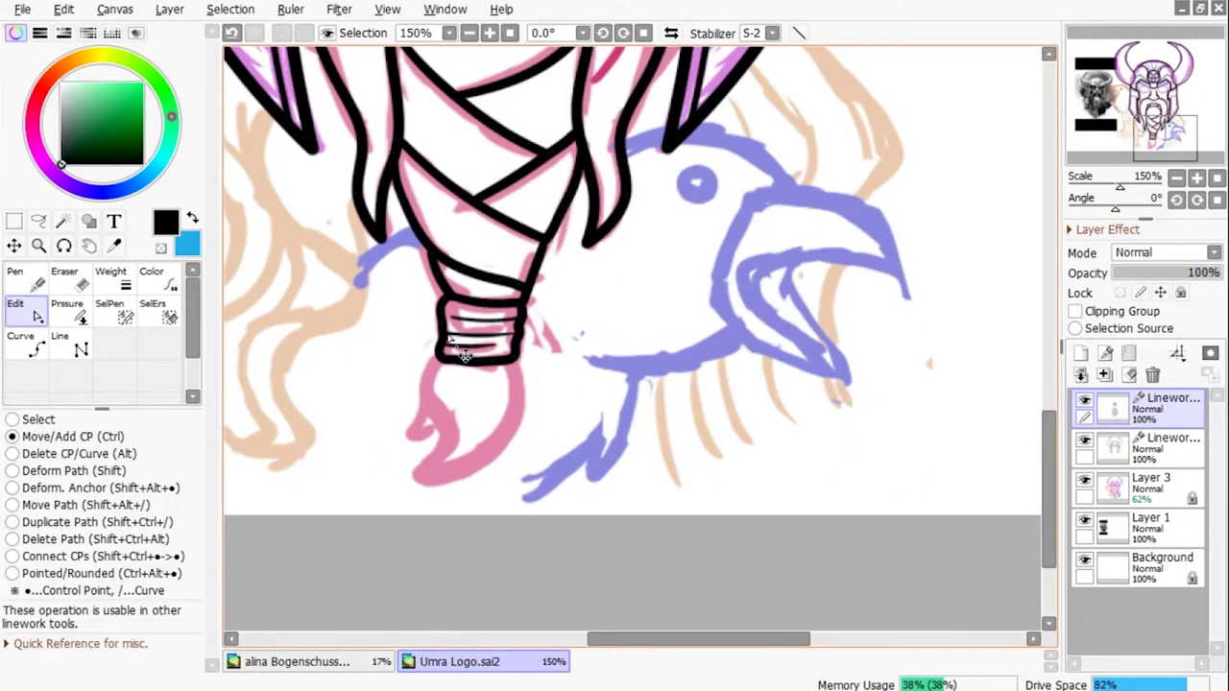
{"action": "key", "text": "p"}
{"action": "scroll", "coordinate": [537, 316], "scroll_direction": "down", "scroll_amount": 3}
{"action": "key", "text": "n"}
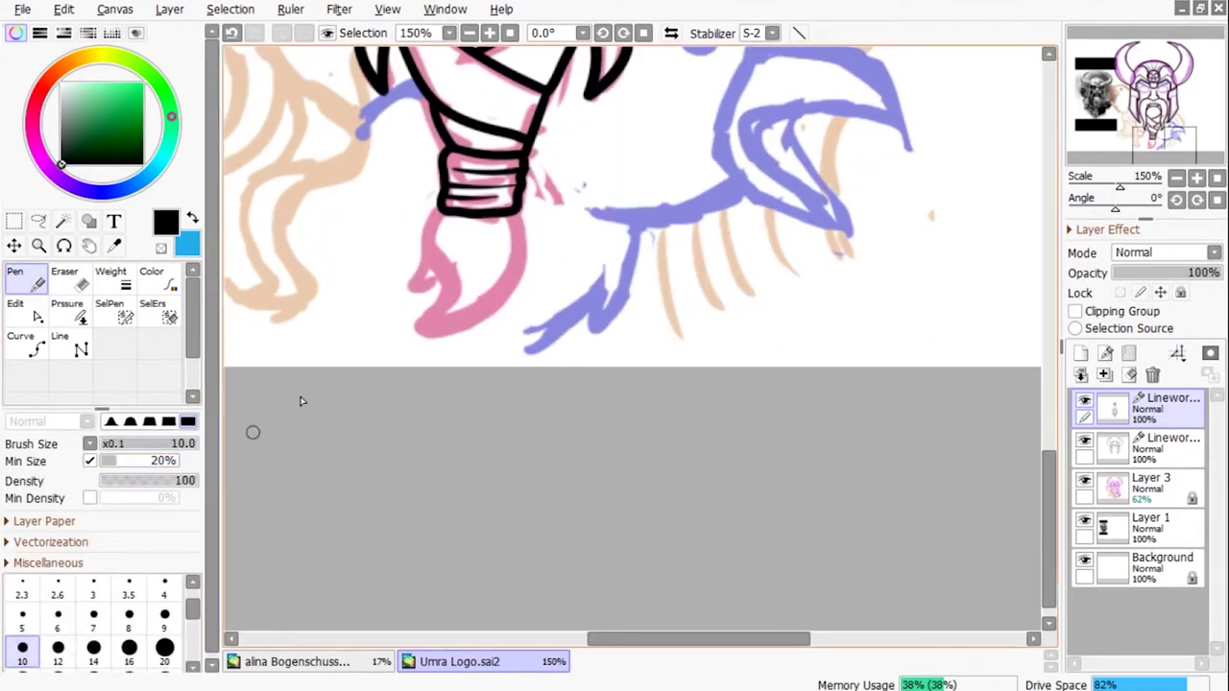
Outline the right eye with straight vector lines and reshape its upper corner.
{"action": "key", "text": "minus"}
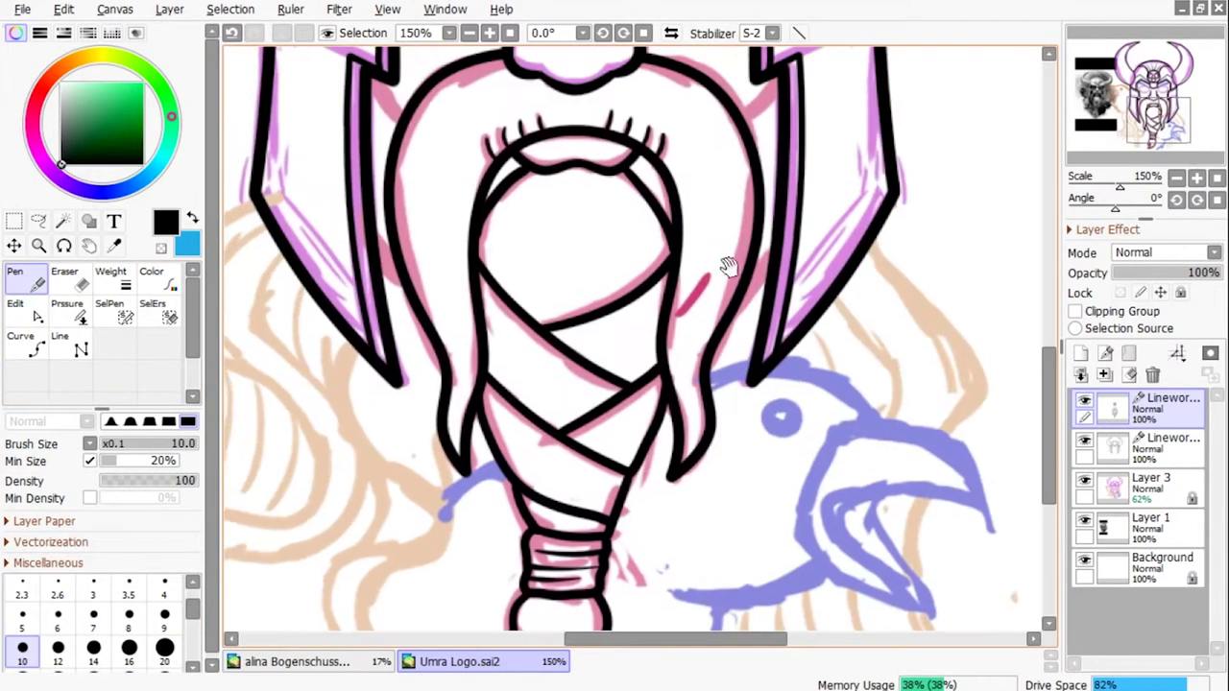
{"action": "key", "text": "minus"}
{"action": "key", "text": "plus"}
{"action": "key", "text": "plus"}
{"action": "key", "text": "plus"}
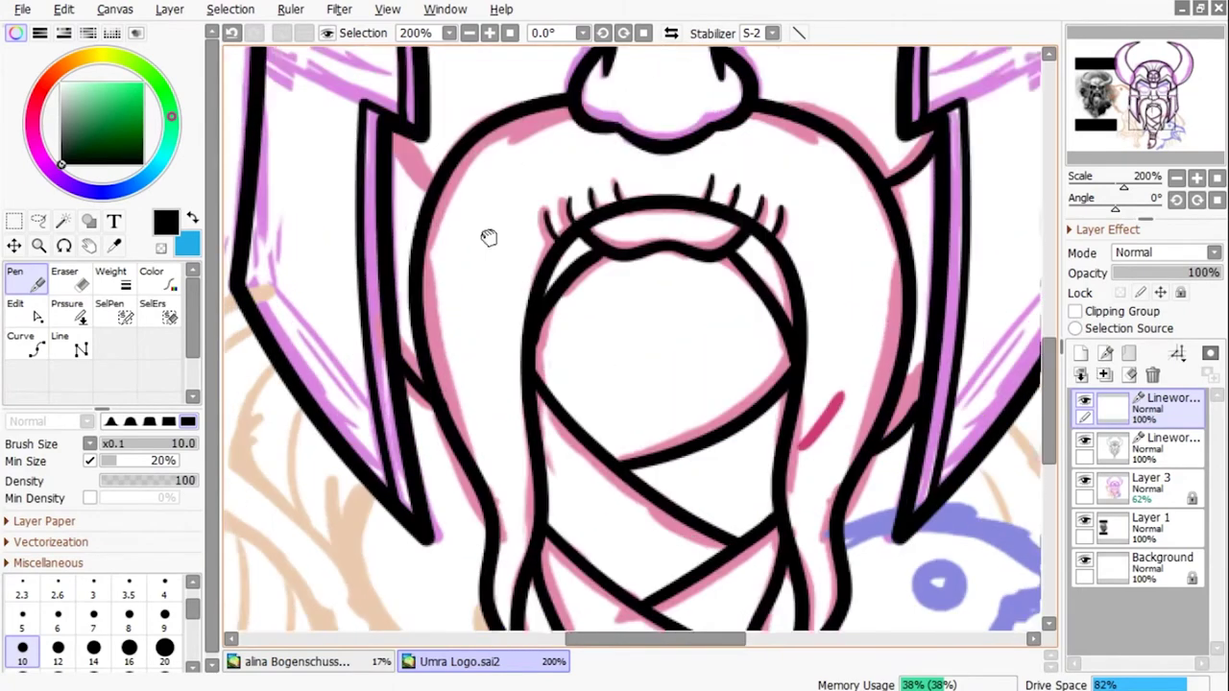
{"action": "left_click_drag", "start_coordinate": [672, 331], "coordinate": [776, 261]}
{"action": "left_click", "coordinate": [80, 349]}
{"action": "left_click", "coordinate": [672, 327]}
{"action": "left_click", "coordinate": [823, 260]}
{"action": "left_click", "coordinate": [869, 292]}
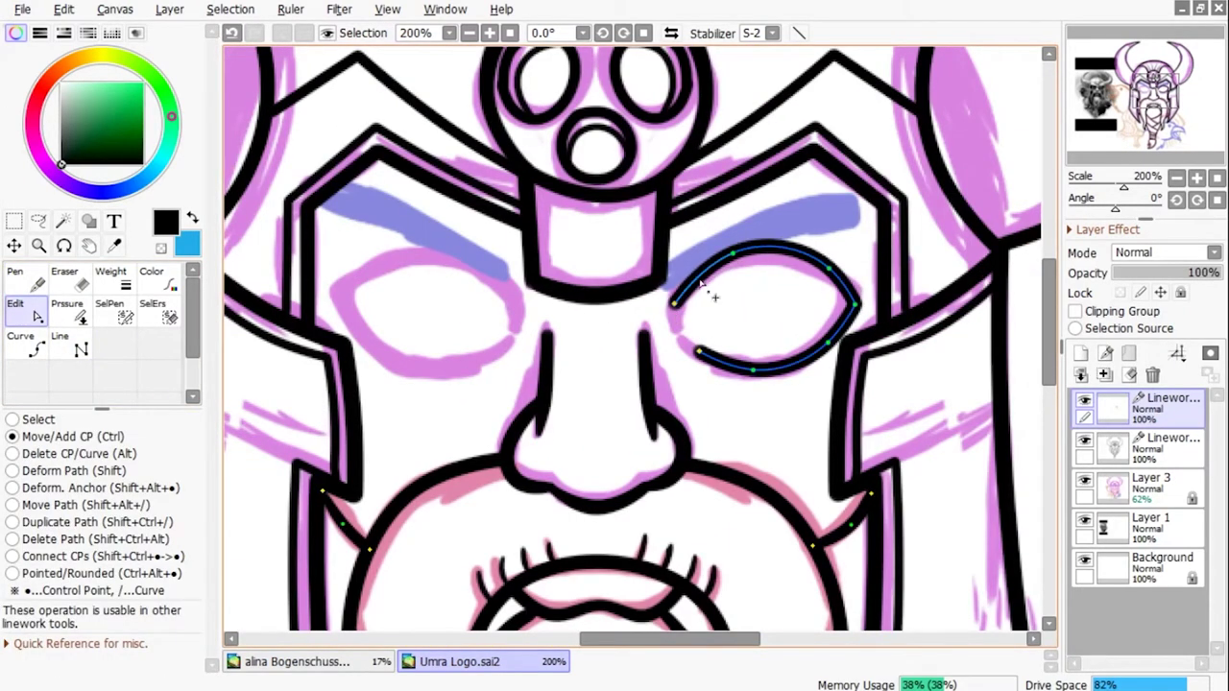
{"action": "left_click_drag", "start_coordinate": [713, 298], "coordinate": [686, 324]}
Draw the right eye's iris as a closed curved loop.
{"action": "key", "text": "p"}
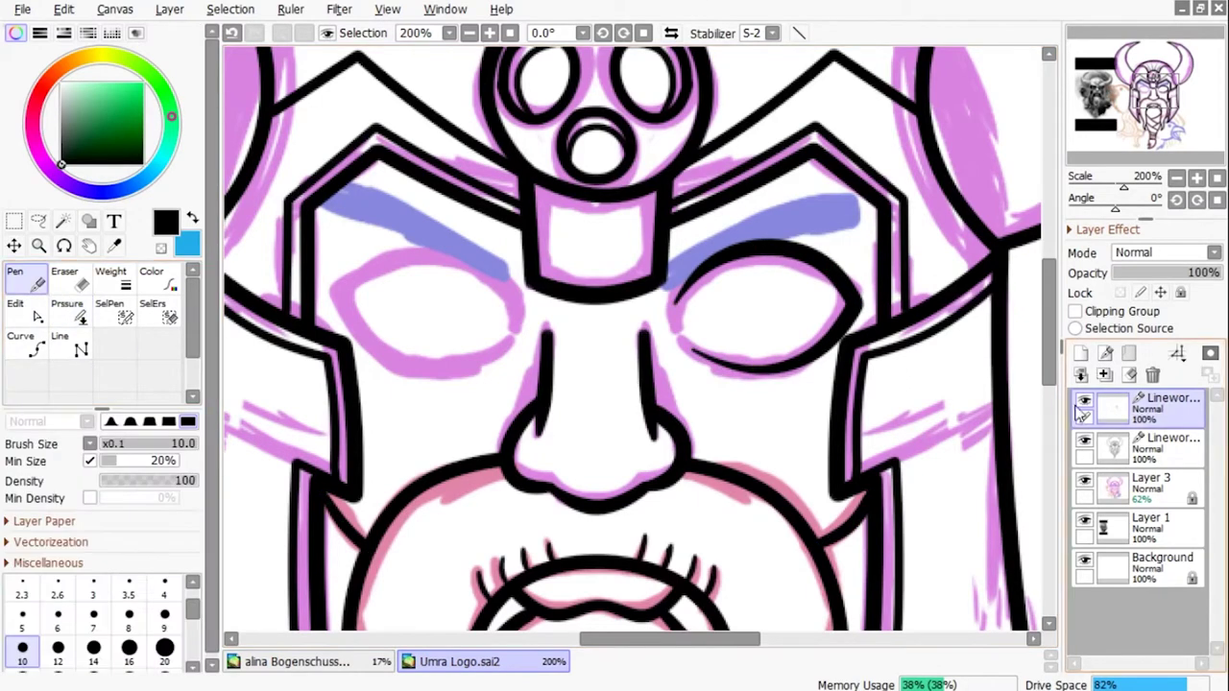
{"action": "key", "text": "c"}
{"action": "left_click", "coordinate": [730, 363]}
{"action": "left_click", "coordinate": [711, 305]}
{"action": "left_click", "coordinate": [758, 273]}
{"action": "left_click", "coordinate": [799, 304]}
{"action": "double_click", "coordinate": [749, 353]}
{"action": "key", "text": "e"}
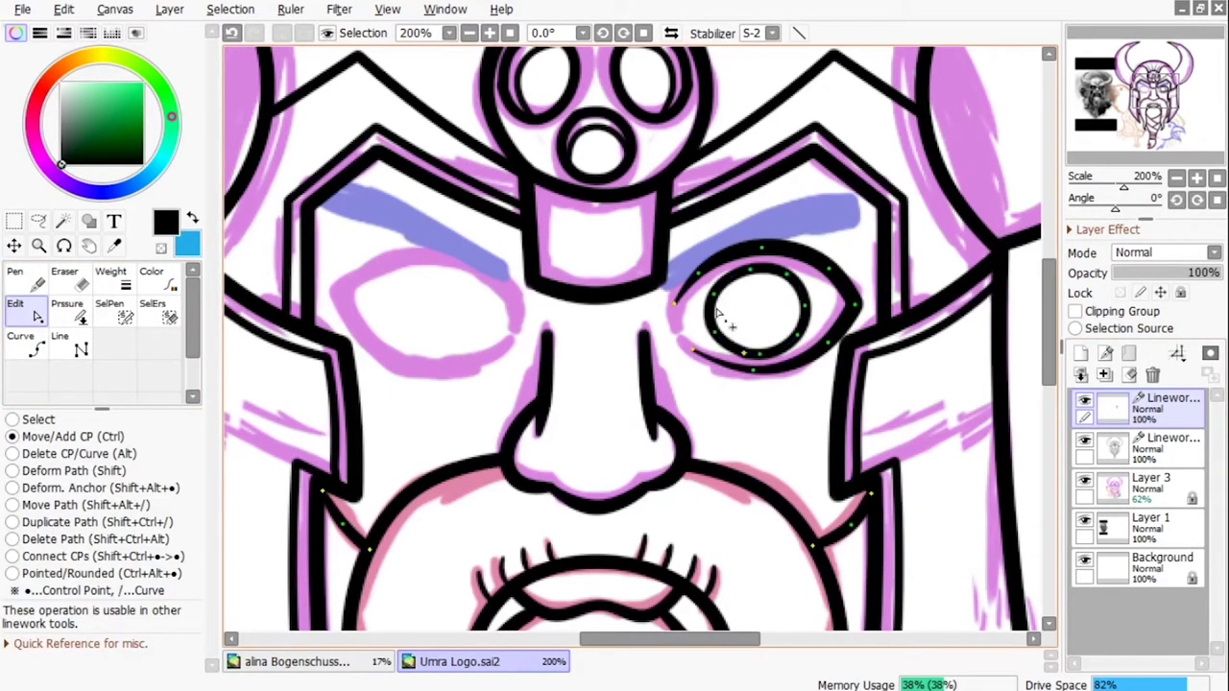
Draw the right eyebrow curve and thicken it with the Pressure tool.
{"action": "key", "text": "c"}
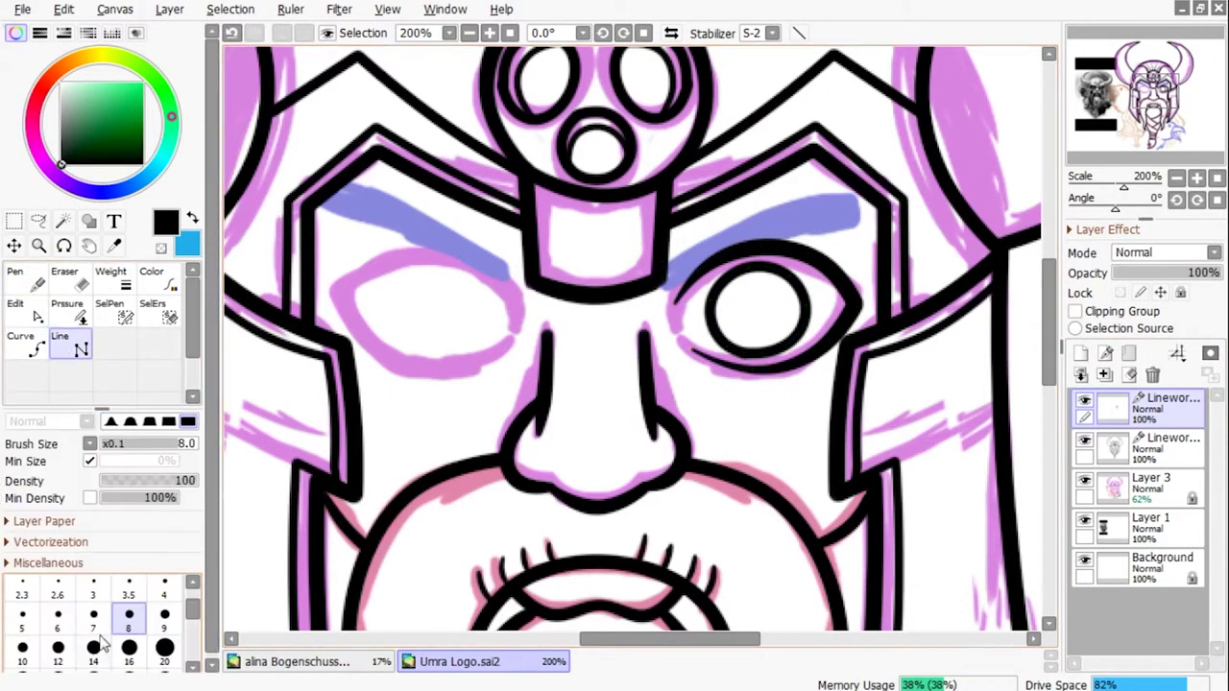
{"action": "left_click", "coordinate": [664, 272]}
{"action": "double_click", "coordinate": [851, 199]}
{"action": "key", "text": "e"}
{"action": "key", "text": "w"}
{"action": "key", "text": "e"}
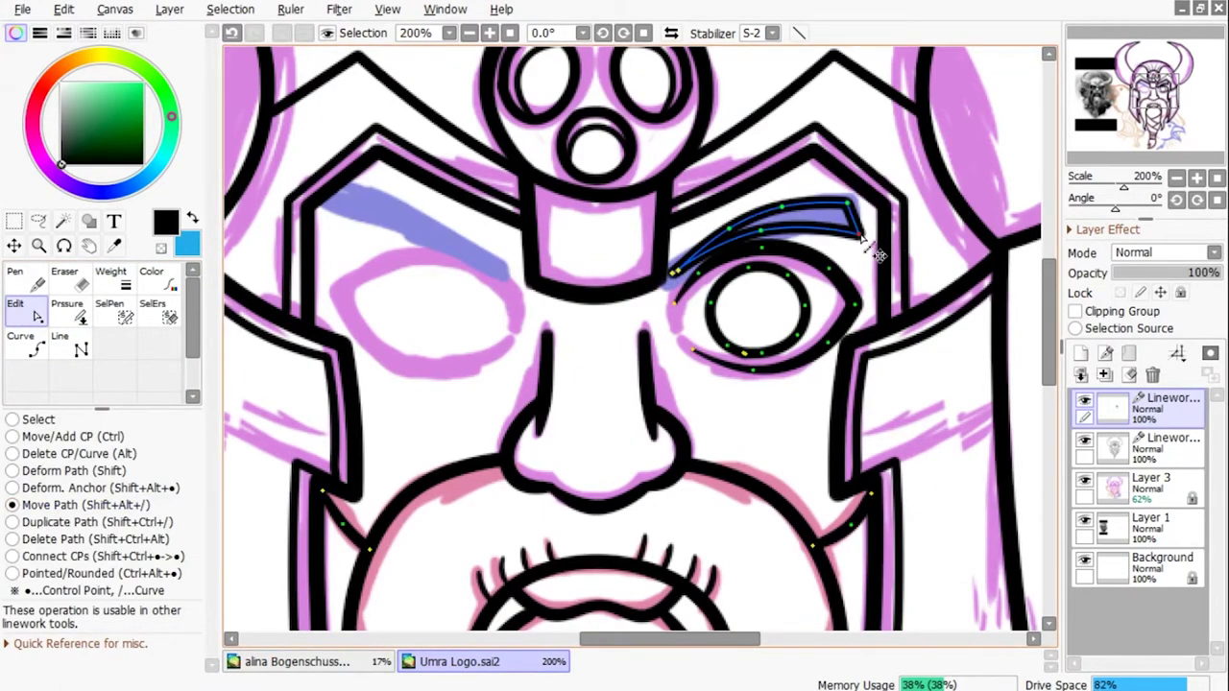
{"action": "key", "text": "ctrl"}
{"action": "key", "text": "r"}
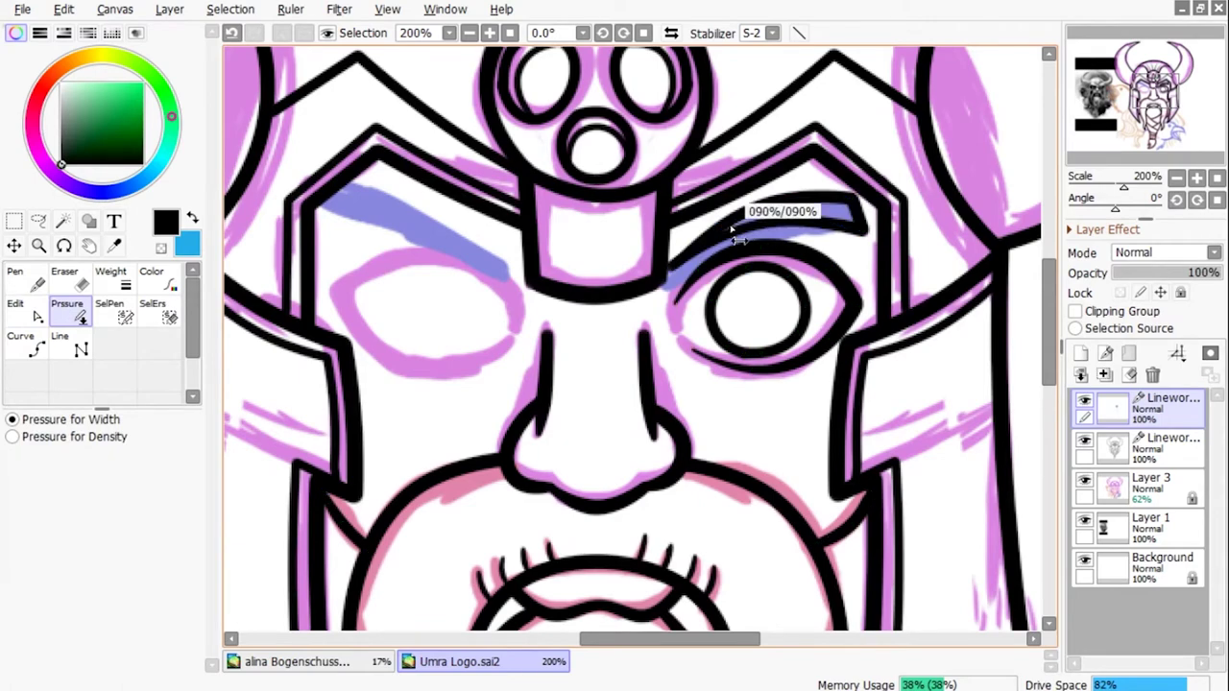
Copy the right eye and place a Reverse Horizontal mirrored copy on the left side.
{"action": "key", "text": "e"}
{"action": "key", "text": "ctrl+t"}
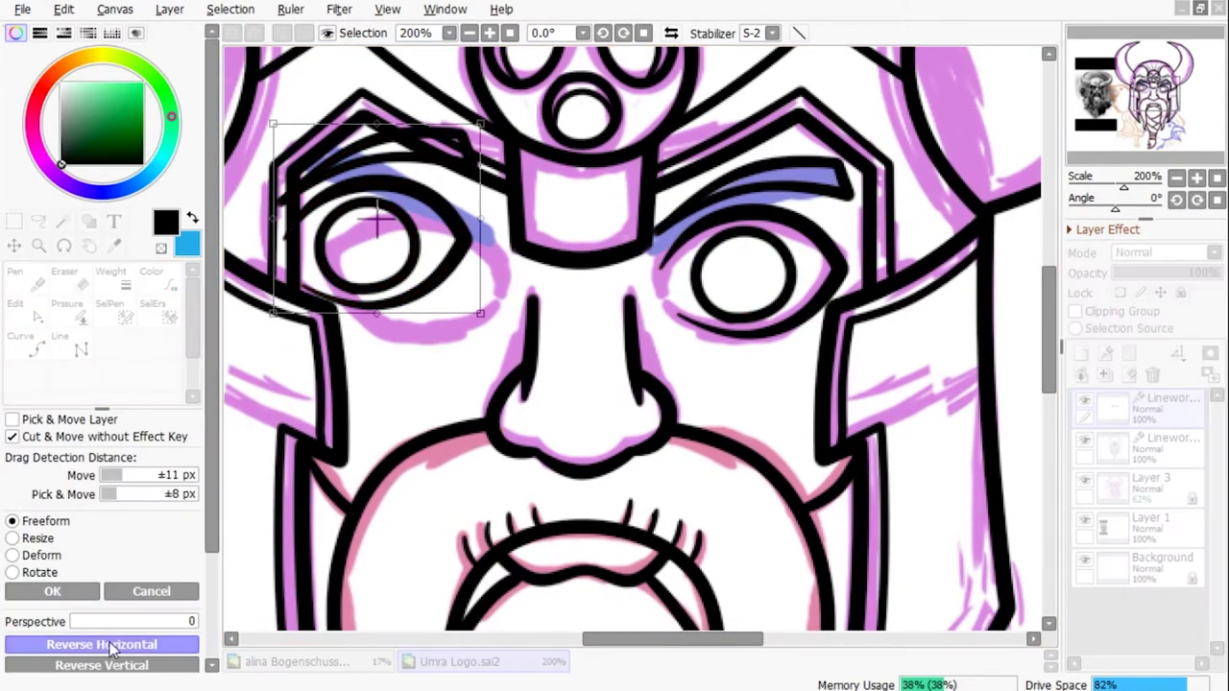
{"action": "left_click", "coordinate": [111, 645]}
{"action": "scroll", "coordinate": [614, 317], "scroll_direction": "down", "scroll_amount": 5}
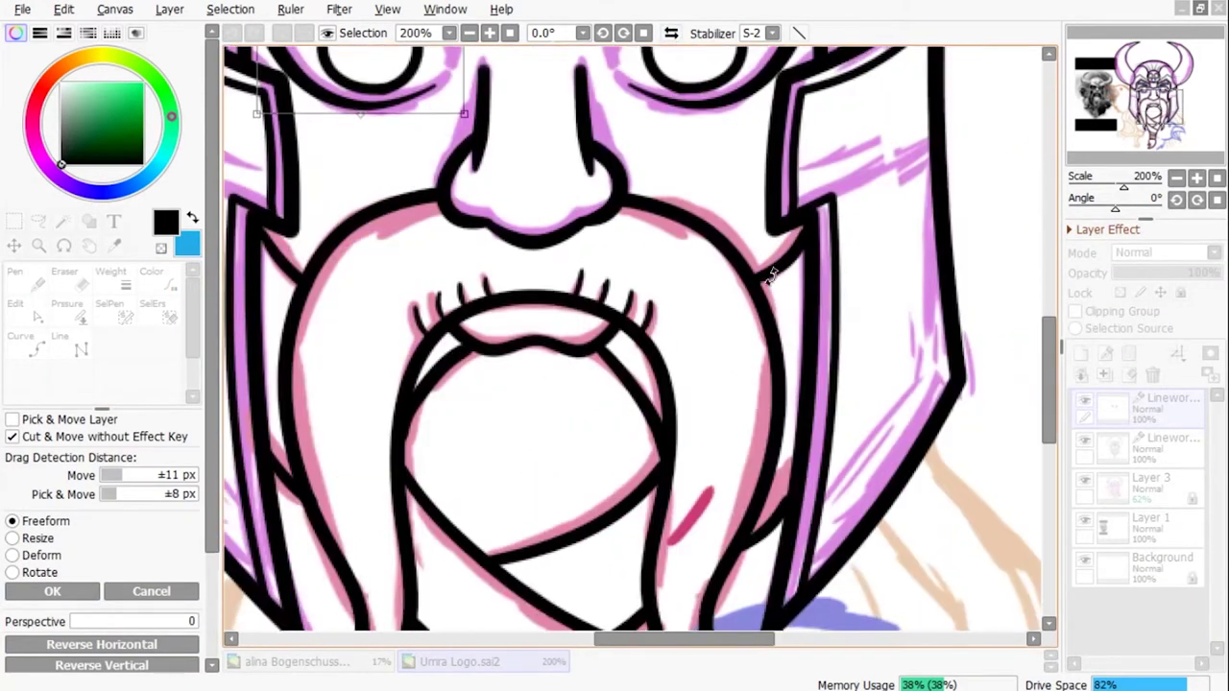
{"action": "scroll", "coordinate": [771, 275], "scroll_direction": "up", "scroll_amount": 2}
{"action": "key", "text": "Return"}
{"action": "scroll", "coordinate": [488, 310], "scroll_direction": "down", "scroll_amount": 3}
{"action": "scroll", "coordinate": [798, 447], "scroll_direction": "down", "scroll_amount": 3}
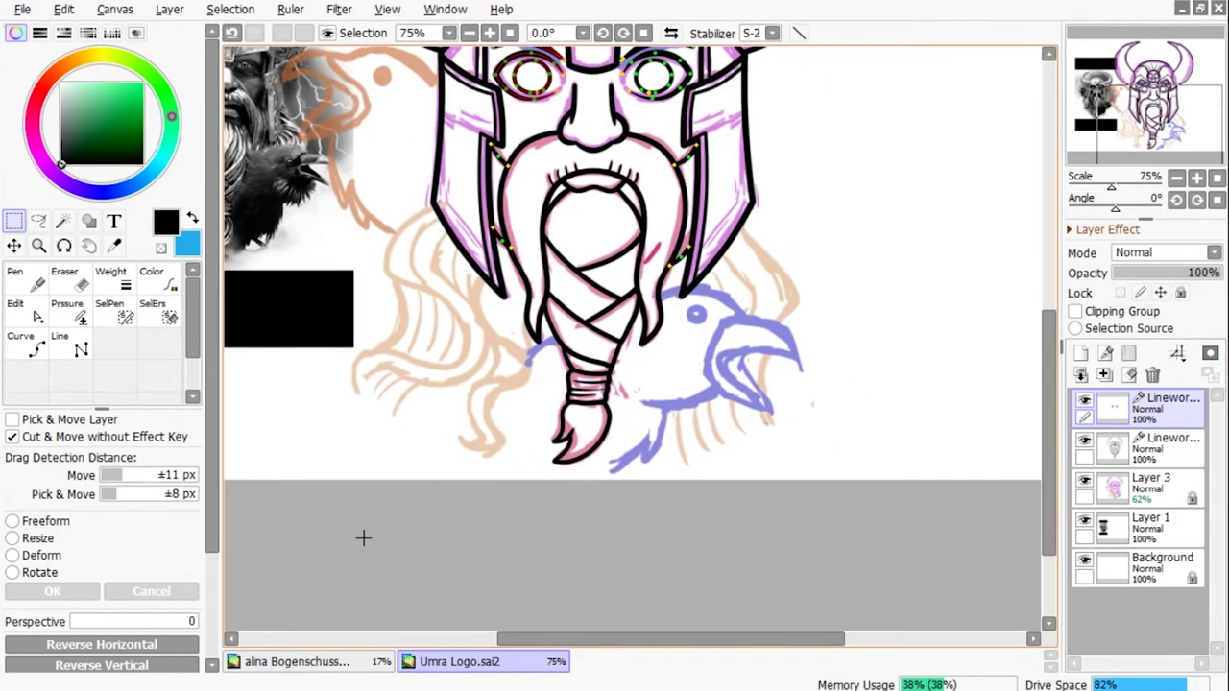
On the second Linework layer, draw the raven's open beak and bend its segments into curves.
{"action": "left_click", "coordinate": [1167, 442]}
{"action": "scroll", "coordinate": [478, 260], "scroll_direction": "up", "scroll_amount": 2}
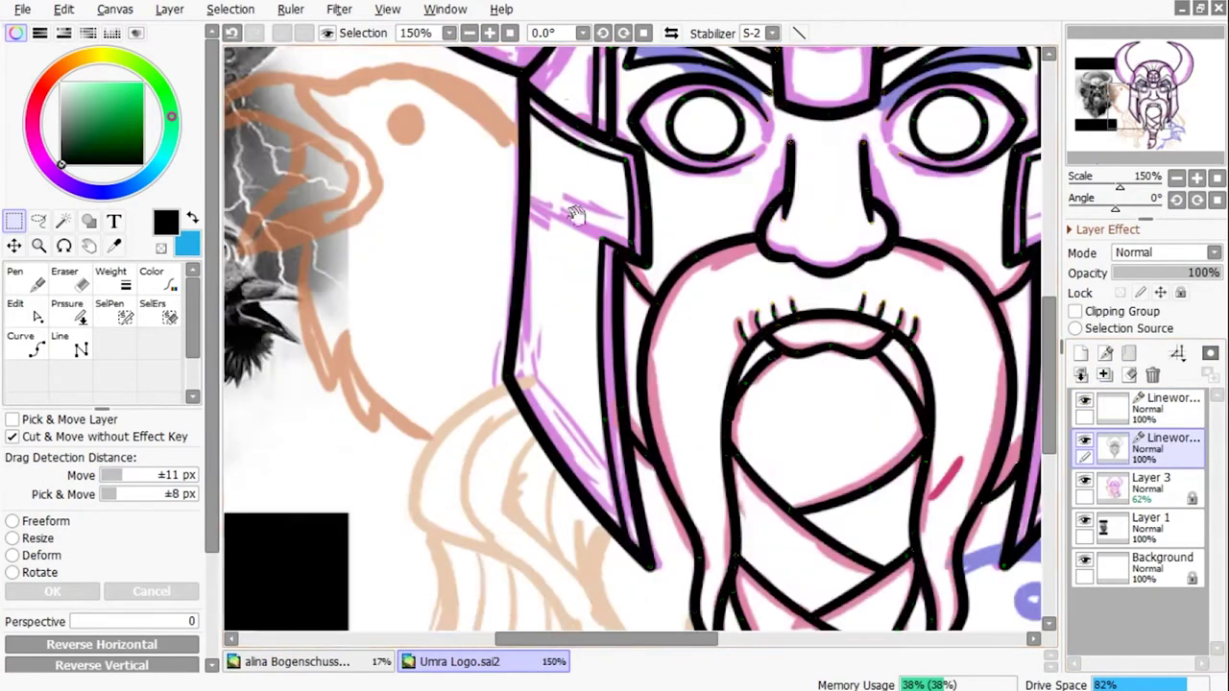
{"action": "left_click", "coordinate": [81, 348]}
{"action": "left_click", "coordinate": [393, 386]}
{"action": "left_click", "coordinate": [447, 276]}
{"action": "left_click", "coordinate": [356, 267]}
{"action": "double_click", "coordinate": [672, 279]}
{"action": "left_click_drag", "start_coordinate": [514, 273], "coordinate": [519, 199], "text": "ctrl"}
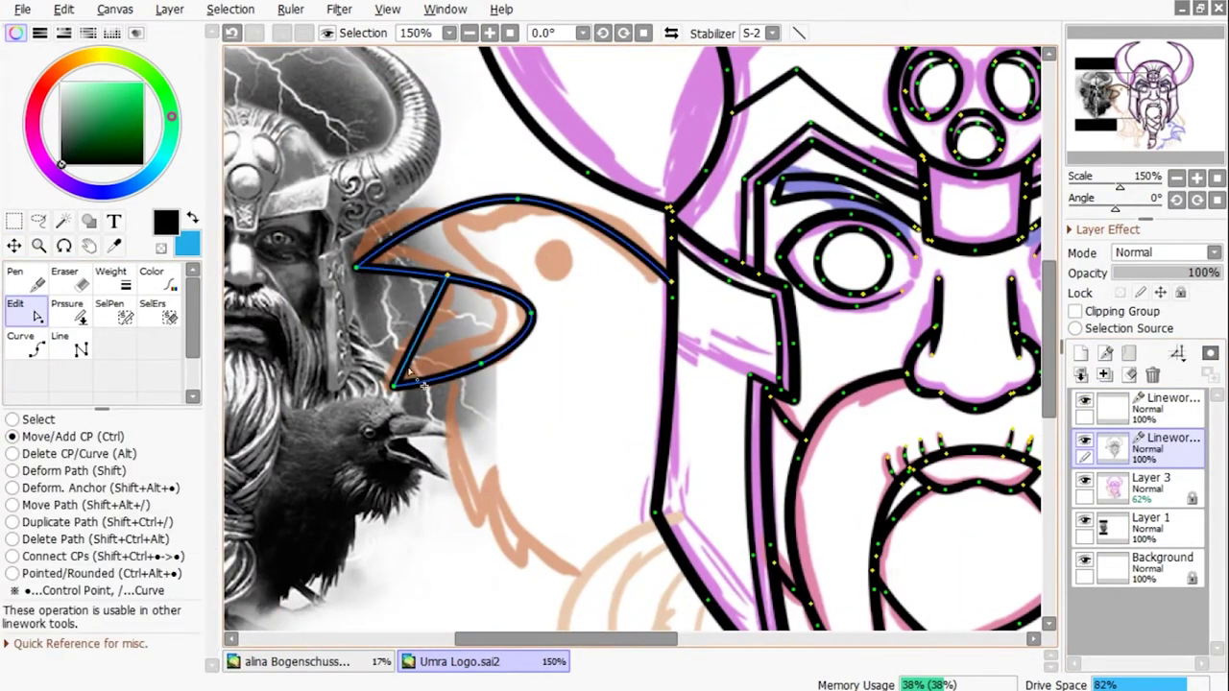
{"action": "left_click_drag", "start_coordinate": [355, 267], "coordinate": [351, 240]}
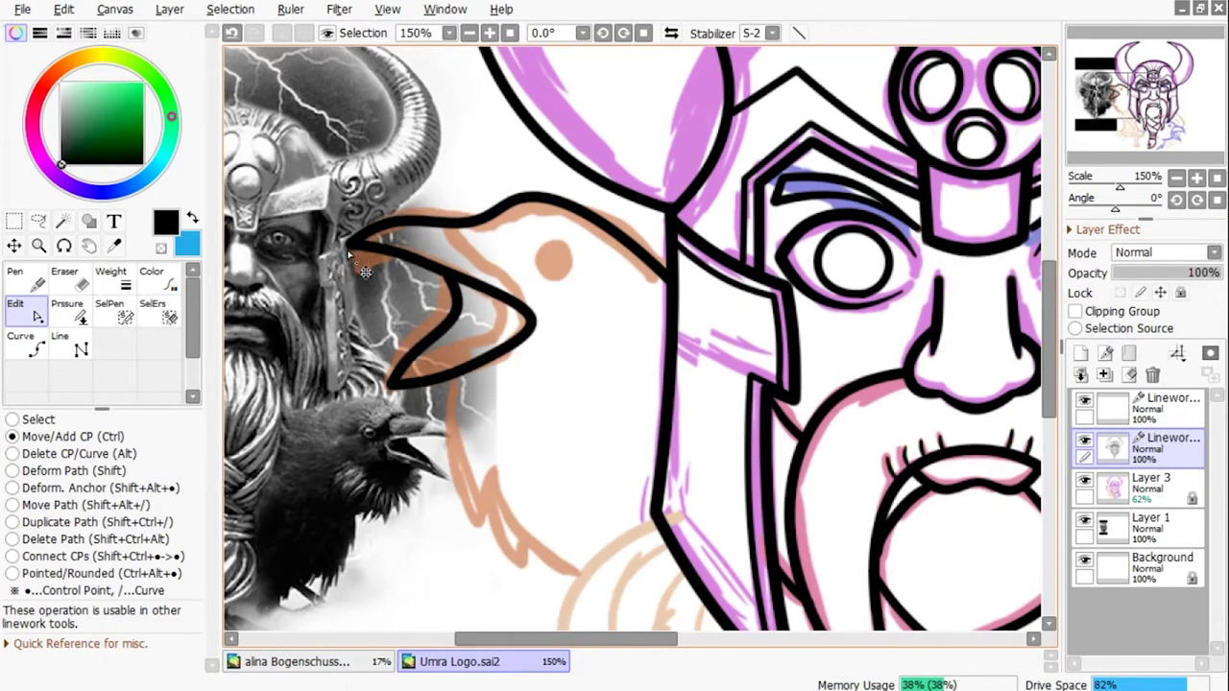
{"action": "left_click_drag", "start_coordinate": [539, 209], "coordinate": [538, 204]}
Refine the beak's control points while checking the face, beard and raven's neck.
{"action": "key", "text": "ctrl"}
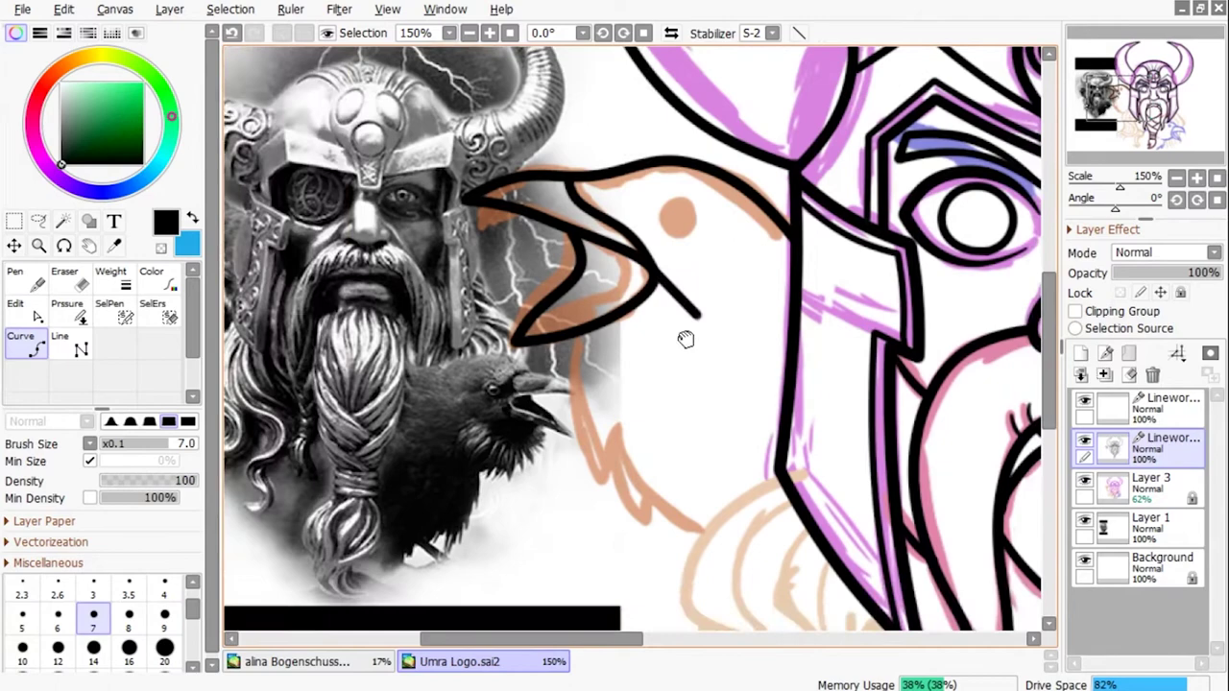
{"action": "left_click_drag", "start_coordinate": [504, 279], "coordinate": [699, 296]}
{"action": "key", "text": "ctrl"}
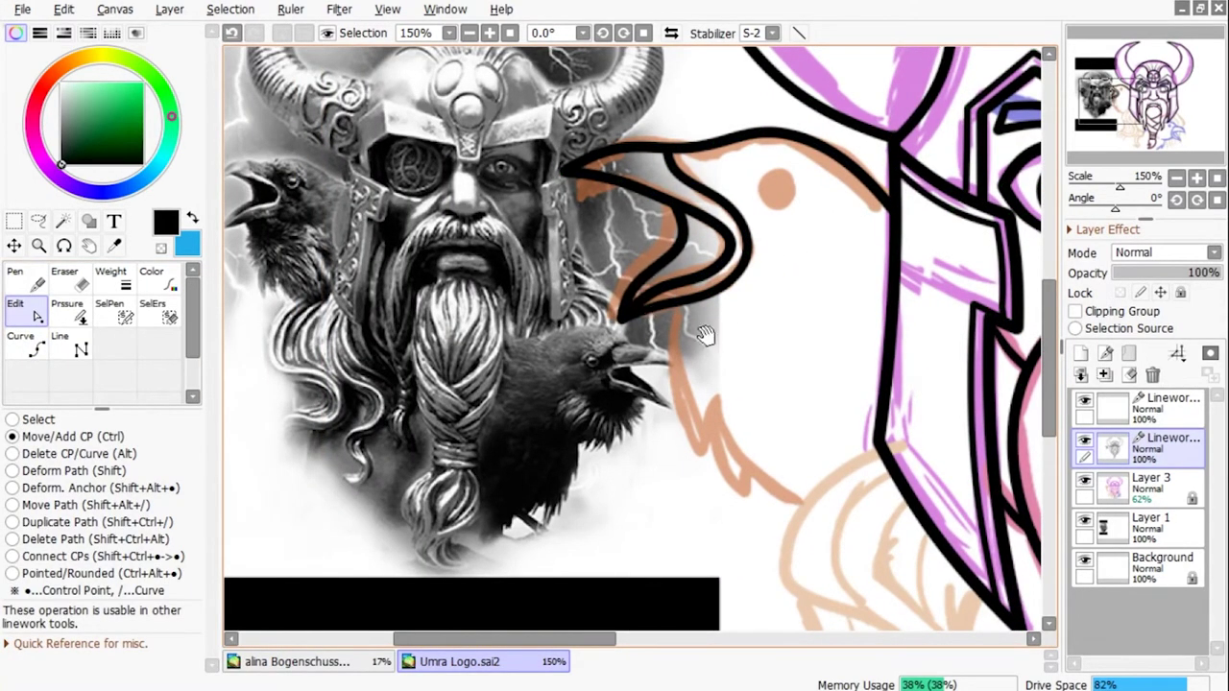
{"action": "key", "text": "p"}
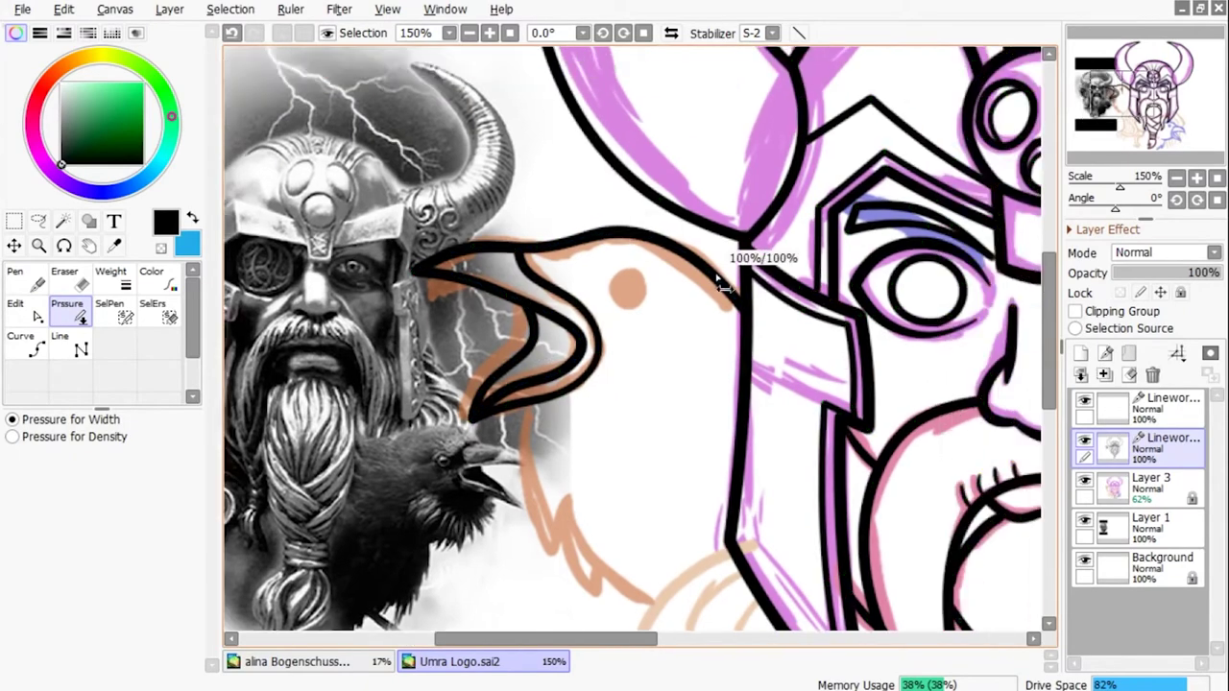
{"action": "left_click_drag", "start_coordinate": [960, 432], "coordinate": [686, 255]}
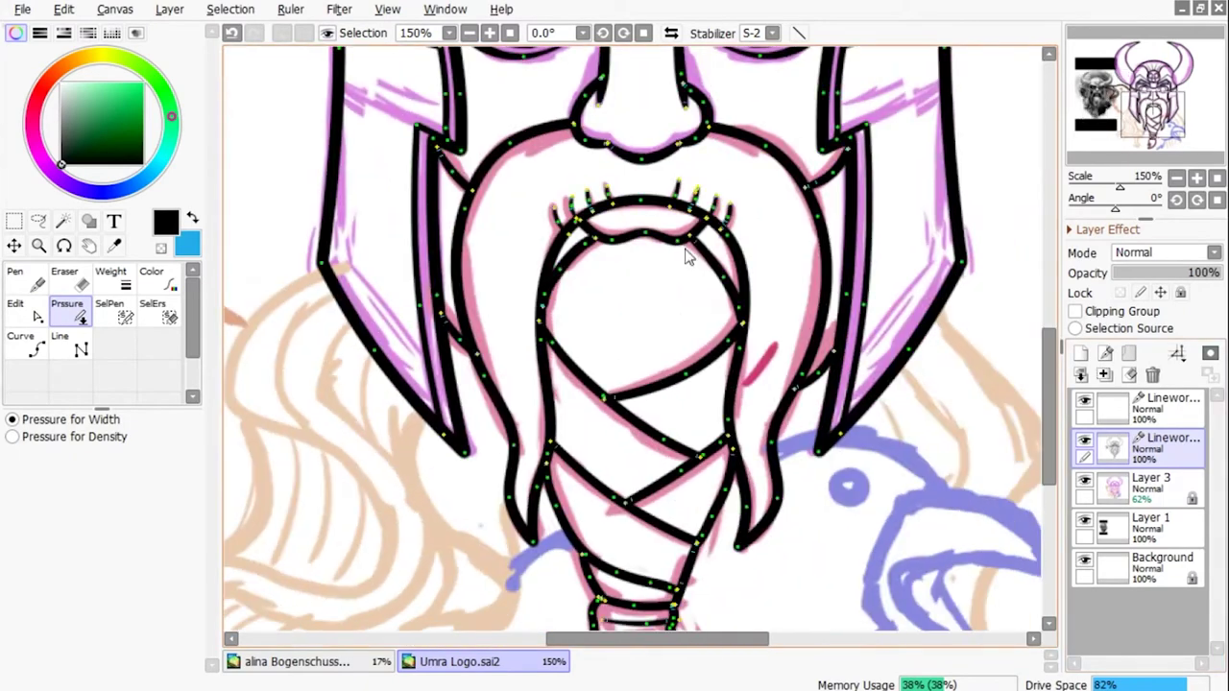
{"action": "scroll", "coordinate": [690, 489], "scroll_direction": "down", "scroll_amount": 3}
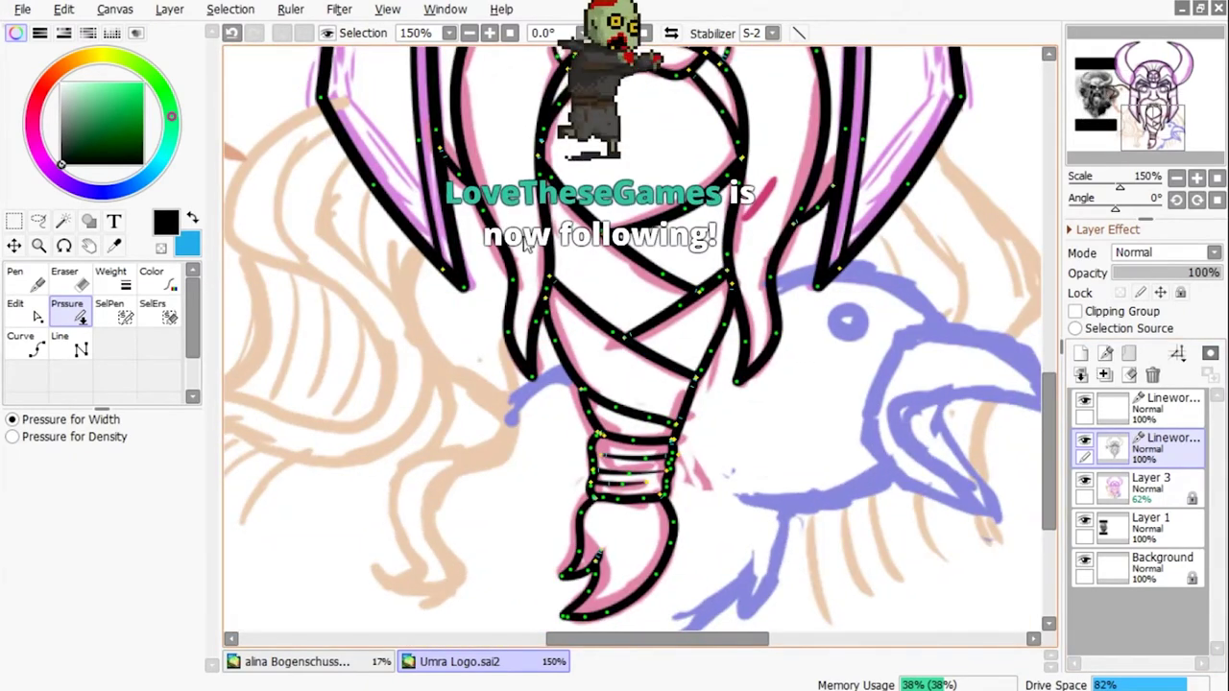
{"action": "scroll", "coordinate": [710, 393], "scroll_direction": "down", "scroll_amount": 1}
{"action": "left_click_drag", "start_coordinate": [384, 96], "coordinate": [545, 511]}
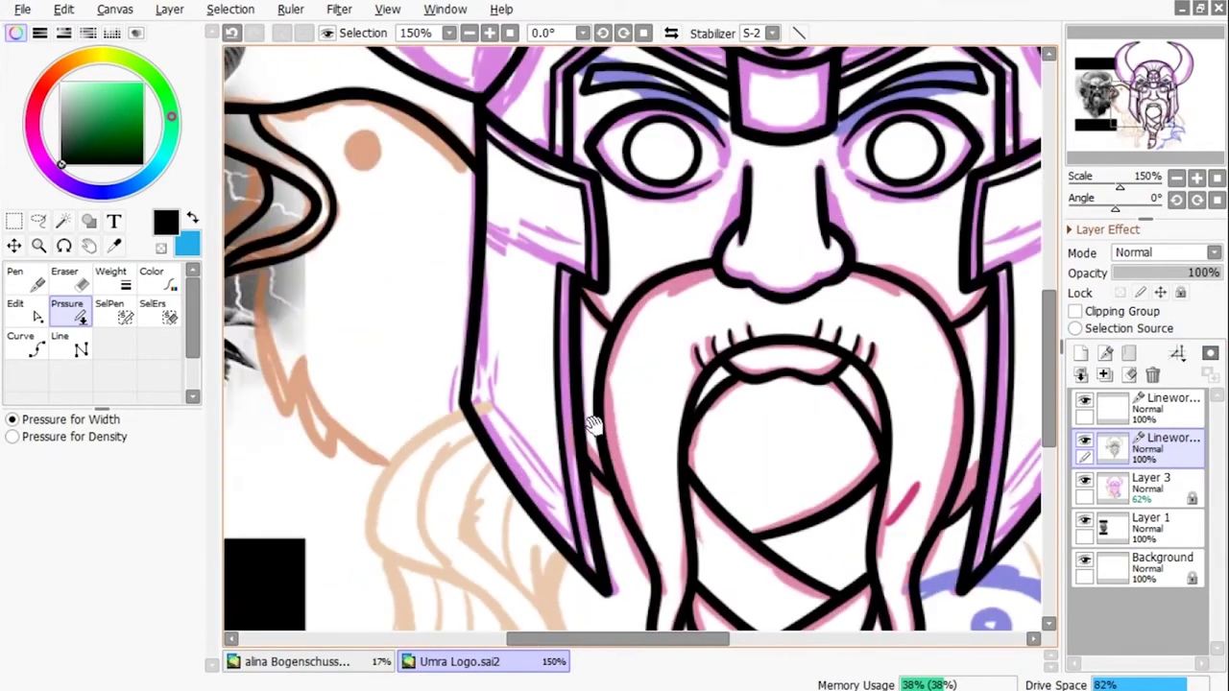
{"action": "key", "text": "e"}
{"action": "key", "text": "c"}
{"action": "left_click_drag", "start_coordinate": [432, 321], "coordinate": [410, 207]}
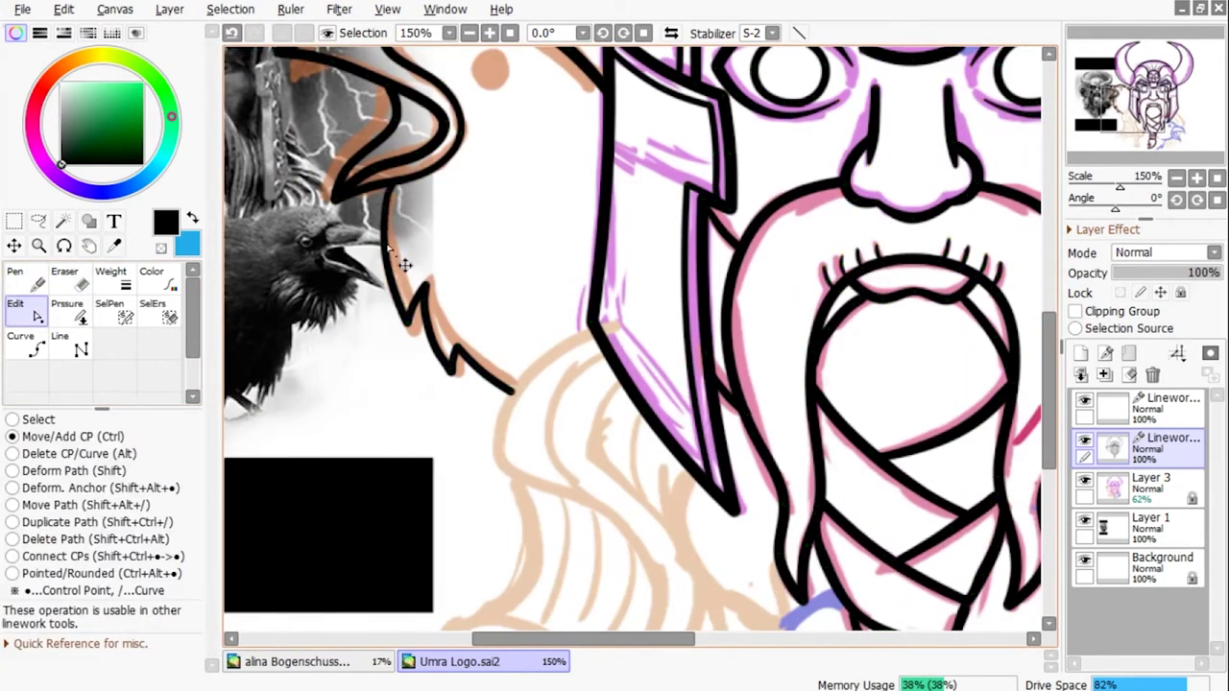
{"action": "left_click_drag", "start_coordinate": [473, 384], "coordinate": [435, 396]}
Draw a curved jaw line under the lower raven's head.
{"action": "key", "text": "p"}
{"action": "left_click_drag", "start_coordinate": [371, 201], "coordinate": [355, 236]}
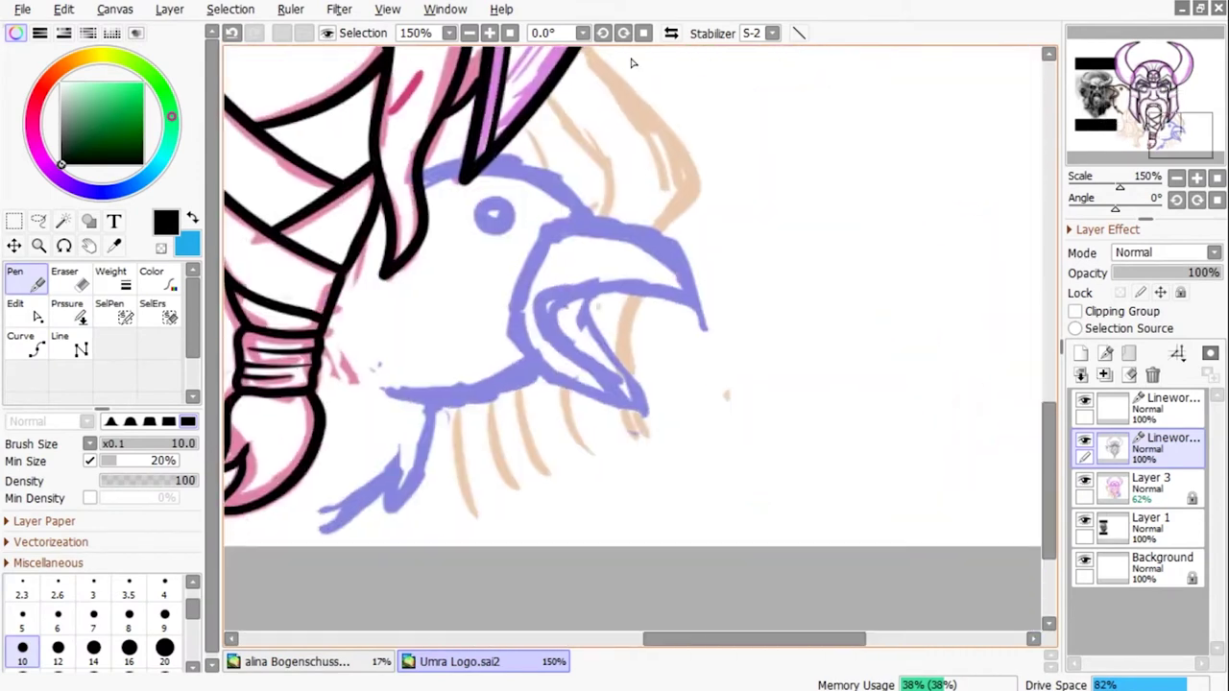
{"action": "key", "text": "v"}
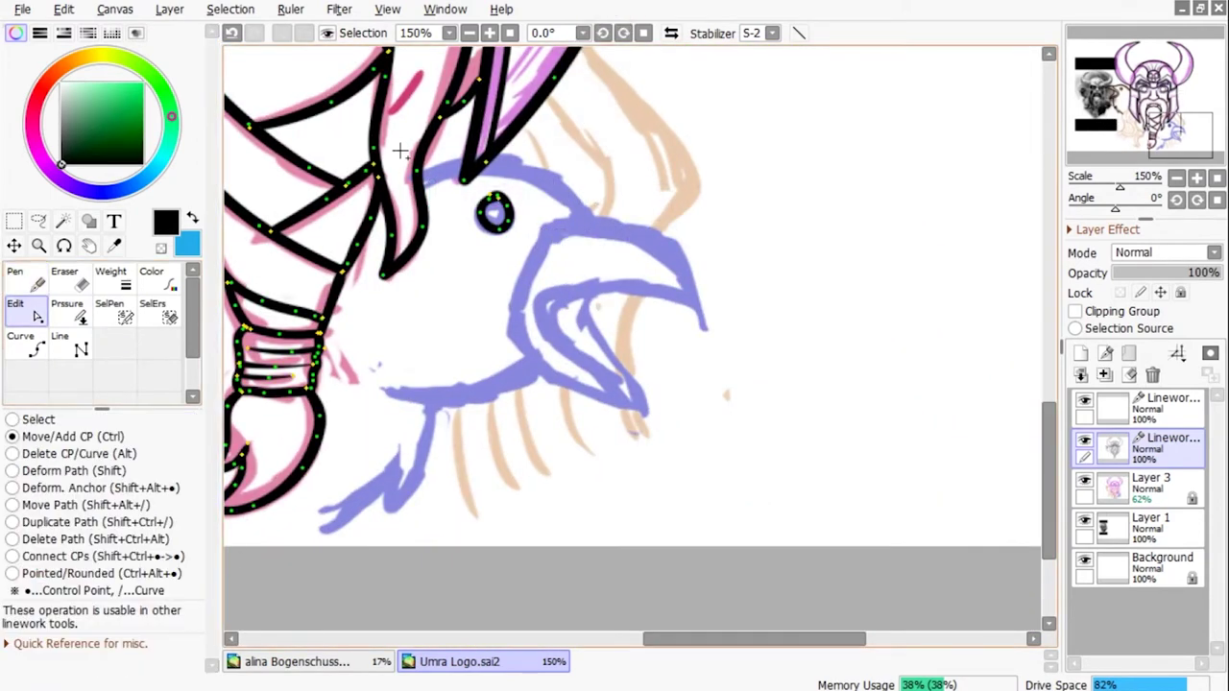
{"action": "left_click_drag", "start_coordinate": [592, 147], "coordinate": [606, 152]}
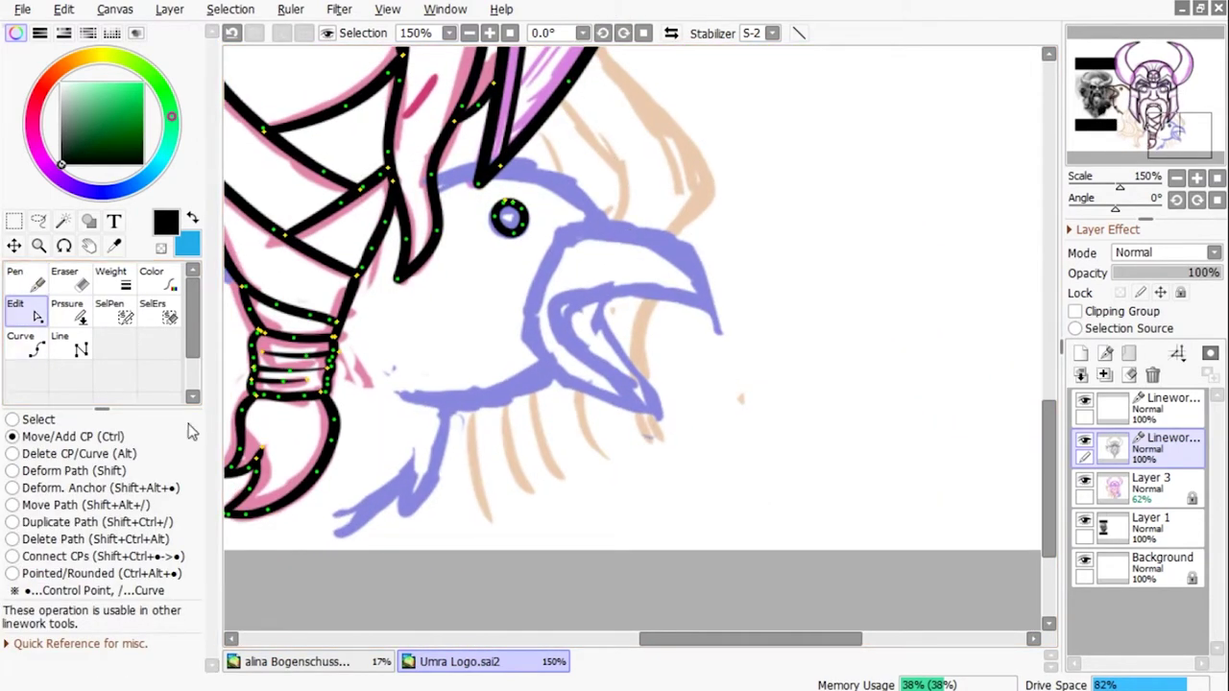
{"action": "key", "text": "c"}
{"action": "left_click", "coordinate": [408, 402]}
{"action": "left_click_drag", "start_coordinate": [812, 269], "coordinate": [745, 202]}
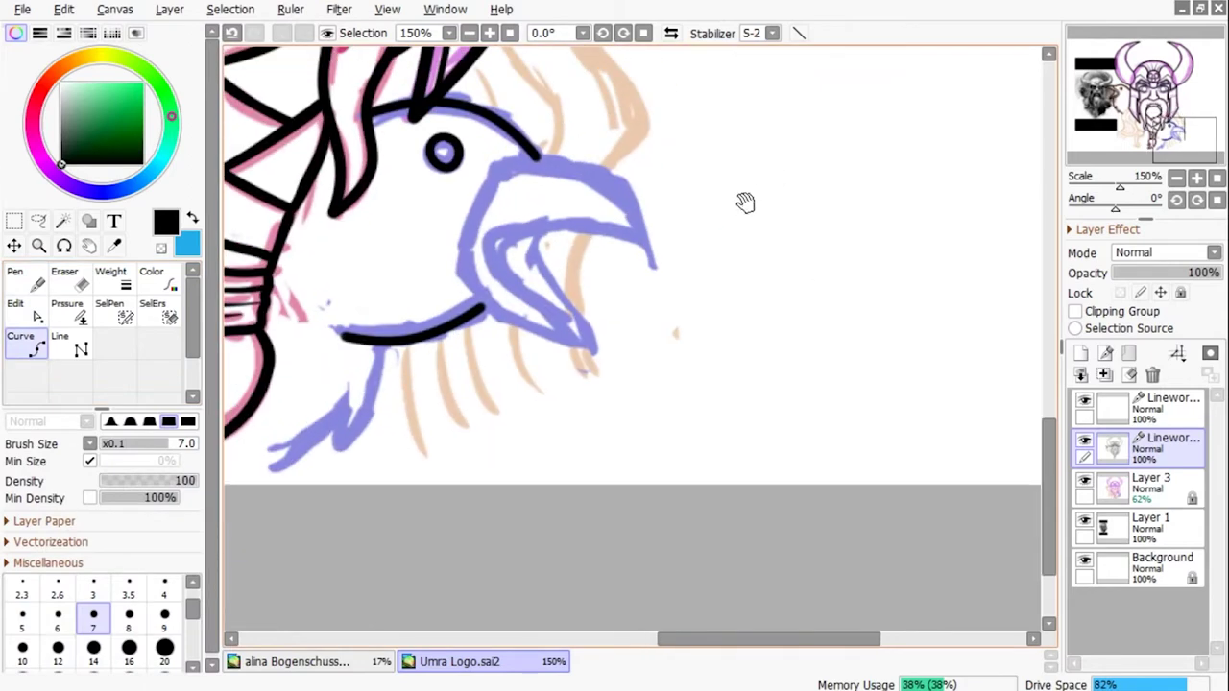
Outline the lower raven's beak in black and reshape it into a hooked beak.
{"action": "key", "text": "n"}
{"action": "left_click_drag", "start_coordinate": [267, 473], "coordinate": [330, 447]}
{"action": "key", "text": "p"}
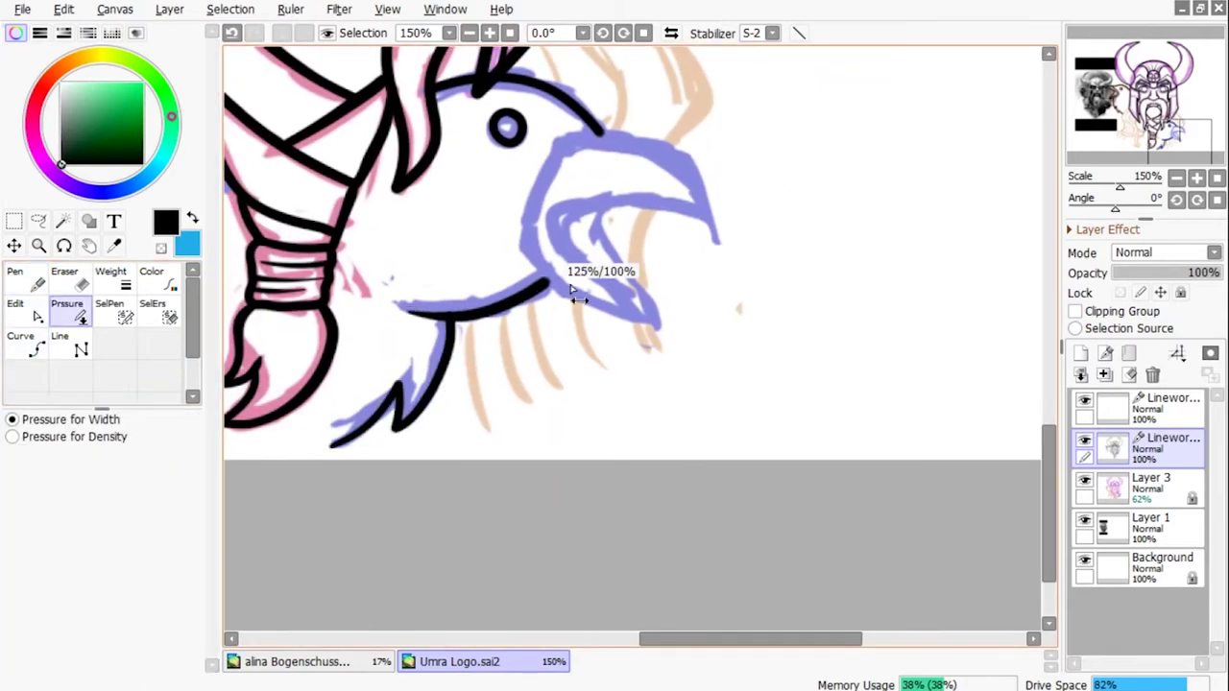
{"action": "left_click_drag", "start_coordinate": [450, 407], "coordinate": [323, 447]}
{"action": "mouse_move", "coordinate": [222, 490]}
{"action": "left_mouse_down"}
{"action": "mouse_move", "coordinate": [340, 420]}
{"action": "mouse_move", "coordinate": [223, 571]}
{"action": "left_mouse_up"}
{"action": "key", "text": "n"}
{"action": "mouse_move", "coordinate": [468, 329]}
{"action": "left_mouse_down"}
{"action": "mouse_move", "coordinate": [576, 338]}
{"action": "mouse_move", "coordinate": [422, 414]}
{"action": "left_mouse_up"}
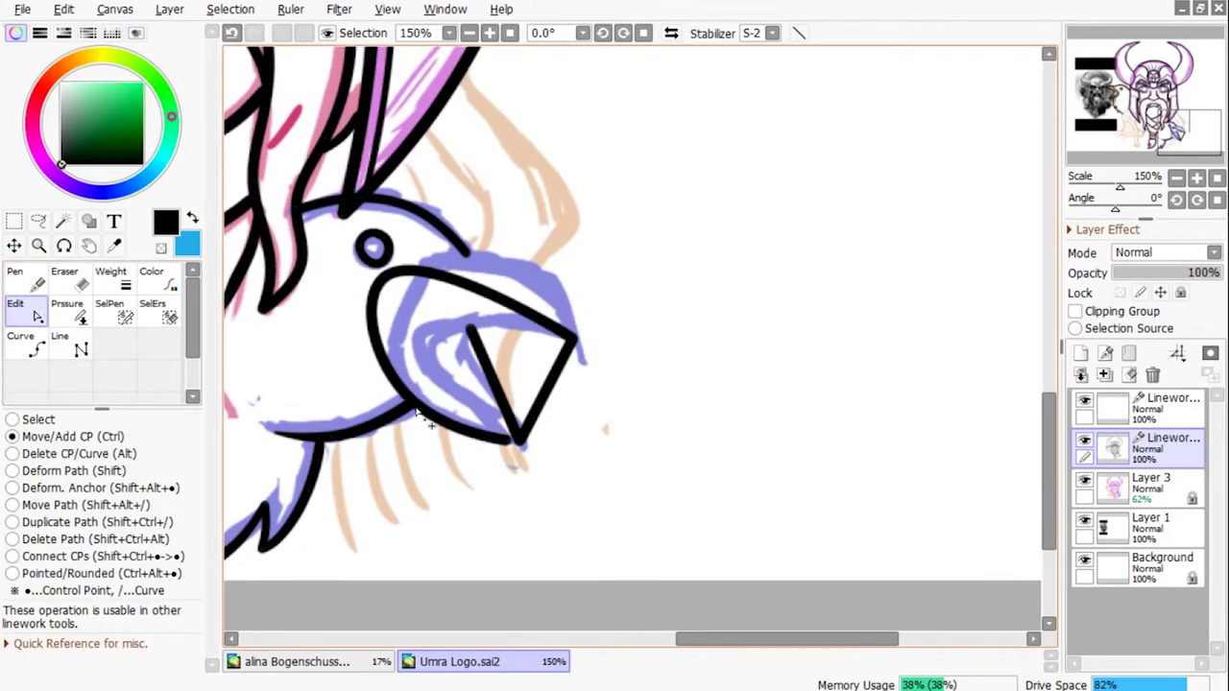
{"action": "mouse_move", "coordinate": [518, 359]}
{"action": "left_mouse_down"}
{"action": "mouse_move", "coordinate": [510, 433]}
{"action": "mouse_move", "coordinate": [549, 285]}
{"action": "mouse_move", "coordinate": [587, 356]}
{"action": "mouse_move", "coordinate": [519, 468]}
{"action": "left_mouse_up"}
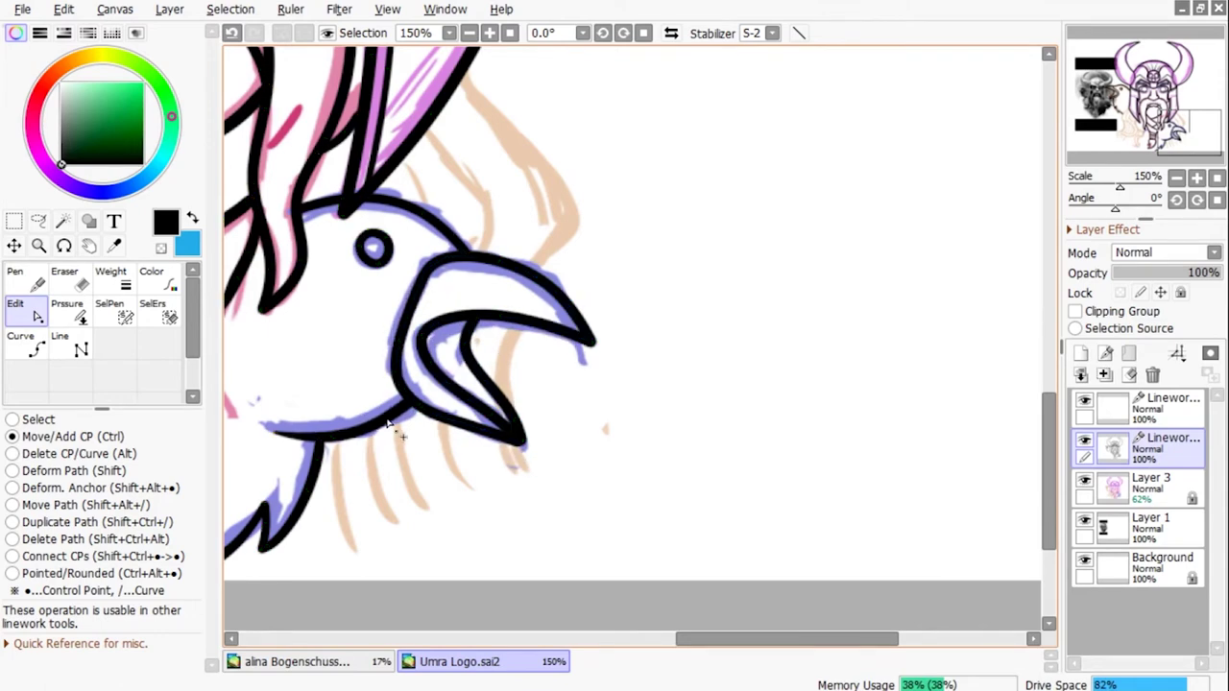
{"action": "scroll", "coordinate": [406, 431], "scroll_direction": "down", "scroll_amount": 1}
{"action": "left_click", "coordinate": [67, 304]}
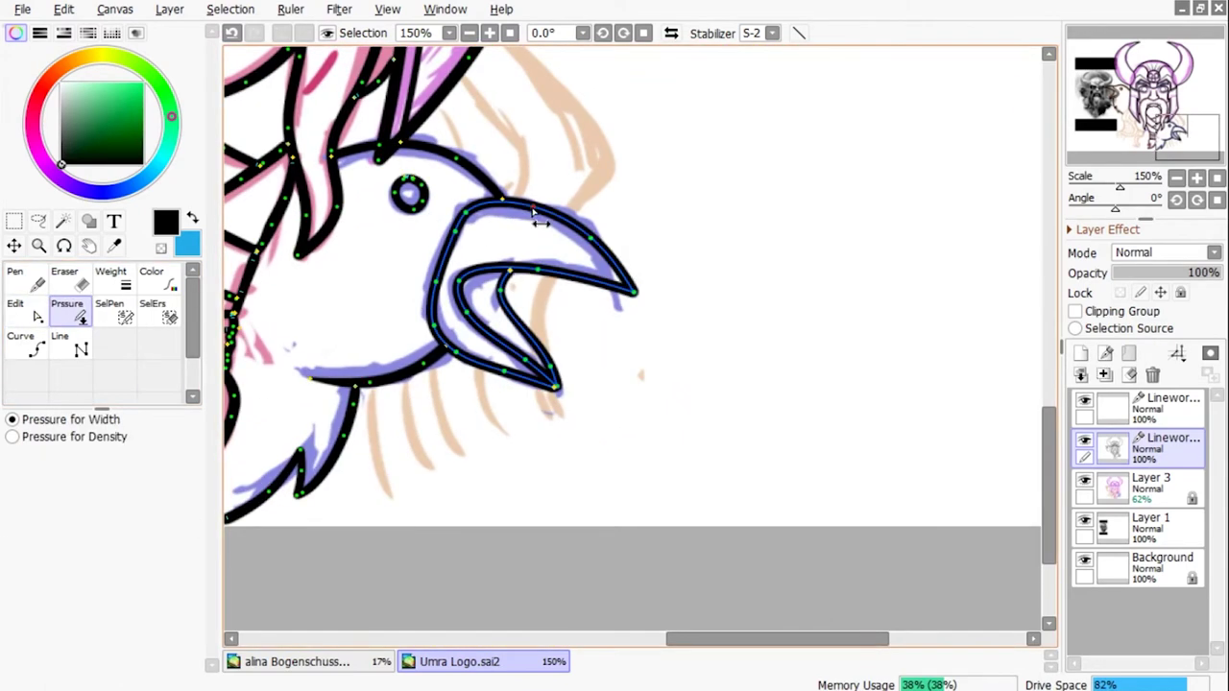
{"action": "mouse_move", "coordinate": [298, 396]}
{"action": "left_mouse_down"}
{"action": "mouse_move", "coordinate": [286, 259]}
{"action": "mouse_move", "coordinate": [566, 381]}
{"action": "left_mouse_up"}
Draw two curved hair strands to the left of the braided beard.
{"action": "left_click", "coordinate": [29, 344]}
{"action": "left_click", "coordinate": [340, 536]}
{"action": "left_click", "coordinate": [452, 437]}
{"action": "left_click", "coordinate": [562, 394]}
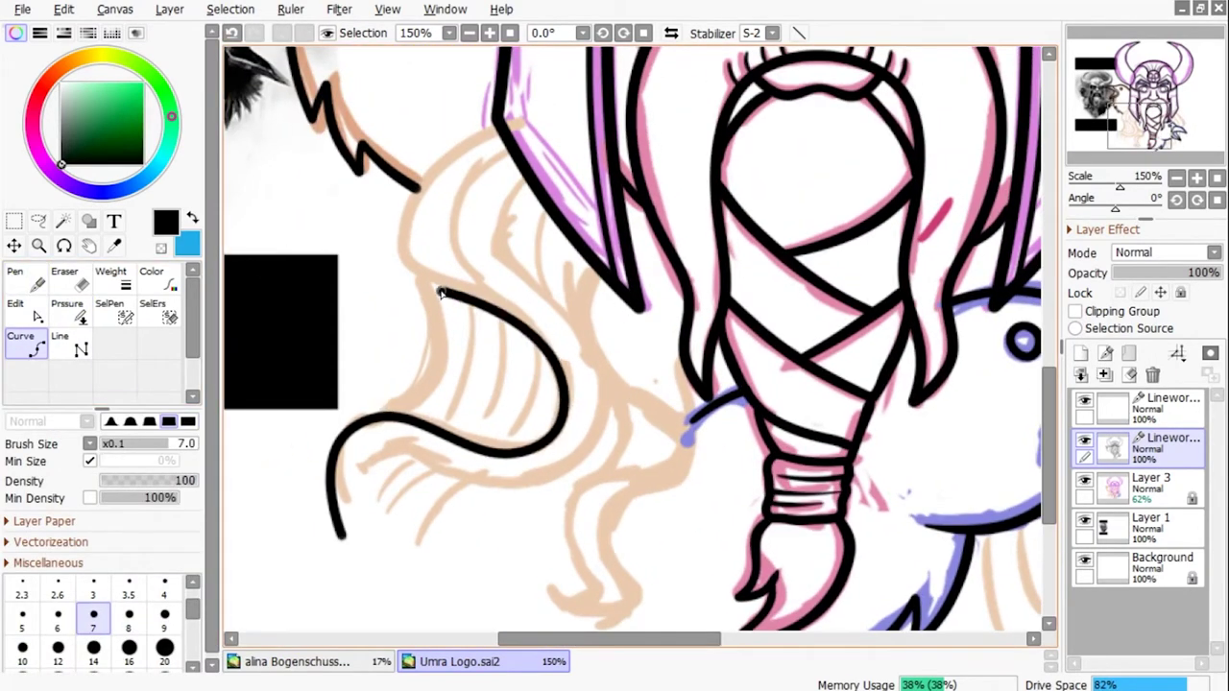
{"action": "left_click", "coordinate": [509, 192]}
{"action": "left_click", "coordinate": [605, 404]}
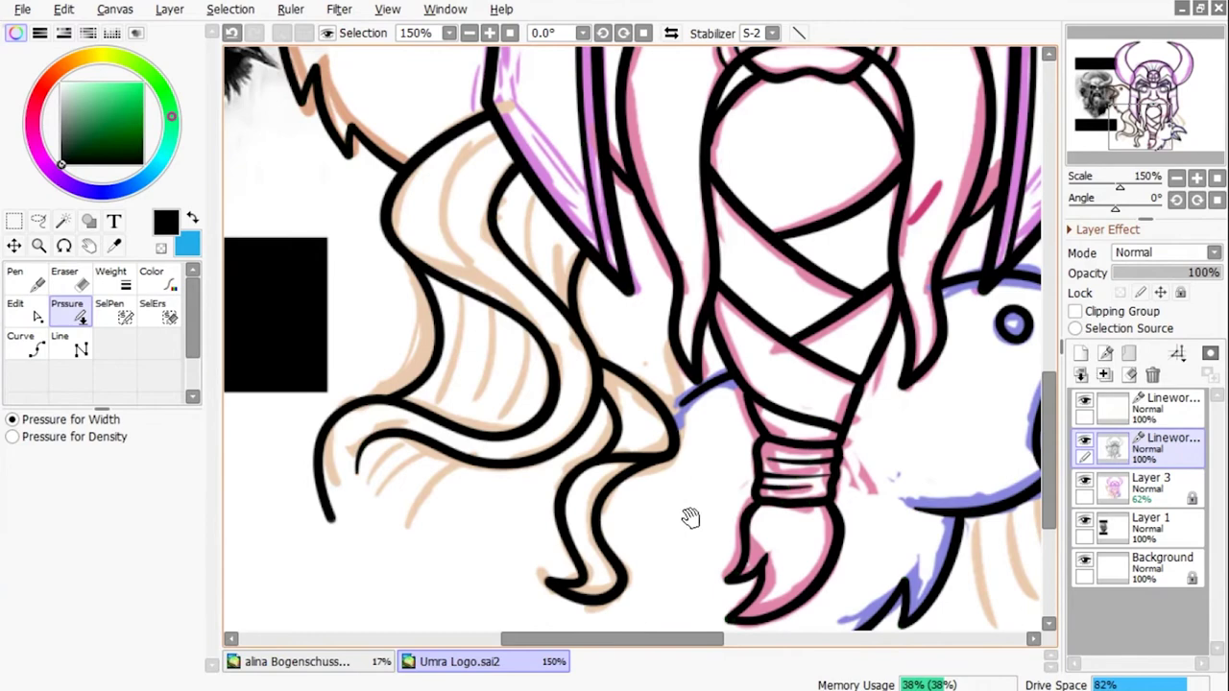
{"action": "left_click_drag", "start_coordinate": [691, 518], "coordinate": [685, 453]}
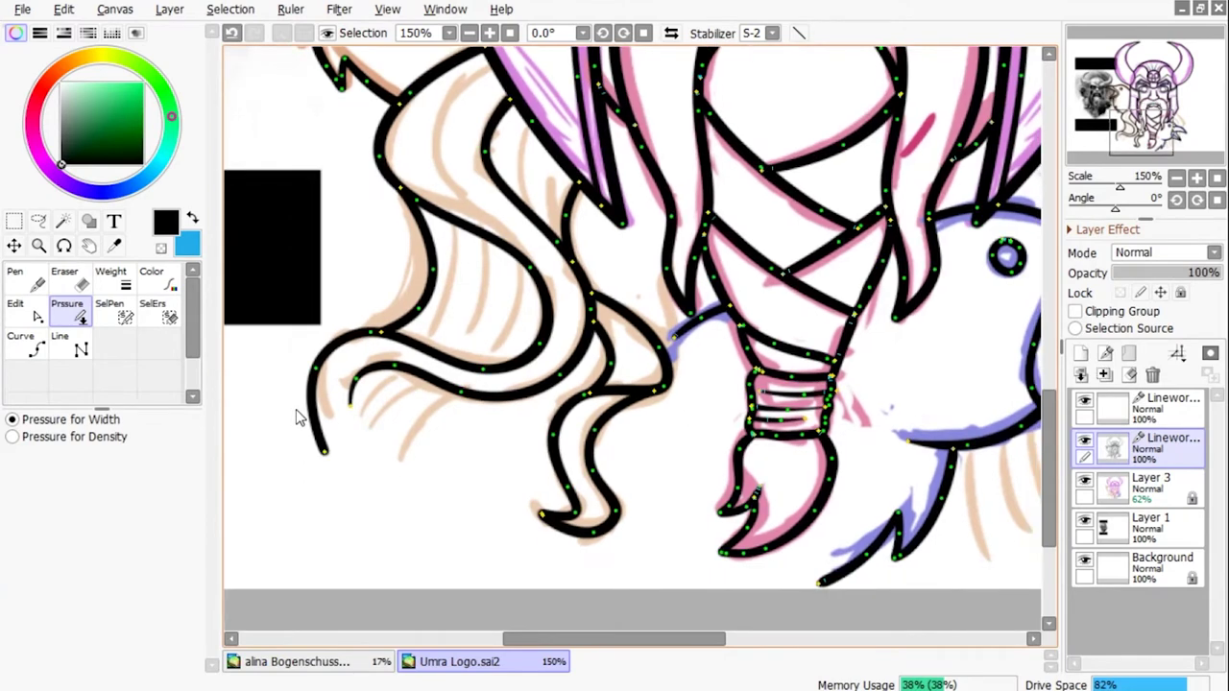
Add finer hair strands with the Pen at size 9 along the hair and braid.
{"action": "left_click", "coordinate": [15, 304]}
{"action": "key", "text": "n"}
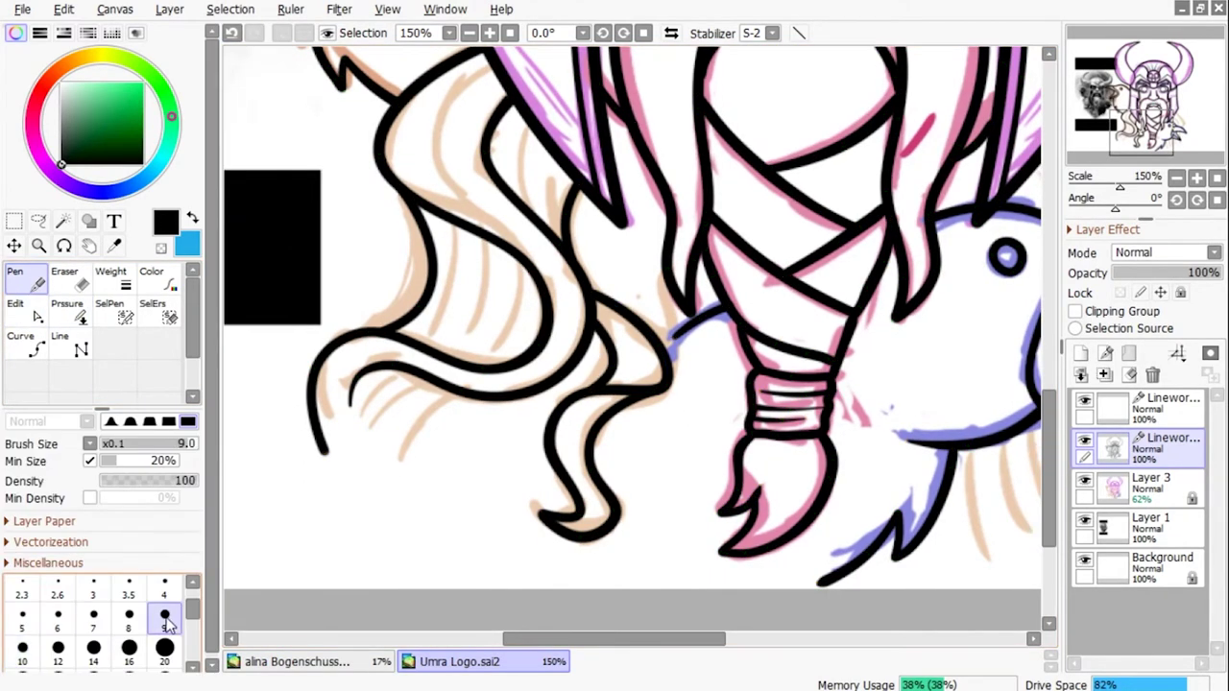
{"action": "left_click_drag", "start_coordinate": [497, 278], "coordinate": [475, 303]}
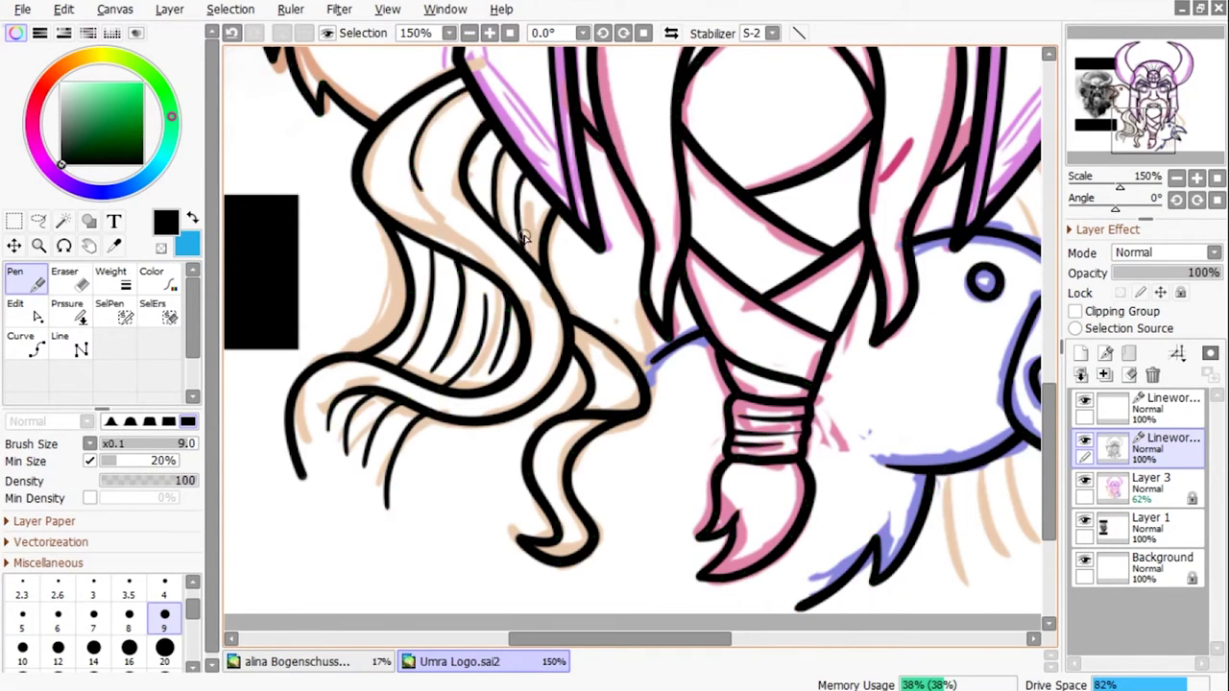
{"action": "left_click_drag", "start_coordinate": [523, 235], "coordinate": [439, 331]}
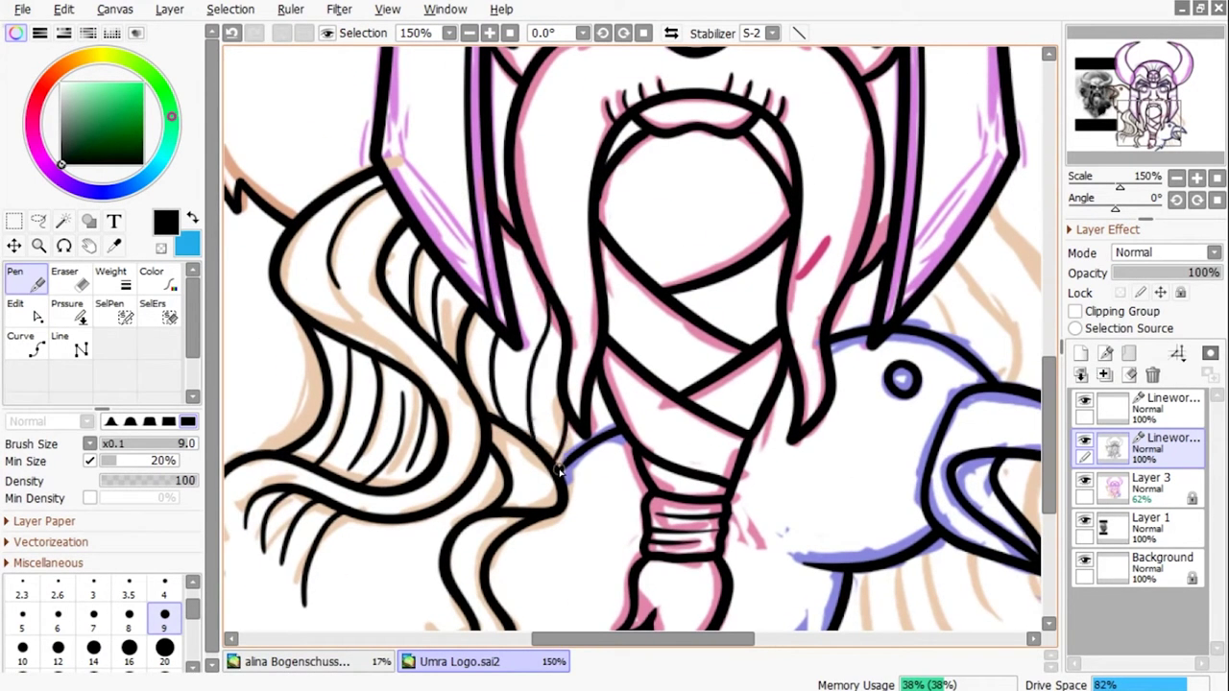
{"action": "scroll", "coordinate": [560, 470], "scroll_direction": "down", "scroll_amount": 3}
Ink feather strokes beneath the lower raven with pen size 9, then zoom out.
{"action": "mouse_move", "coordinate": [497, 434]}
{"action": "left_mouse_down"}
{"action": "mouse_move", "coordinate": [483, 406]}
{"action": "mouse_move", "coordinate": [576, 461]}
{"action": "mouse_move", "coordinate": [321, 554]}
{"action": "mouse_move", "coordinate": [691, 397]}
{"action": "mouse_move", "coordinate": [530, 388]}
{"action": "mouse_move", "coordinate": [182, 484]}
{"action": "left_mouse_up"}
{"action": "key", "text": "bracketright"}
{"action": "key", "text": "bracketright"}
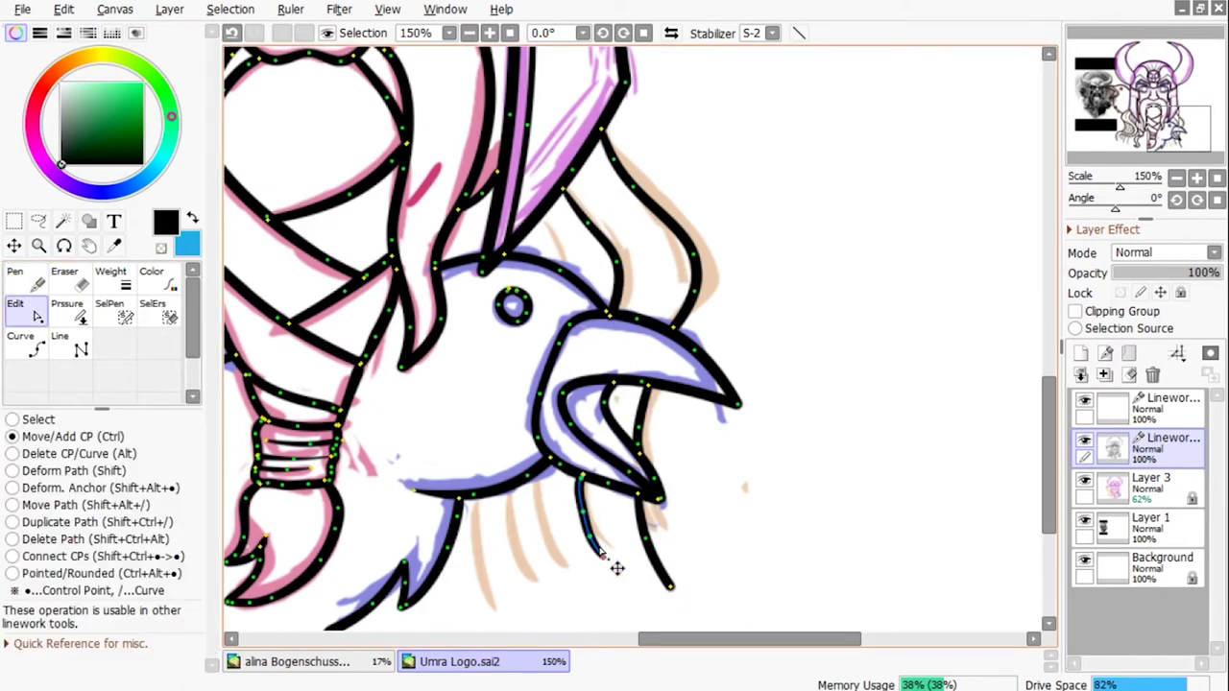
{"action": "key", "text": "bracketleft"}
{"action": "key", "text": "bracketleft"}
{"action": "left_click_drag", "start_coordinate": [682, 478], "coordinate": [718, 388]}
{"action": "left_click_drag", "start_coordinate": [577, 545], "coordinate": [798, 623]}
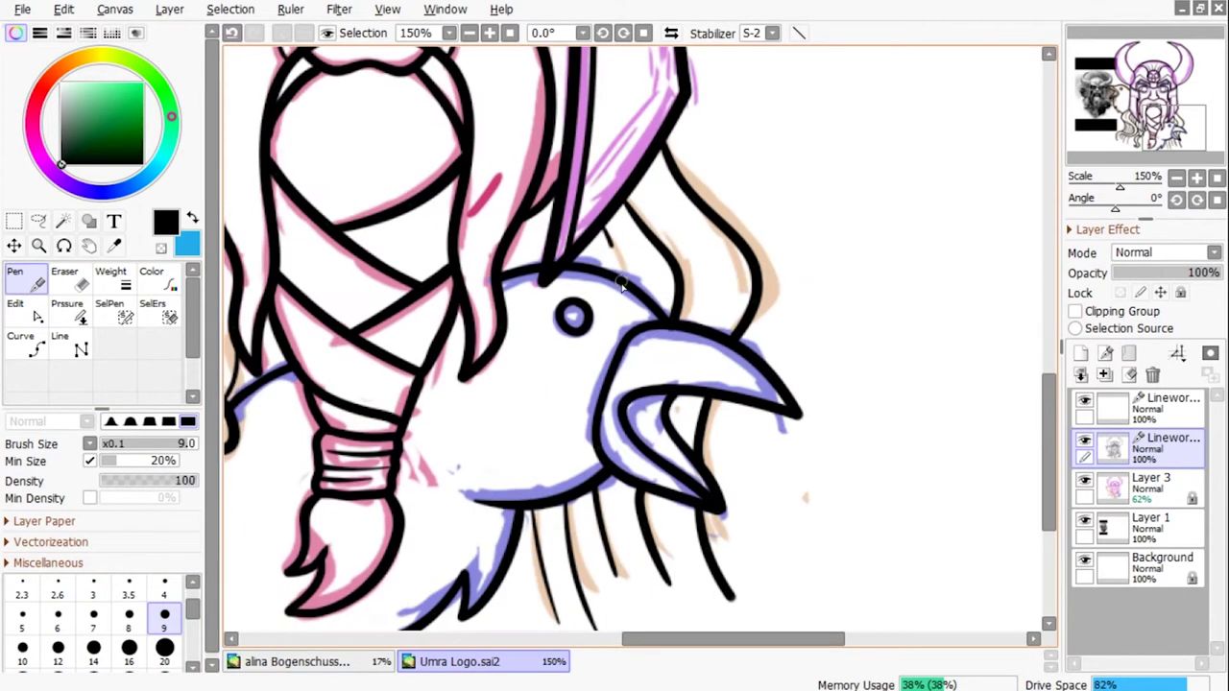
{"action": "left_click_drag", "start_coordinate": [684, 320], "coordinate": [735, 263]}
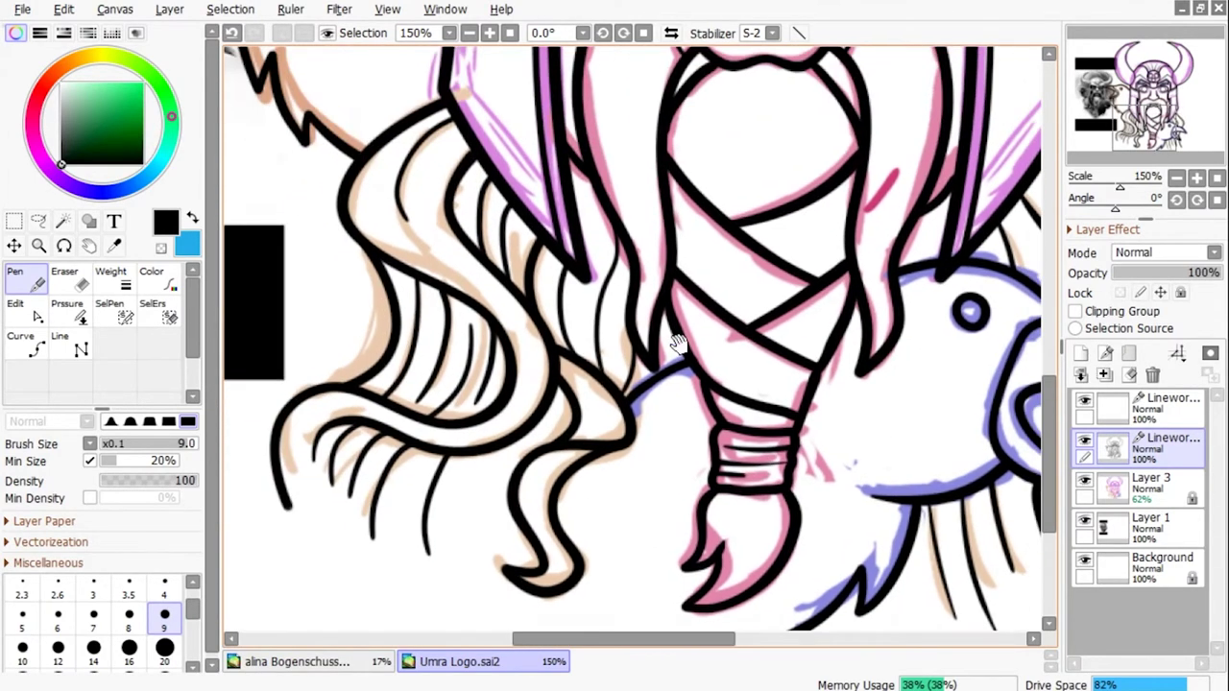
{"action": "key", "text": "minus"}
{"action": "key", "text": "minus"}
{"action": "key", "text": "minus"}
Hide the coloured sketch and reference layers, leaving only the linework visible.
{"action": "left_click", "coordinate": [1084, 480]}
{"action": "left_click", "coordinate": [1084, 520]}
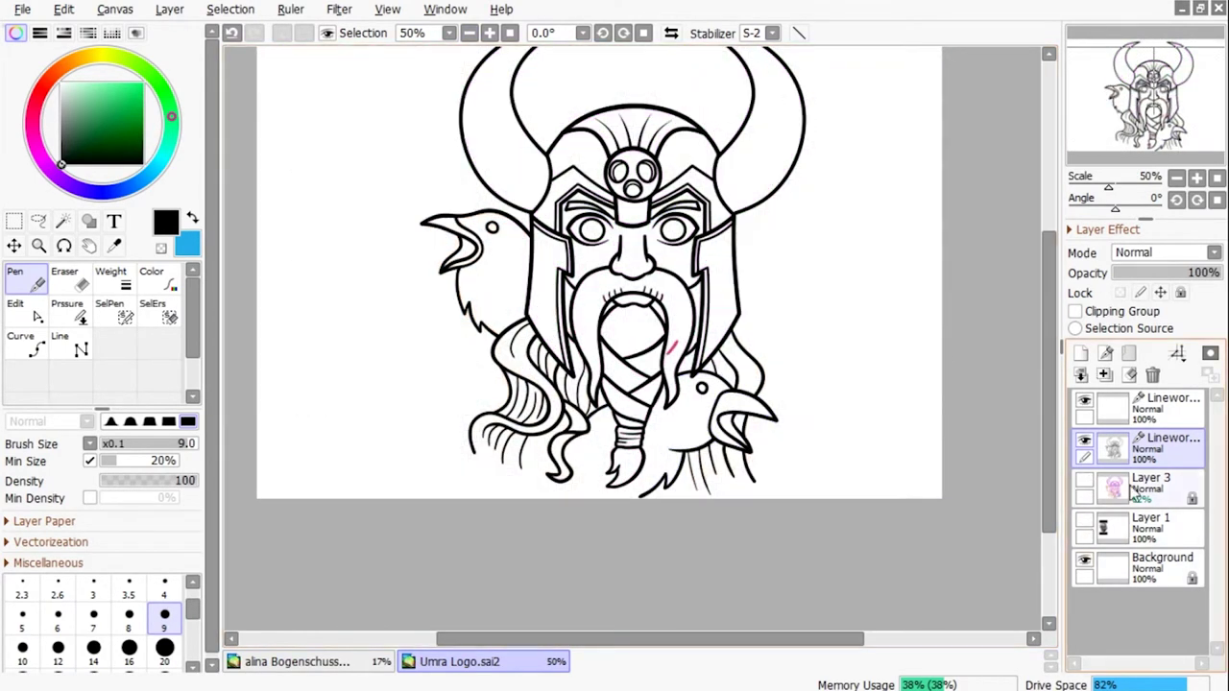
{"action": "left_click", "coordinate": [1084, 440]}
{"action": "left_click", "coordinate": [1153, 566]}
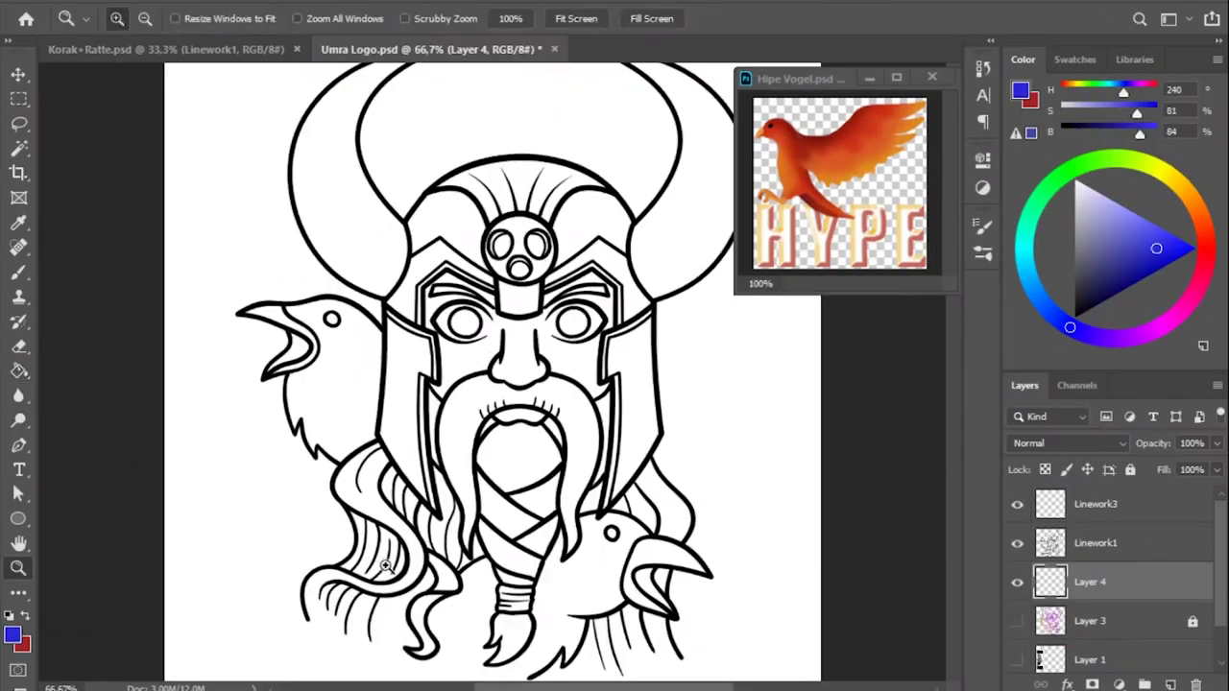
Fill the lower hair curl blue, then shade both cheek guards dark grey on clipped Layer 7.
{"action": "left_click_drag", "start_coordinate": [526, 415], "coordinate": [375, 363]}
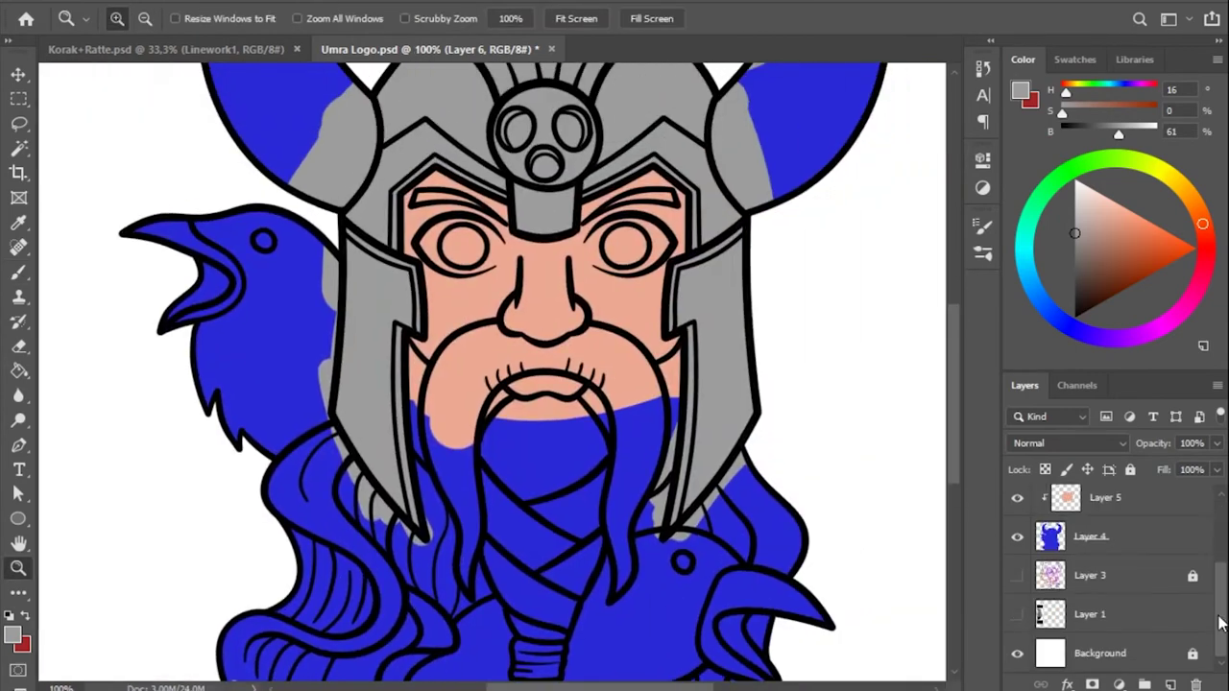
{"action": "key", "text": "ctrl+shift+alt+n"}
{"action": "key", "text": "b"}
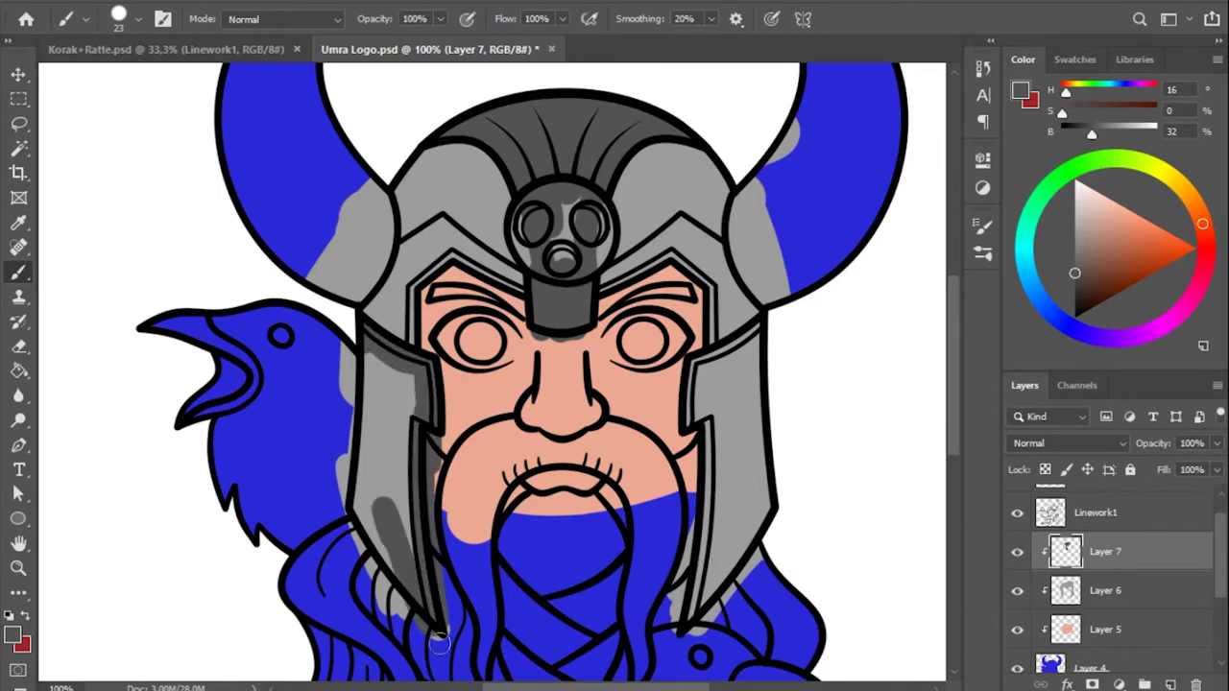
{"action": "key", "text": "ctrl+z"}
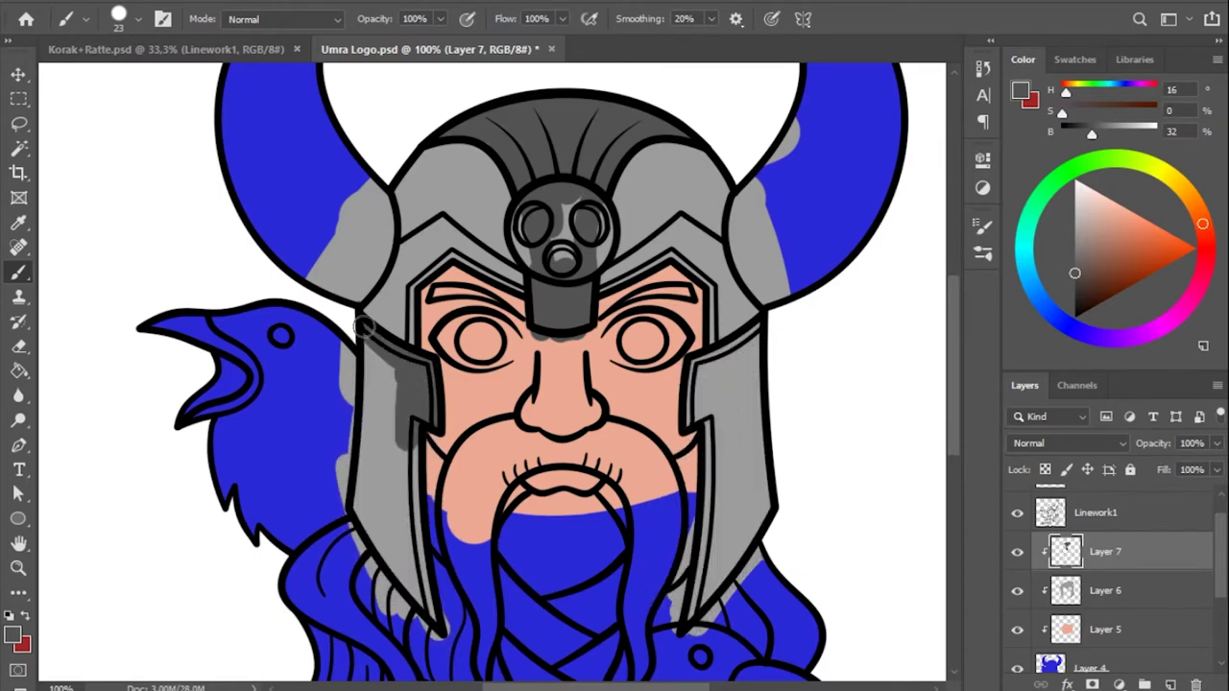
{"action": "left_click_drag", "start_coordinate": [363, 326], "coordinate": [408, 595]}
{"action": "left_click_drag", "start_coordinate": [729, 331], "coordinate": [710, 624]}
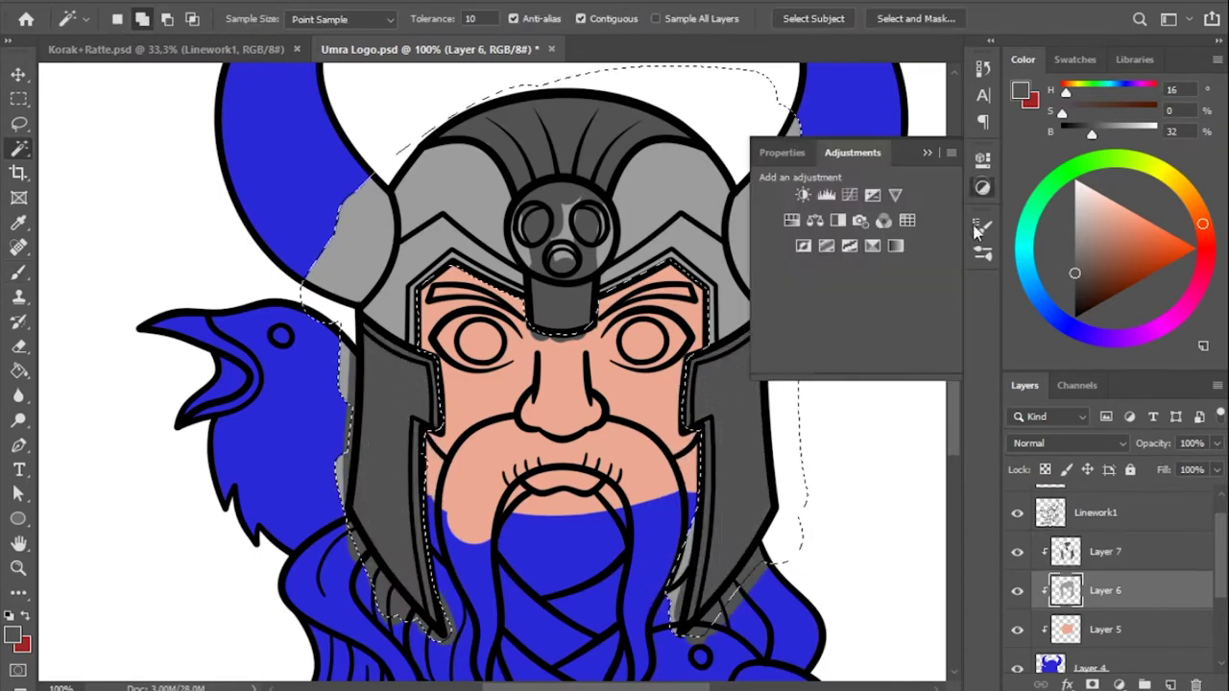
Darken the grey helmet with a Hue/Saturation Lightness -19 adjustment merged down into it.
{"action": "left_click_drag", "start_coordinate": [848, 338], "coordinate": [833, 338]}
{"action": "right_click", "coordinate": [1161, 591]}
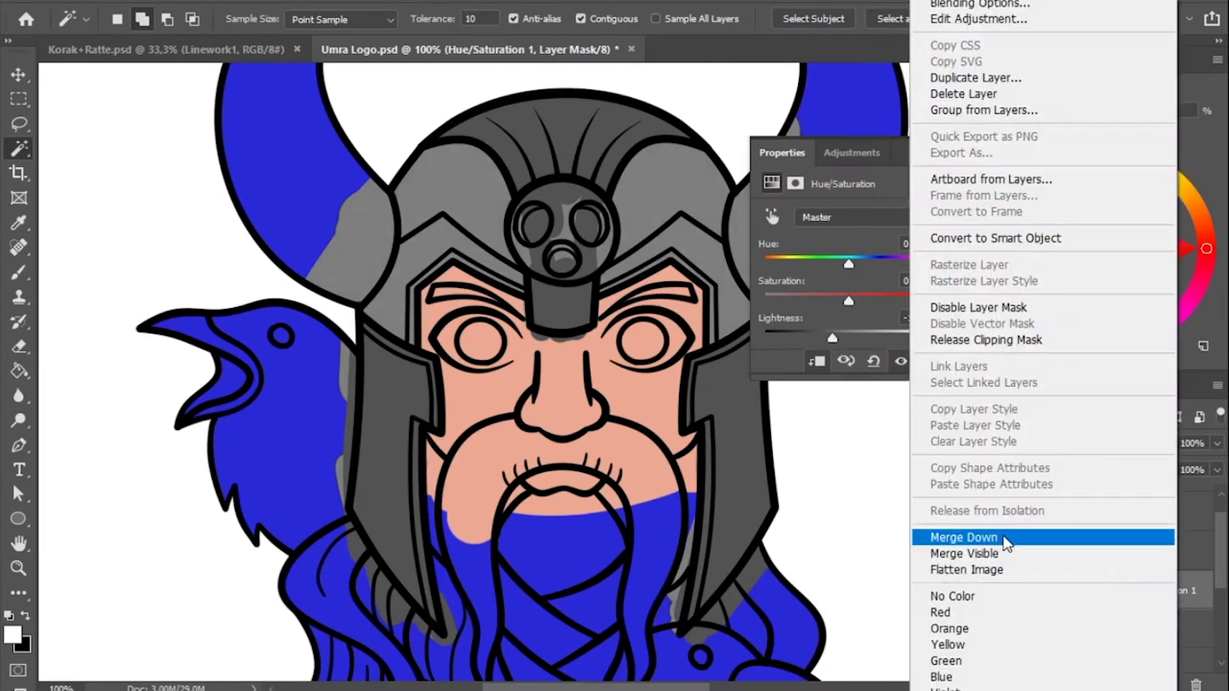
{"action": "left_click", "coordinate": [1004, 537]}
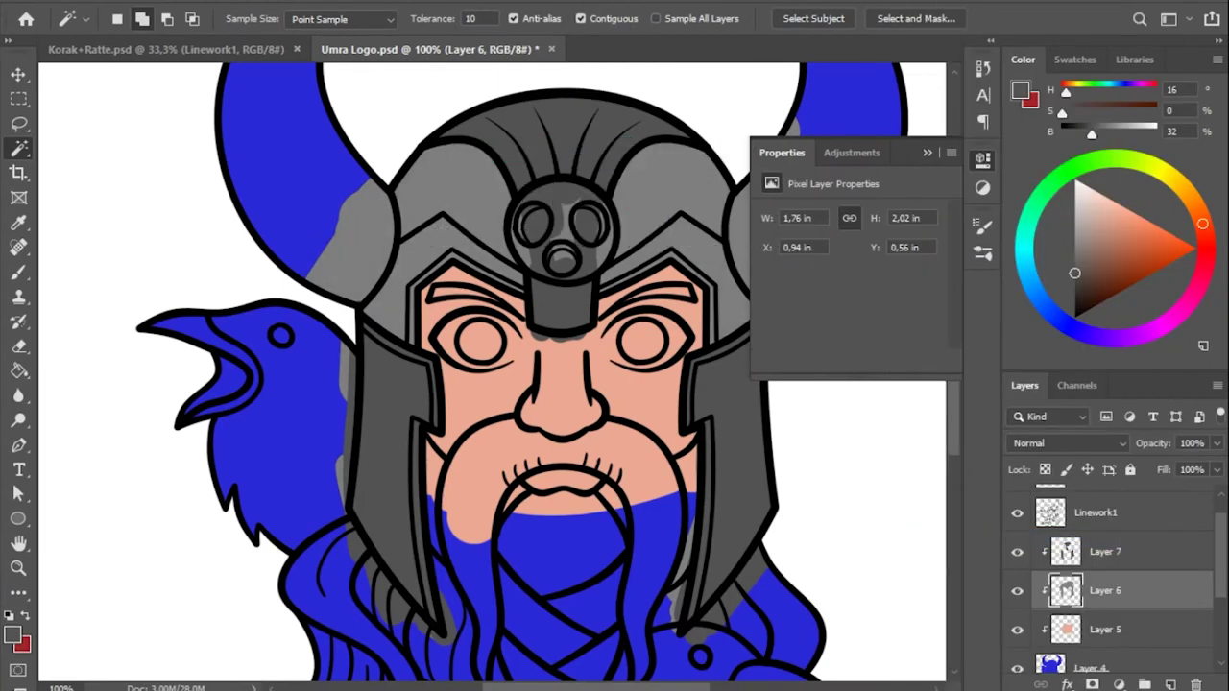
On new Layer 8, brush beige over the right and upper-left horns.
{"action": "key", "text": "ctrl+shift+alt+n"}
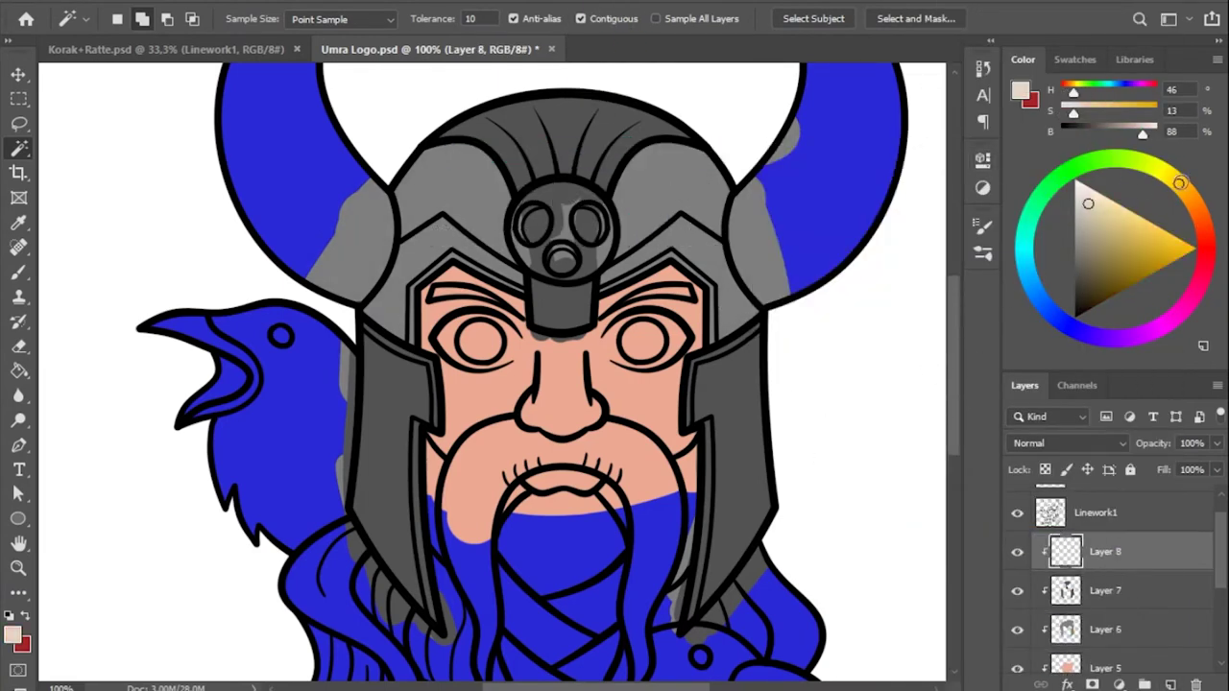
{"action": "key", "text": "b"}
{"action": "left_click_drag", "start_coordinate": [776, 240], "coordinate": [759, 307]}
{"action": "left_click_drag", "start_coordinate": [777, 144], "coordinate": [796, 214]}
{"action": "left_click_drag", "start_coordinate": [543, 139], "coordinate": [582, 192]}
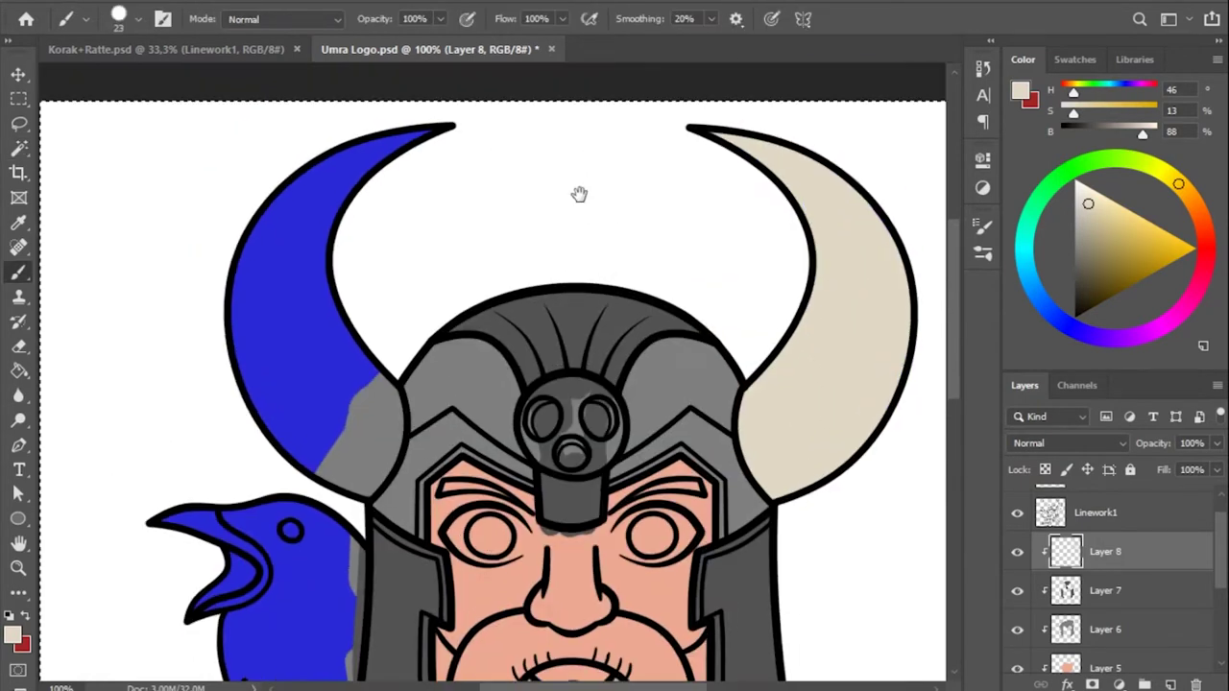
{"action": "key", "text": "ctrl+alt+g"}
{"action": "left_click_drag", "start_coordinate": [355, 173], "coordinate": [305, 326]}
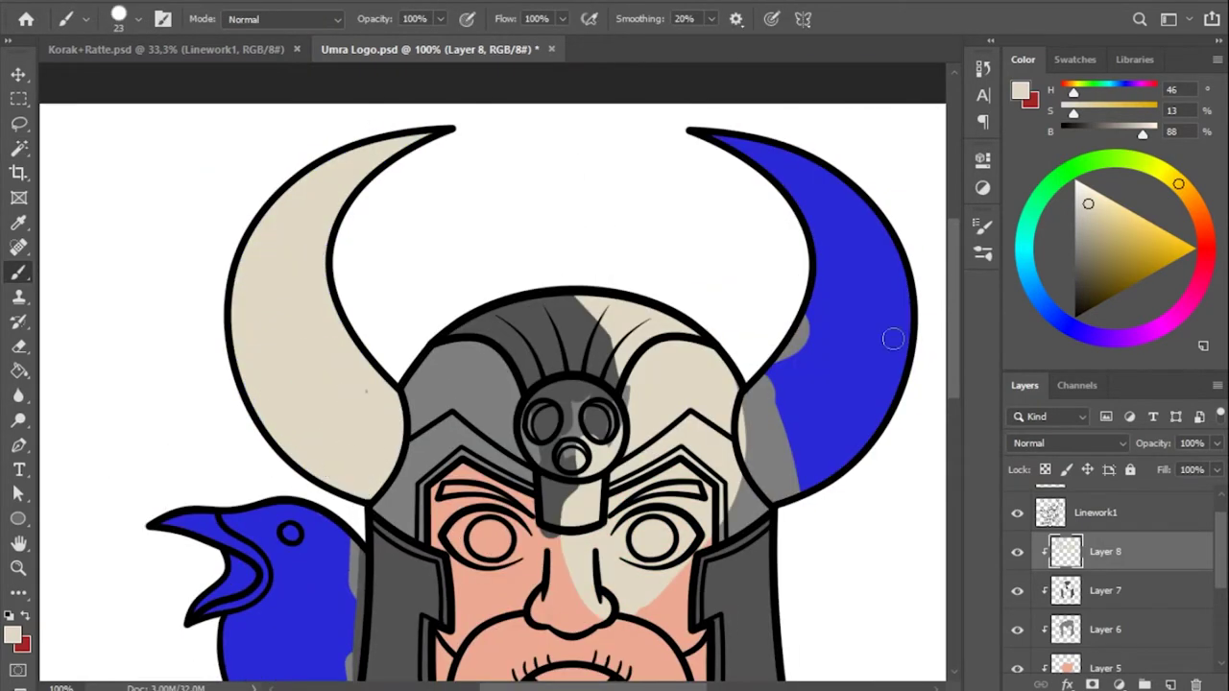
Erase the beige spill from the helmet and sample the blue base colour on Layer 4.
{"action": "key", "text": "l"}
{"action": "key", "text": "ctrl+z"}
{"action": "key", "text": "e"}
{"action": "scroll", "coordinate": [492, 384], "scroll_direction": "down", "scroll_amount": 5}
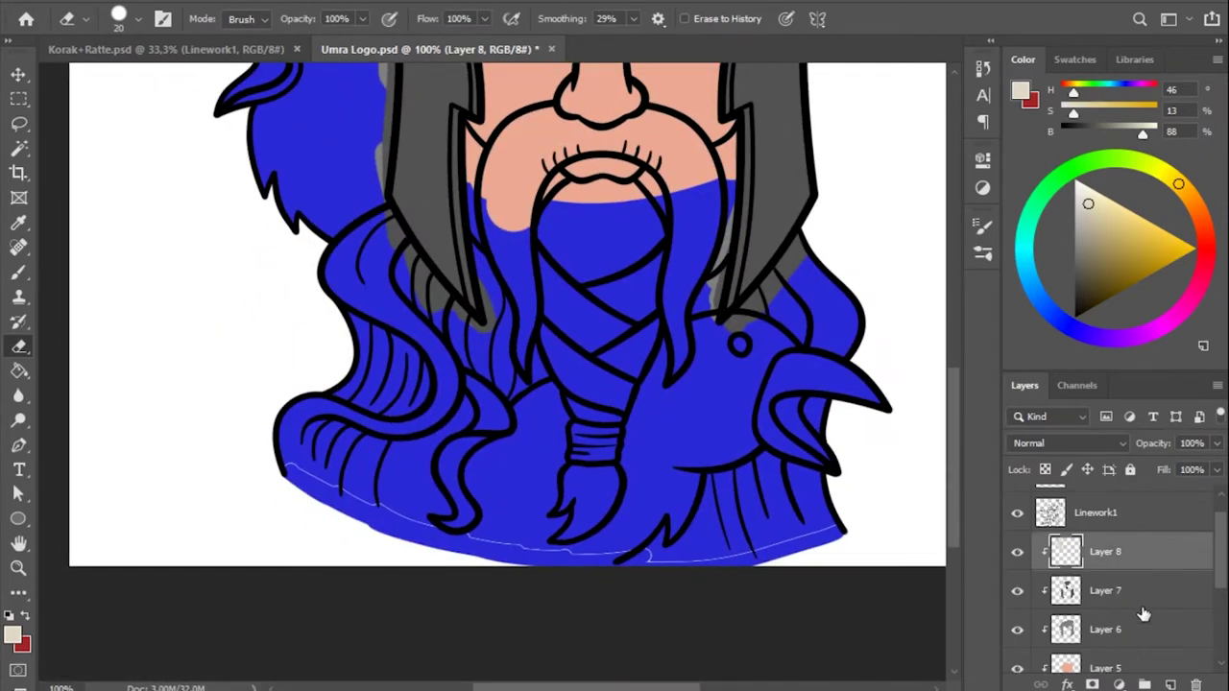
{"action": "scroll", "coordinate": [1143, 615], "scroll_direction": "down", "scroll_amount": 2}
{"action": "left_click", "coordinate": [1095, 577]}
{"action": "key", "text": "b"}
{"action": "left_click", "coordinate": [521, 480], "text": "alt"}
Back on Layer 8, sample beige and fully cover the right horn.
{"action": "left_click_drag", "start_coordinate": [730, 290], "coordinate": [729, 681]}
{"action": "left_click", "coordinate": [1104, 562]}
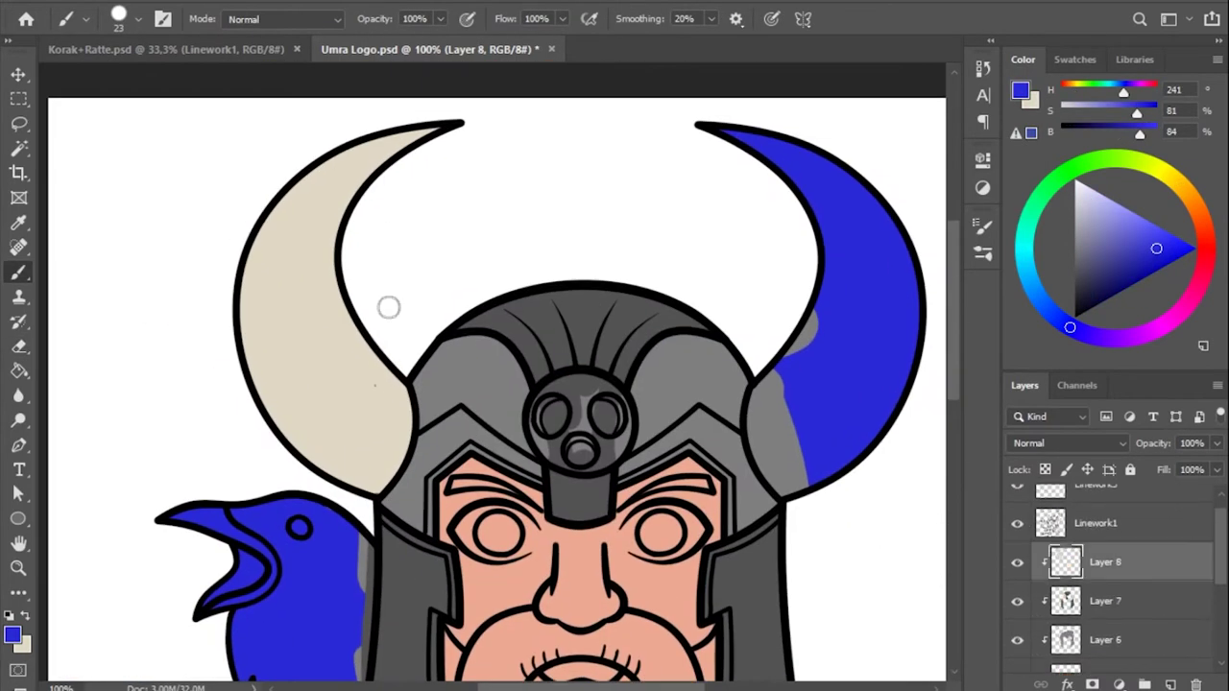
{"action": "left_click", "coordinate": [387, 307], "text": "alt"}
{"action": "left_click_drag", "start_coordinate": [806, 346], "coordinate": [768, 480]}
{"action": "left_click_drag", "start_coordinate": [797, 192], "coordinate": [874, 269]}
{"action": "left_click_drag", "start_coordinate": [845, 211], "coordinate": [885, 317]}
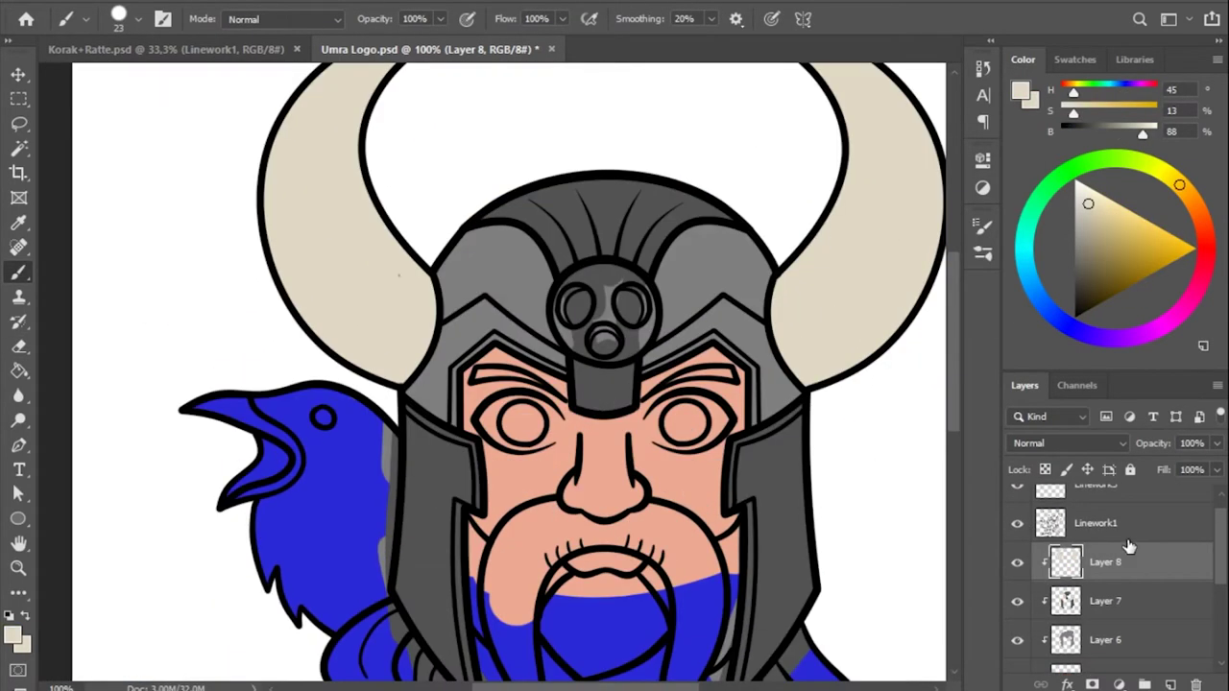
{"action": "key", "text": "w"}
{"action": "scroll", "coordinate": [803, 321], "scroll_direction": "up", "scroll_amount": 4}
Select the left horn, add Layer 9, and try a first gradient that gets undone.
{"action": "left_click", "coordinate": [351, 434]}
{"action": "key", "text": "ctrl+shift+alt+n"}
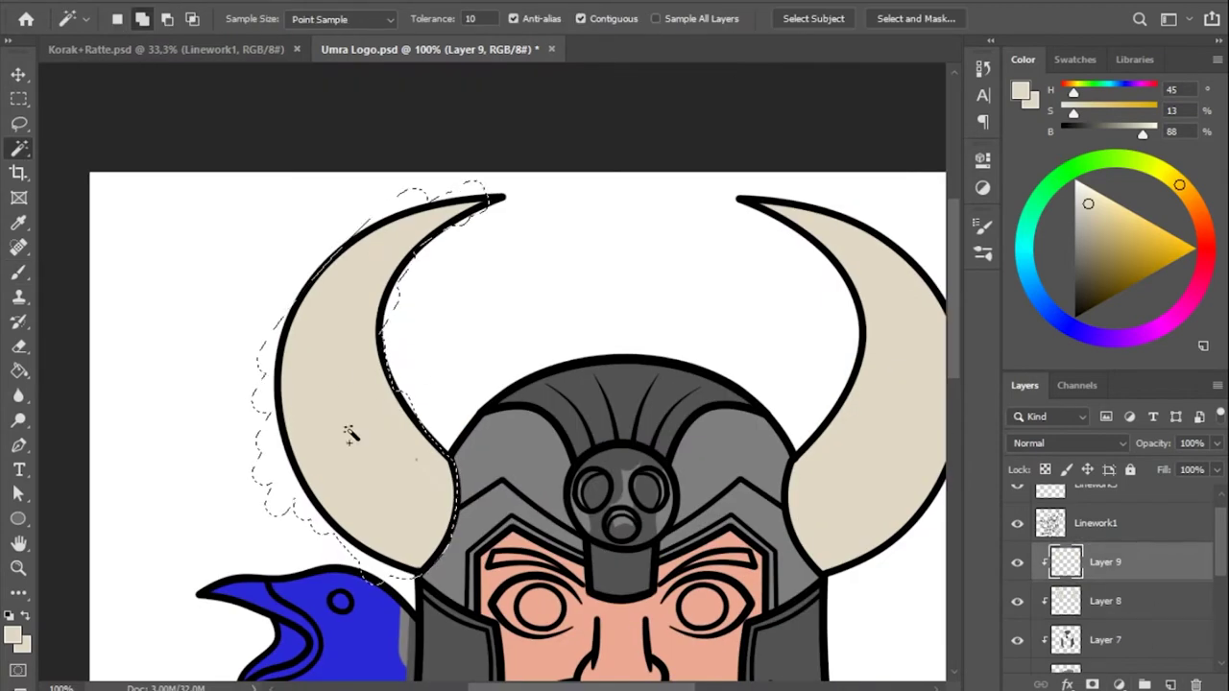
{"action": "key", "text": "g"}
{"action": "left_click_drag", "start_coordinate": [437, 219], "coordinate": [355, 303]}
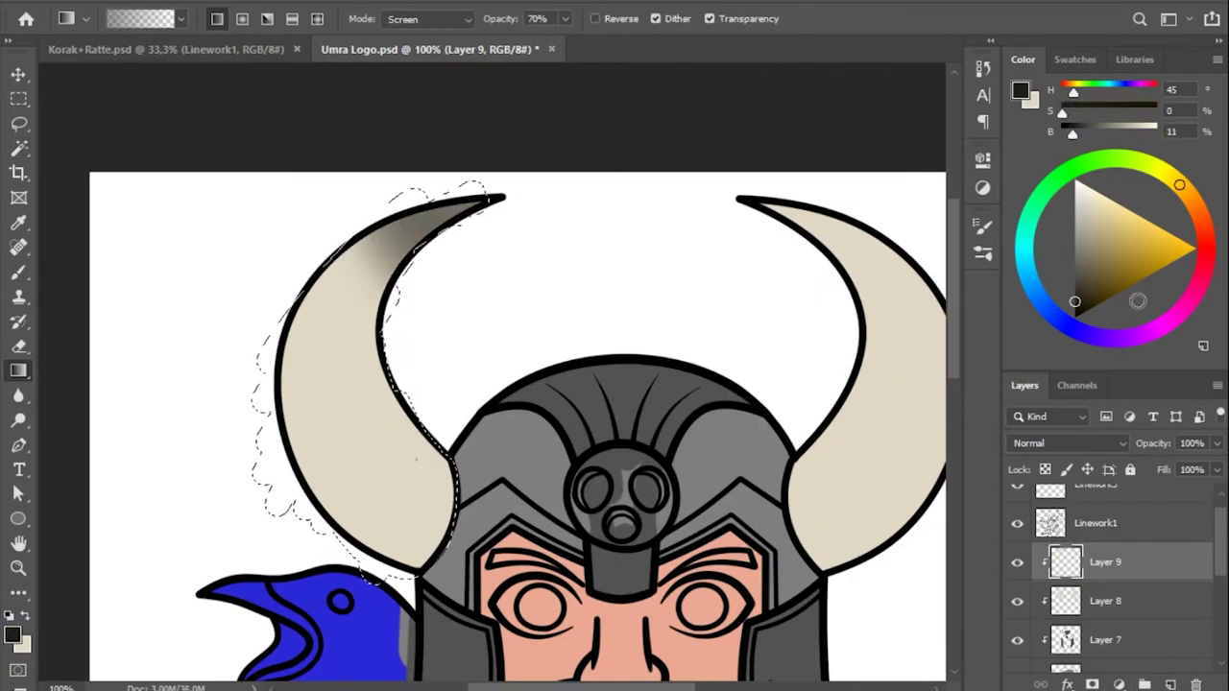
{"action": "key", "text": "ctrl+z"}
{"action": "key", "text": "e"}
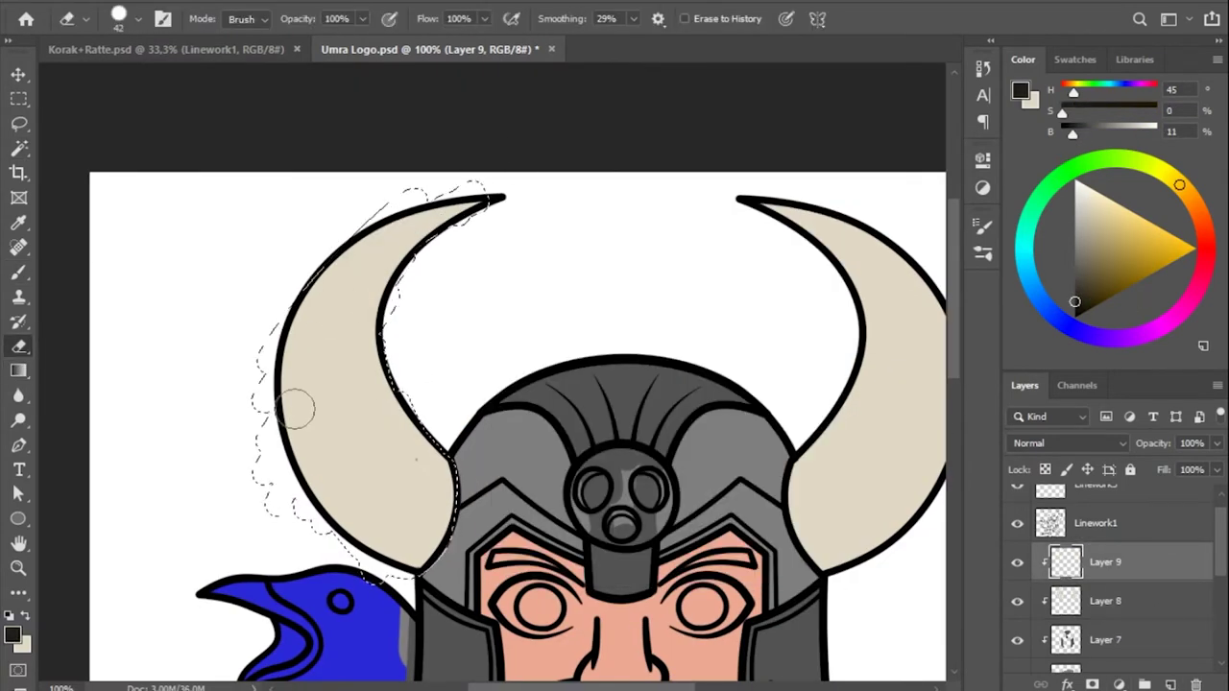
{"action": "key", "text": "b"}
Shade the left horn dark to light with a dark-to-transparent gradient preset.
{"action": "left_click", "coordinate": [18, 371]}
{"action": "left_click", "coordinate": [139, 18]}
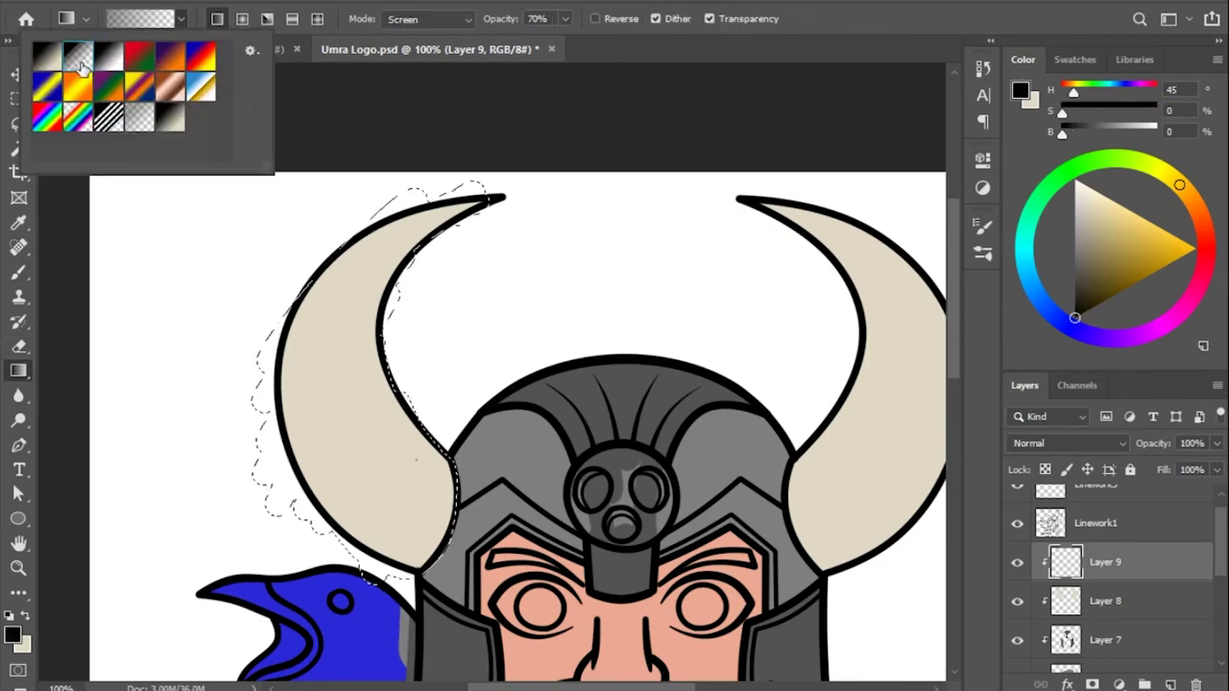
{"action": "left_click", "coordinate": [78, 60]}
{"action": "left_click_drag", "start_coordinate": [437, 219], "coordinate": [316, 518]}
Magic Wand the right horn and shade it with the same dark-to-light gradient.
{"action": "key", "text": "w"}
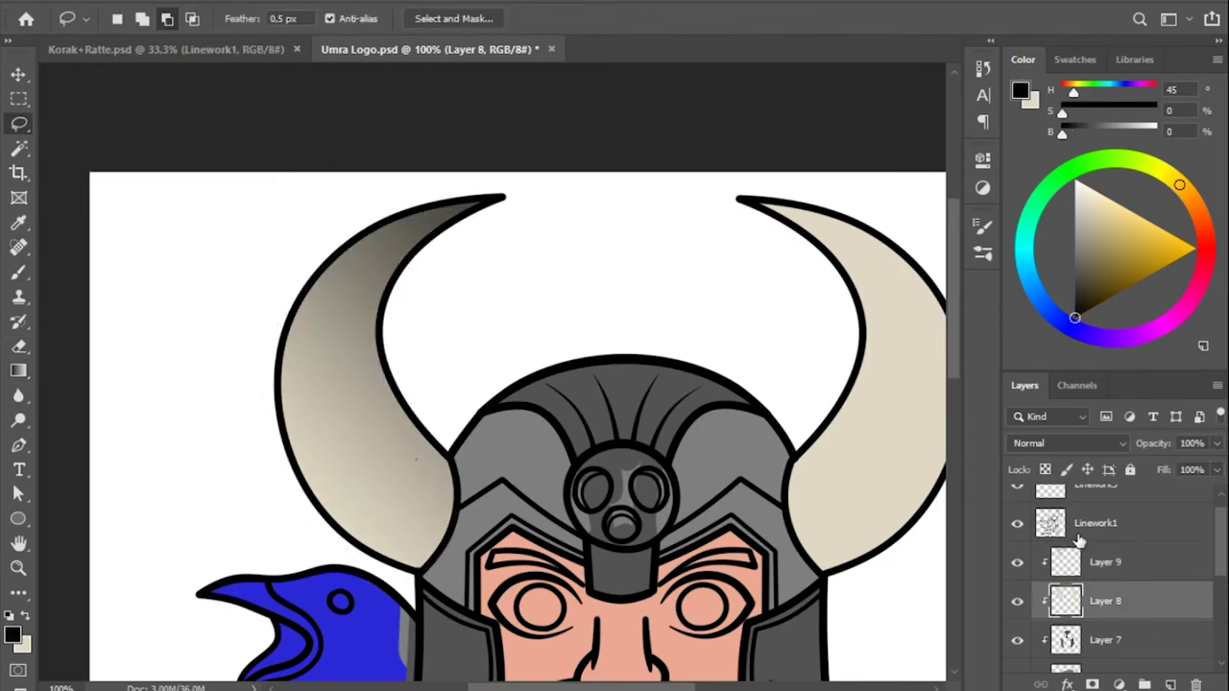
{"action": "left_click", "coordinate": [869, 375]}
{"action": "key", "text": "g"}
{"action": "left_click_drag", "start_coordinate": [854, 400], "coordinate": [752, 452]}
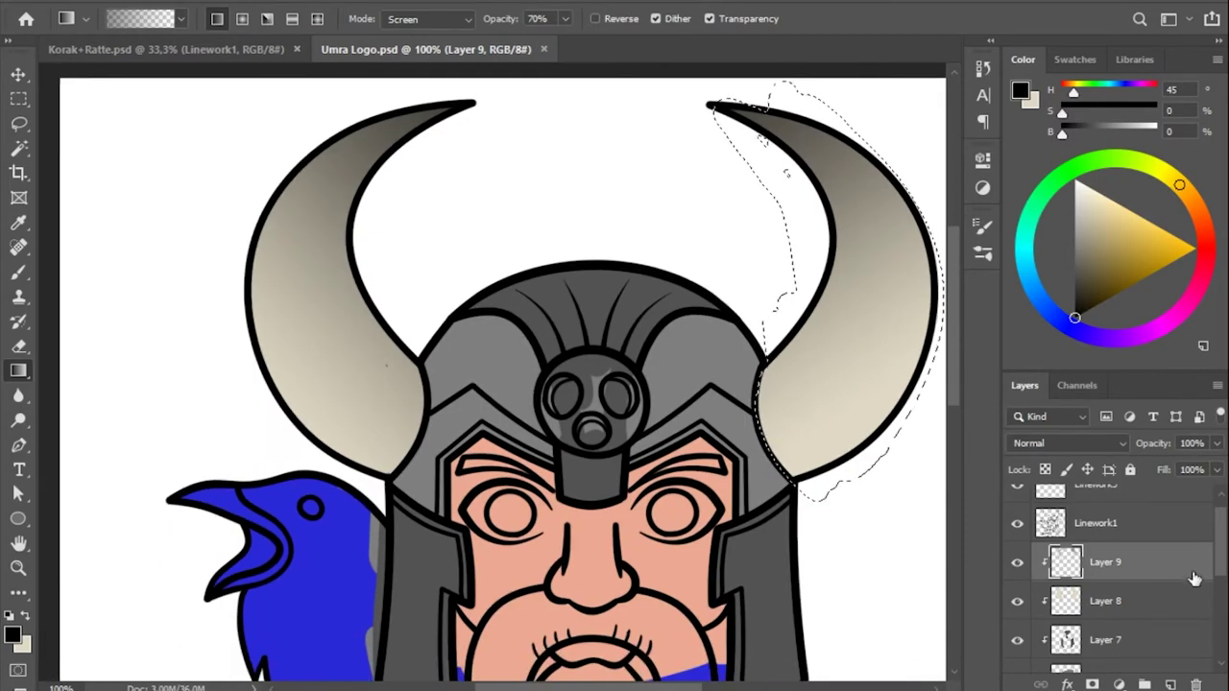
{"action": "scroll", "coordinate": [864, 528], "scroll_direction": "down", "scroll_amount": 5}
{"action": "scroll", "coordinate": [1152, 605], "scroll_direction": "down", "scroll_amount": 1}
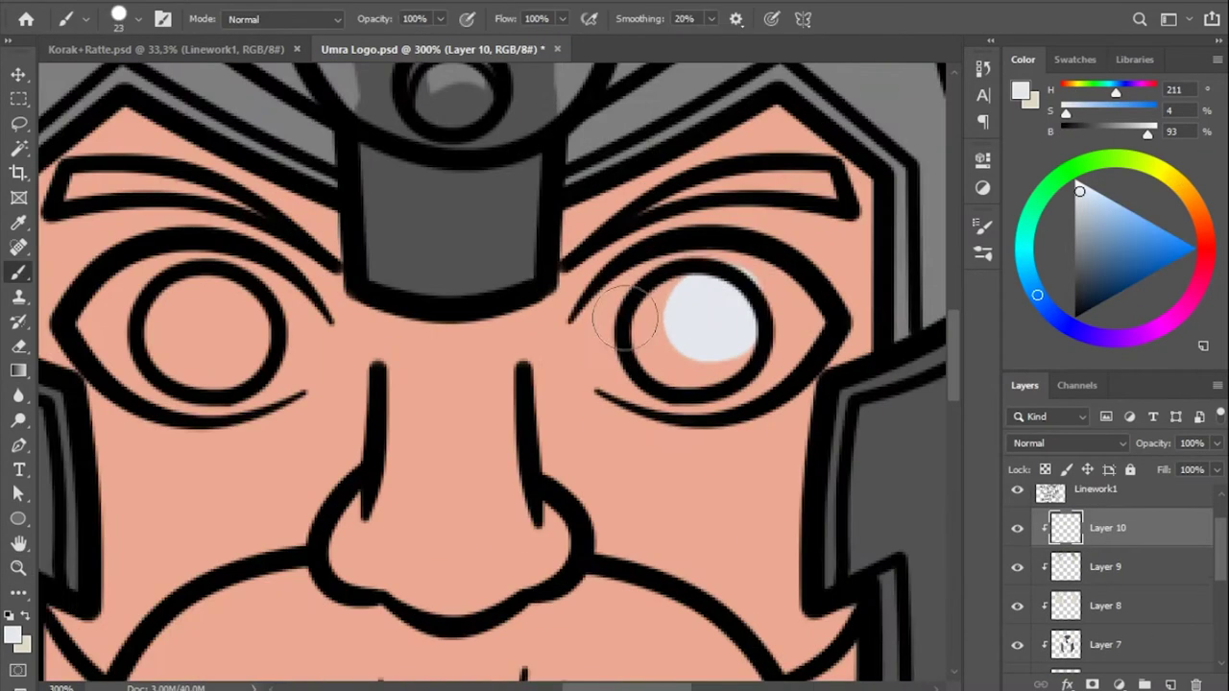
Paint both eyes near-white and the skull emblem beige with dark grey eye holes.
{"action": "left_click_drag", "start_coordinate": [617, 316], "coordinate": [659, 343]}
{"action": "left_click_drag", "start_coordinate": [329, 315], "coordinate": [276, 397]}
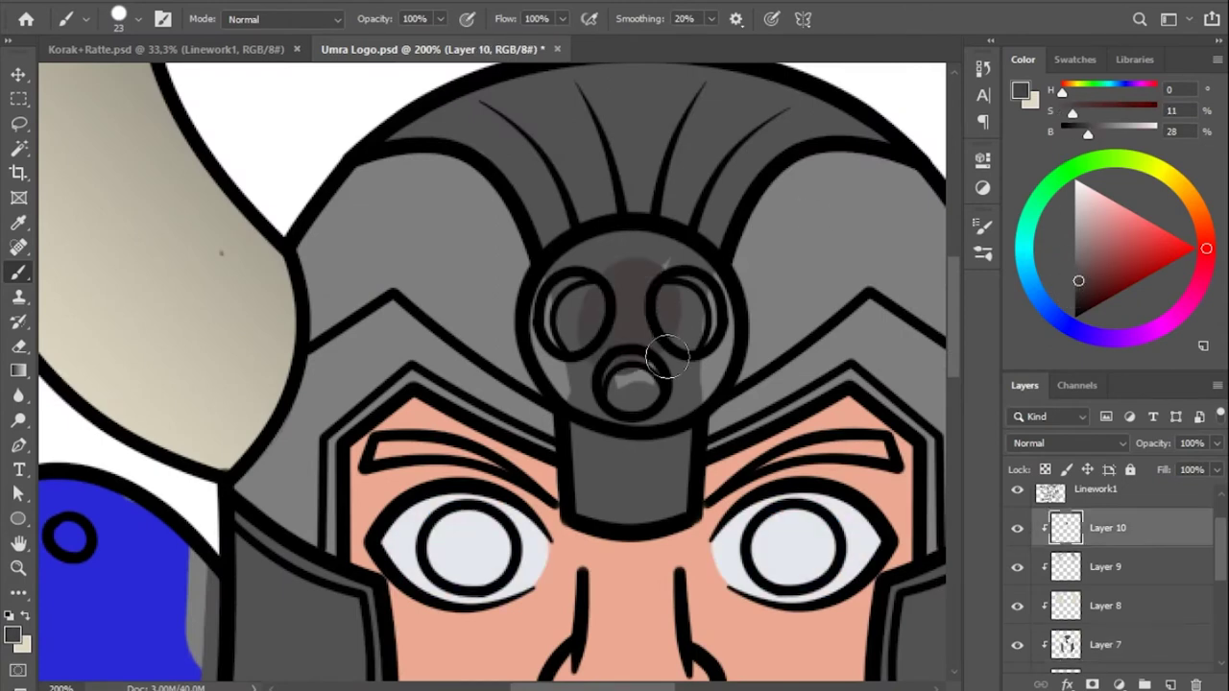
{"action": "left_click_drag", "start_coordinate": [586, 288], "coordinate": [660, 261]}
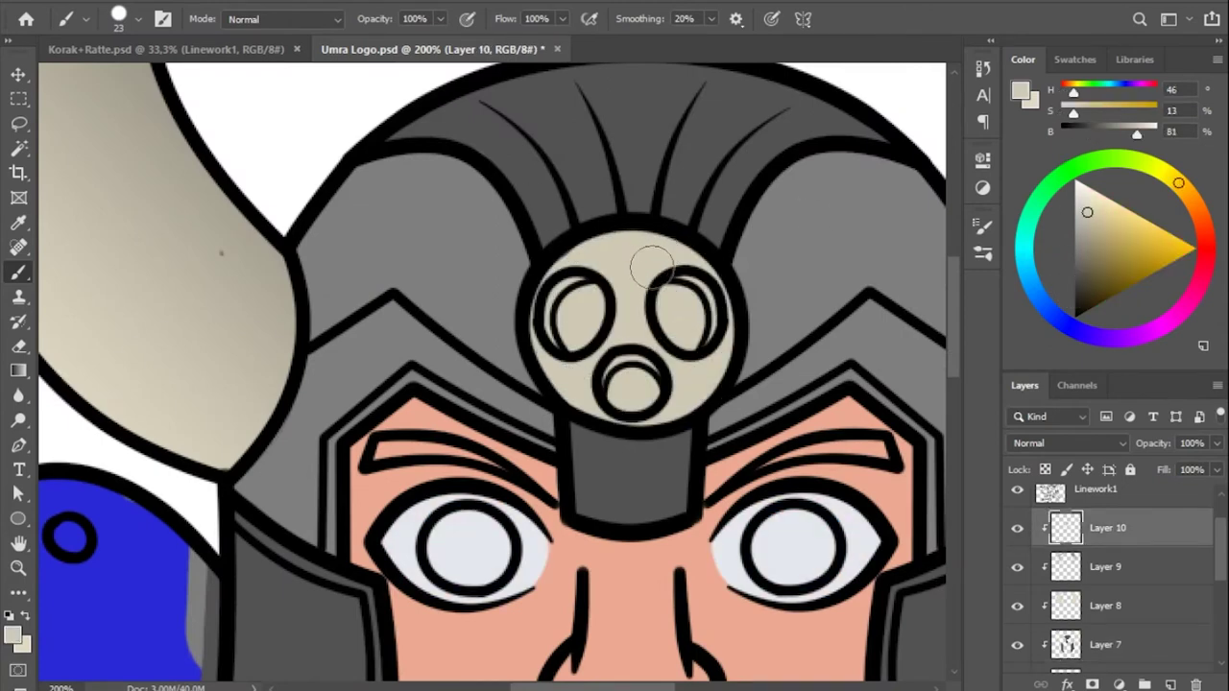
{"action": "right_click", "coordinate": [583, 311]}
{"action": "left_click_drag", "start_coordinate": [581, 307], "coordinate": [691, 327]}
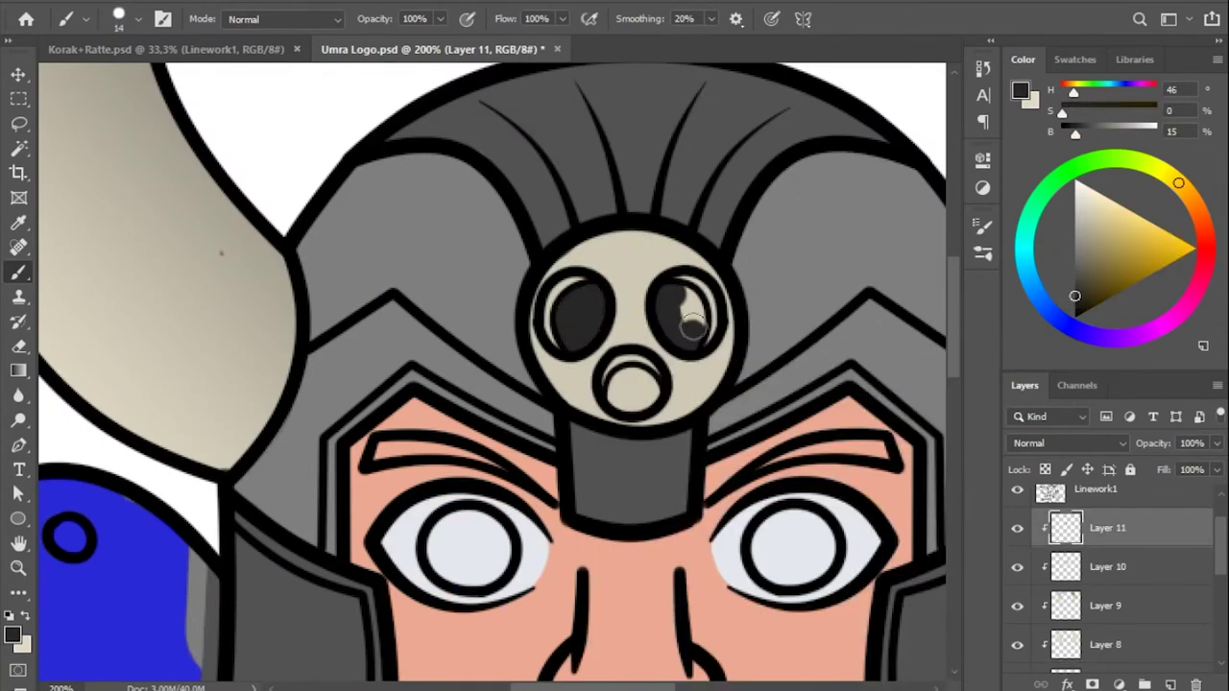
{"action": "left_click_drag", "start_coordinate": [734, 427], "coordinate": [758, 245]}
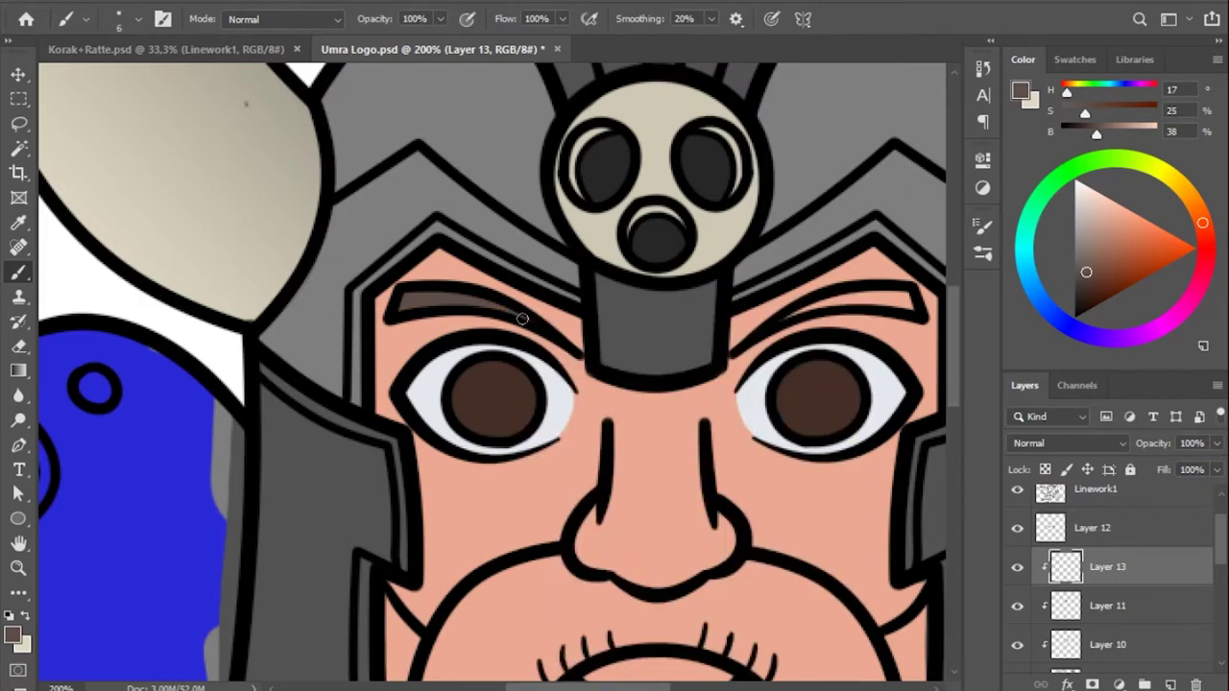
Paint both sides of the moustache brown on Layer 13.
{"action": "key", "text": "e"}
{"action": "key", "text": "b"}
{"action": "scroll", "coordinate": [840, 316], "scroll_direction": "down", "scroll_amount": 5}
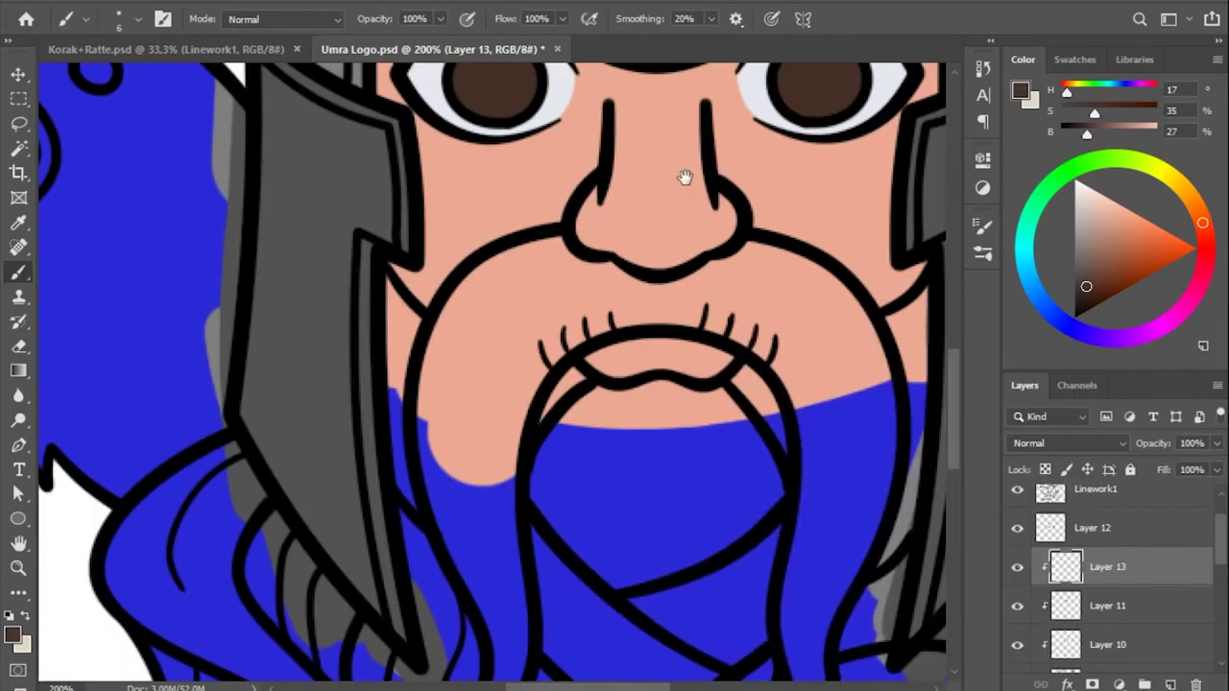
{"action": "mouse_move", "coordinate": [495, 331]}
{"action": "left_mouse_down"}
{"action": "mouse_move", "coordinate": [623, 279]}
{"action": "mouse_move", "coordinate": [499, 384]}
{"action": "left_mouse_up"}
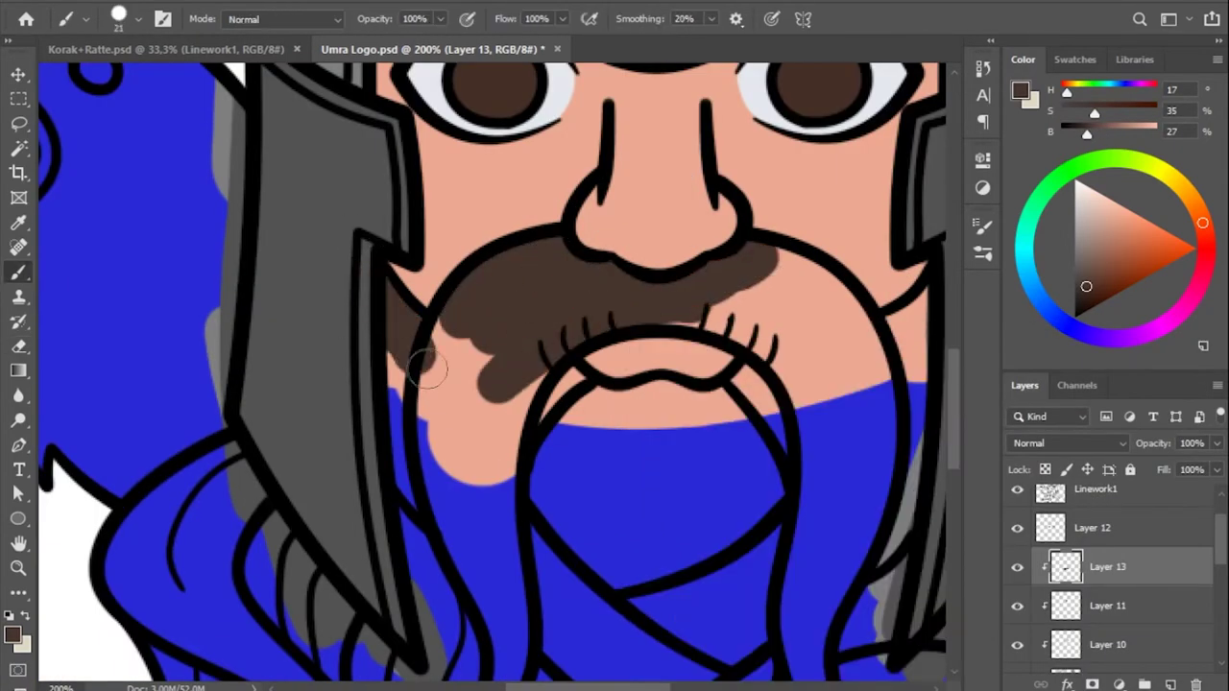
{"action": "left_click_drag", "start_coordinate": [413, 346], "coordinate": [462, 560]}
{"action": "left_click_drag", "start_coordinate": [603, 403], "coordinate": [877, 405]}
Resize the brush and paint the beard and remaining hair brown.
{"action": "right_click", "coordinate": [691, 317]}
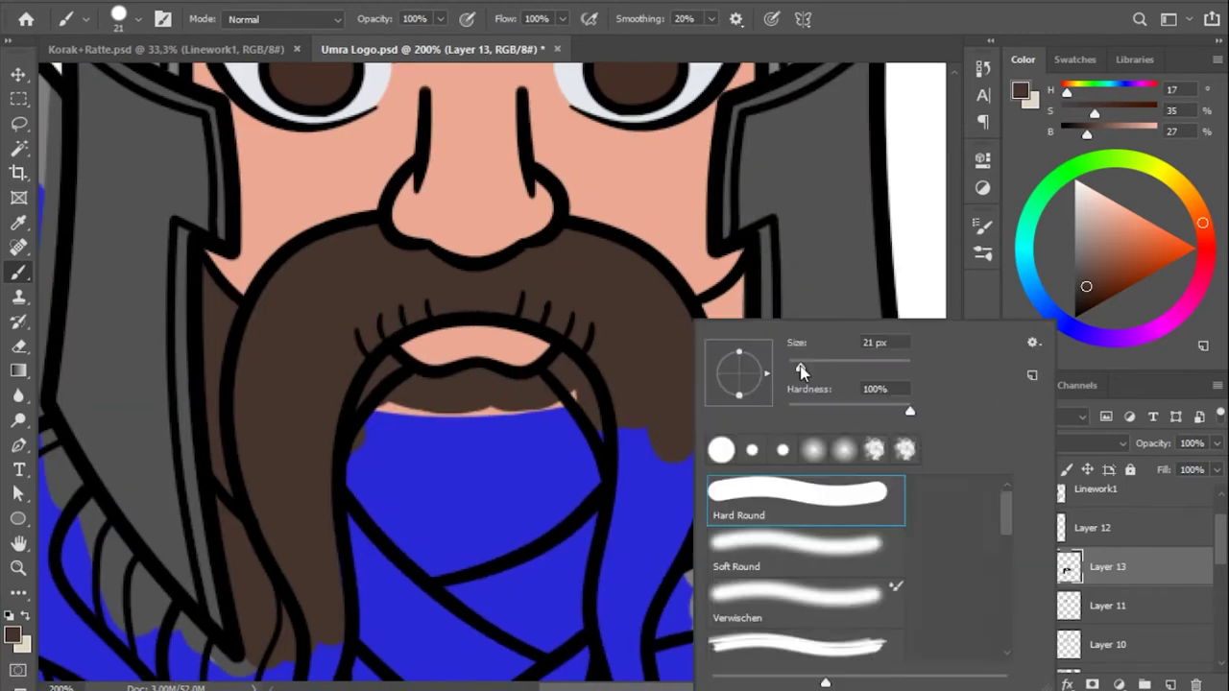
{"action": "key", "text": "Escape"}
{"action": "right_click", "coordinate": [597, 319]}
{"action": "left_click_drag", "start_coordinate": [696, 368], "coordinate": [737, 367]}
{"action": "mouse_move", "coordinate": [537, 365]}
{"action": "left_mouse_down"}
{"action": "mouse_move", "coordinate": [480, 445]}
{"action": "mouse_move", "coordinate": [471, 508]}
{"action": "left_mouse_up"}
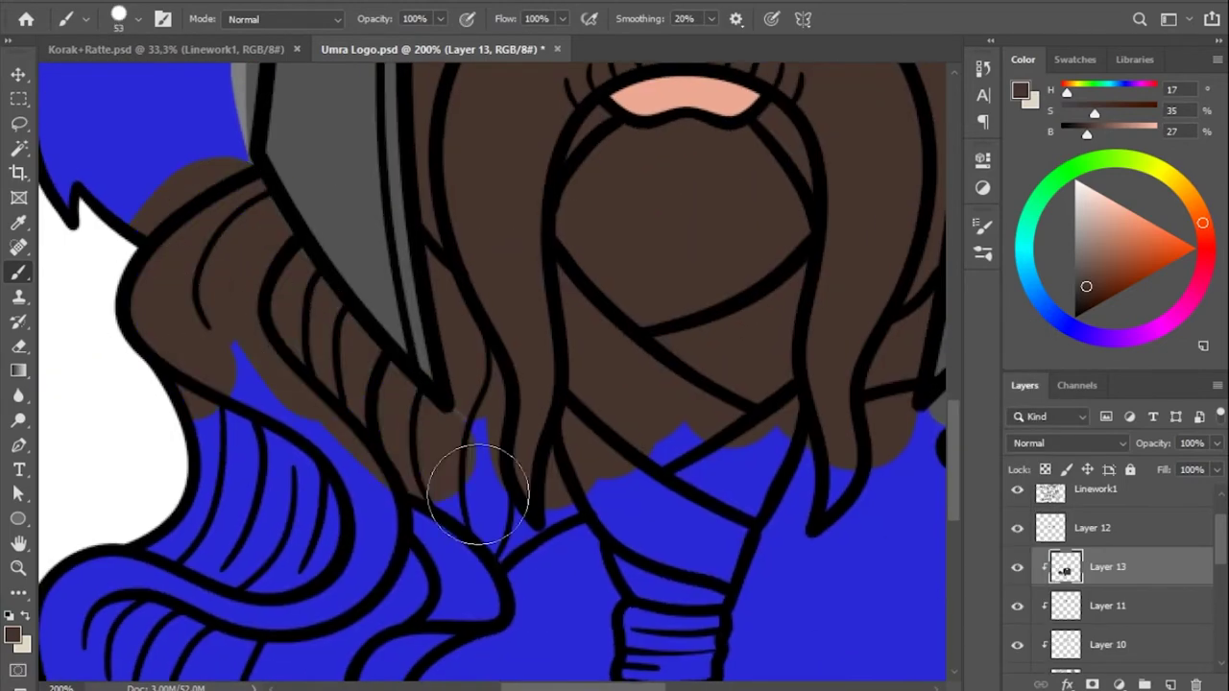
{"action": "mouse_move", "coordinate": [432, 317]}
{"action": "left_mouse_down"}
{"action": "mouse_move", "coordinate": [502, 576]}
{"action": "mouse_move", "coordinate": [364, 483]}
{"action": "mouse_move", "coordinate": [781, 406]}
{"action": "mouse_move", "coordinate": [438, 378]}
{"action": "mouse_move", "coordinate": [603, 431]}
{"action": "mouse_move", "coordinate": [625, 541]}
{"action": "mouse_move", "coordinate": [700, 631]}
{"action": "mouse_move", "coordinate": [522, 384]}
{"action": "mouse_move", "coordinate": [275, 176]}
{"action": "mouse_move", "coordinate": [378, 416]}
{"action": "mouse_move", "coordinate": [510, 182]}
{"action": "mouse_move", "coordinate": [407, 233]}
{"action": "mouse_move", "coordinate": [598, 192]}
{"action": "mouse_move", "coordinate": [787, 337]}
{"action": "mouse_move", "coordinate": [659, 316]}
{"action": "mouse_move", "coordinate": [769, 303]}
{"action": "mouse_move", "coordinate": [590, 393]}
{"action": "mouse_move", "coordinate": [512, 516]}
{"action": "mouse_move", "coordinate": [672, 360]}
{"action": "left_mouse_up"}
{"action": "right_click", "coordinate": [768, 303]}
Load Layer 13's hair selection and add a Hue/Saturation adjustment lowering saturation and lightness.
{"action": "key", "text": "ctrl+minus"}
{"action": "key", "text": "ctrl+minus"}
{"action": "left_click", "coordinate": [1104, 606]}
{"action": "left_click", "coordinate": [1065, 606], "text": "ctrl"}
{"action": "left_click", "coordinate": [1119, 683]}
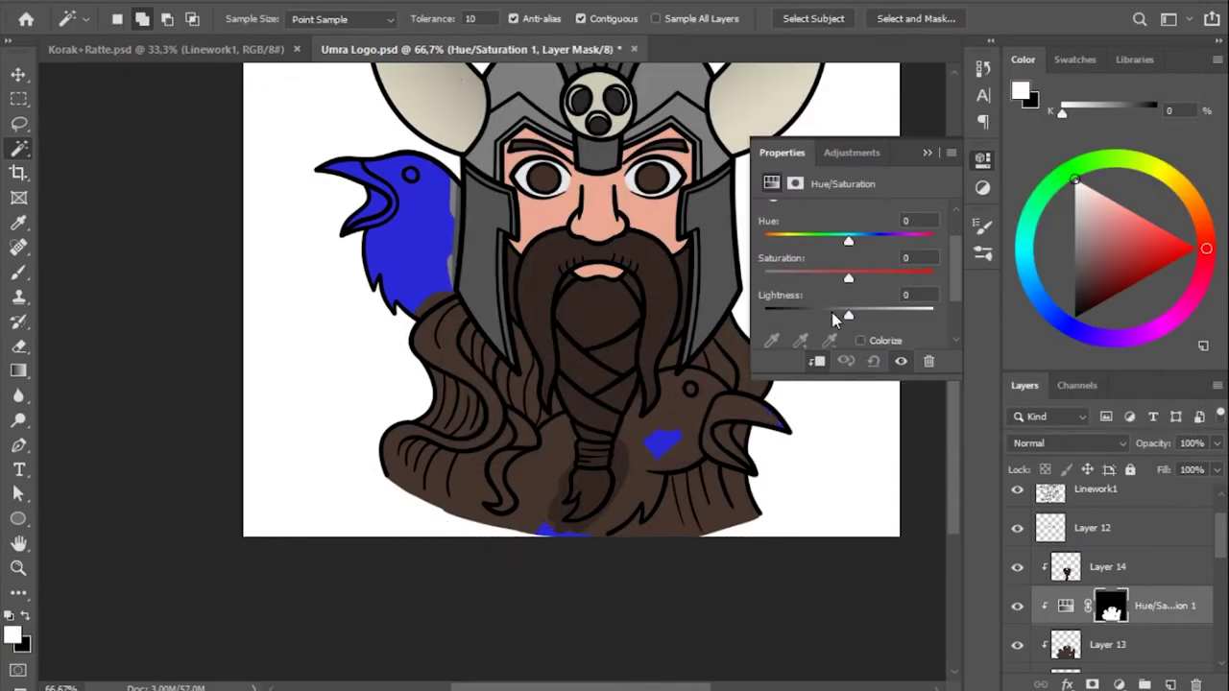
{"action": "left_click_drag", "start_coordinate": [849, 315], "coordinate": [824, 315]}
{"action": "mouse_move", "coordinate": [848, 278]}
{"action": "left_mouse_down"}
{"action": "mouse_move", "coordinate": [837, 281]}
{"action": "mouse_move", "coordinate": [838, 330]}
{"action": "left_mouse_up"}
Darken the Layer 14 shading with a second adjustment, merge down, and add empty Layer 15.
{"action": "left_click", "coordinate": [1065, 567], "text": "ctrl"}
{"action": "left_click", "coordinate": [1119, 684]}
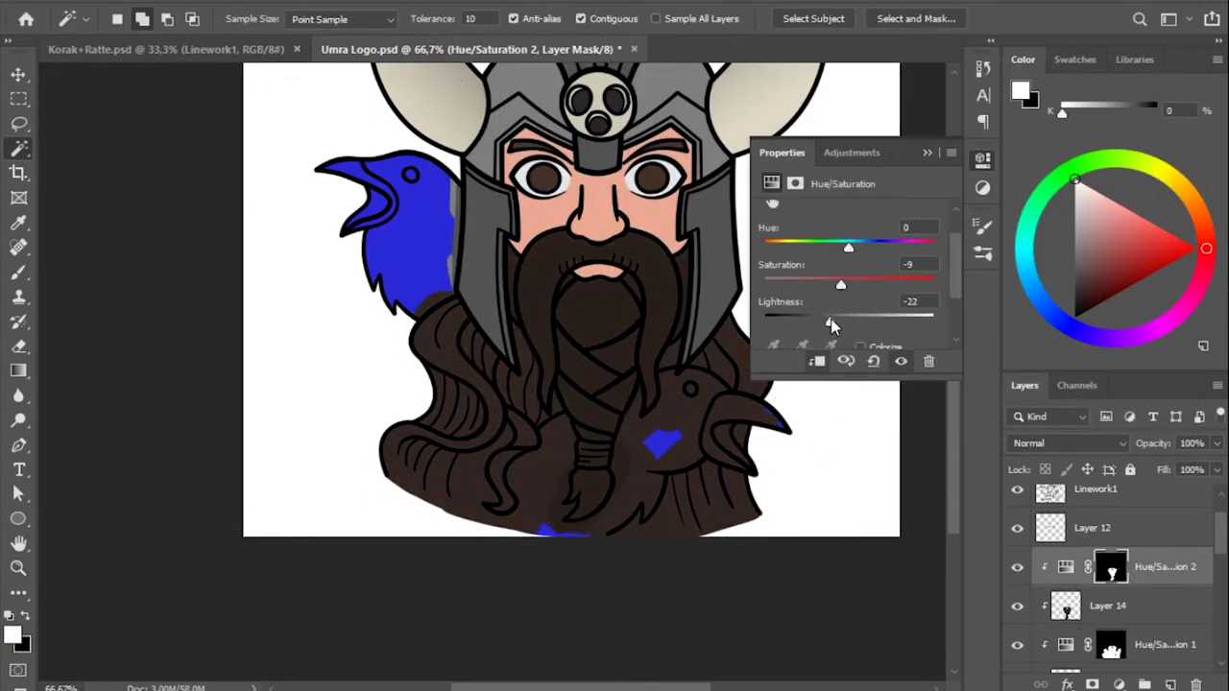
{"action": "key", "text": "ctrl+e"}
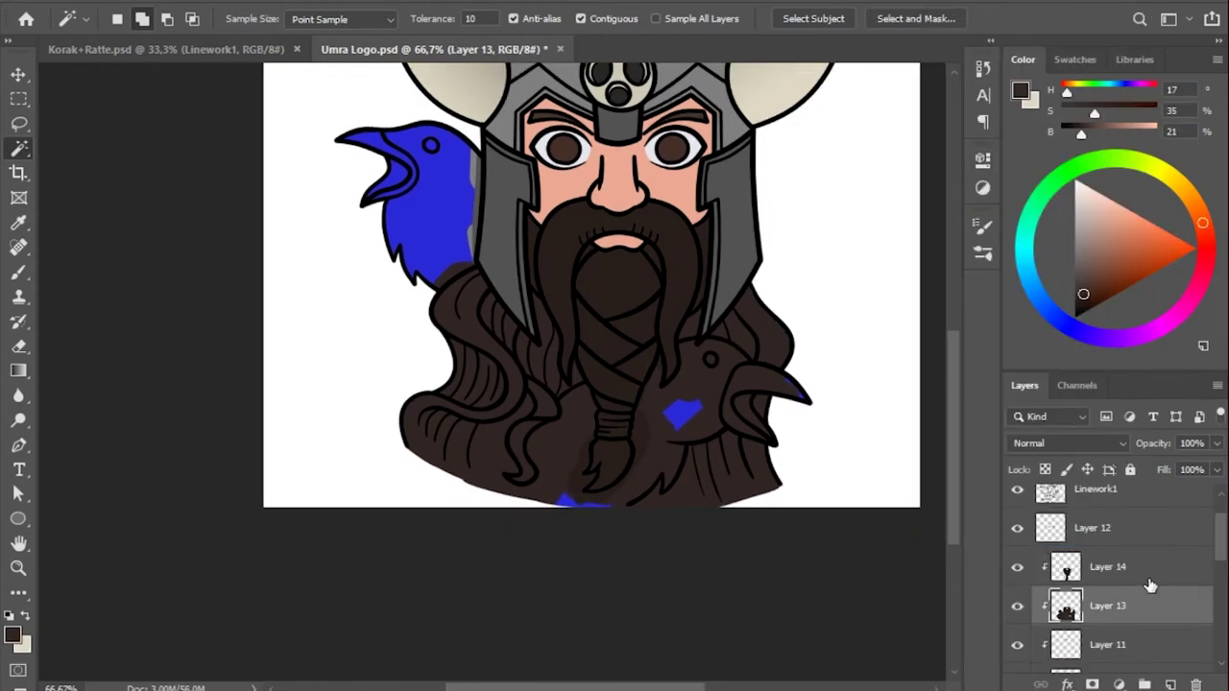
{"action": "key", "text": "ctrl+shift+alt+n"}
{"action": "key", "text": "b"}
{"action": "key", "text": "alt+bracketleft"}
{"action": "scroll", "coordinate": [774, 346], "scroll_direction": "up", "scroll_amount": 5}
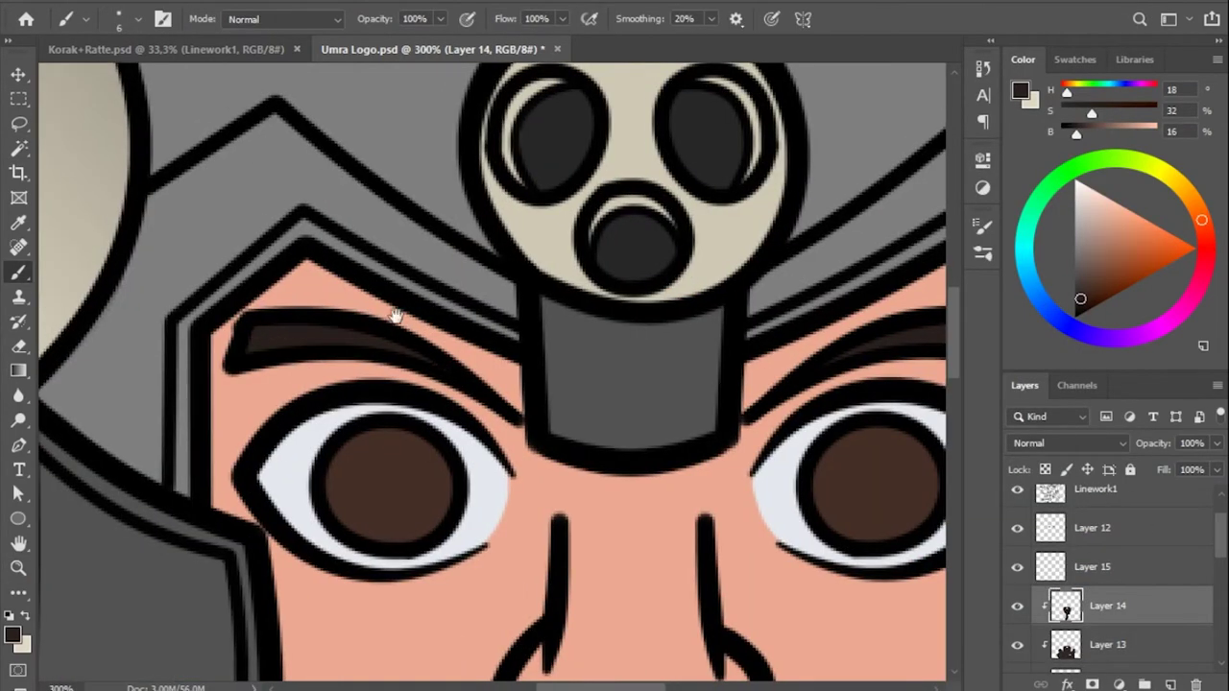
Zoom out to both ravens and start painting salmon over a raven's neck.
{"action": "key", "text": "z"}
{"action": "left_click", "coordinate": [394, 317], "text": "alt"}
{"action": "key", "text": "alt+bracketright"}
{"action": "scroll", "coordinate": [740, 471], "scroll_direction": "down", "scroll_amount": 2}
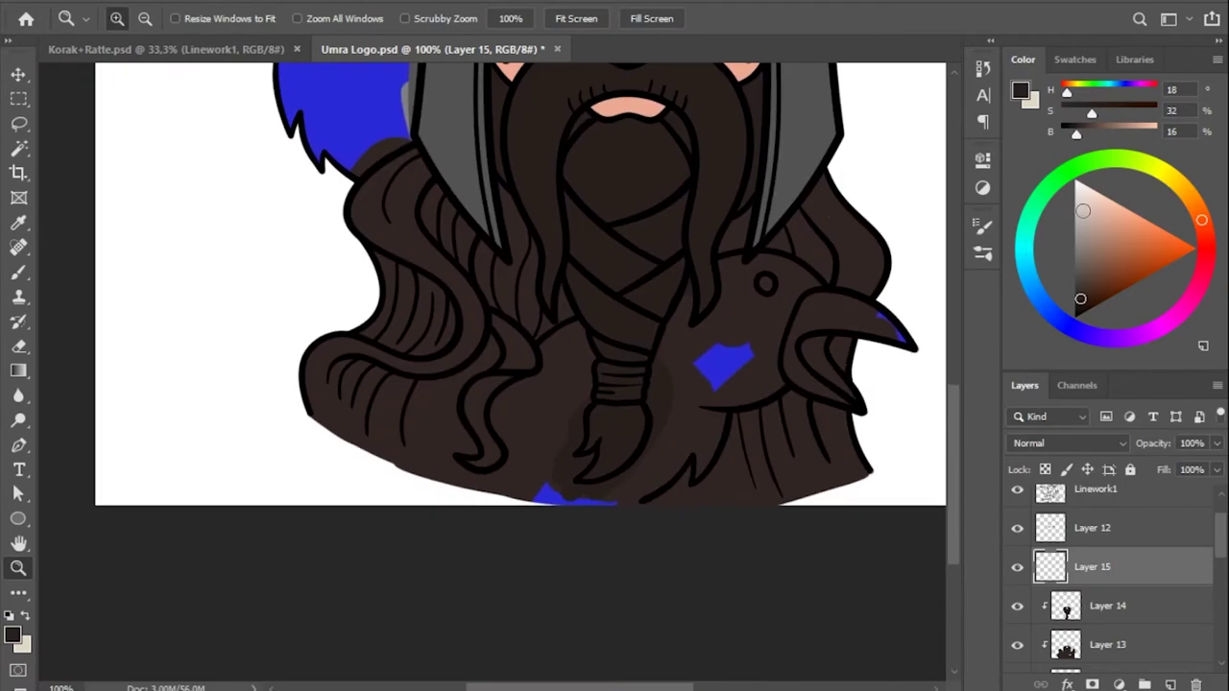
{"action": "key", "text": "b"}
{"action": "left_click_drag", "start_coordinate": [740, 322], "coordinate": [759, 288]}
{"action": "scroll", "coordinate": [759, 288], "scroll_direction": "up", "scroll_amount": 5}
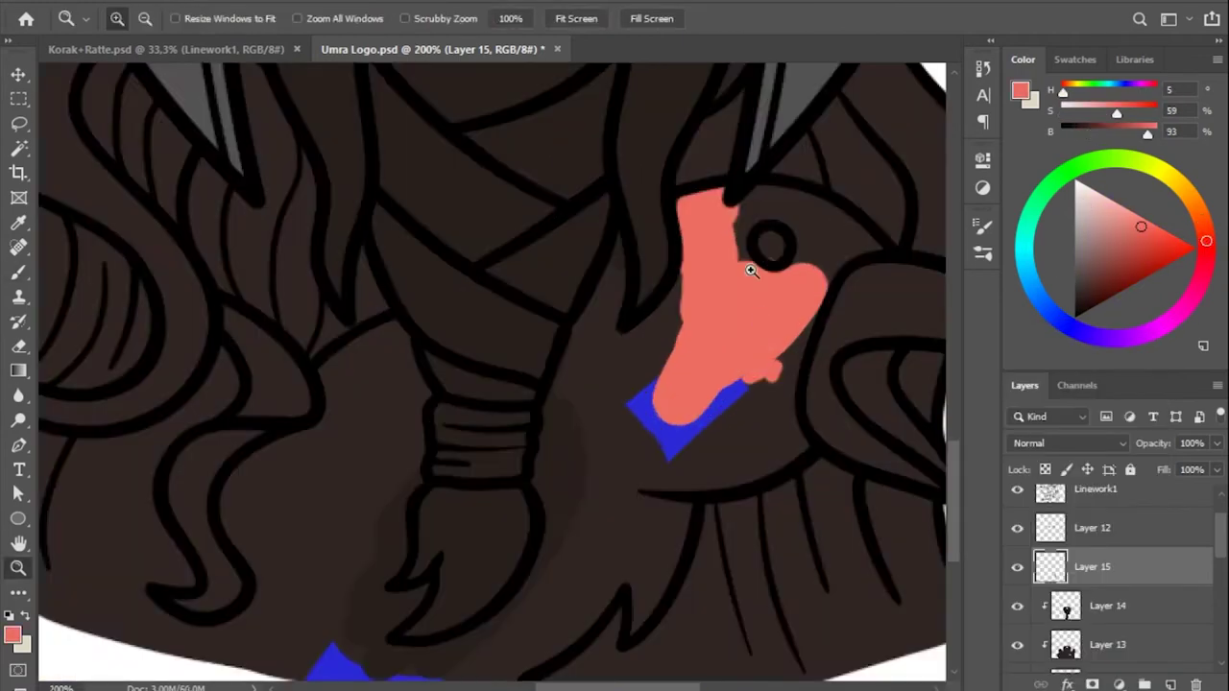
{"action": "left_click_drag", "start_coordinate": [711, 345], "coordinate": [572, 413]}
With a smaller brush, fill the raven's neck, beak, jaw line and area below the jaw.
{"action": "right_click", "coordinate": [573, 413]}
{"action": "left_click_drag", "start_coordinate": [759, 340], "coordinate": [701, 340]}
{"action": "left_click_drag", "start_coordinate": [538, 499], "coordinate": [677, 381]}
{"action": "scroll", "coordinate": [678, 381], "scroll_direction": "right", "scroll_amount": 4}
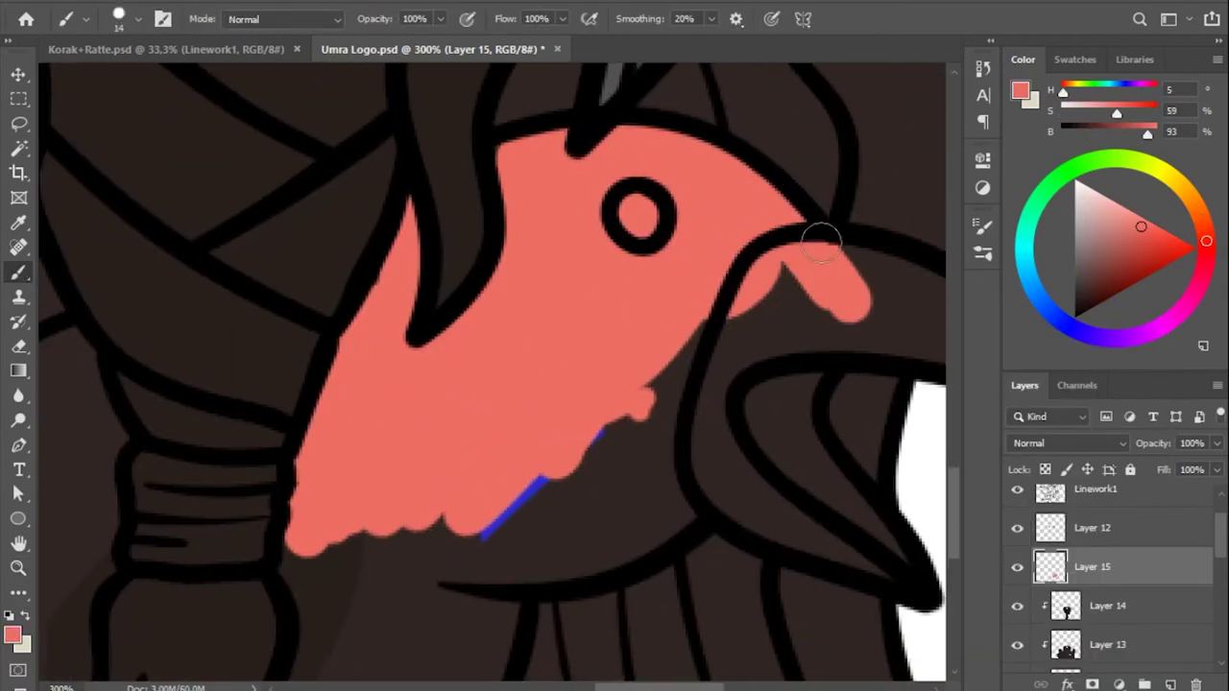
{"action": "left_click_drag", "start_coordinate": [826, 403], "coordinate": [536, 319]}
{"action": "mouse_move", "coordinate": [614, 404]}
{"action": "left_mouse_down"}
{"action": "mouse_move", "coordinate": [527, 513]}
{"action": "mouse_move", "coordinate": [447, 335]}
{"action": "left_mouse_up"}
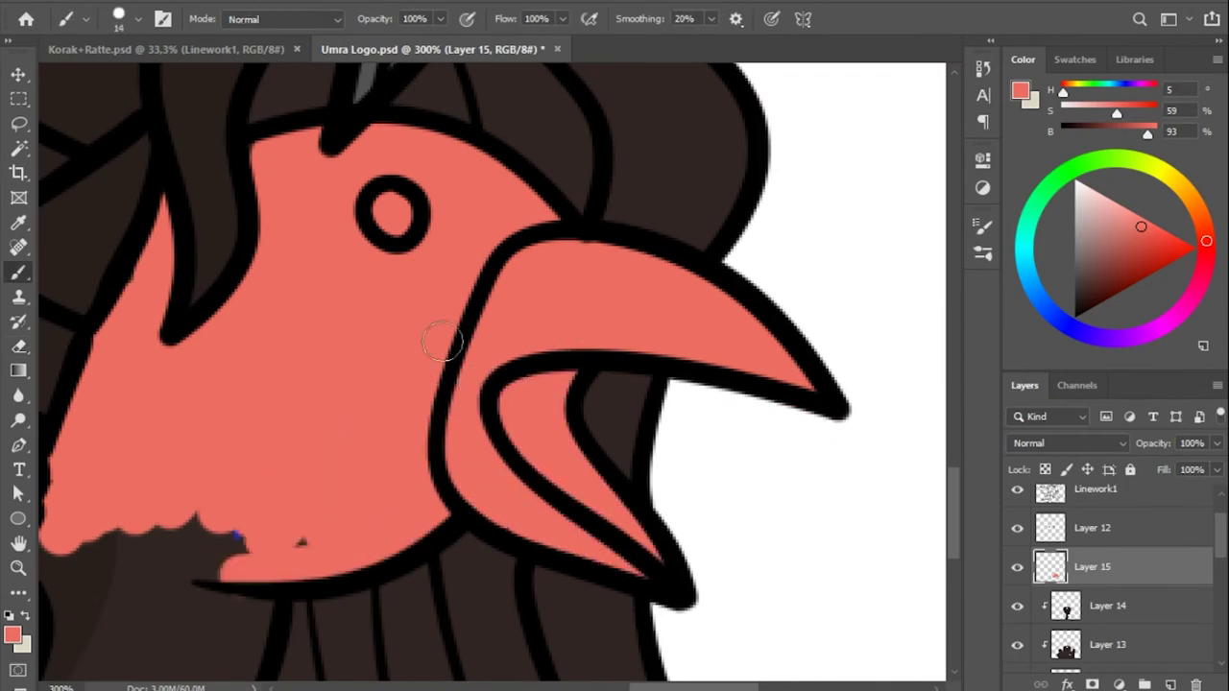
{"action": "scroll", "coordinate": [956, 516], "scroll_direction": "down", "scroll_amount": 3}
{"action": "scroll", "coordinate": [956, 516], "scroll_direction": "left", "scroll_amount": 6}
{"action": "scroll", "coordinate": [956, 516], "scroll_direction": "down", "scroll_amount": 1}
{"action": "left_click_drag", "start_coordinate": [377, 557], "coordinate": [574, 497]}
{"action": "scroll", "coordinate": [576, 506], "scroll_direction": "down", "scroll_amount": 3}
Fill the raven's lower body, lower-left gaps and the gap beside the braid end.
{"action": "right_click", "coordinate": [554, 312]}
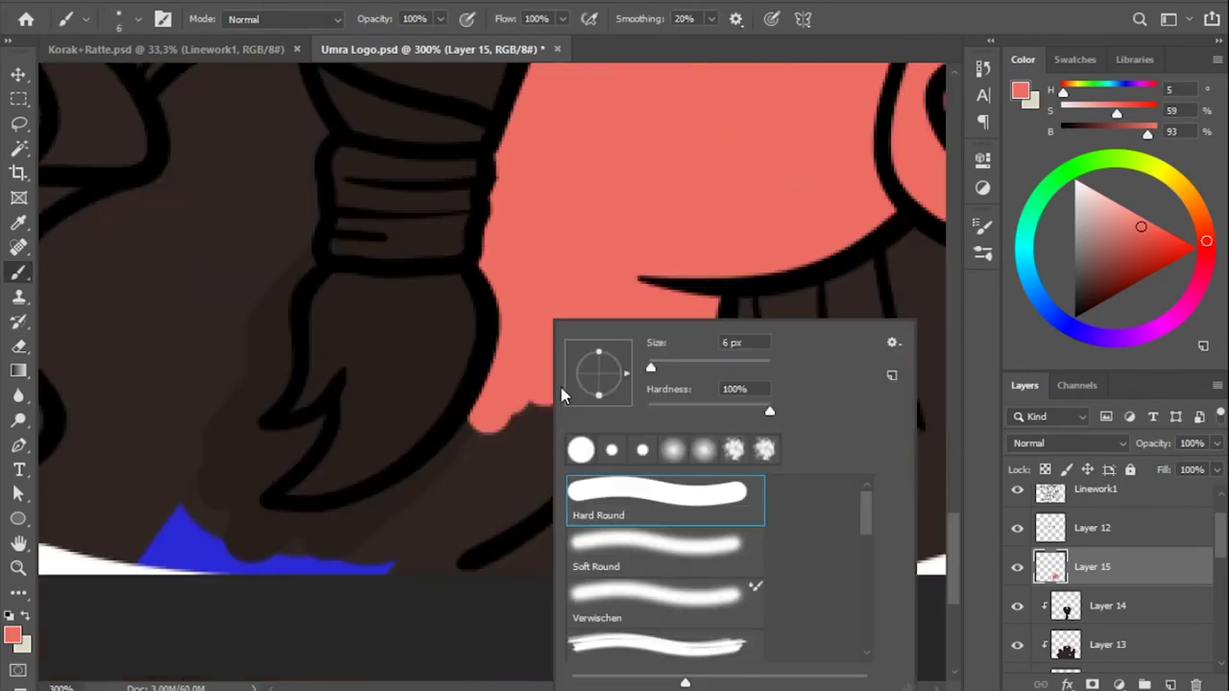
{"action": "left_click_drag", "start_coordinate": [649, 359], "coordinate": [657, 359]}
{"action": "left_click_drag", "start_coordinate": [422, 499], "coordinate": [576, 426]}
{"action": "scroll", "coordinate": [714, 365], "scroll_direction": "left", "scroll_amount": 3}
{"action": "right_click", "coordinate": [551, 318]}
{"action": "key", "text": "Escape"}
{"action": "scroll", "coordinate": [426, 439], "scroll_direction": "up", "scroll_amount": 3}
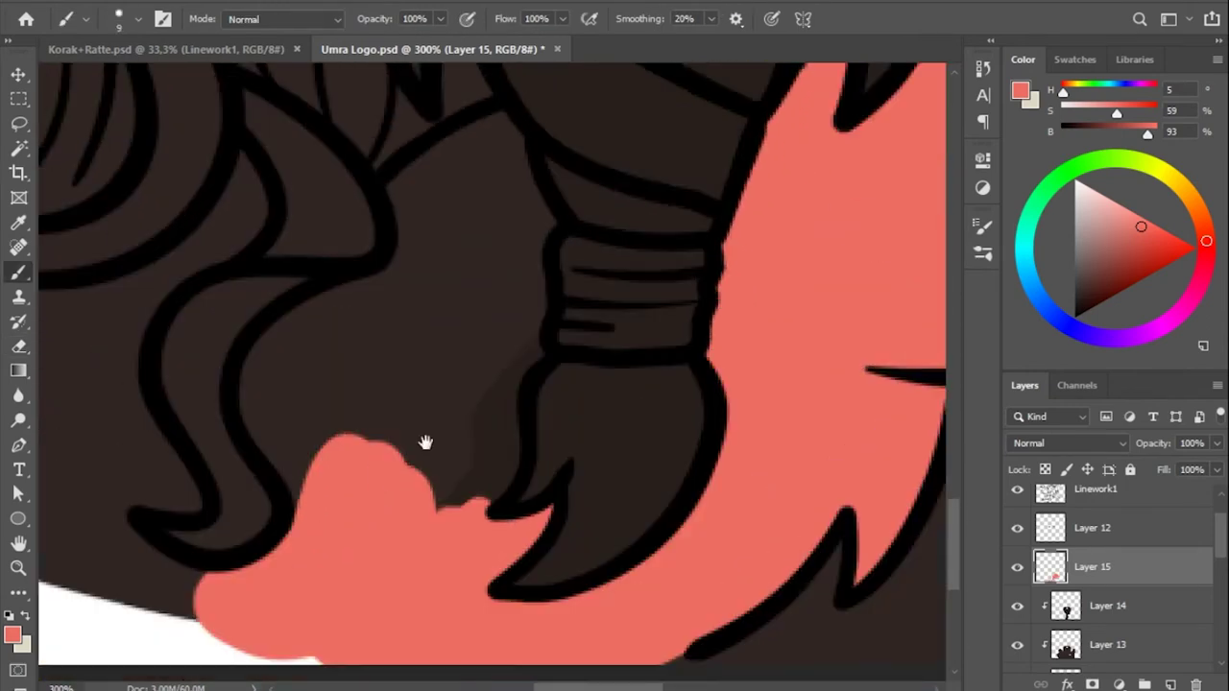
{"action": "mouse_move", "coordinate": [411, 316]}
{"action": "left_mouse_down"}
{"action": "mouse_move", "coordinate": [507, 135]}
{"action": "mouse_move", "coordinate": [443, 551]}
{"action": "mouse_move", "coordinate": [459, 234]}
{"action": "left_mouse_up"}
{"action": "key", "text": "]"}
Redraw the missing black hair outline at the bottom, then swap back to salmon.
{"action": "right_click", "coordinate": [576, 300]}
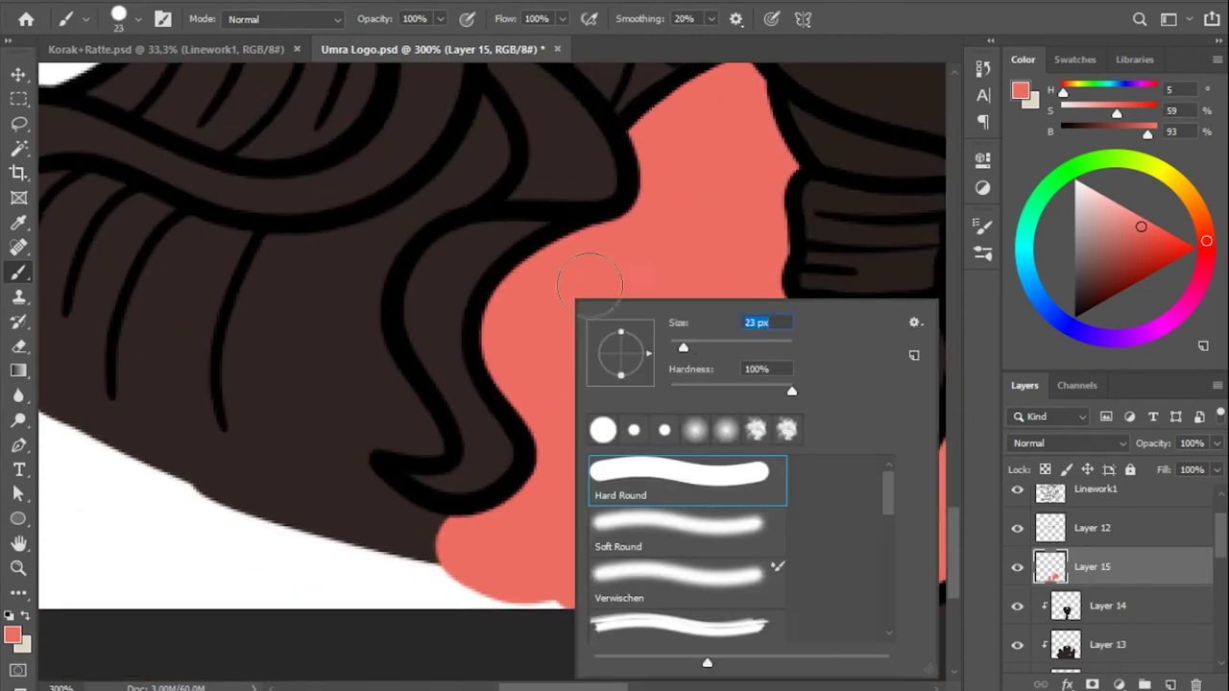
{"action": "key", "text": "Escape"}
{"action": "scroll", "coordinate": [656, 375], "scroll_direction": "down", "scroll_amount": 3}
{"action": "key", "text": "alt+]"}
{"action": "key", "text": "alt+]"}
{"action": "right_click", "coordinate": [677, 320]}
{"action": "left_click_drag", "start_coordinate": [780, 367], "coordinate": [774, 368]}
{"action": "key", "text": "Return"}
{"action": "left_click_drag", "start_coordinate": [548, 470], "coordinate": [502, 540]}
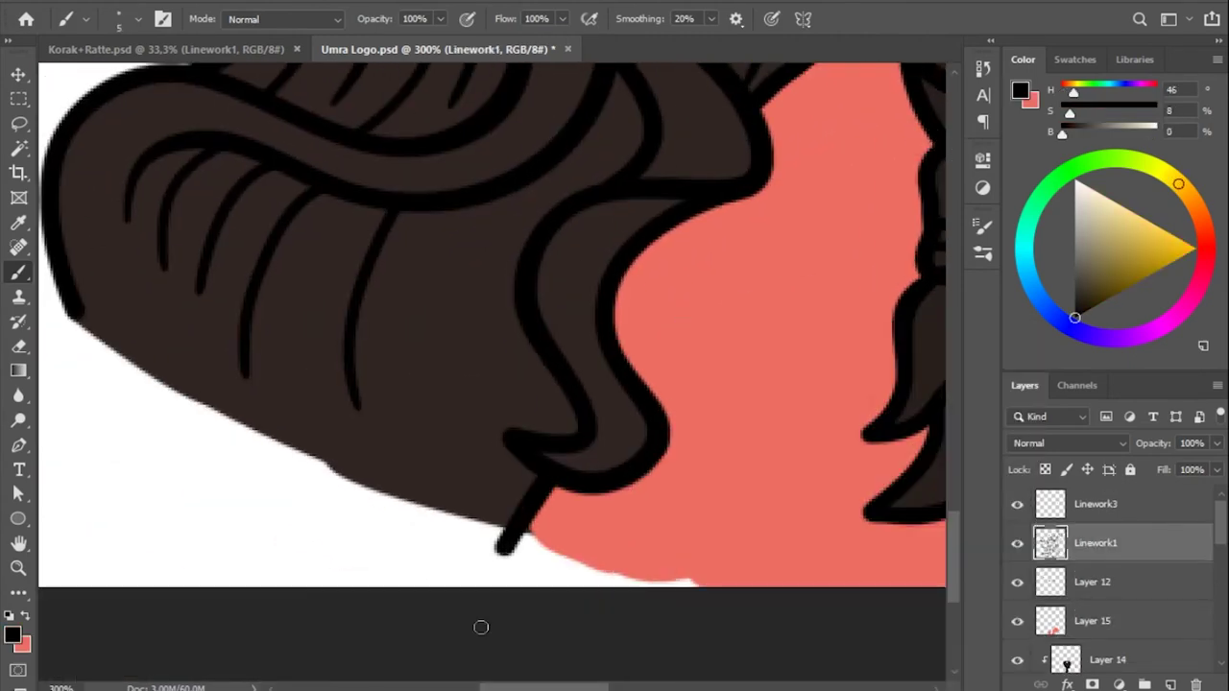
{"action": "key", "text": "alt+["}
{"action": "key", "text": "alt+["}
{"action": "key", "text": "x"}
Paint salmon over the left raven's head and down its blue neck.
{"action": "scroll", "coordinate": [587, 270], "scroll_direction": "up", "scroll_amount": 3}
{"action": "scroll", "coordinate": [436, 358], "scroll_direction": "up", "scroll_amount": 2}
{"action": "left_click_drag", "start_coordinate": [288, 441], "coordinate": [425, 310]}
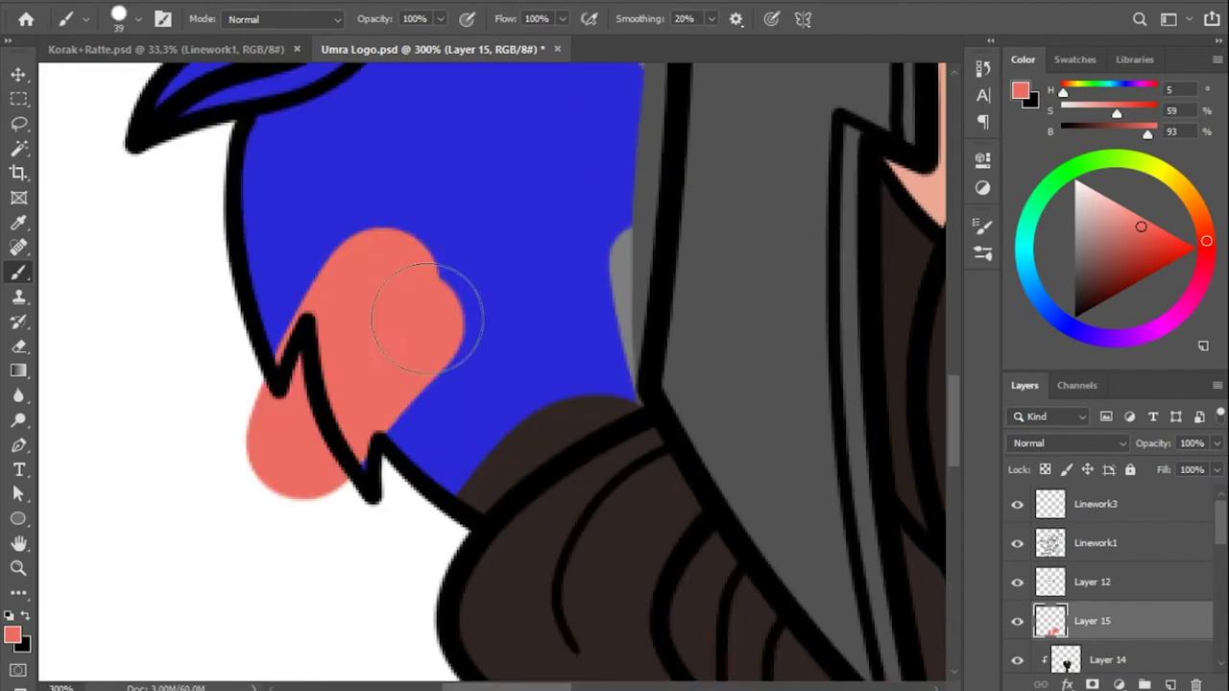
{"action": "key", "text": "ctrl+z"}
{"action": "left_click", "coordinate": [429, 218]}
{"action": "left_click_drag", "start_coordinate": [348, 274], "coordinate": [356, 413]}
{"action": "left_click_drag", "start_coordinate": [480, 461], "coordinate": [629, 192]}
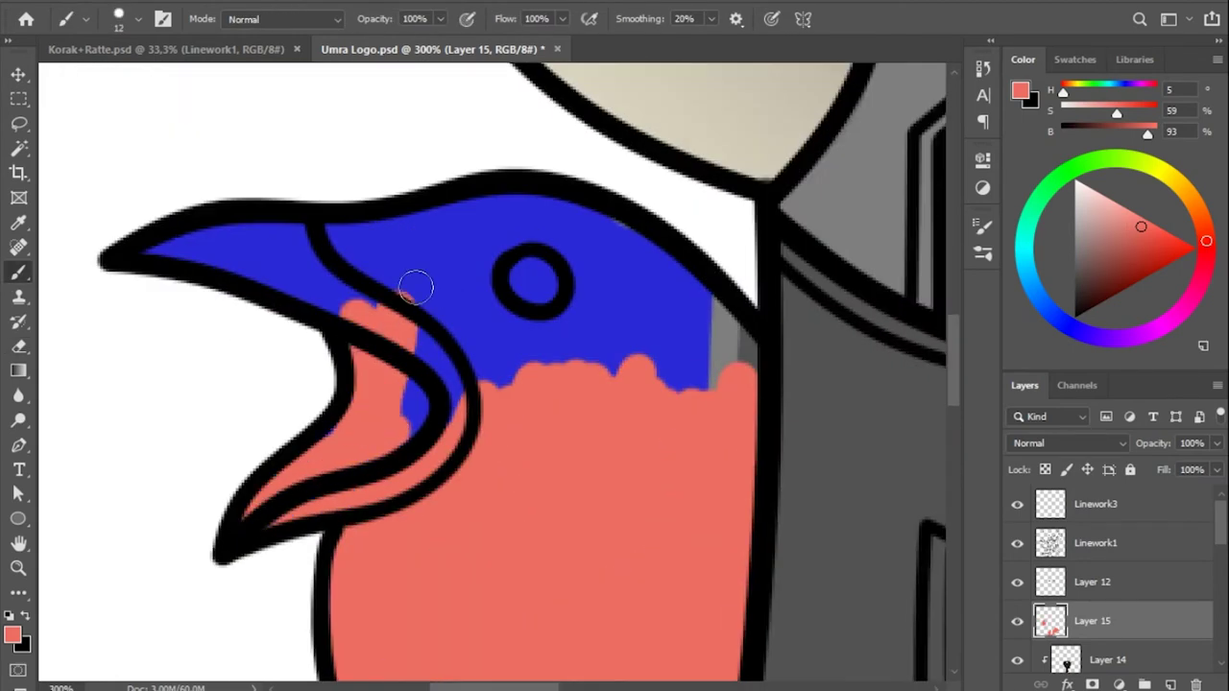
With a larger brush, cover the raven's blue head and open beak in salmon.
{"action": "right_click", "coordinate": [478, 319]}
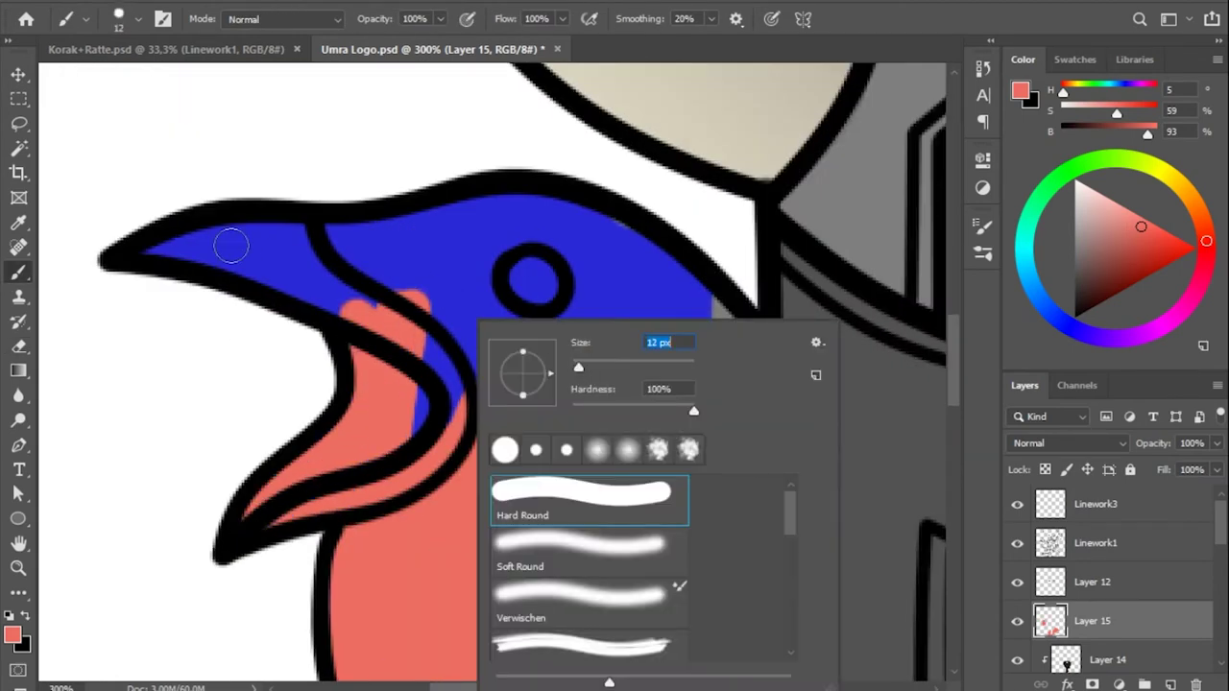
{"action": "key", "text": "Return"}
{"action": "left_click_drag", "start_coordinate": [336, 288], "coordinate": [135, 230]}
{"action": "mouse_move", "coordinate": [250, 278]}
{"action": "left_mouse_down"}
{"action": "mouse_move", "coordinate": [562, 255]}
{"action": "mouse_move", "coordinate": [545, 451]}
{"action": "left_mouse_up"}
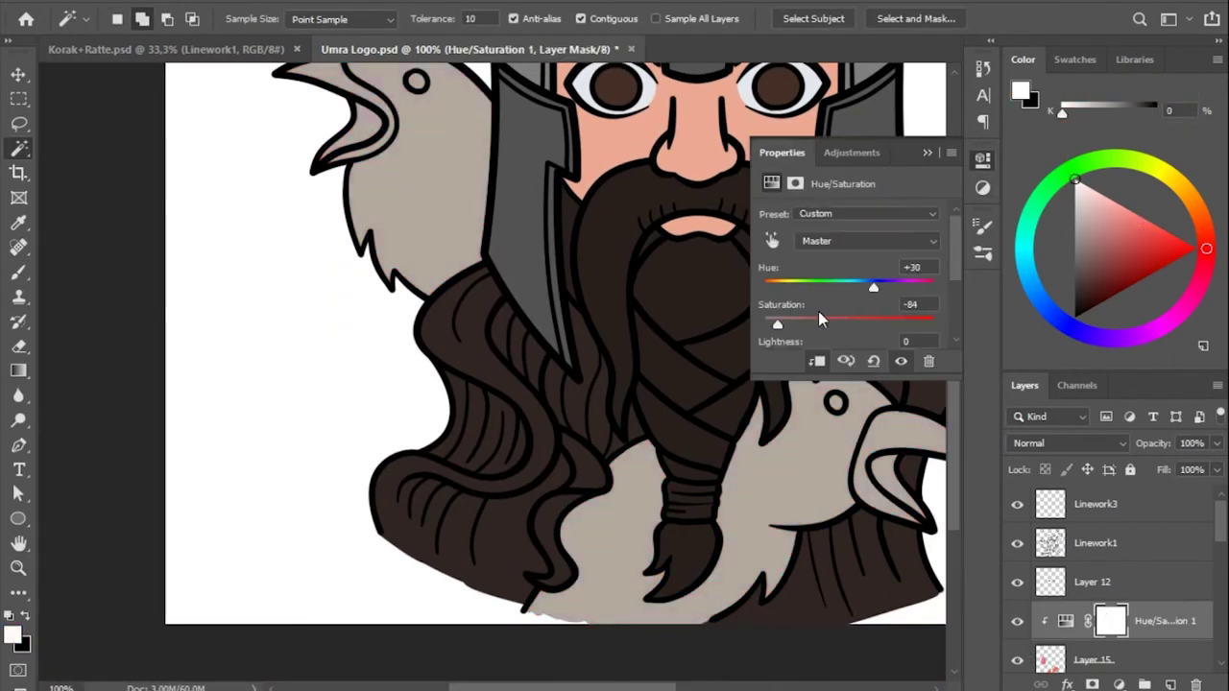
Recolour the ravens with Hue/Saturation (Hue -135, Saturation -81, Lightness -80) and merge it down.
{"action": "left_click_drag", "start_coordinate": [873, 286], "coordinate": [779, 286]}
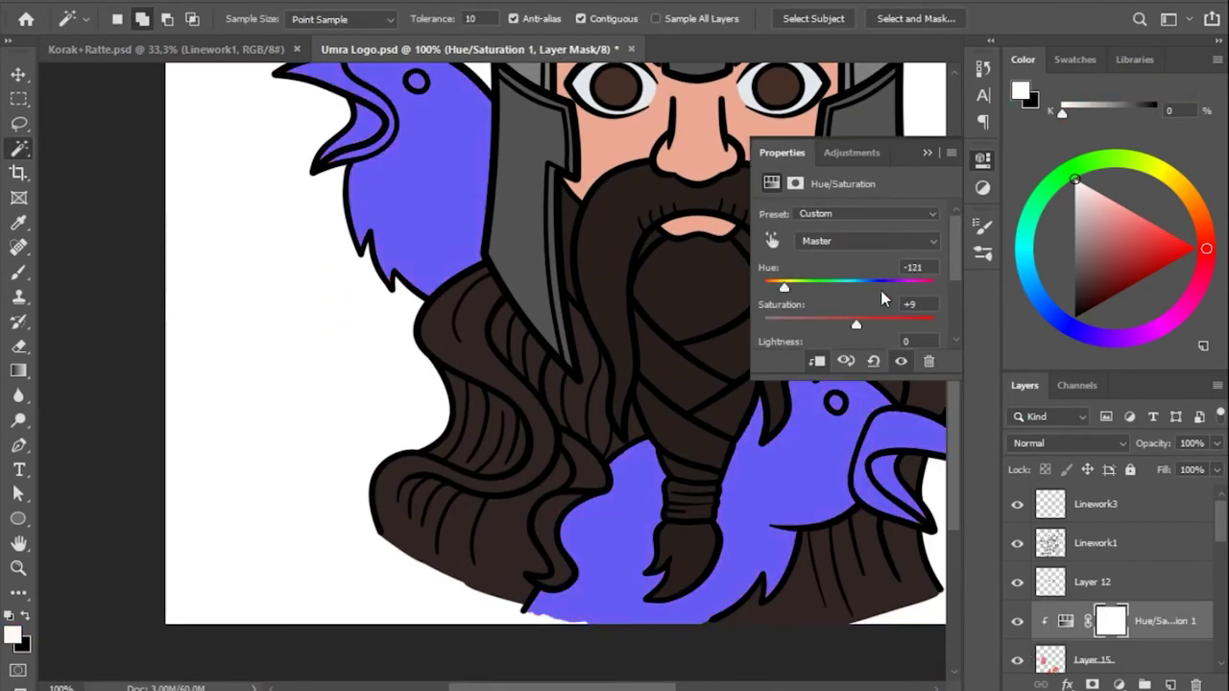
{"action": "mouse_move", "coordinate": [845, 323]}
{"action": "left_mouse_down"}
{"action": "mouse_move", "coordinate": [780, 324]}
{"action": "mouse_move", "coordinate": [783, 338]}
{"action": "left_mouse_up"}
{"action": "scroll", "coordinate": [845, 288], "scroll_direction": "down", "scroll_amount": 1}
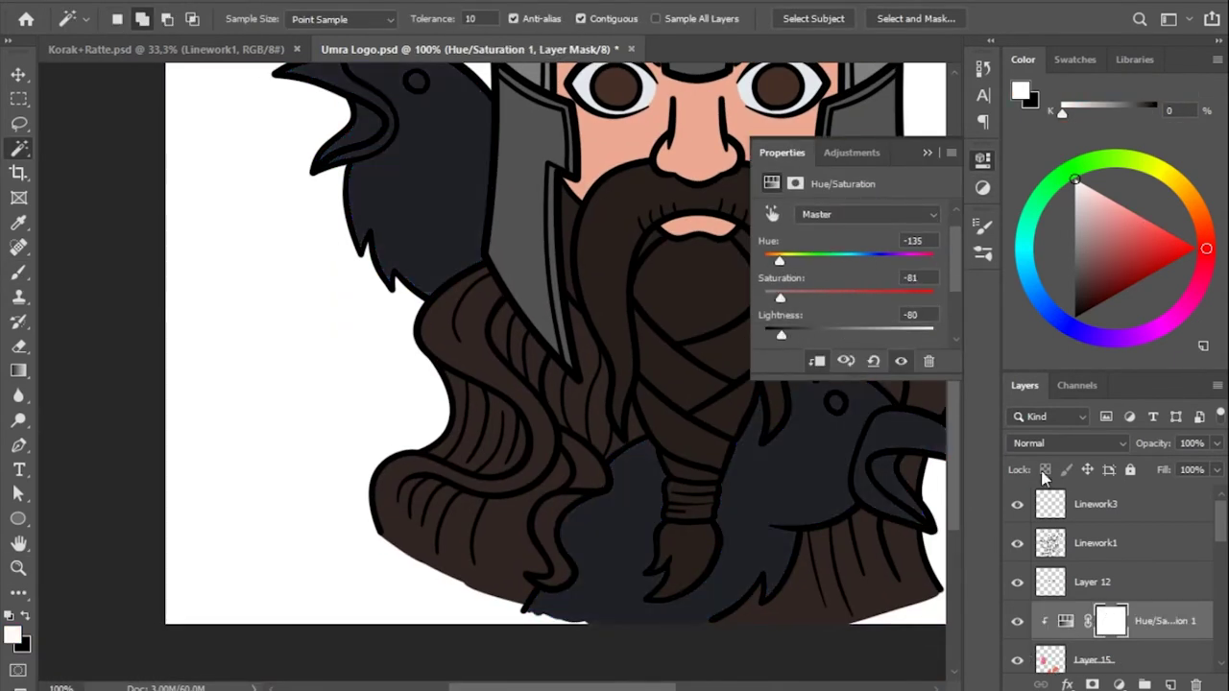
{"action": "key", "text": "ctrl+e"}
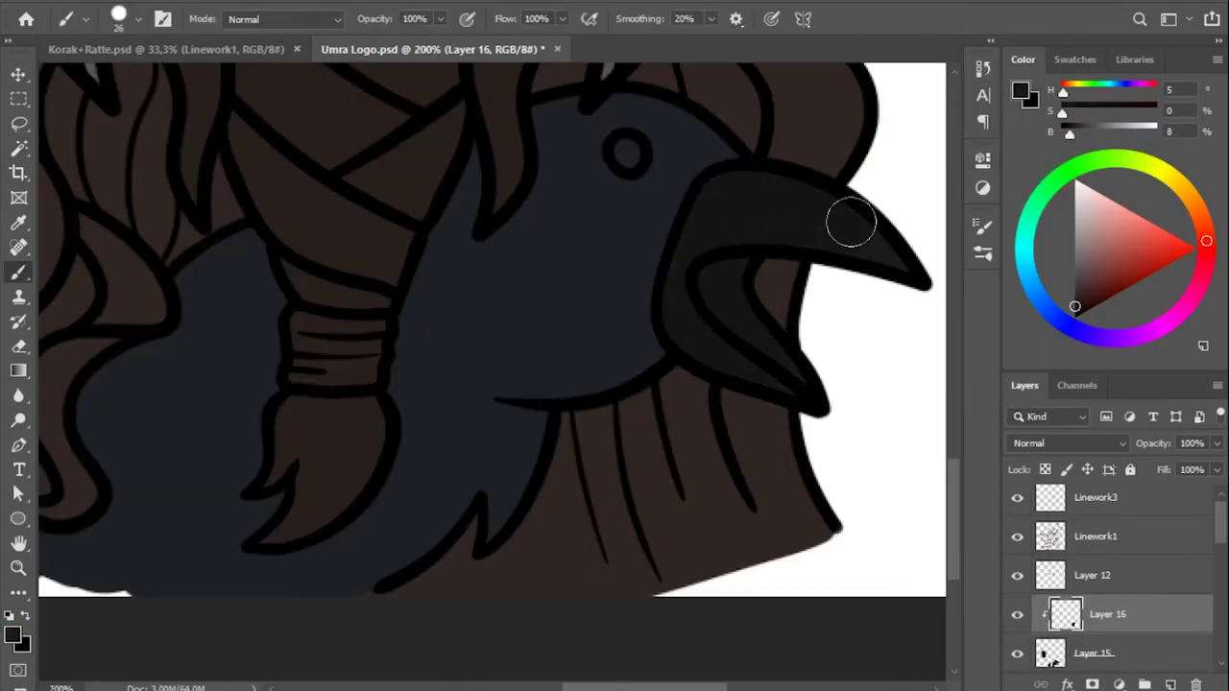
Paint both ravens' open beak interiors near-black.
{"action": "left_click", "coordinate": [769, 282], "text": "alt"}
{"action": "mouse_move", "coordinate": [768, 282]}
{"action": "left_mouse_down"}
{"action": "mouse_move", "coordinate": [739, 365]}
{"action": "mouse_move", "coordinate": [538, 205]}
{"action": "mouse_move", "coordinate": [518, 288]}
{"action": "left_mouse_up"}
{"action": "left_click_drag", "start_coordinate": [699, 240], "coordinate": [546, 329]}
{"action": "left_click", "coordinate": [1094, 575]}
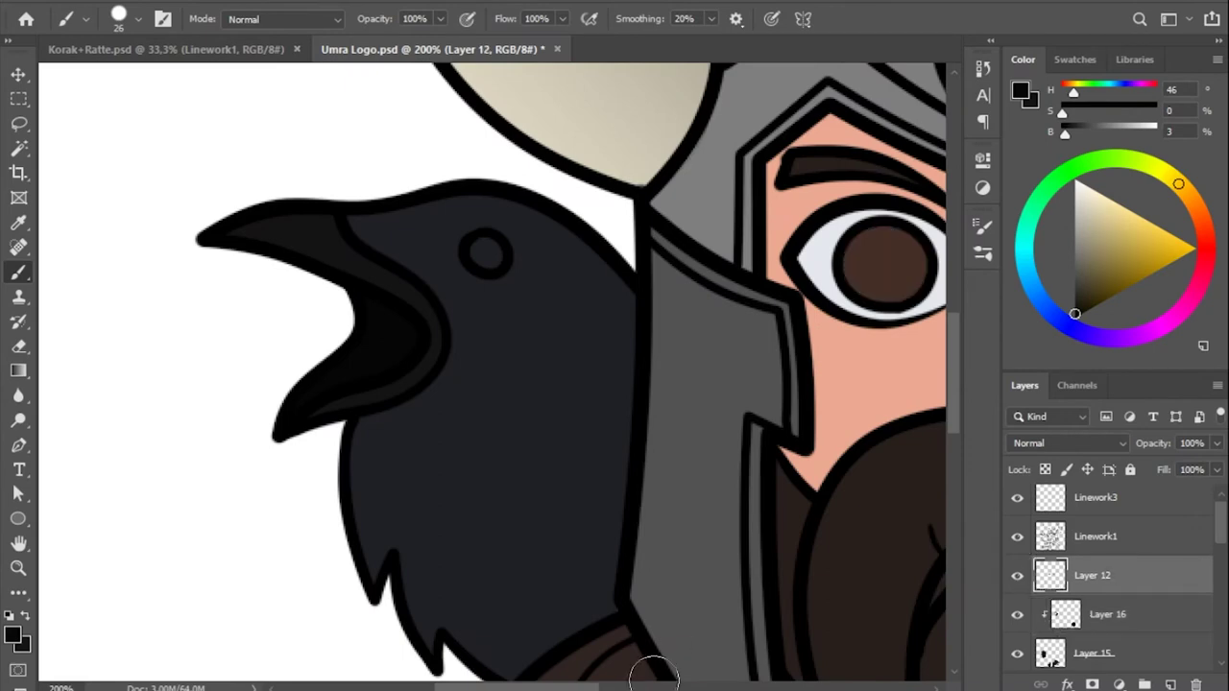
{"action": "left_click", "coordinate": [644, 662], "text": "alt"}
{"action": "left_click_drag", "start_coordinate": [749, 422], "coordinate": [738, 474]}
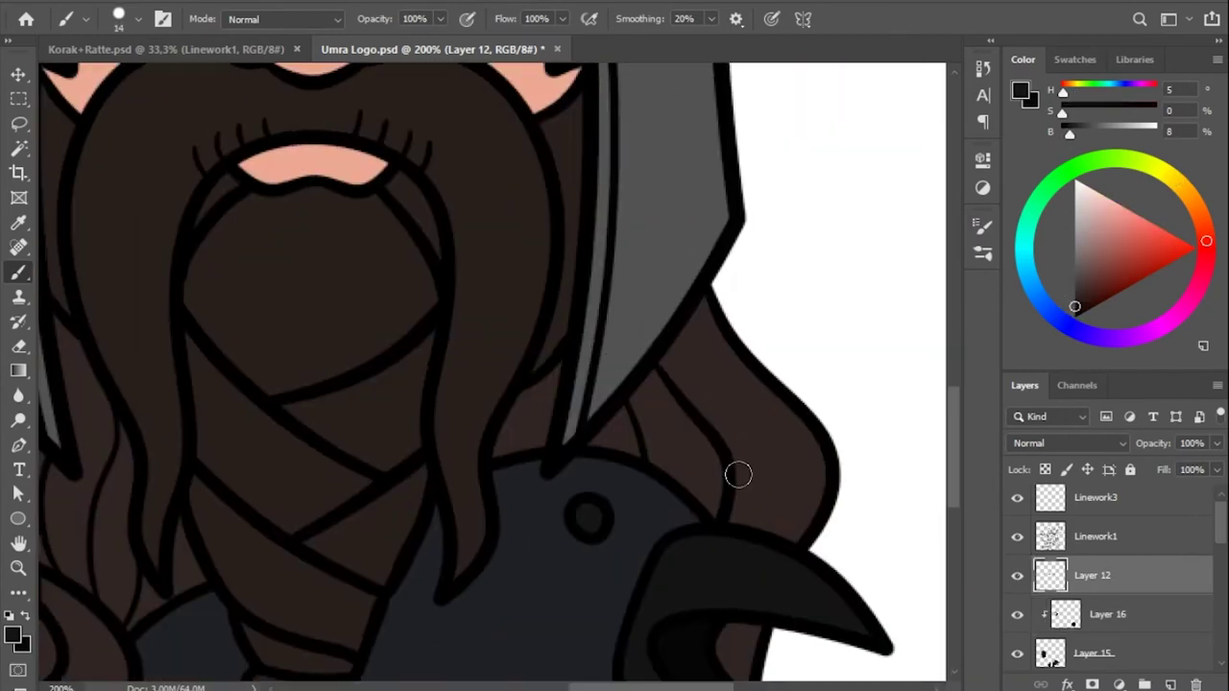
Darken the selected raven beak with a Hue/Saturation lightness tweak and merge it down.
{"action": "left_click", "coordinate": [1073, 619]}
{"action": "scroll", "coordinate": [664, 464], "scroll_direction": "down", "scroll_amount": 2}
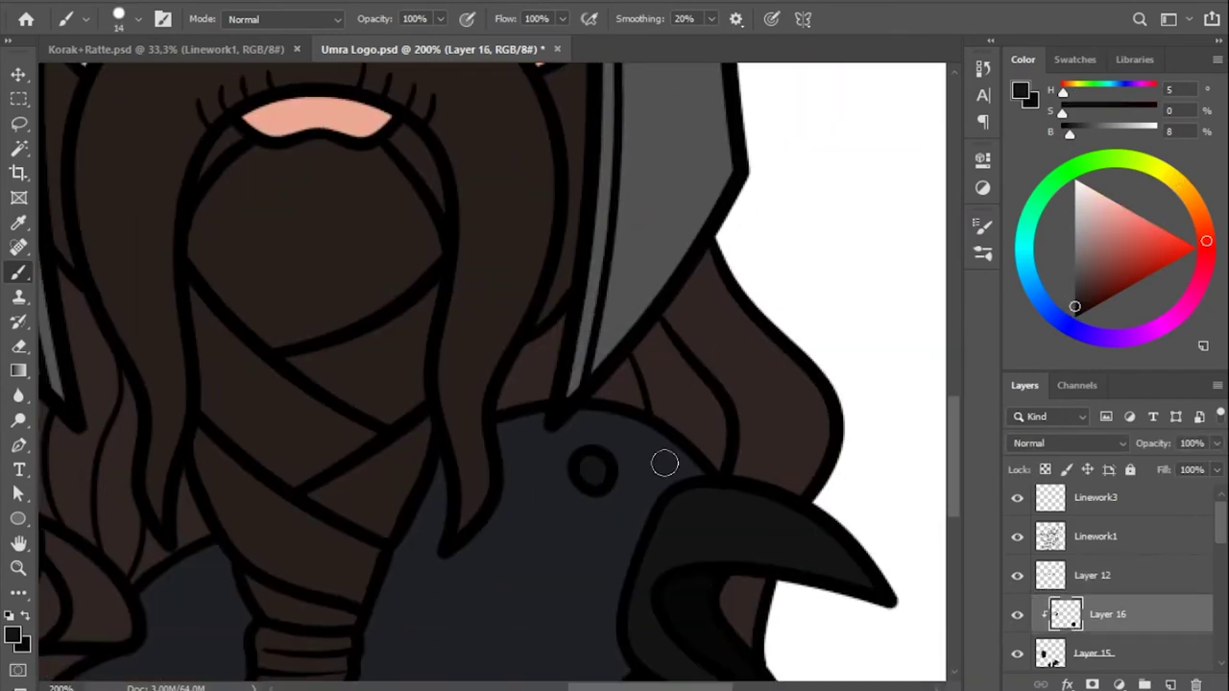
{"action": "left_click", "coordinate": [985, 197]}
{"action": "key", "text": "ctrl+z"}
{"action": "key", "text": "w"}
{"action": "mouse_move", "coordinate": [866, 184]}
{"action": "left_mouse_down"}
{"action": "mouse_move", "coordinate": [617, 531]}
{"action": "mouse_move", "coordinate": [549, 348]}
{"action": "left_mouse_up"}
{"action": "left_click", "coordinate": [364, 168]}
{"action": "left_click", "coordinate": [983, 187]}
{"action": "left_click_drag", "start_coordinate": [849, 318], "coordinate": [847, 331]}
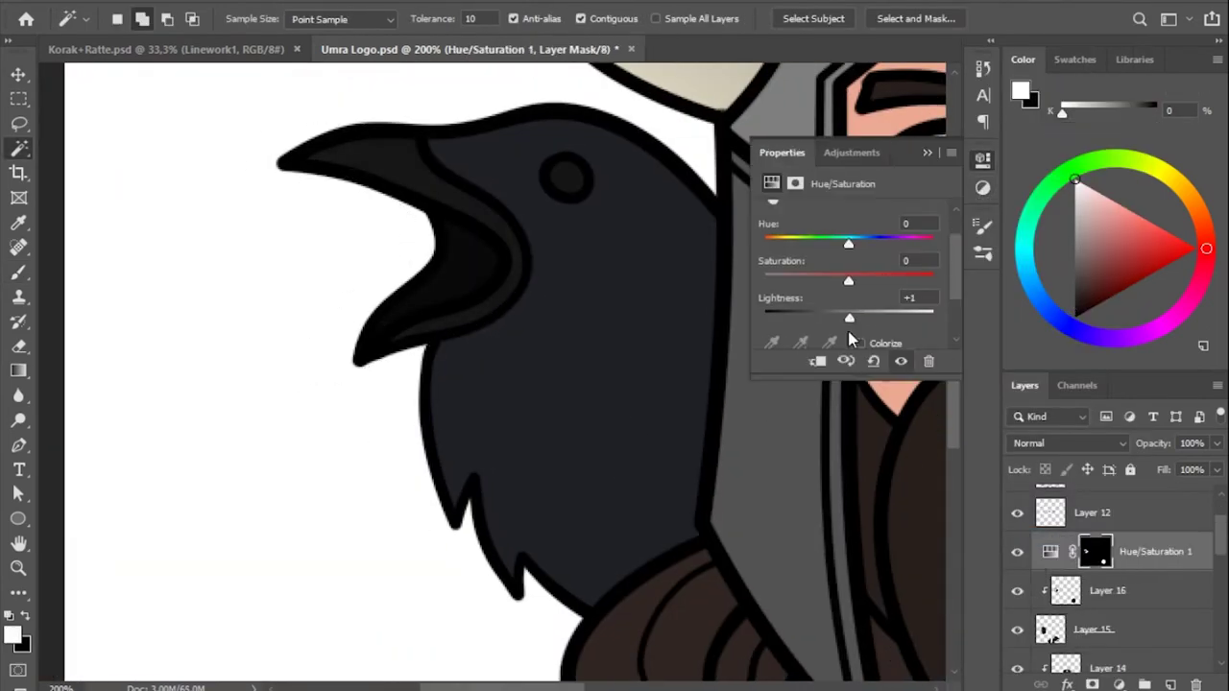
{"action": "right_click", "coordinate": [1152, 551]}
{"action": "left_click", "coordinate": [998, 538]}
Select the warrior's left and right brown irises.
{"action": "left_click_drag", "start_coordinate": [798, 274], "coordinate": [375, 246]}
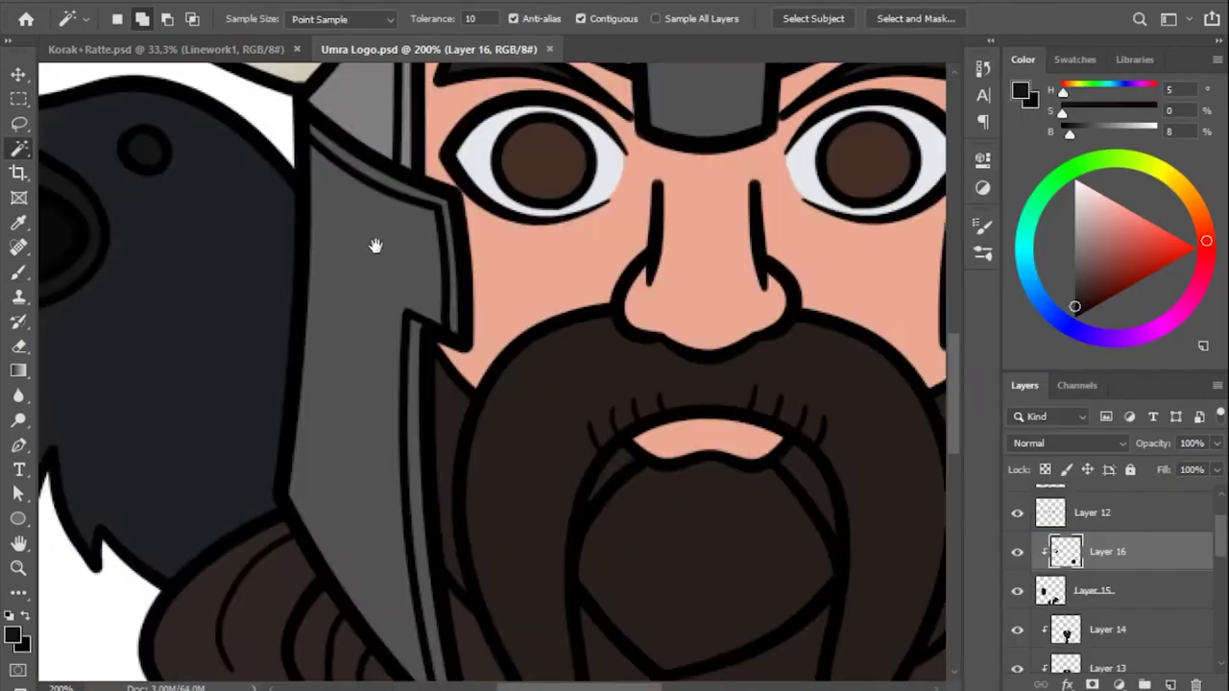
{"action": "left_click_drag", "start_coordinate": [901, 467], "coordinate": [996, 568]}
{"action": "left_click", "coordinate": [243, 254]}
{"action": "left_click", "coordinate": [583, 242], "text": "shift"}
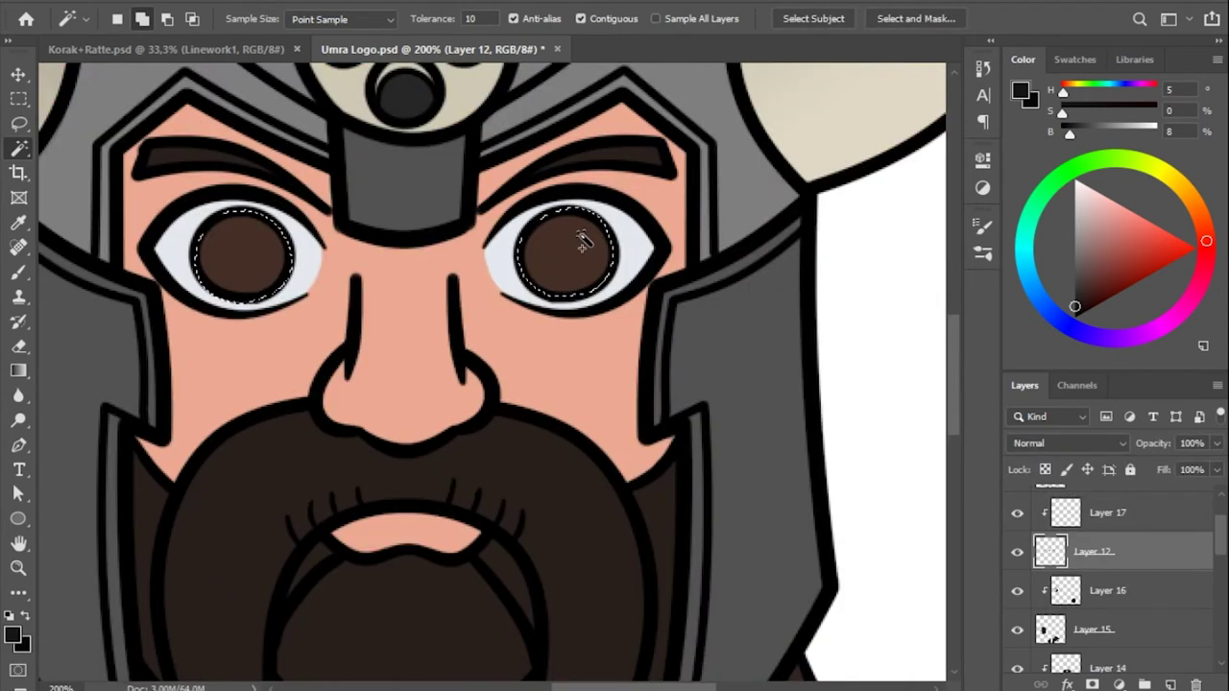
Shade the selected pupils dark brown on a Multiply layer, then duplicate it.
{"action": "left_click", "coordinate": [1071, 521]}
{"action": "key", "text": "b"}
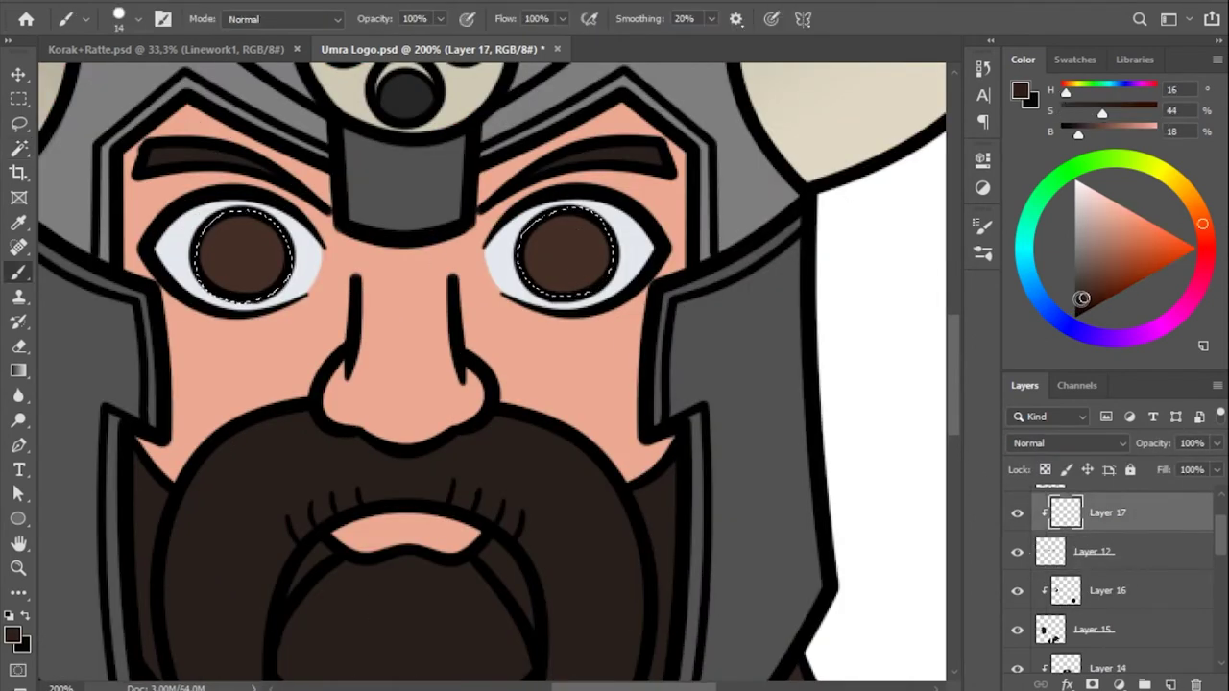
{"action": "left_click_drag", "start_coordinate": [567, 226], "coordinate": [240, 226]}
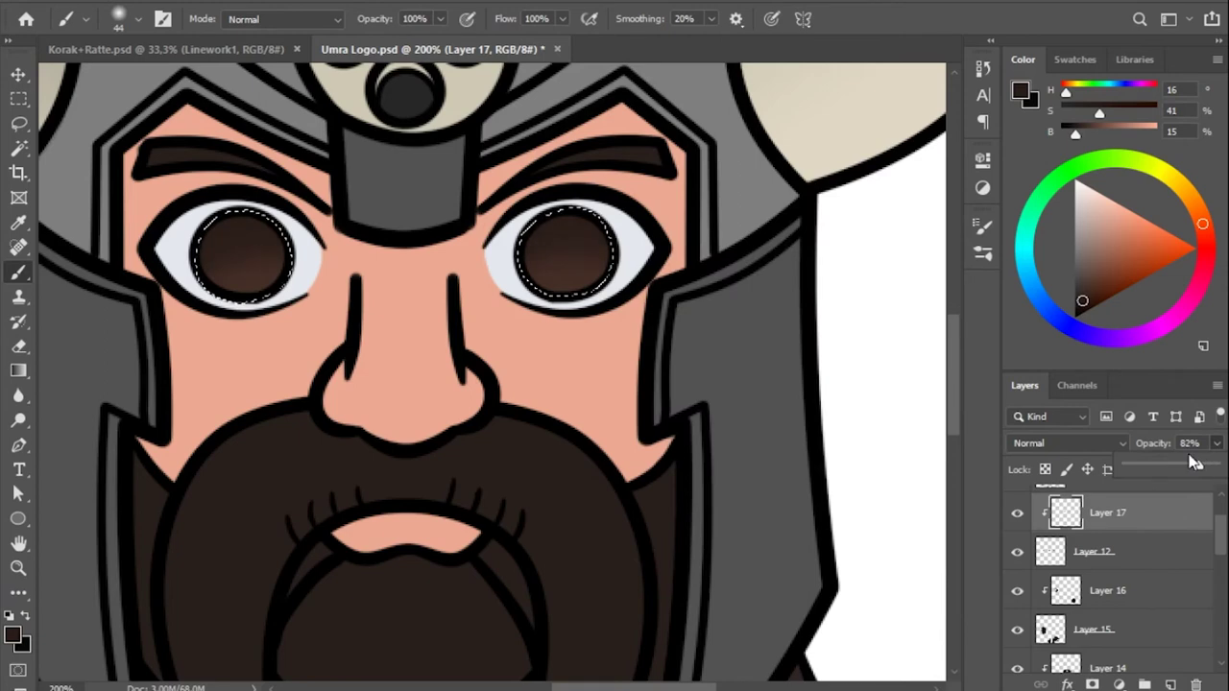
{"action": "left_click", "coordinate": [1066, 443]}
{"action": "left_click", "coordinate": [1028, 662]}
{"action": "right_click", "coordinate": [624, 235]}
{"action": "key", "text": "Escape"}
{"action": "key", "text": "ctrl+j"}
{"action": "key", "text": "e"}
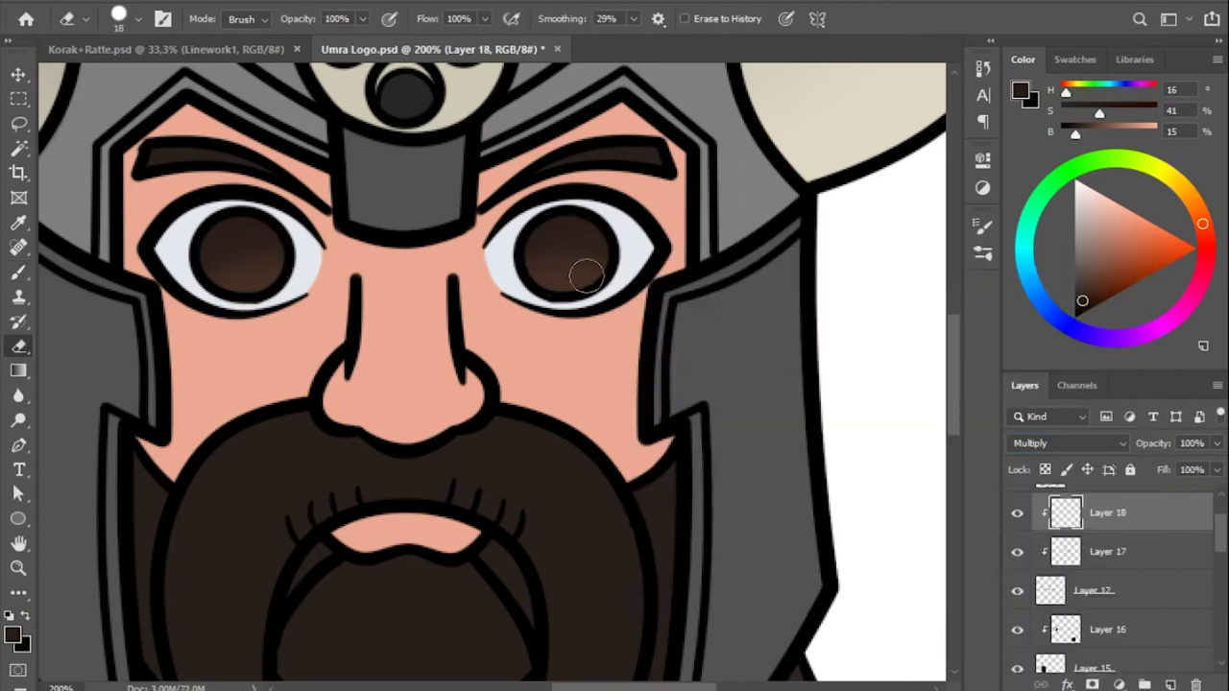
{"action": "key", "text": "b"}
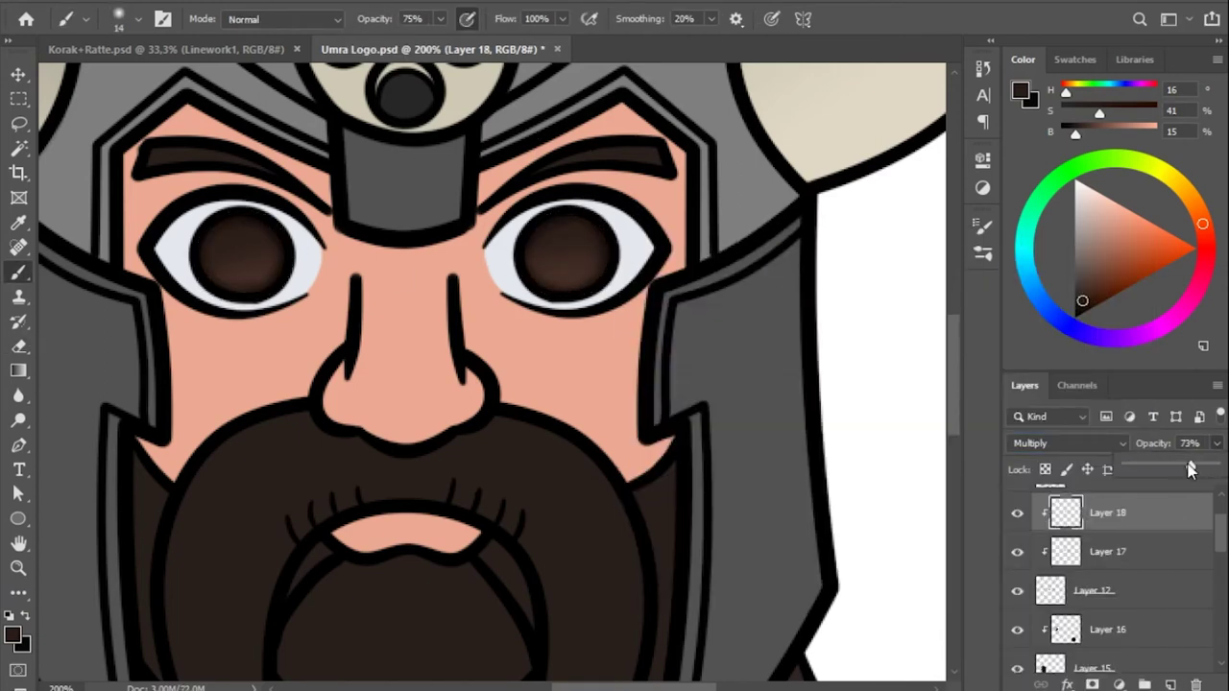
Paint black pupil-centre dots on a new layer and set light grey at 86% opacity beneath.
{"action": "key", "text": "ctrl+shift+alt+n"}
{"action": "key", "text": "d"}
{"action": "key", "text": "0"}
{"action": "right_click", "coordinate": [563, 261]}
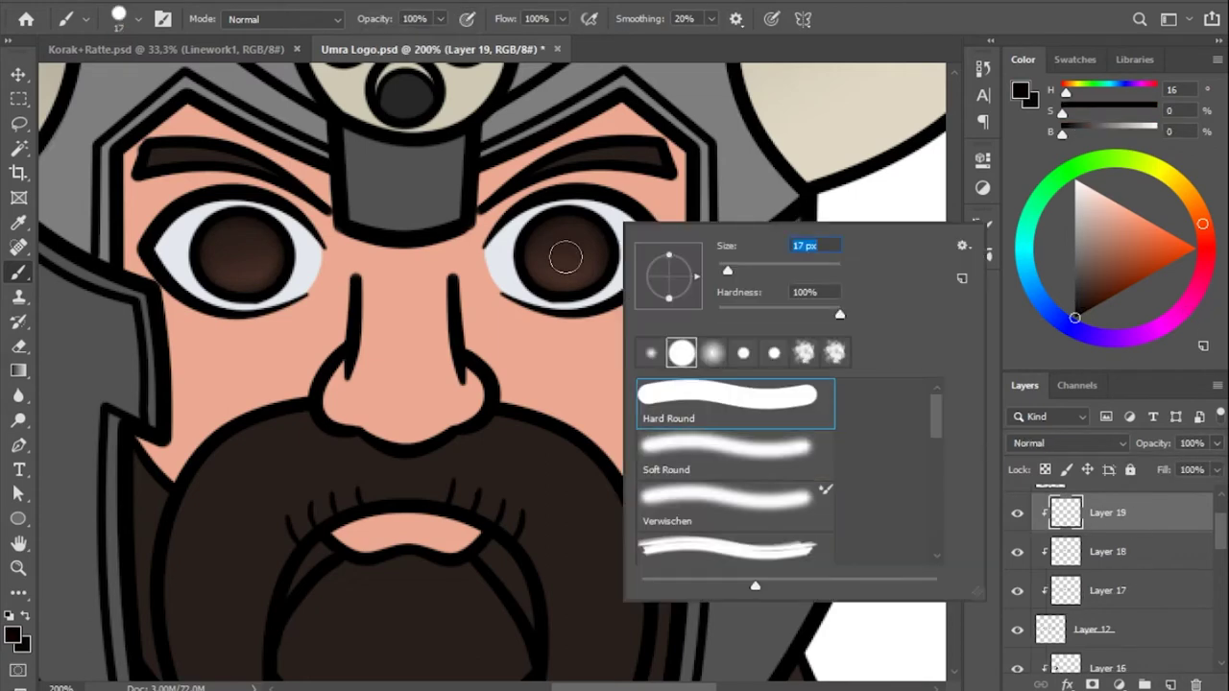
{"action": "key", "text": "Escape"}
{"action": "left_click", "coordinate": [565, 252]}
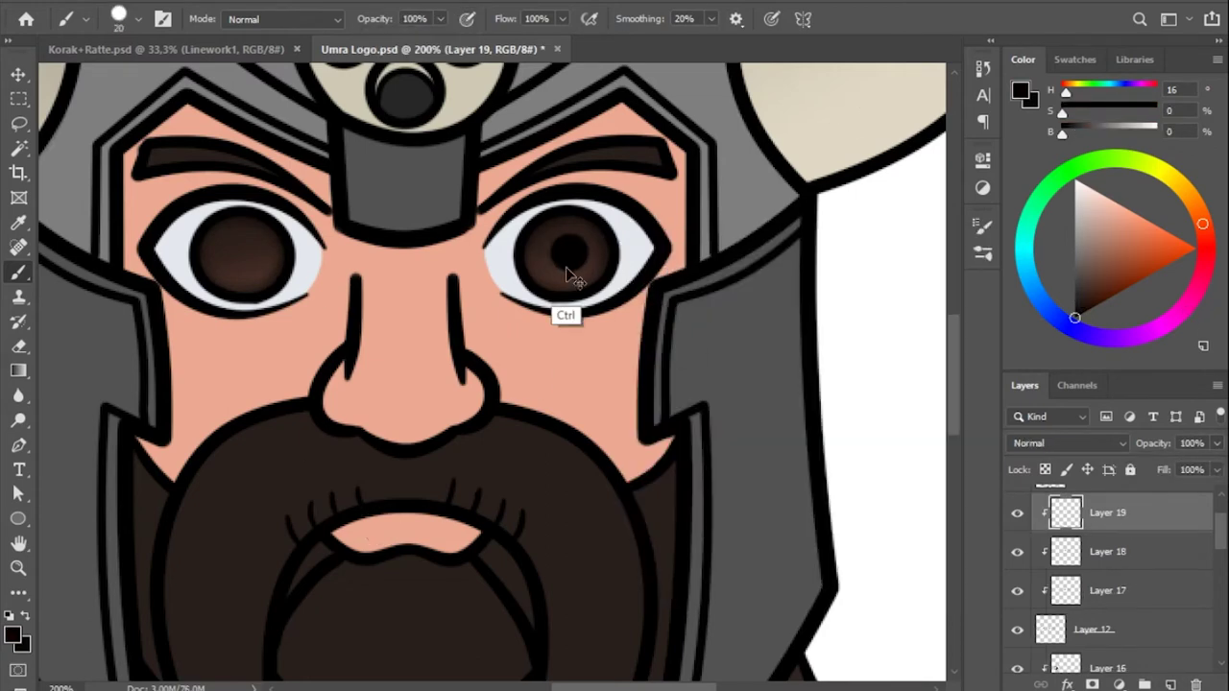
{"action": "left_click", "coordinate": [1169, 684], "text": "ctrl"}
{"action": "left_click", "coordinate": [1087, 226]}
{"action": "left_click_drag", "start_coordinate": [440, 18], "coordinate": [429, 46]}
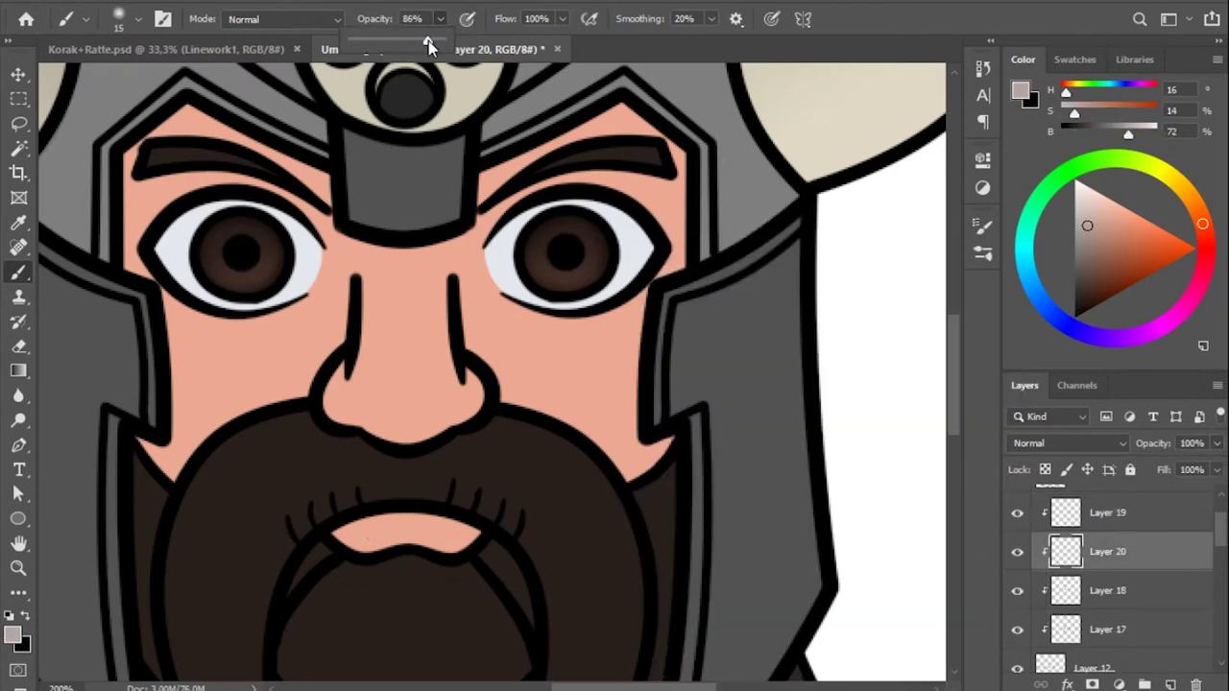
Dab white highlights into both pupils on a new layer, plus a smaller secondary highlight.
{"action": "key", "text": "ctrl+shift+alt+n"}
{"action": "key", "text": "d"}
{"action": "key", "text": "x"}
{"action": "right_click", "coordinate": [585, 231]}
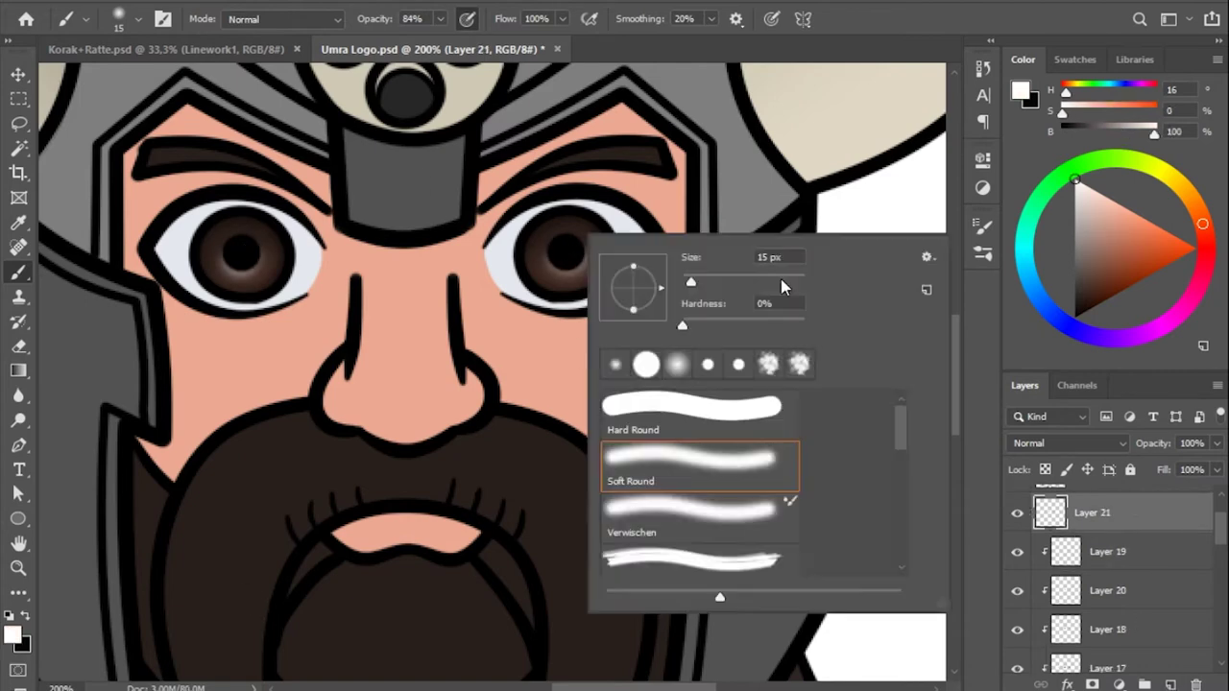
{"action": "key", "text": "Escape"}
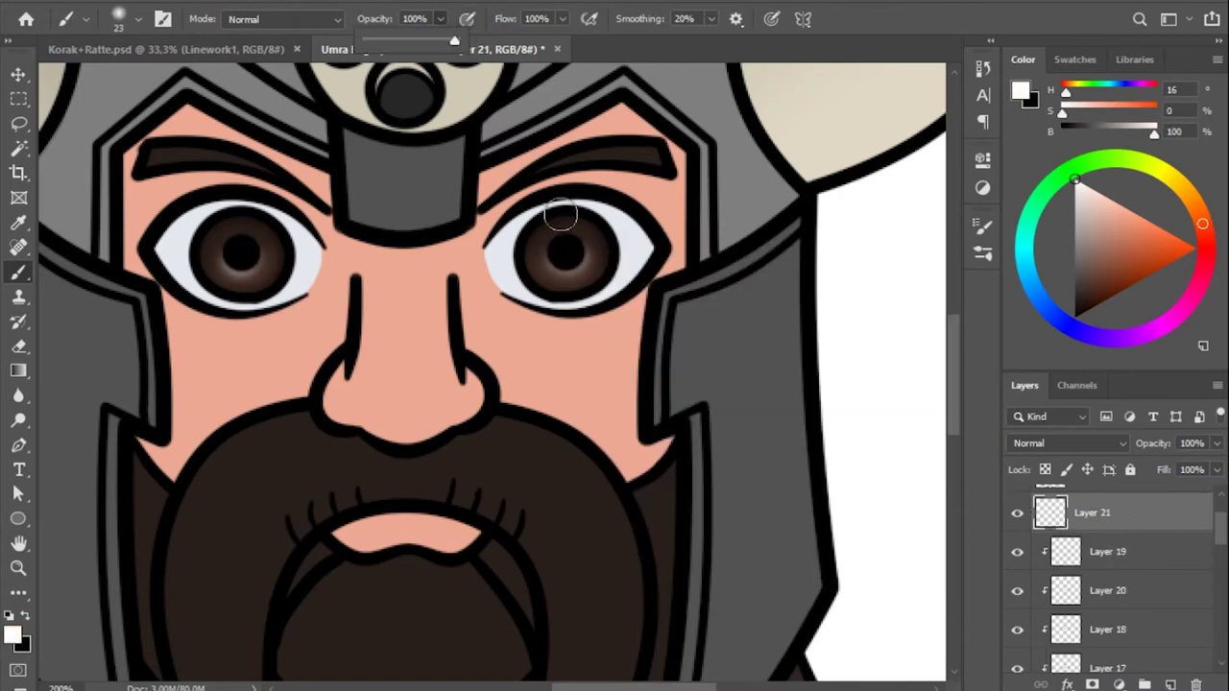
{"action": "right_click", "coordinate": [556, 241]}
{"action": "left_click", "coordinate": [257, 239]}
{"action": "right_click", "coordinate": [571, 255]}
{"action": "left_click", "coordinate": [587, 248]}
{"action": "left_click", "coordinate": [220, 248]}
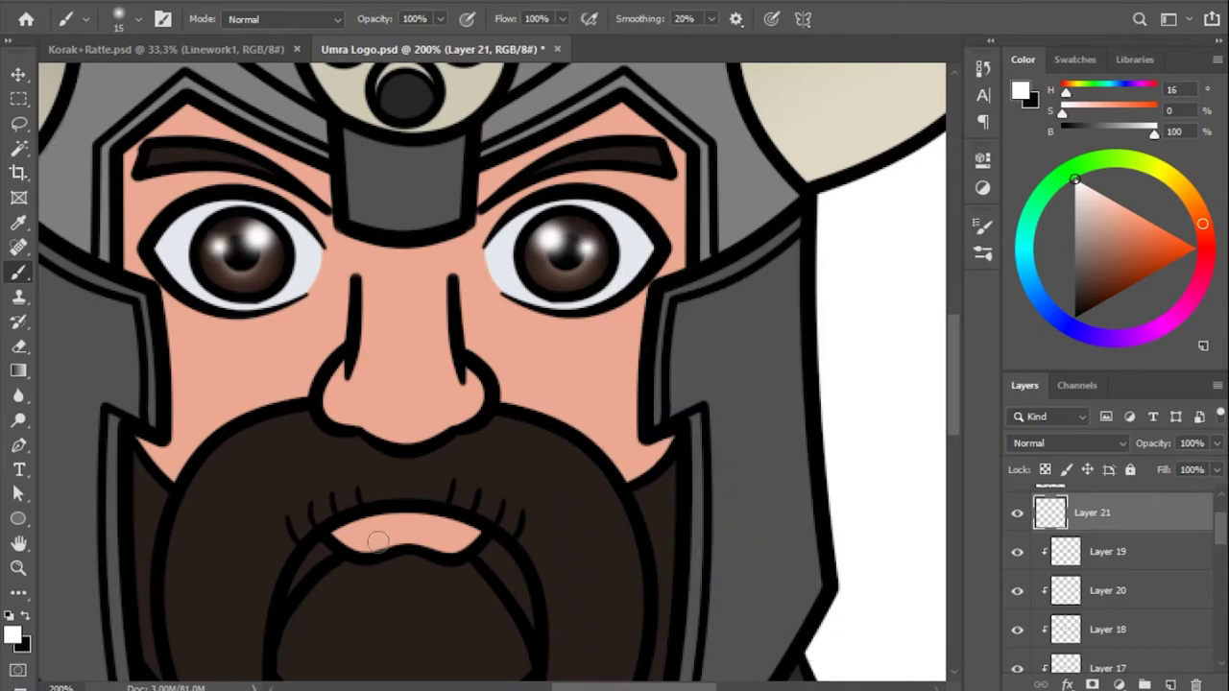
Highlight the right raven's eye in white, erase its head, zoom out, and add Layer 22.
{"action": "left_click_drag", "start_coordinate": [96, 326], "coordinate": [612, 367]}
{"action": "left_click", "coordinate": [496, 190]}
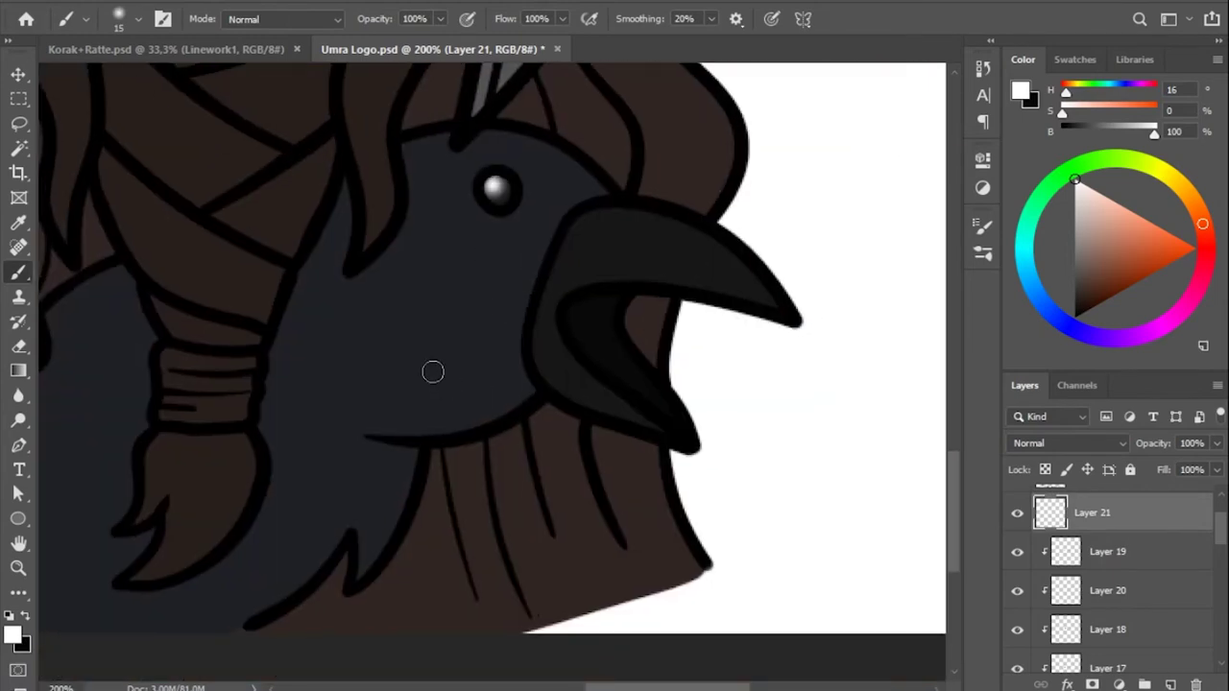
{"action": "key", "text": "e"}
{"action": "left_click_drag", "start_coordinate": [433, 372], "coordinate": [579, 402]}
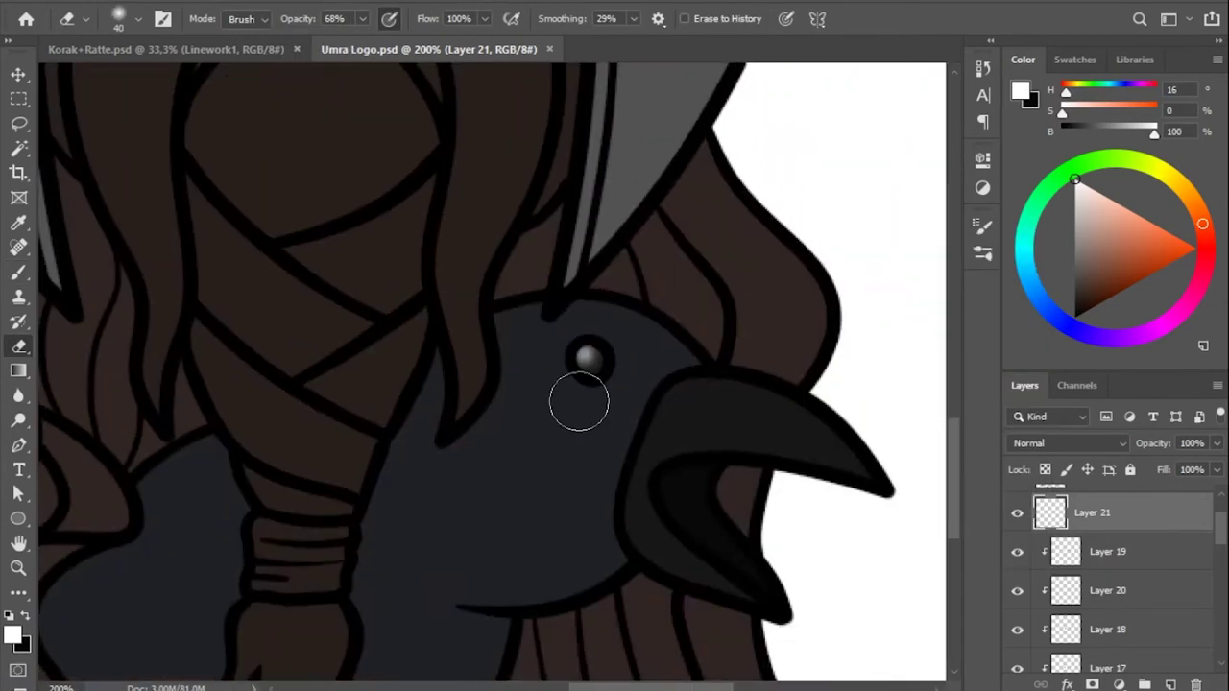
{"action": "key", "text": "z"}
{"action": "key", "text": "ctrl+minus"}
{"action": "key", "text": "ctrl+minus"}
{"action": "key", "text": "ctrl+shift+alt+n"}
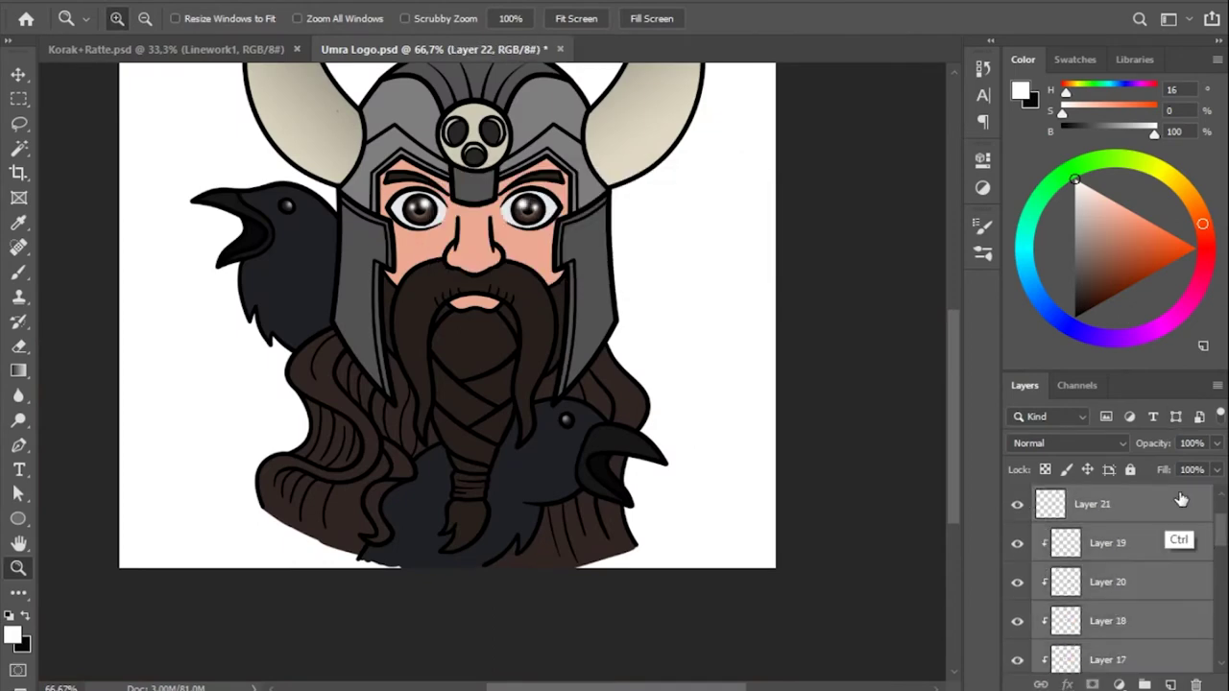
Group the coloured layers, hide the group, and add a new shading layer.
{"action": "key", "text": "ctrl+g"}
{"action": "left_click", "coordinate": [1017, 544]}
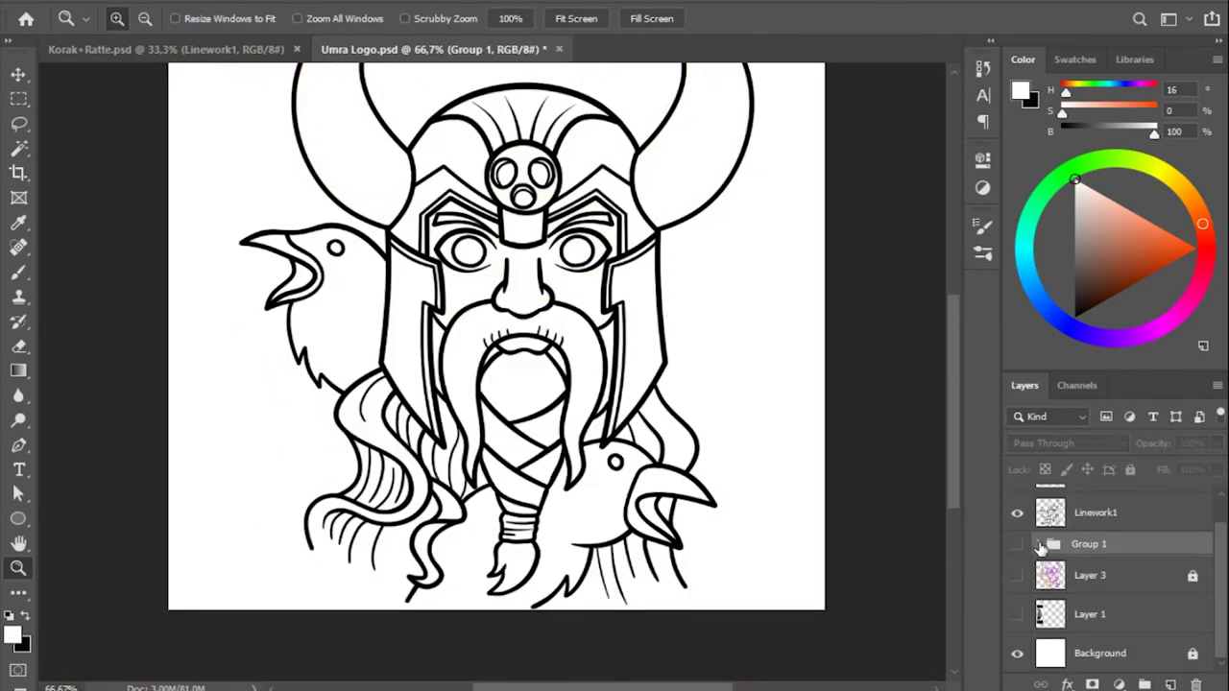
{"action": "left_click", "coordinate": [1169, 684]}
Magic Wand both horns and paint blue shading on the Multiply layer with a 94 px soft brush.
{"action": "key", "text": "w"}
{"action": "key", "text": "shift+alt+m"}
{"action": "left_click", "coordinate": [369, 278]}
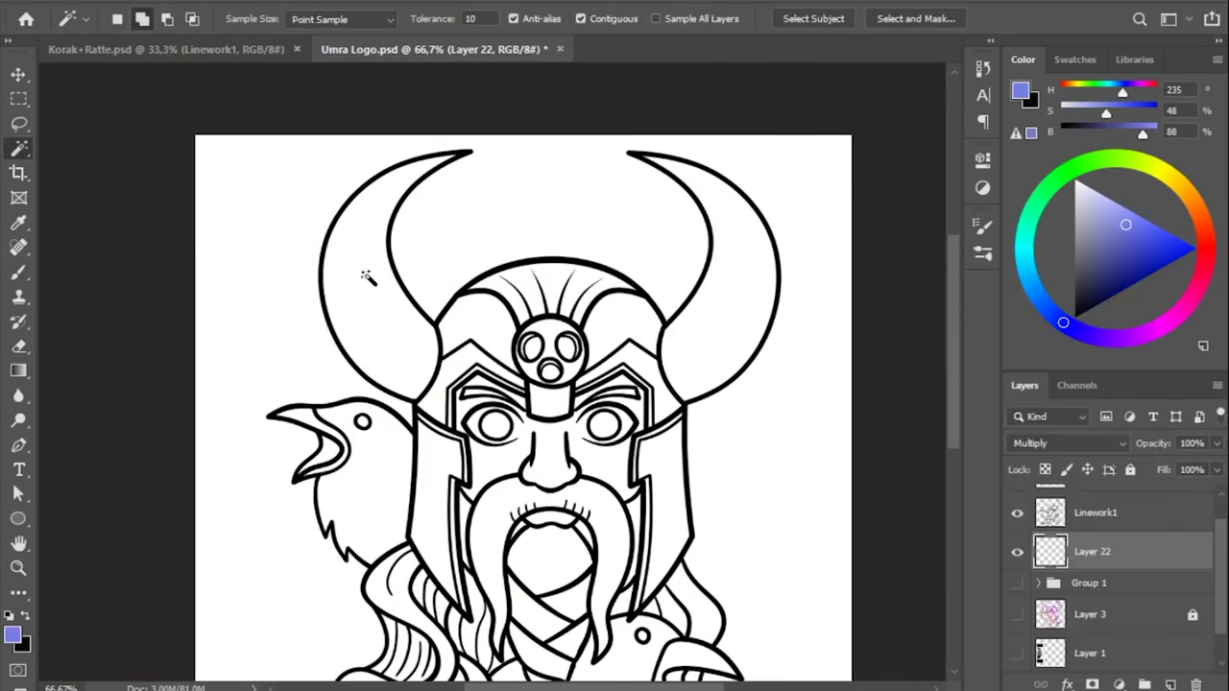
{"action": "right_click", "coordinate": [780, 240]}
{"action": "key", "text": "Escape"}
{"action": "key", "text": "b"}
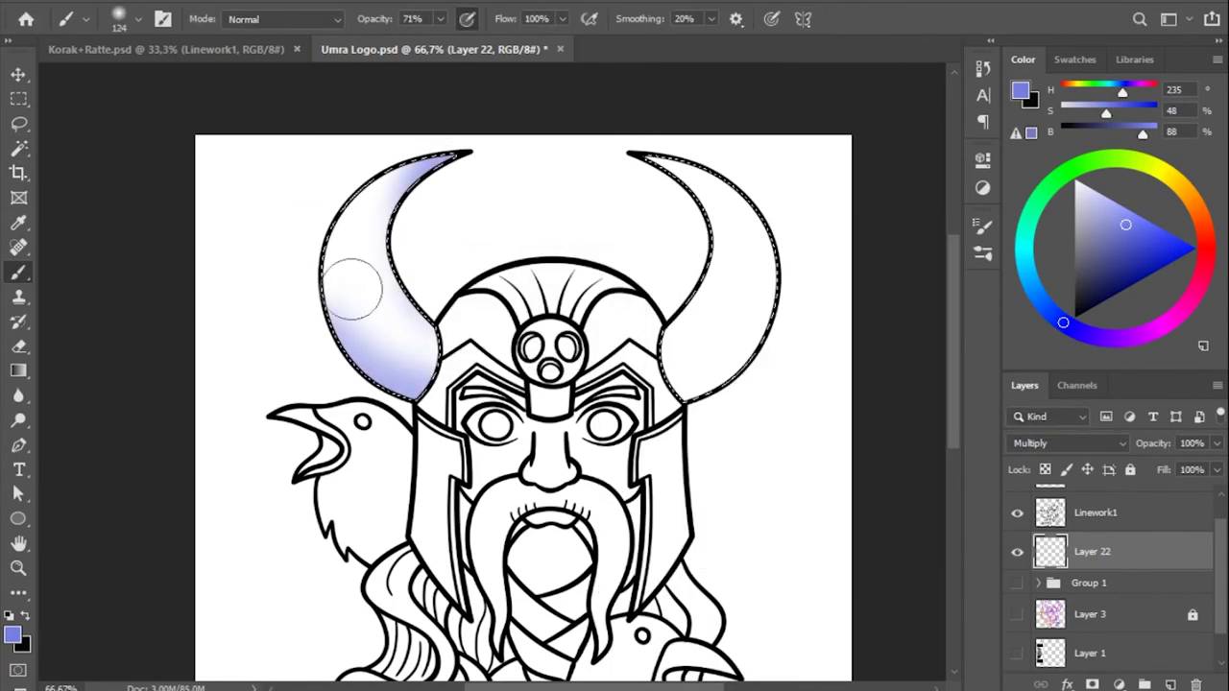
{"action": "right_click", "coordinate": [403, 317]}
{"action": "right_click", "coordinate": [326, 316]}
{"action": "left_click_drag", "start_coordinate": [384, 201], "coordinate": [437, 166]}
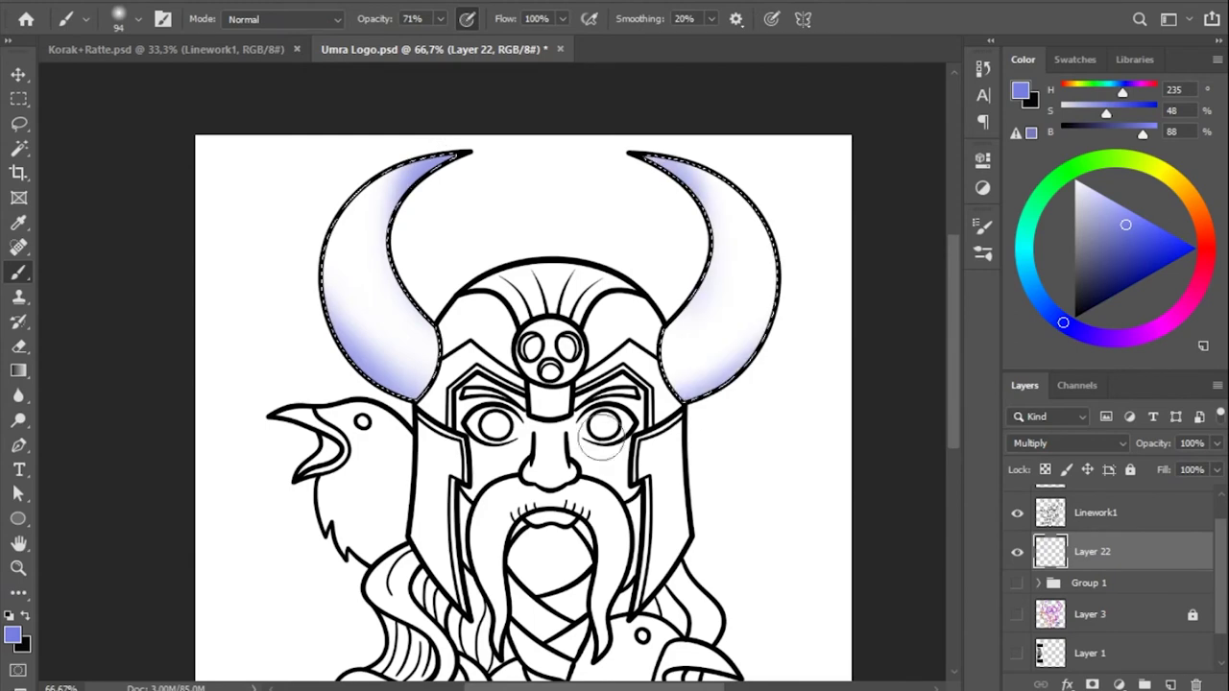
{"action": "key", "text": "e"}
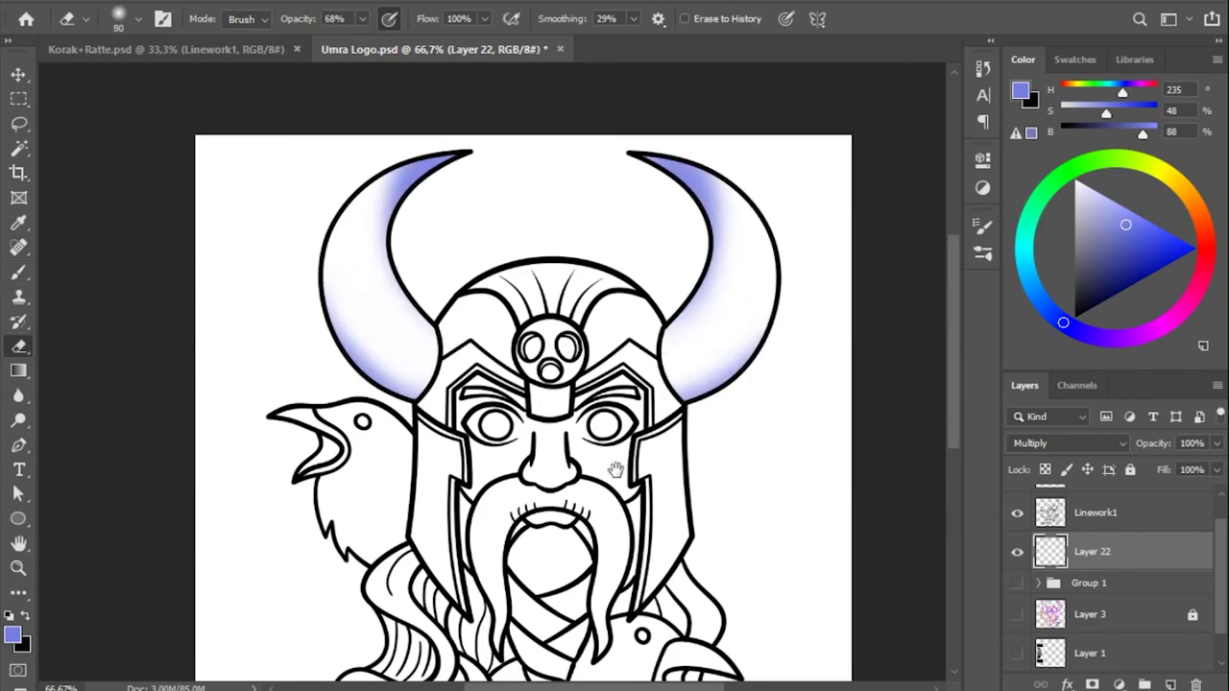
{"action": "left_click_drag", "start_coordinate": [616, 469], "coordinate": [633, 337]}
Expand the helmet selection by 3 px and refine it with the Lasso.
{"action": "key", "text": "w"}
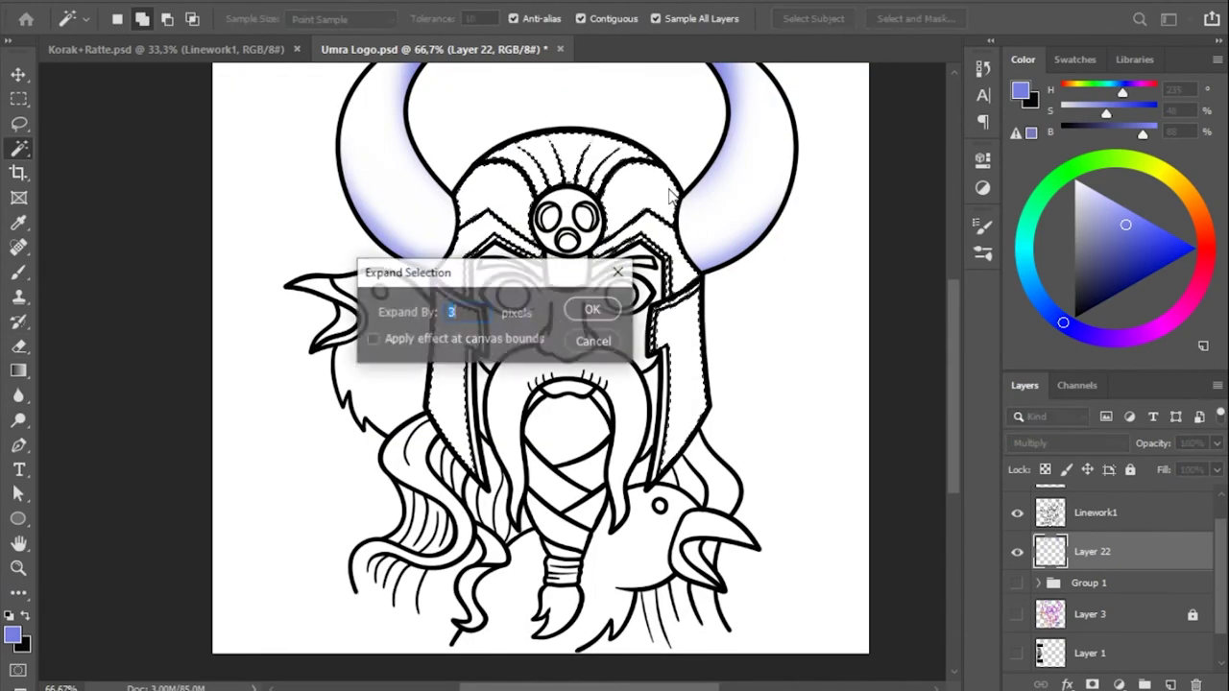
{"action": "key", "text": "Return"}
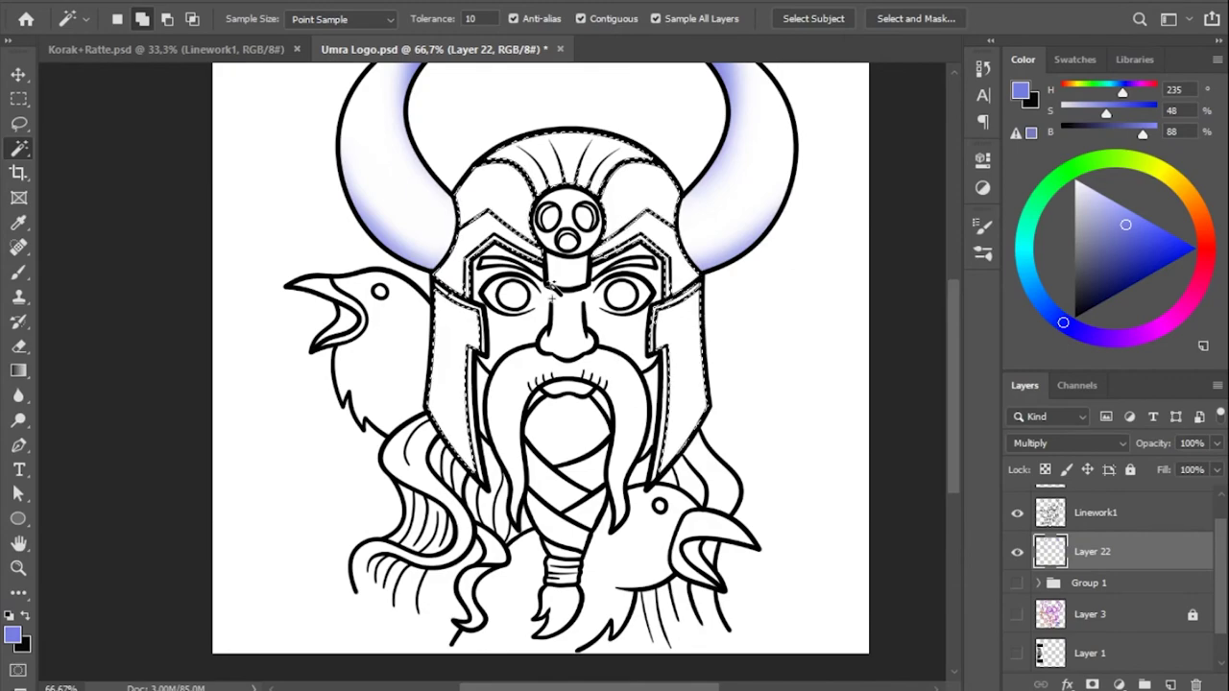
{"action": "key", "text": "l"}
{"action": "key", "text": "ctrl+plus"}
{"action": "key", "text": "ctrl+plus"}
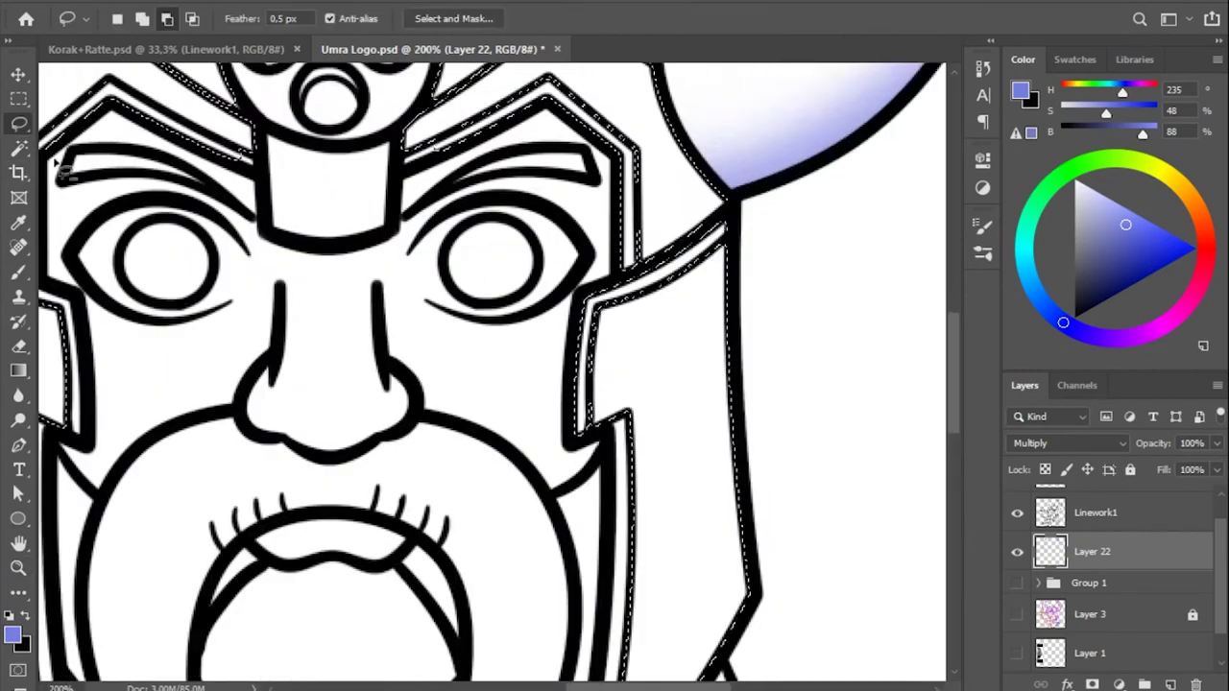
{"action": "scroll", "coordinate": [317, 223], "scroll_direction": "down", "scroll_amount": 3}
{"action": "scroll", "coordinate": [399, 231], "scroll_direction": "left", "scroll_amount": 2}
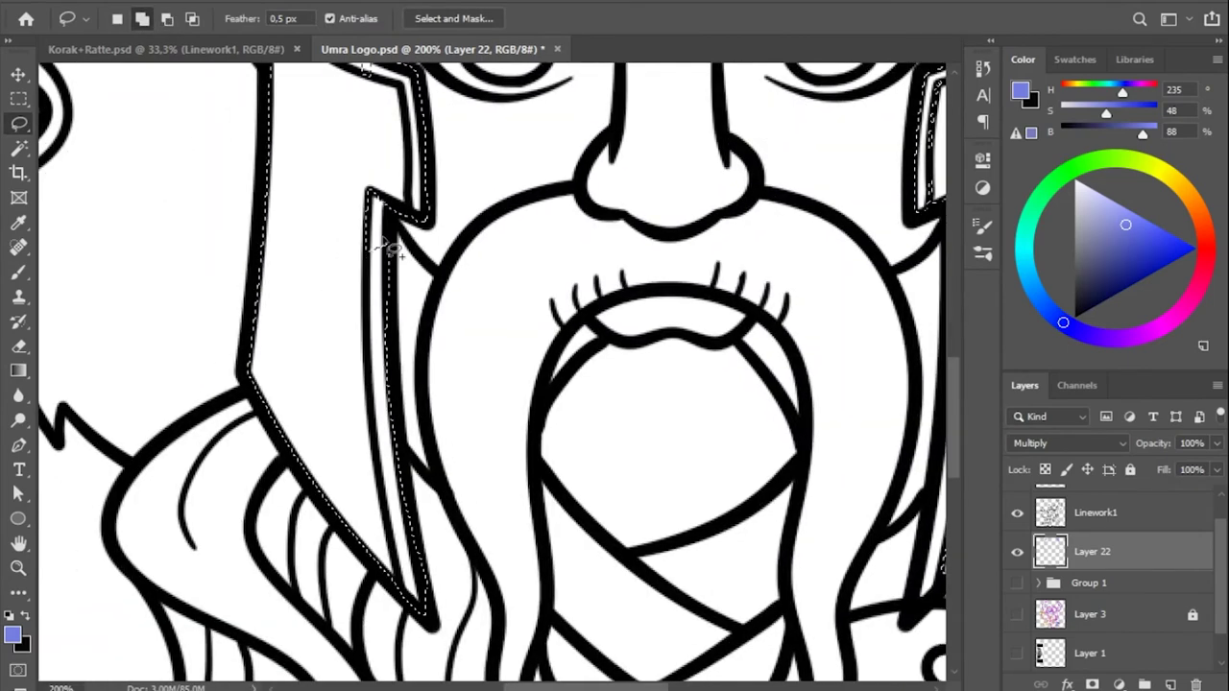
{"action": "scroll", "coordinate": [423, 298], "scroll_direction": "up", "scroll_amount": 5}
{"action": "scroll", "coordinate": [422, 297], "scroll_direction": "right", "scroll_amount": 1}
{"action": "scroll", "coordinate": [423, 360], "scroll_direction": "up", "scroll_amount": 2}
{"action": "scroll", "coordinate": [422, 361], "scroll_direction": "right", "scroll_amount": 1}
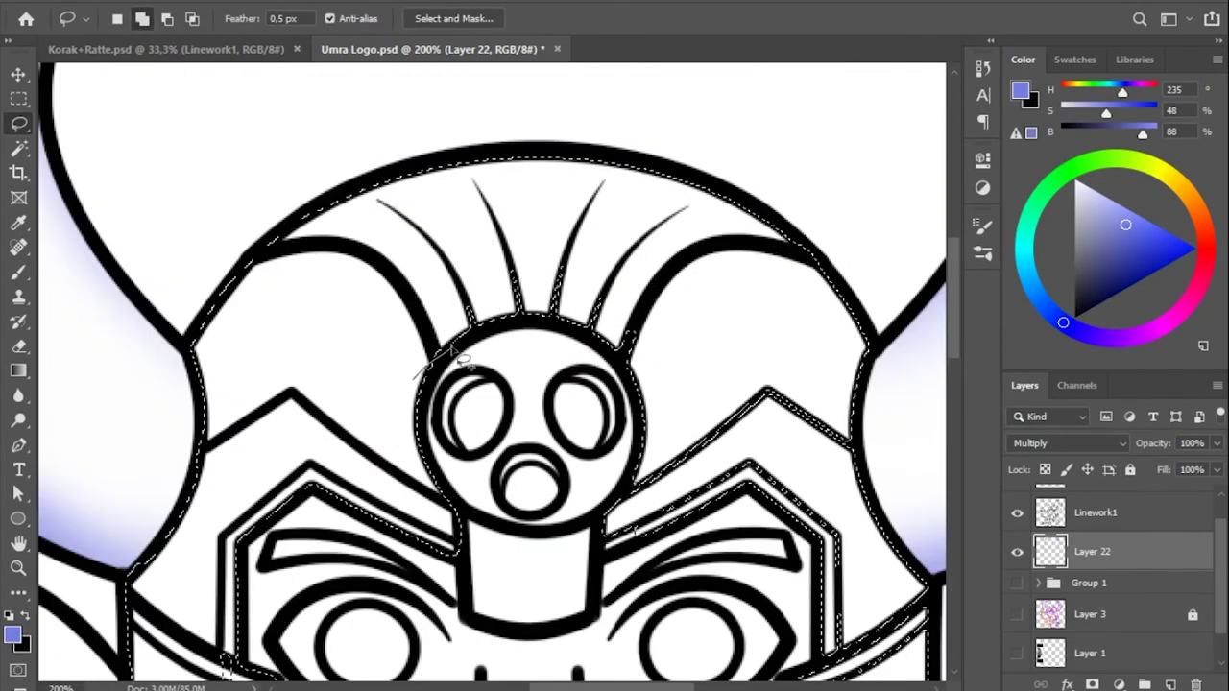
{"action": "scroll", "coordinate": [576, 288], "scroll_direction": "right", "scroll_amount": 3}
{"action": "scroll", "coordinate": [576, 288], "scroll_direction": "down", "scroll_amount": 1}
{"action": "scroll", "coordinate": [686, 249], "scroll_direction": "down", "scroll_amount": 2}
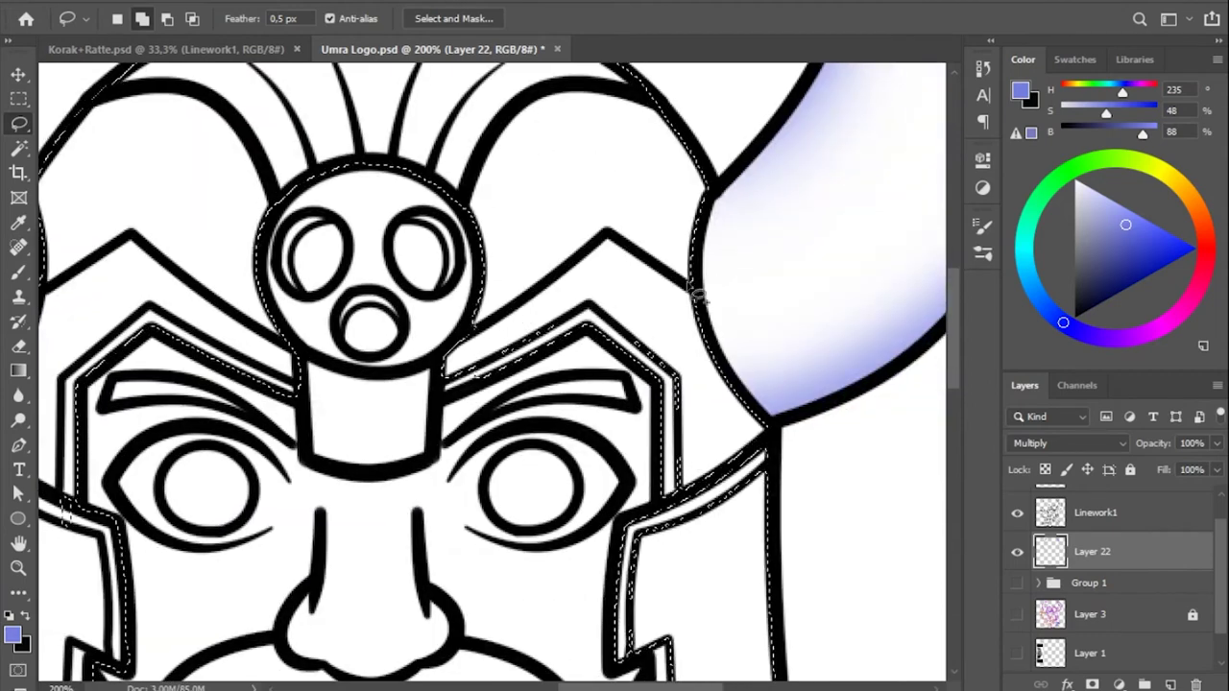
{"action": "scroll", "coordinate": [656, 372], "scroll_direction": "down", "scroll_amount": 2}
{"action": "scroll", "coordinate": [562, 406], "scroll_direction": "down", "scroll_amount": 3}
{"action": "scroll", "coordinate": [647, 330], "scroll_direction": "down", "scroll_amount": 3}
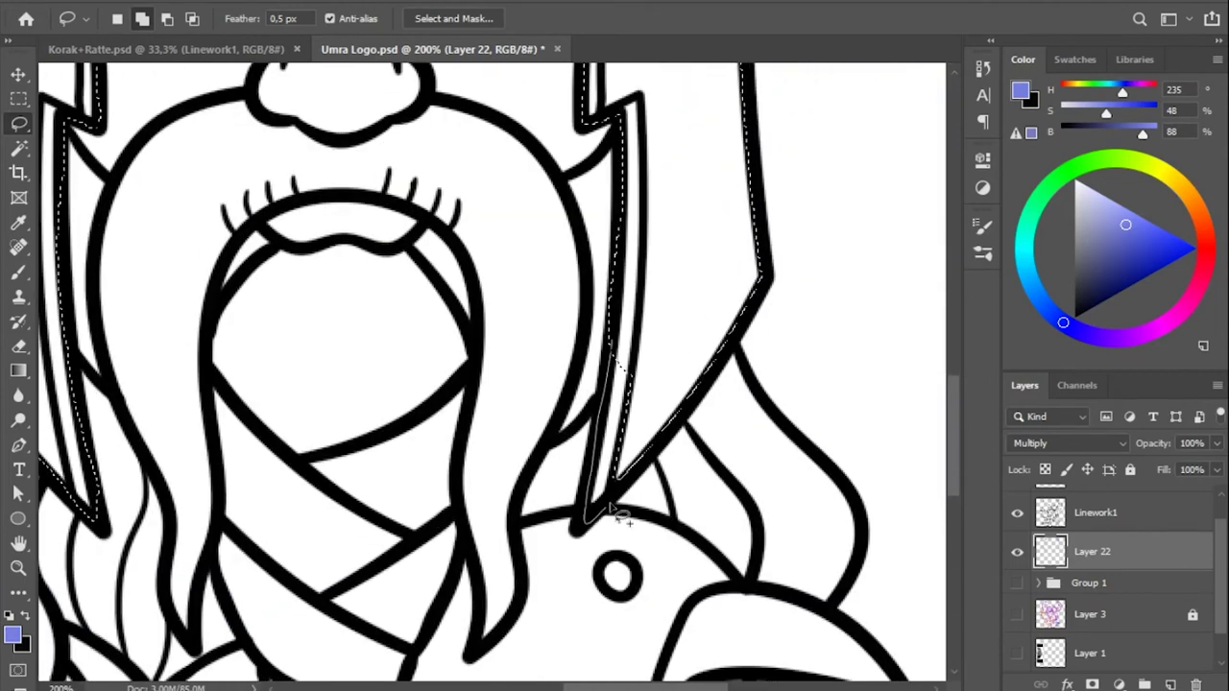
{"action": "scroll", "coordinate": [620, 508], "scroll_direction": "up", "scroll_amount": 3}
{"action": "key", "text": "z"}
{"action": "left_click", "coordinate": [533, 295], "text": "alt"}
{"action": "left_click", "coordinate": [533, 294], "text": "alt"}
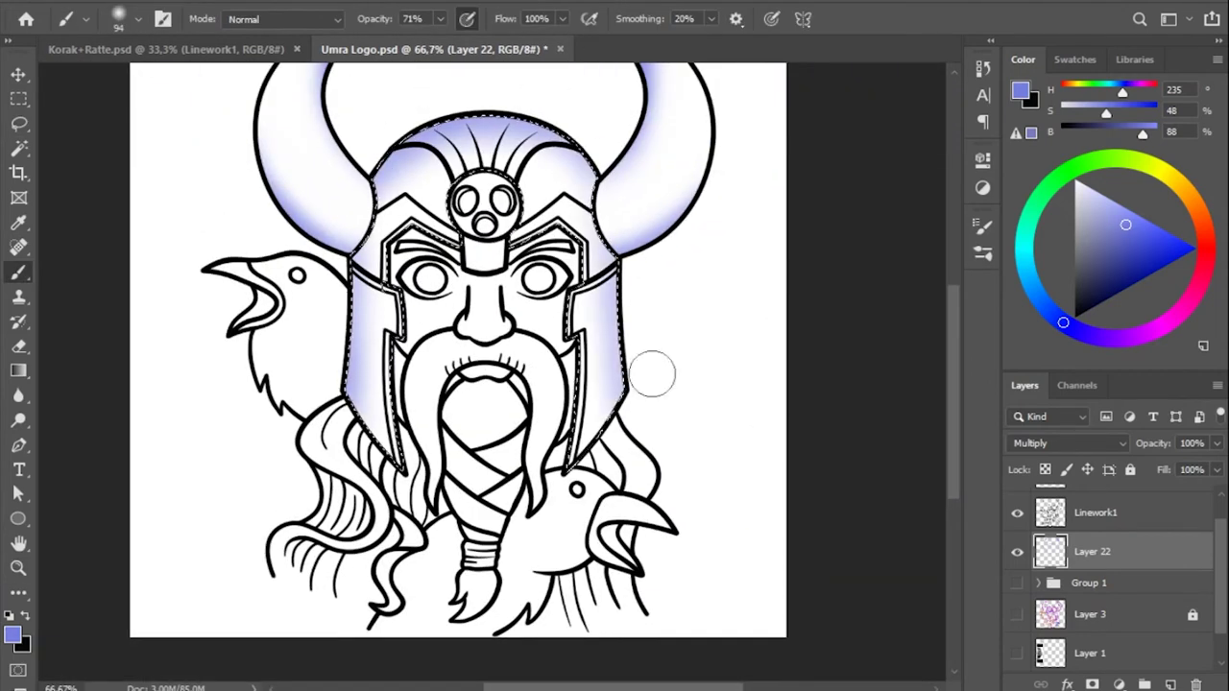
Shade the helmet and skull emblem edges in blue with a 34 px soft brush.
{"action": "key", "text": "e"}
{"action": "key", "text": "b"}
{"action": "key", "text": "Escape"}
{"action": "right_click", "coordinate": [485, 159]}
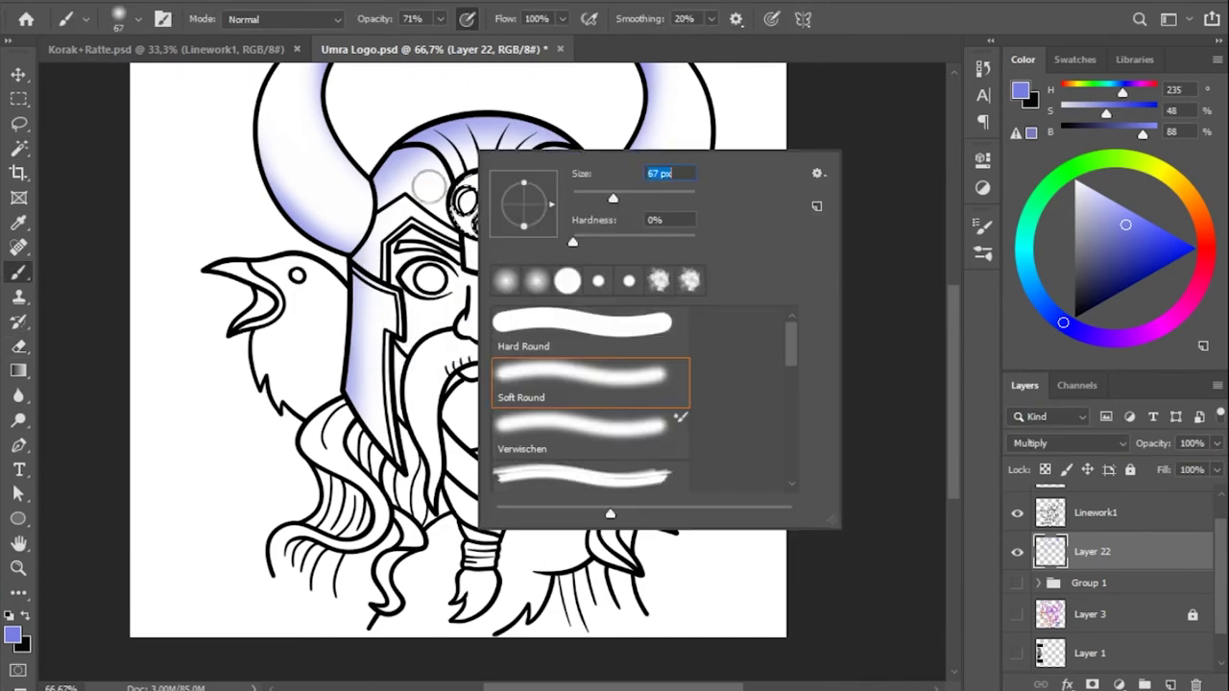
{"action": "key", "text": "Escape"}
{"action": "key", "text": "ctrl+plus"}
{"action": "key", "text": "ctrl+plus"}
{"action": "right_click", "coordinate": [576, 146]}
{"action": "left_click", "coordinate": [684, 195]}
{"action": "key", "text": "Return"}
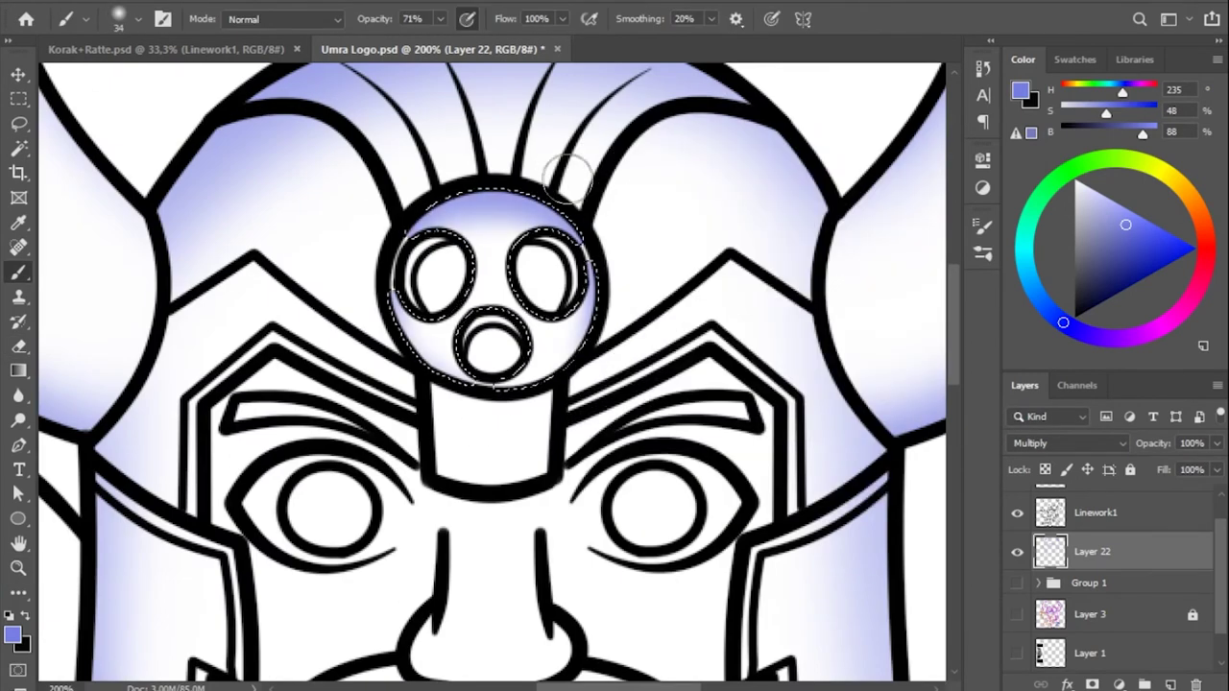
{"action": "key", "text": "l"}
{"action": "key", "text": "b"}
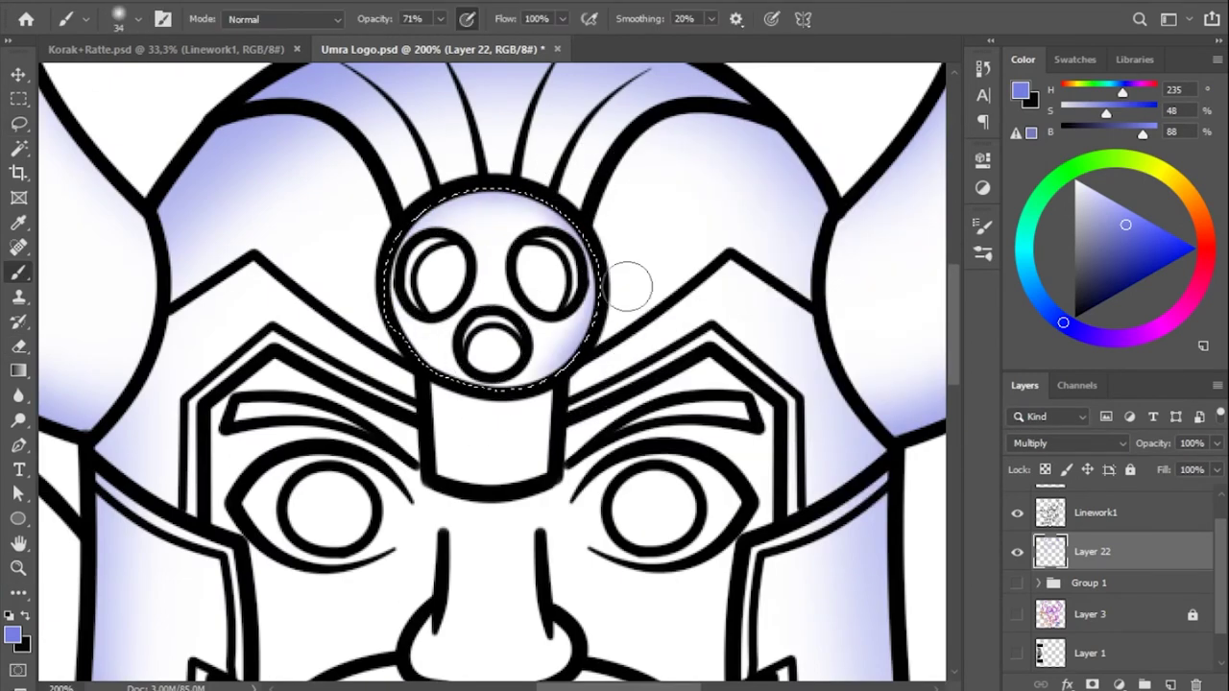
{"action": "mouse_move", "coordinate": [626, 275]}
{"action": "left_mouse_down"}
{"action": "mouse_move", "coordinate": [489, 260]}
{"action": "mouse_move", "coordinate": [617, 356]}
{"action": "left_mouse_up"}
{"action": "scroll", "coordinate": [686, 286], "scroll_direction": "down", "scroll_amount": 2}
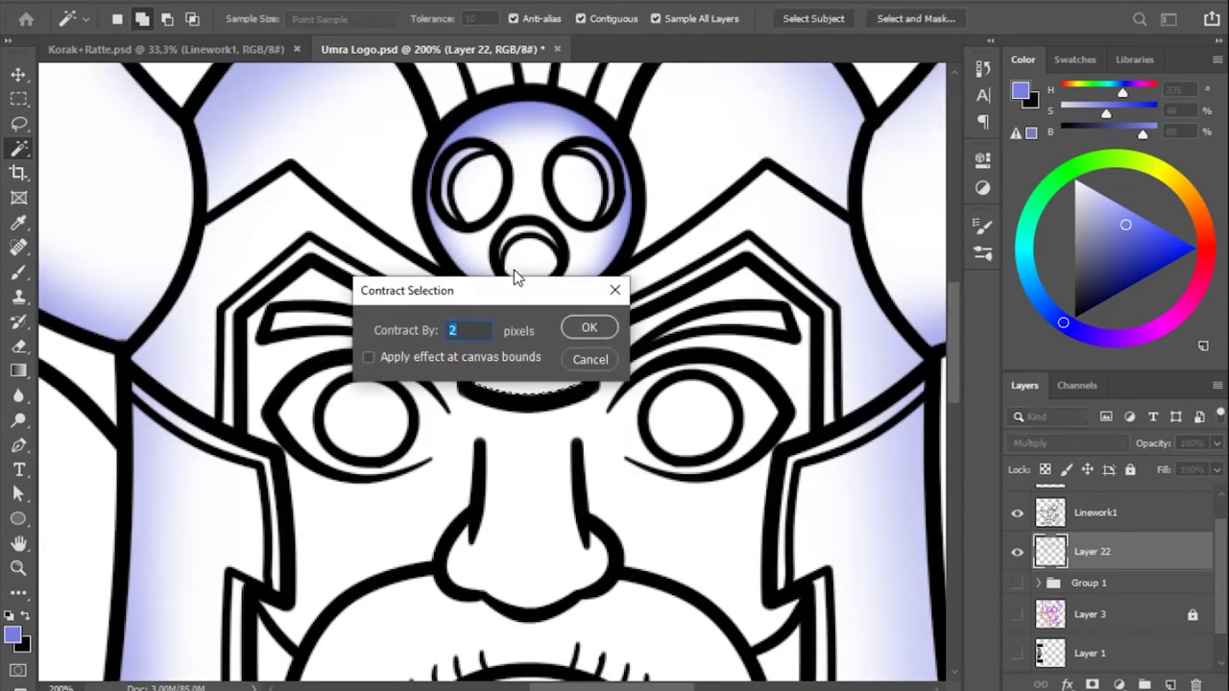
Contract the selection by 2 px and lasso the face under the eyes, using the coloured artwork as reference.
{"action": "left_click", "coordinate": [582, 327]}
{"action": "scroll", "coordinate": [687, 288], "scroll_direction": "down", "scroll_amount": 1}
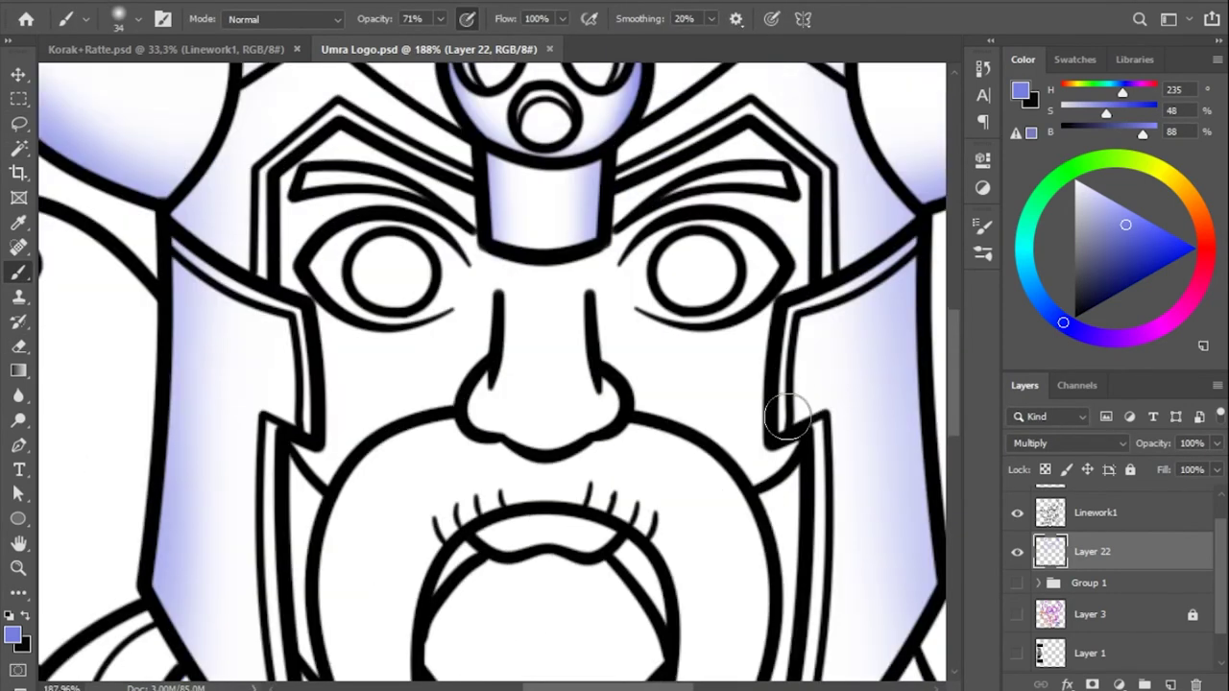
{"action": "scroll", "coordinate": [724, 418], "scroll_direction": "up", "scroll_amount": 2}
{"action": "key", "text": "w"}
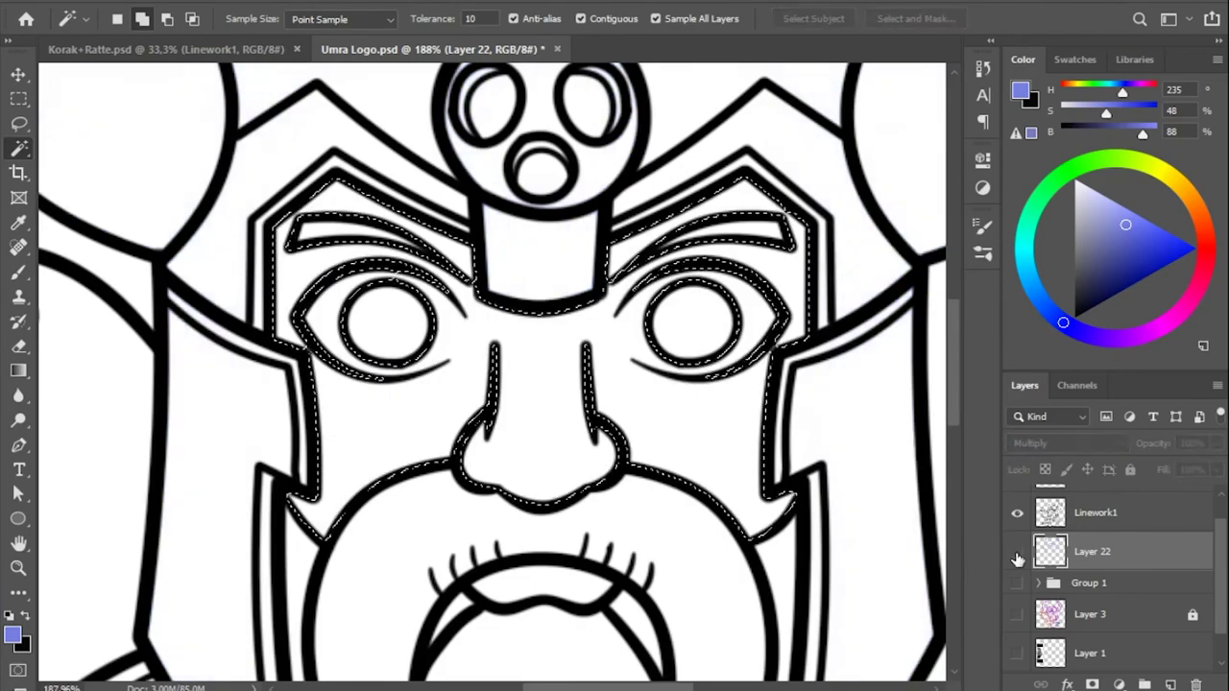
{"action": "left_click", "coordinate": [18, 124]}
{"action": "left_click", "coordinate": [1017, 583]}
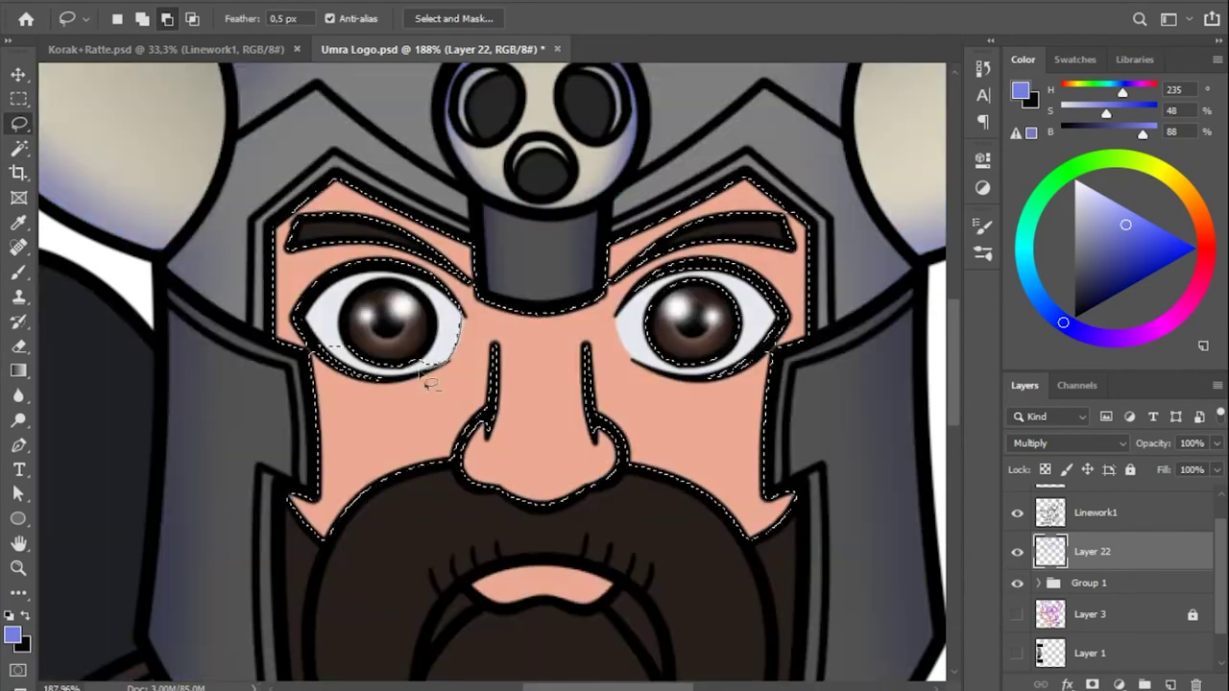
{"action": "left_click_drag", "start_coordinate": [425, 384], "coordinate": [338, 364]}
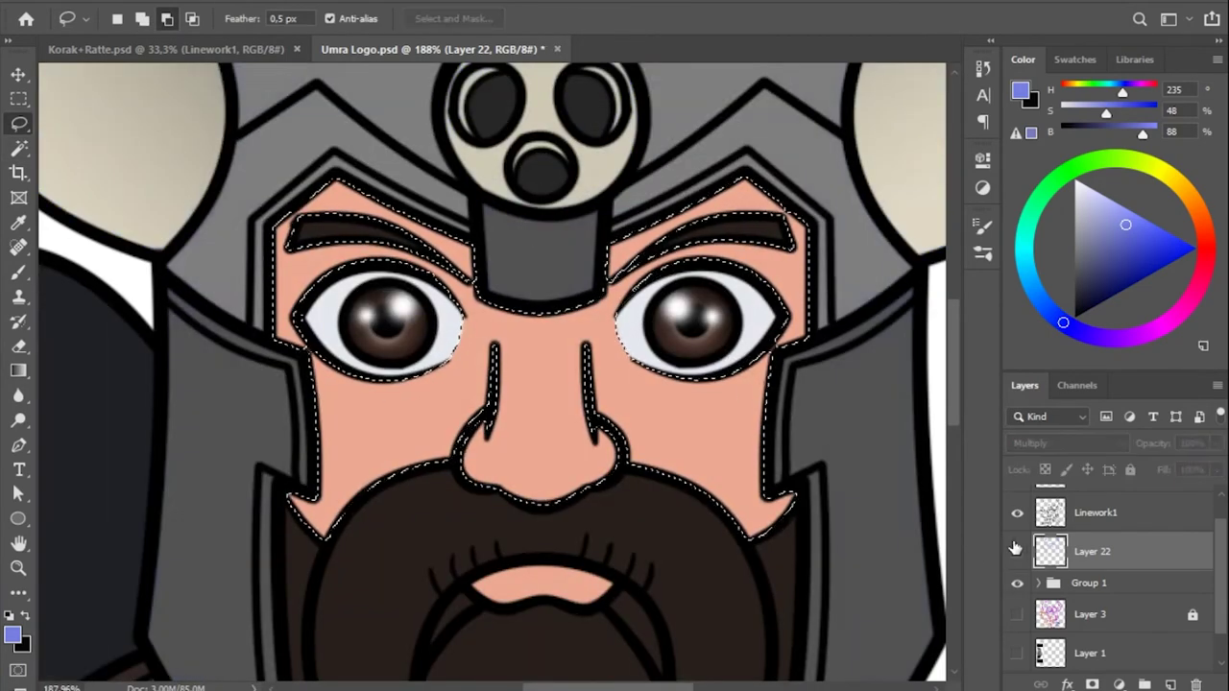
{"action": "left_click", "coordinate": [1016, 582]}
{"action": "key", "text": "z"}
{"action": "left_click", "coordinate": [592, 352], "text": "alt"}
Paint and erase soft blue shading around the nose and face with a 28 px brush.
{"action": "key", "text": "b"}
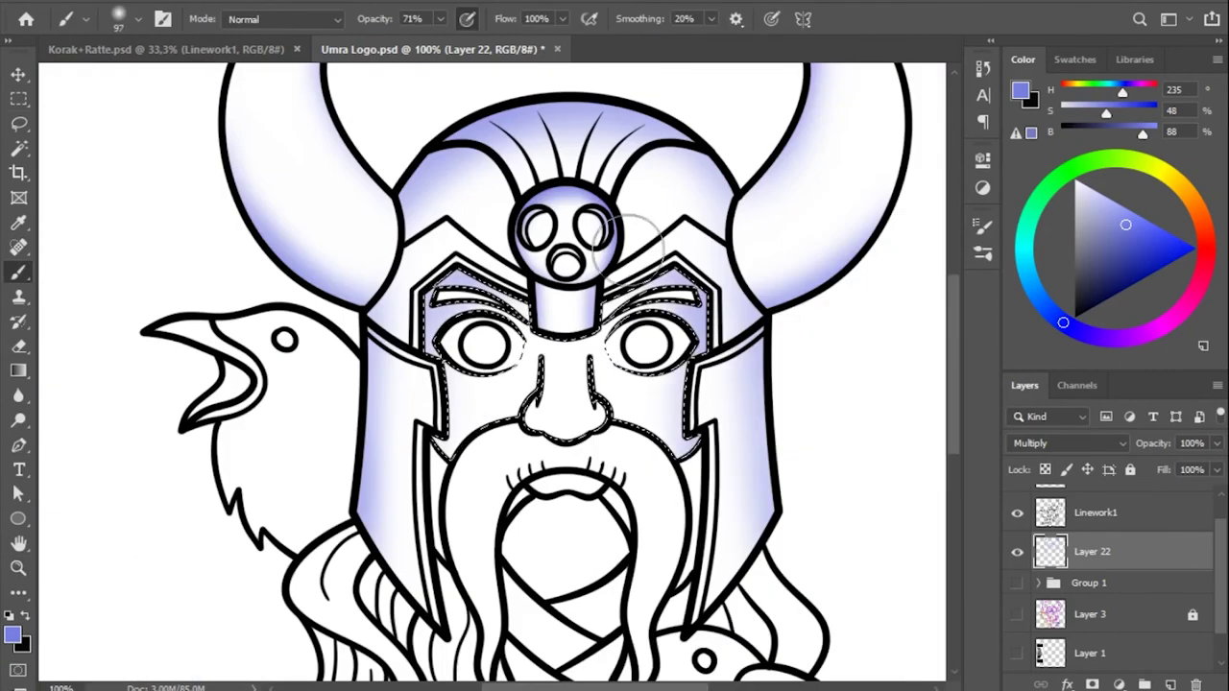
{"action": "key", "text": "e"}
{"action": "left_click_drag", "start_coordinate": [619, 502], "coordinate": [631, 359]}
{"action": "key", "text": "b"}
{"action": "right_click", "coordinate": [597, 307]}
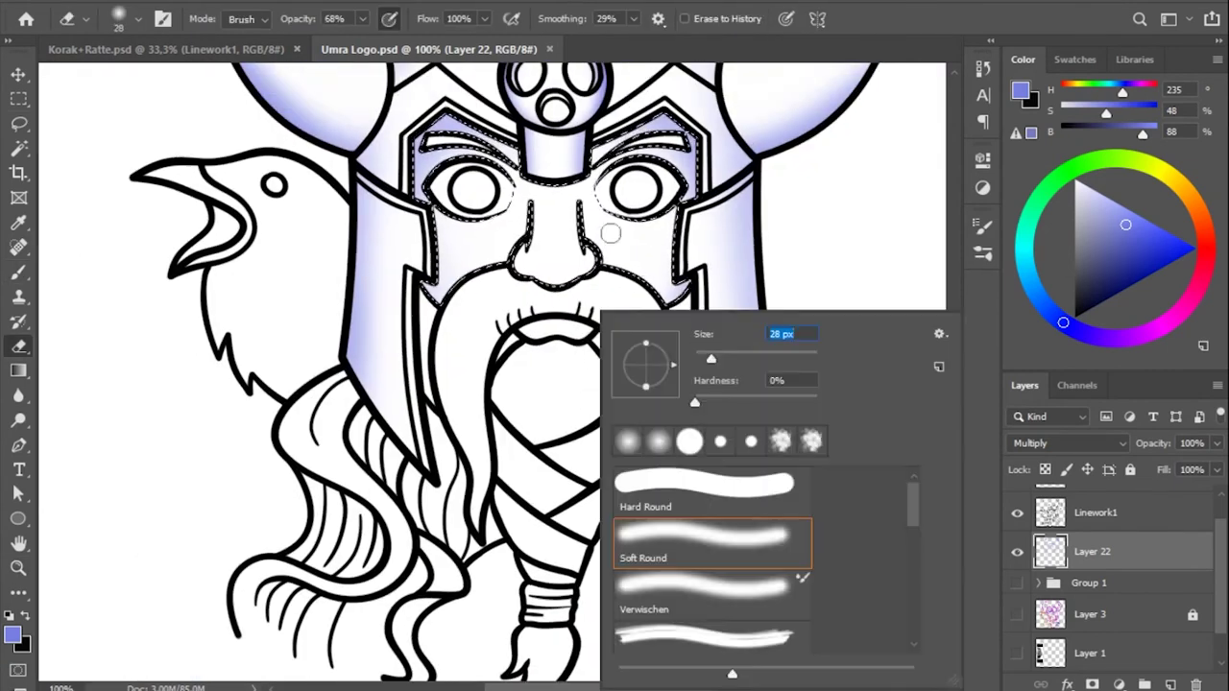
{"action": "right_click", "coordinate": [590, 114]}
{"action": "key", "text": "Escape"}
{"action": "key", "text": "e"}
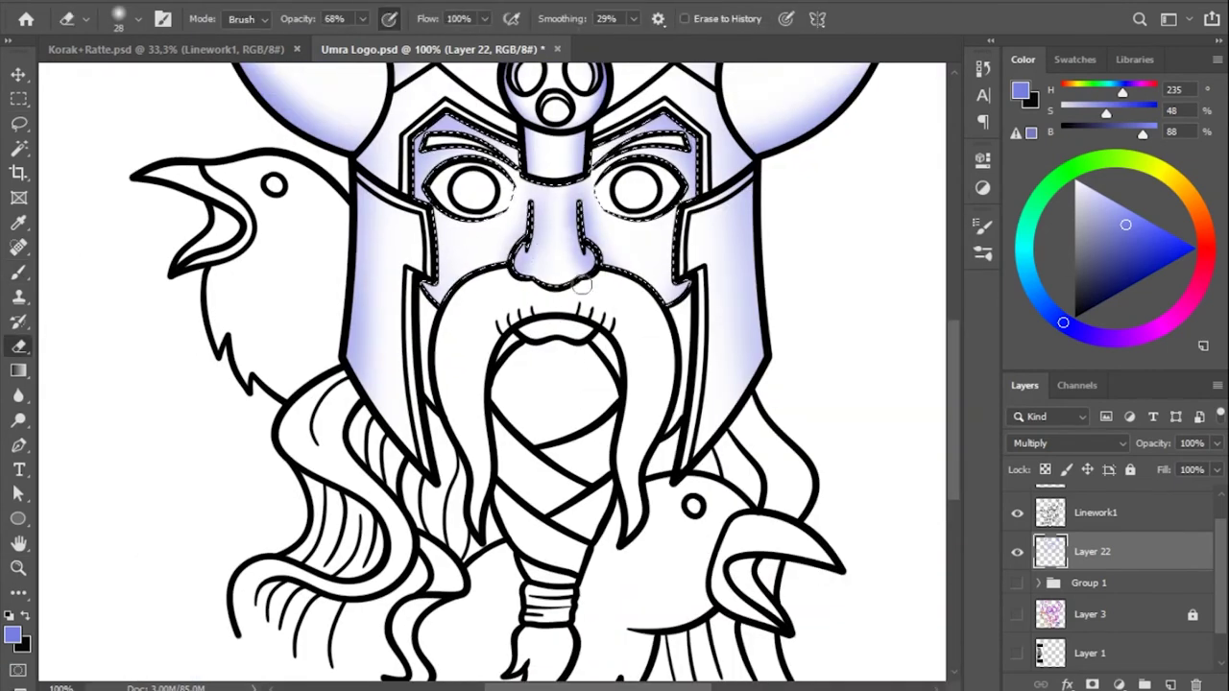
Magic Wand the beard areas and begin shading them blue.
{"action": "key", "text": "w"}
{"action": "scroll", "coordinate": [614, 317], "scroll_direction": "down", "scroll_amount": 1}
{"action": "left_click", "coordinate": [622, 269]}
{"action": "key", "text": "b"}
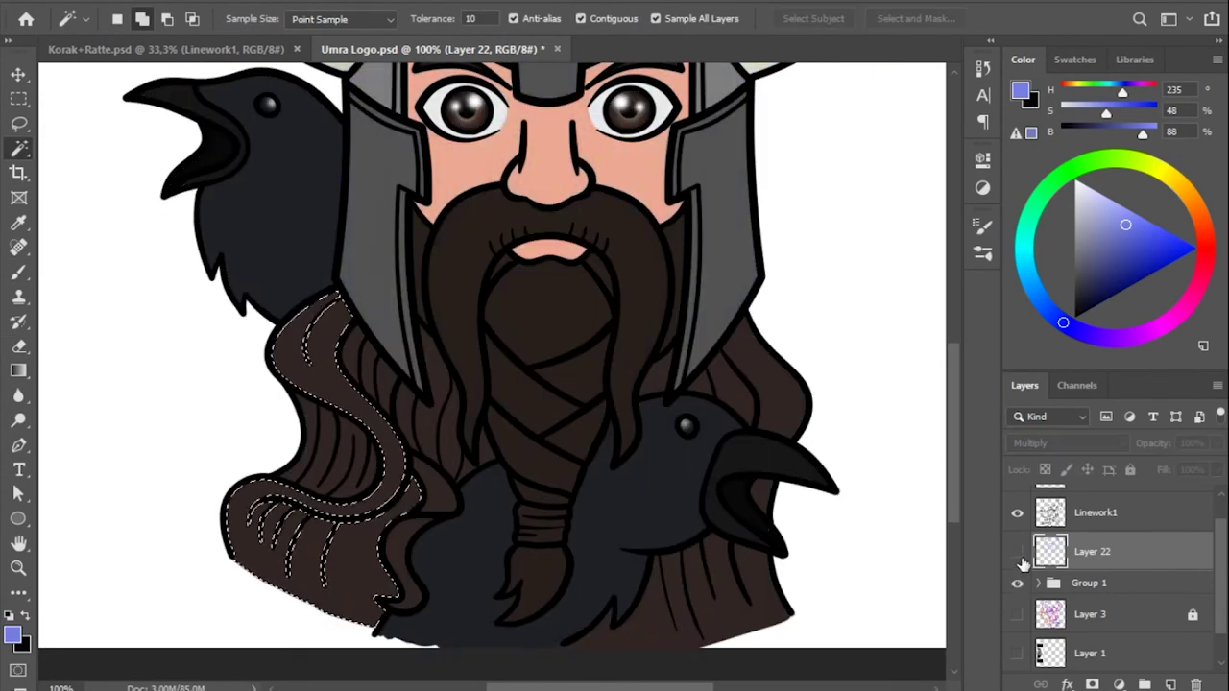
Hide the coloured artwork, brush blue onto the lower-left hair, and trim overspill with a 15 px eraser.
{"action": "left_click", "coordinate": [1016, 583]}
{"action": "key", "text": "b"}
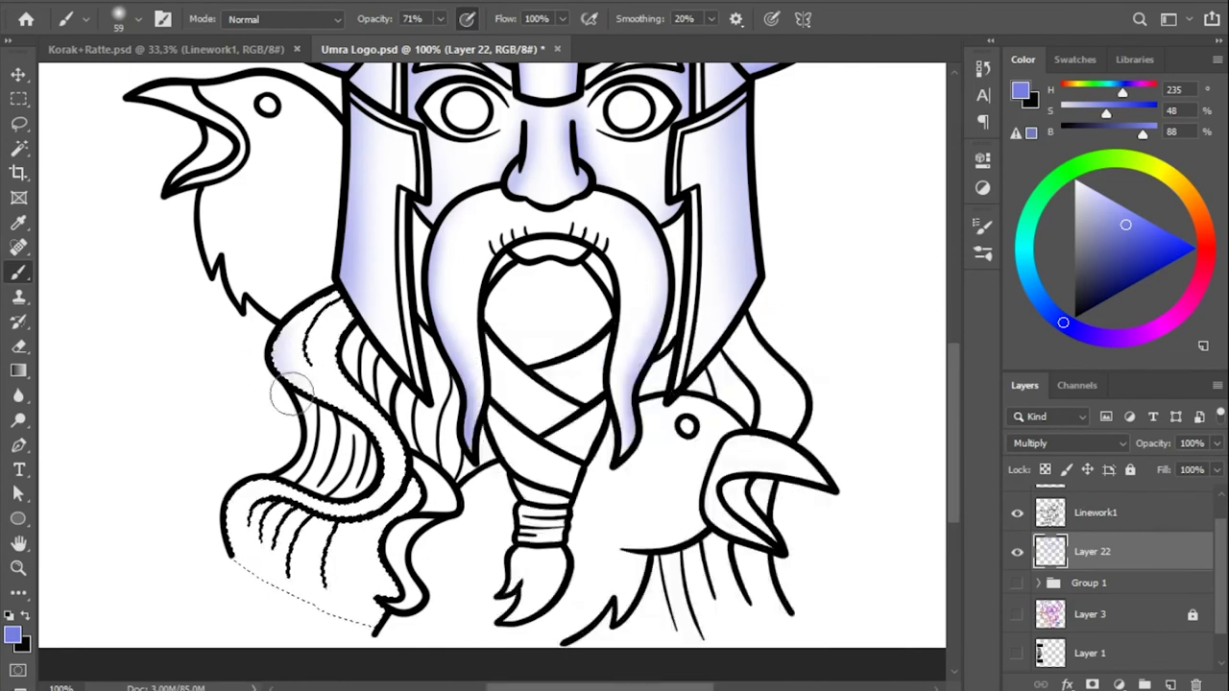
{"action": "mouse_move", "coordinate": [232, 491]}
{"action": "left_mouse_down"}
{"action": "mouse_move", "coordinate": [288, 553]}
{"action": "mouse_move", "coordinate": [362, 481]}
{"action": "left_mouse_up"}
{"action": "key", "text": "e"}
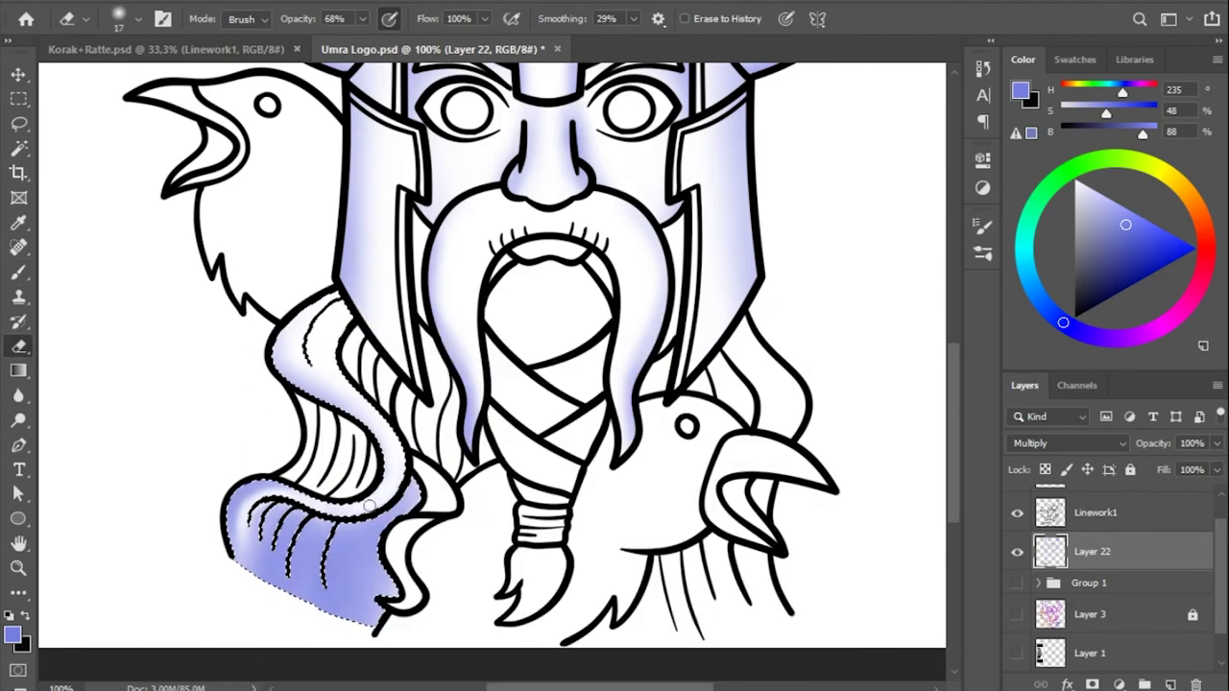
{"action": "right_click", "coordinate": [368, 505]}
{"action": "left_click_drag", "start_coordinate": [288, 557], "coordinate": [303, 513]}
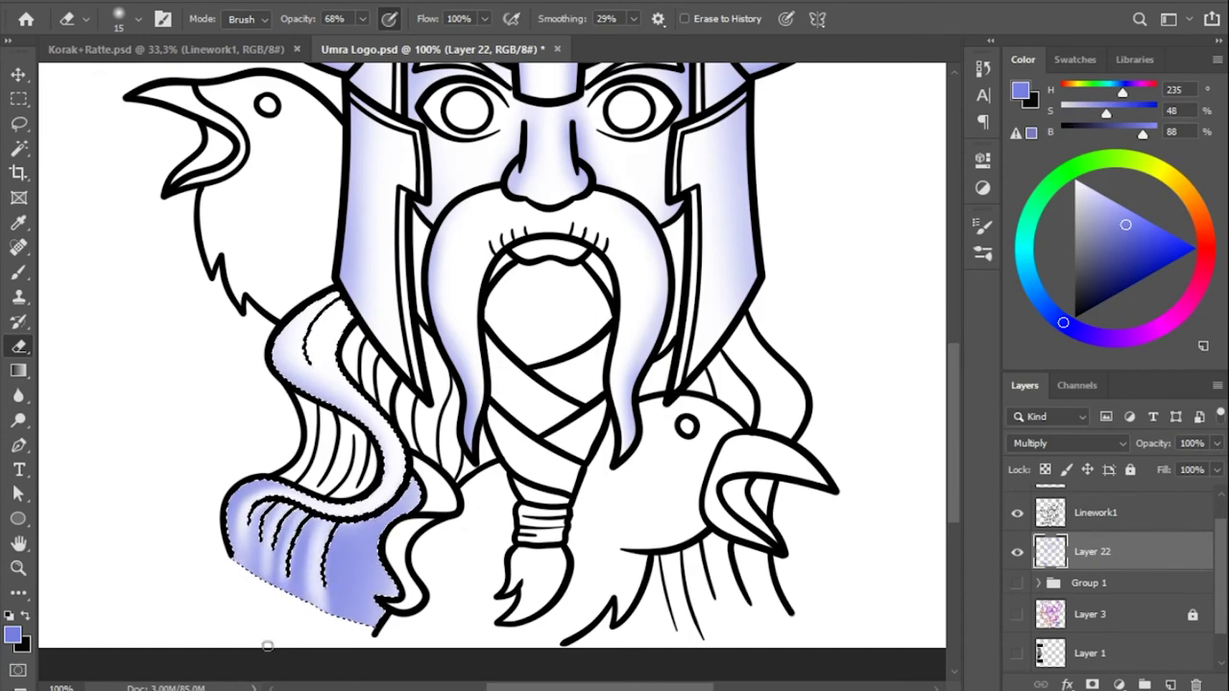
Magic Wand-select the gaps between the hair strands and shade them blue.
{"action": "key", "text": "w"}
{"action": "left_click", "coordinate": [371, 369]}
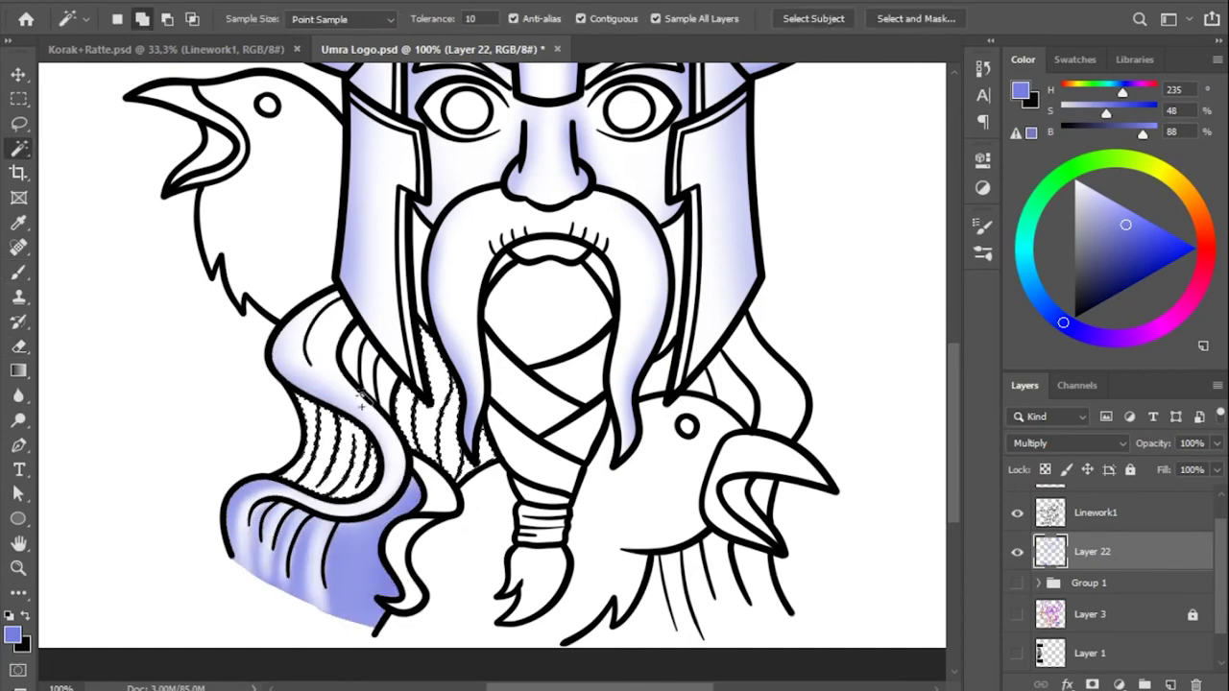
{"action": "key", "text": "e"}
{"action": "left_click_drag", "start_coordinate": [442, 384], "coordinate": [382, 408]}
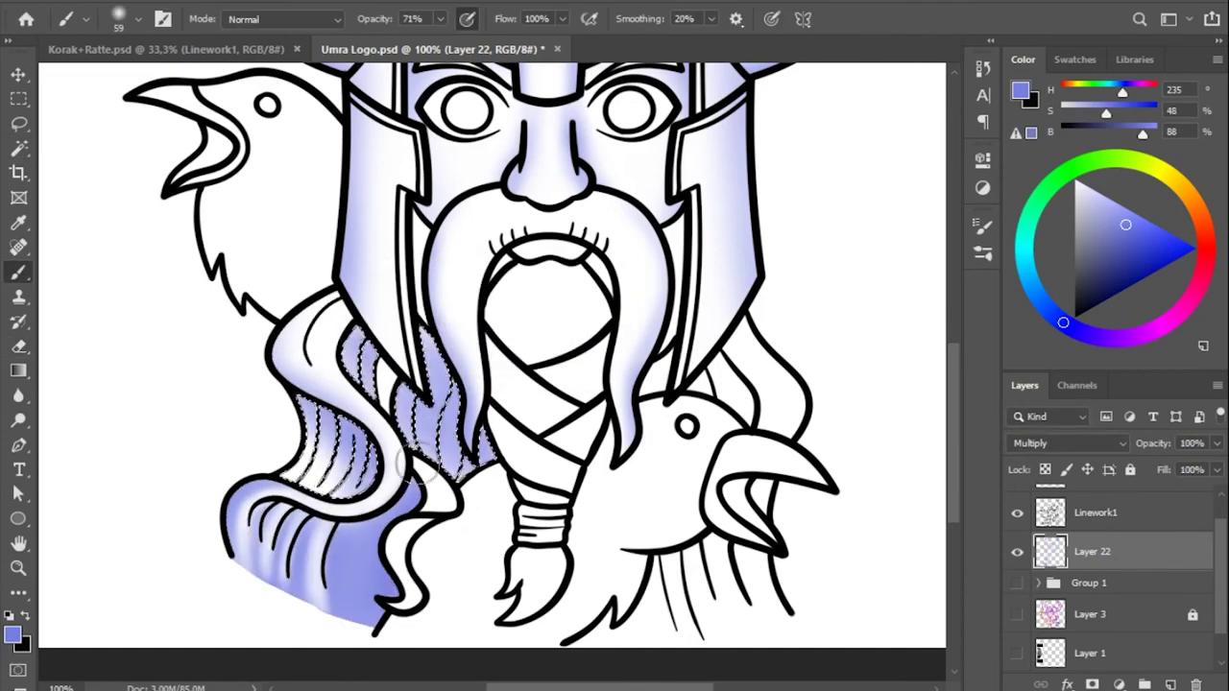
Shade the lower hair strand with a resized soft brush, erase spill, and select the next hair region.
{"action": "key", "text": "w"}
{"action": "left_click", "coordinate": [422, 461]}
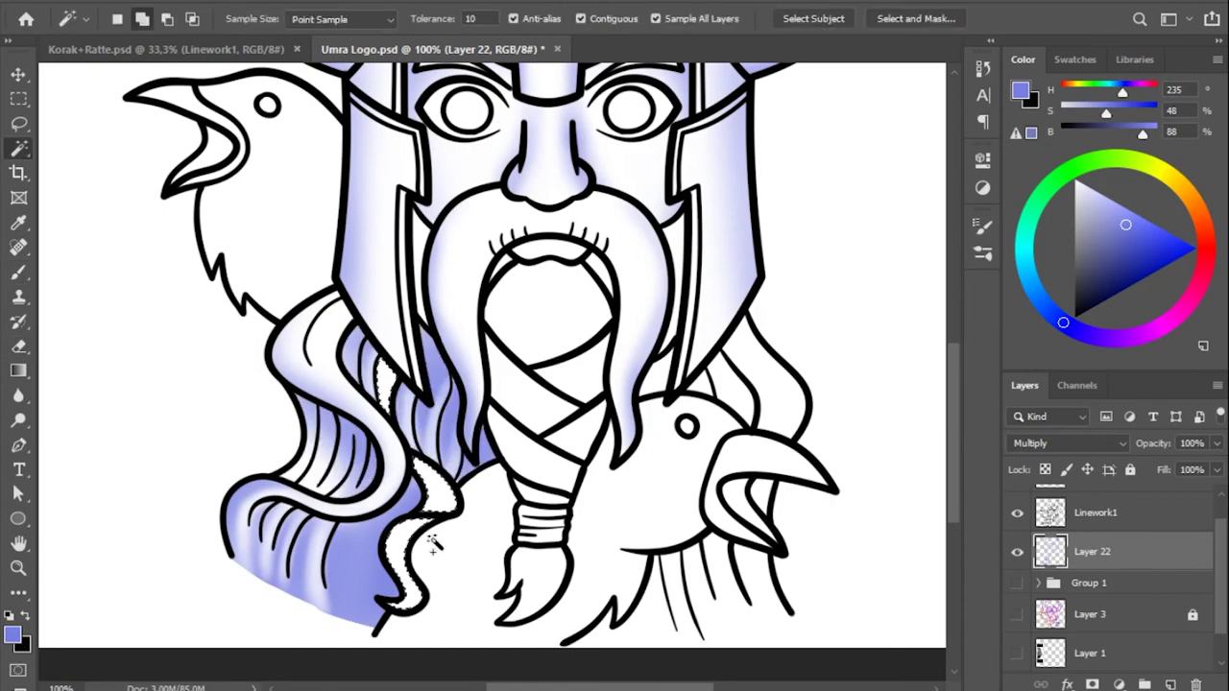
{"action": "key", "text": "b"}
{"action": "right_click", "coordinate": [432, 316]}
{"action": "double_click", "coordinate": [548, 502]}
{"action": "key", "text": "e"}
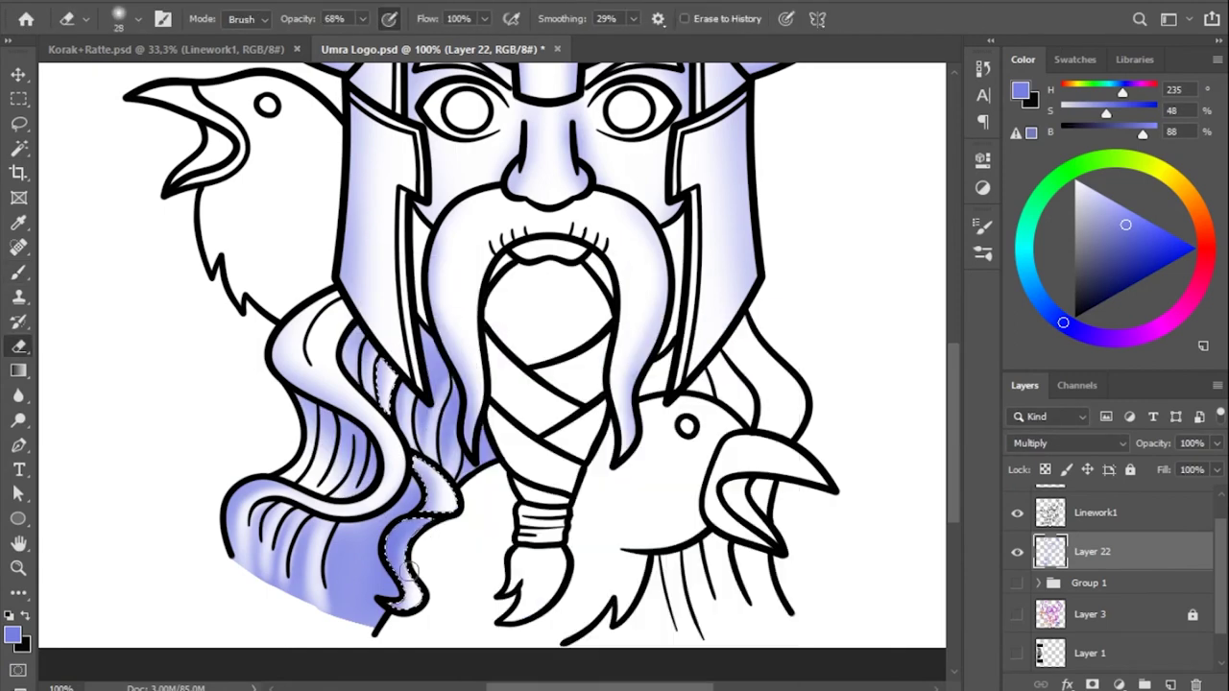
{"action": "left_click_drag", "start_coordinate": [422, 523], "coordinate": [393, 610]}
{"action": "key", "text": "w"}
{"action": "left_click", "coordinate": [443, 237]}
Grow the selection and shrink the brush for painting the beard wrap.
{"action": "key", "text": "Return"}
{"action": "right_click", "coordinate": [432, 221]}
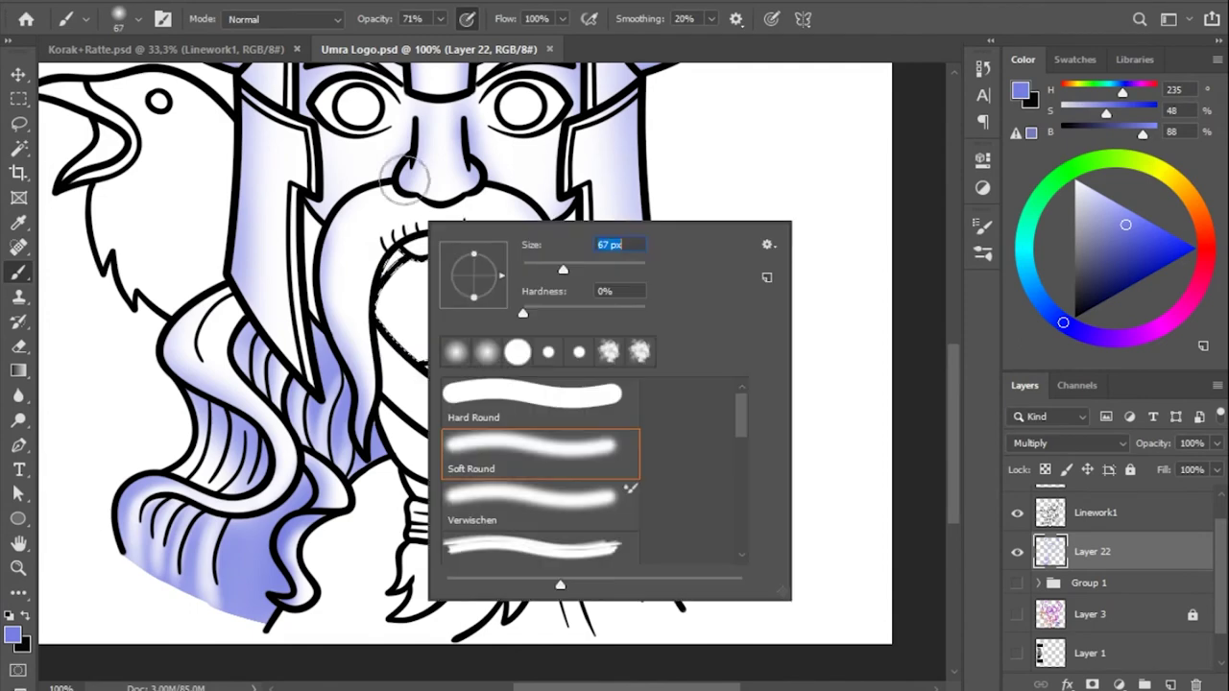
{"action": "key", "text": "Return"}
{"action": "key", "text": "e"}
{"action": "key", "text": "b"}
{"action": "right_click", "coordinate": [426, 317]}
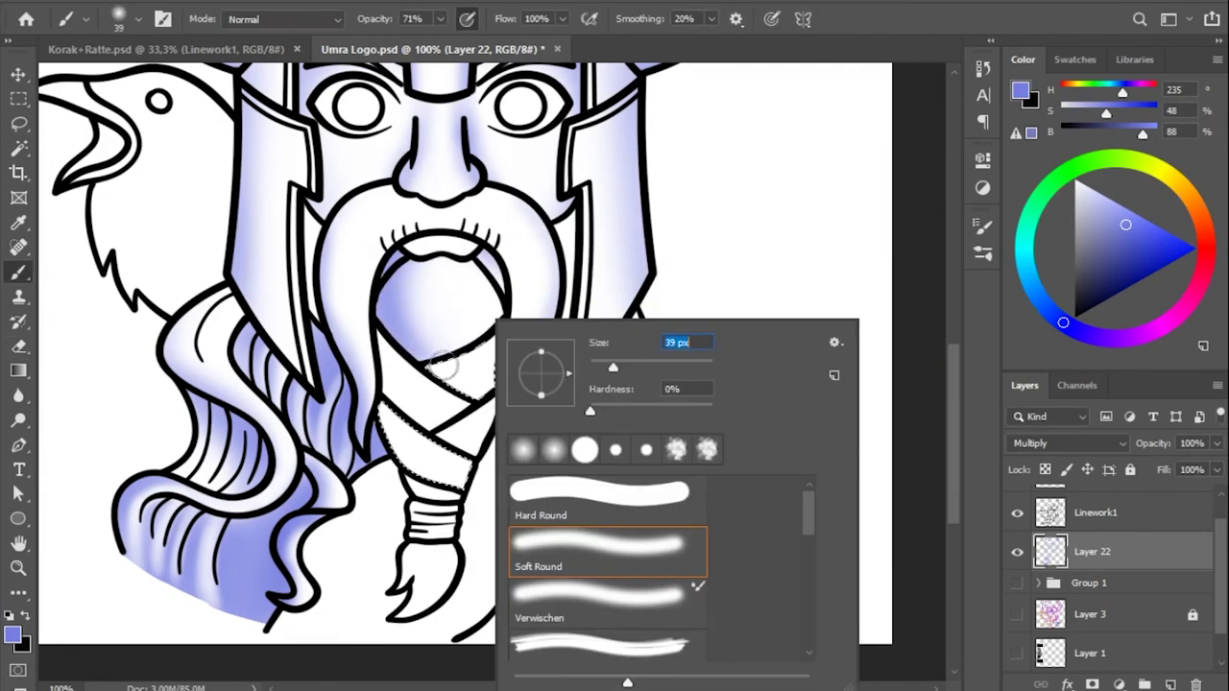
{"action": "key", "text": "Return"}
Select the braided beard's lower wrap and the small triangle within it.
{"action": "key", "text": "w"}
{"action": "left_click", "coordinate": [436, 503]}
{"action": "key", "text": "b"}
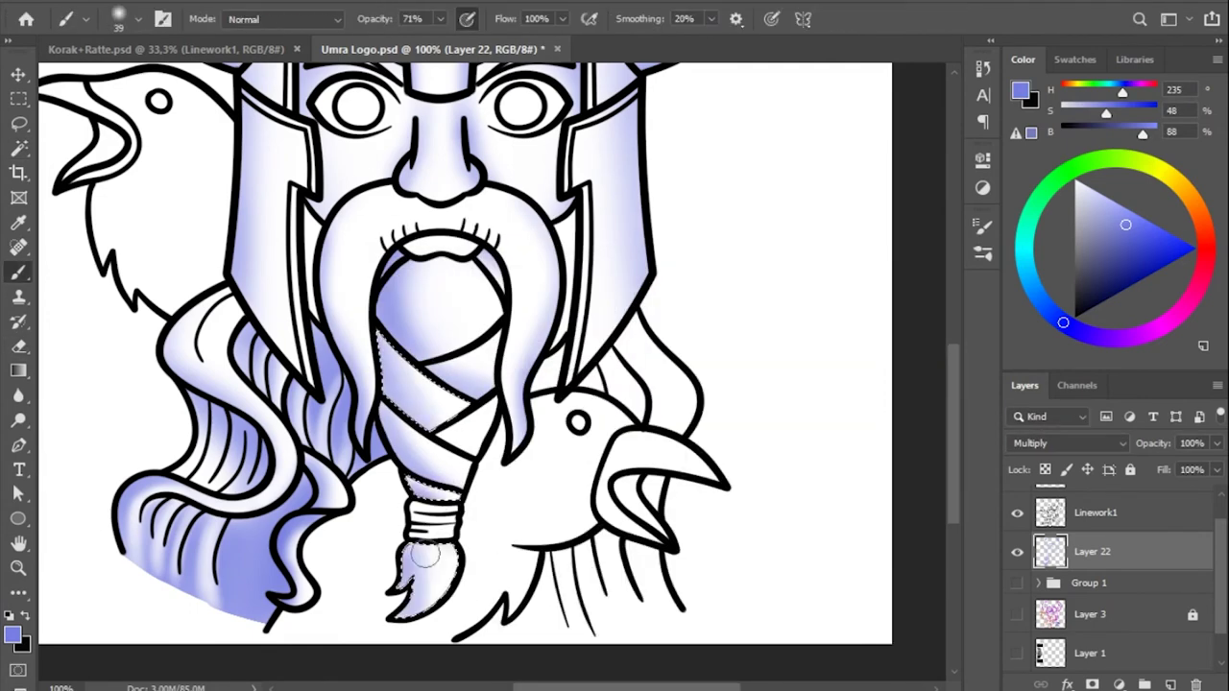
{"action": "key", "text": "w"}
{"action": "left_click", "coordinate": [470, 423]}
{"action": "key", "text": "b"}
{"action": "key", "text": "ctrl+minus"}
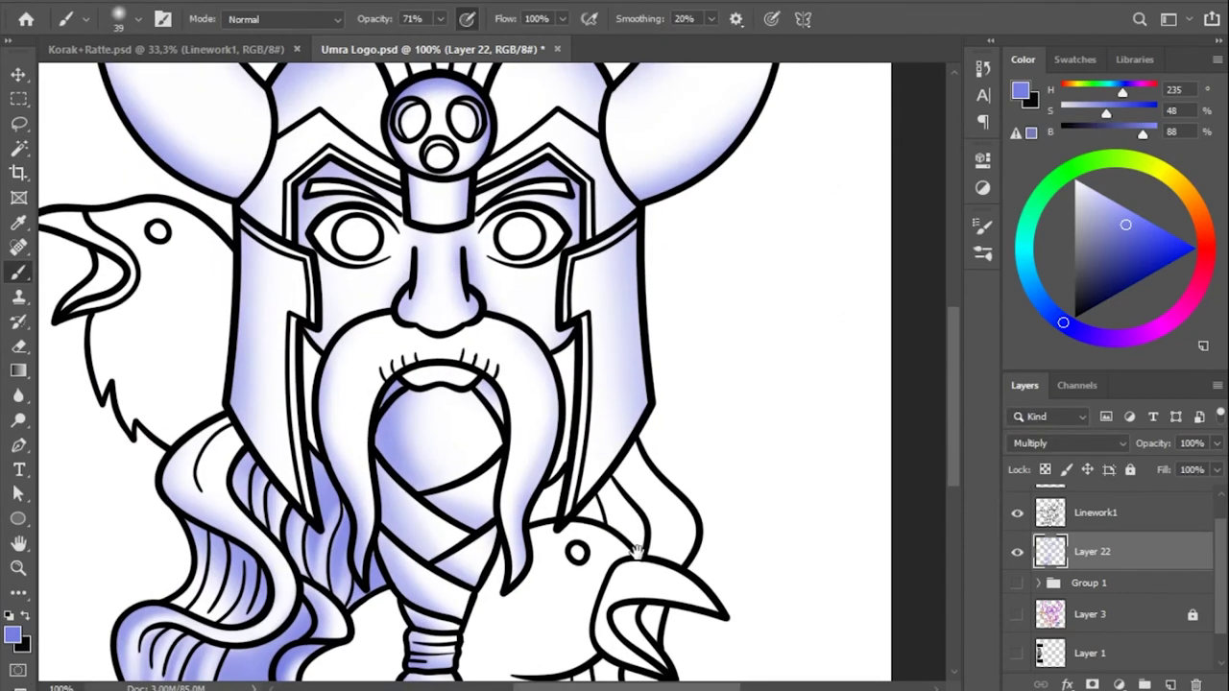
{"action": "key", "text": "ctrl+plus"}
Shade the hair behind the right raven and its lower feathers in blue, then lighten part with the eraser.
{"action": "key", "text": "w"}
{"action": "left_click", "coordinate": [545, 332]}
{"action": "left_click", "coordinate": [567, 538], "text": "shift"}
{"action": "left_click", "coordinate": [1017, 583]}
{"action": "key", "text": "b"}
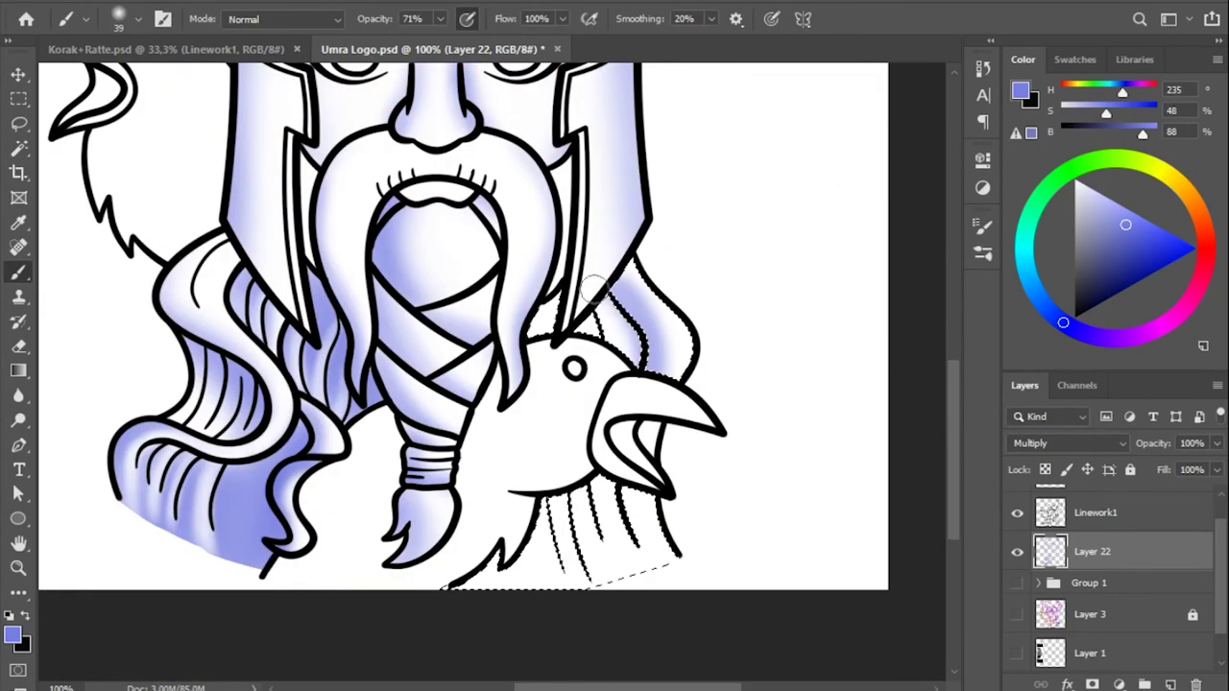
{"action": "left_click_drag", "start_coordinate": [538, 472], "coordinate": [485, 598]}
{"action": "key", "text": "e"}
{"action": "right_click", "coordinate": [560, 506]}
{"action": "left_click_drag", "start_coordinate": [615, 557], "coordinate": [560, 507]}
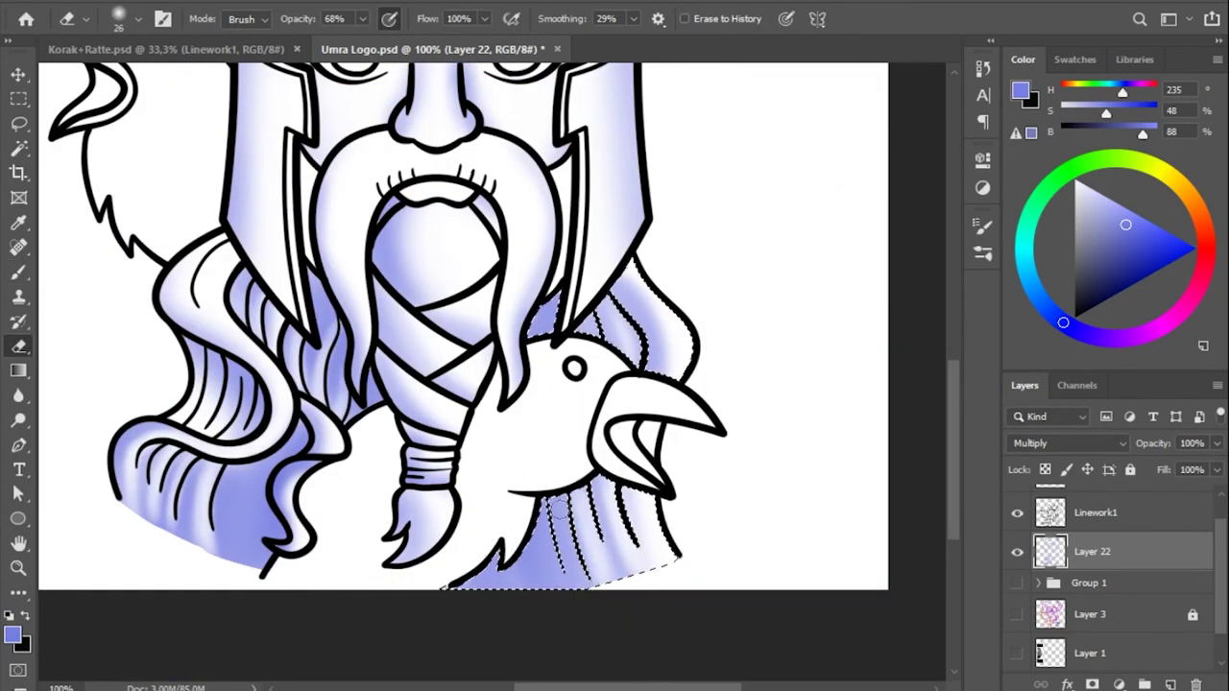
{"action": "key", "text": "b"}
Select the right raven's body, paint blue shading across it, and erase spill along the bottom edge.
{"action": "key", "text": "w"}
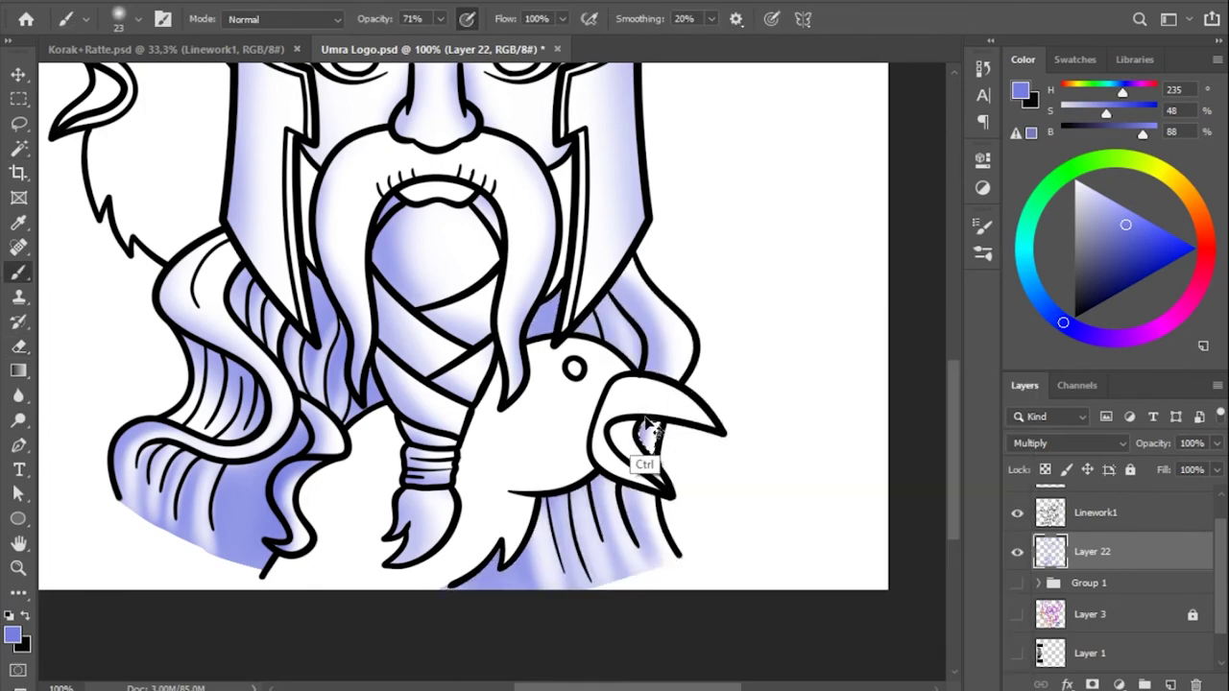
{"action": "left_click", "coordinate": [1017, 583]}
{"action": "left_click", "coordinate": [470, 408]}
{"action": "left_click", "coordinate": [1017, 583]}
{"action": "key", "text": "b"}
{"action": "left_click_drag", "start_coordinate": [470, 409], "coordinate": [403, 499]}
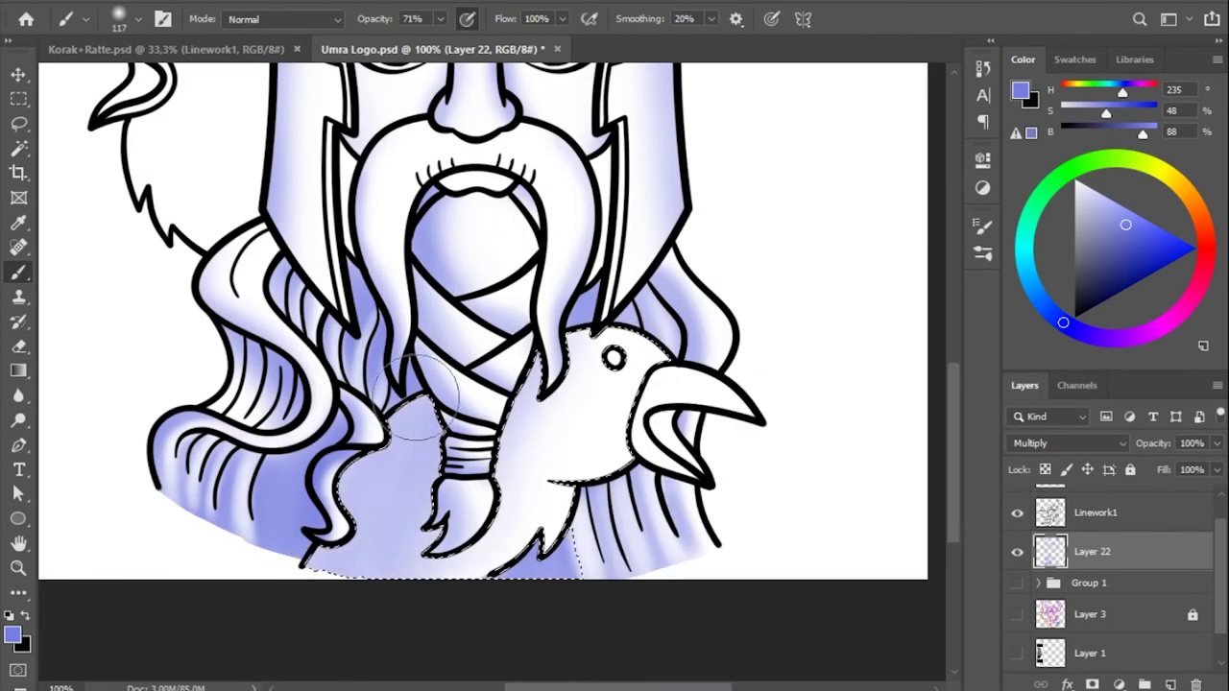
{"action": "right_click", "coordinate": [595, 317]}
{"action": "key", "text": "e"}
{"action": "left_click_drag", "start_coordinate": [588, 568], "coordinate": [404, 575]}
{"action": "key", "text": "b"}
Bring the head and left raven into view and expand the beak selection by one pixel.
{"action": "key", "text": "e"}
{"action": "key", "text": "b"}
{"action": "key", "text": "e"}
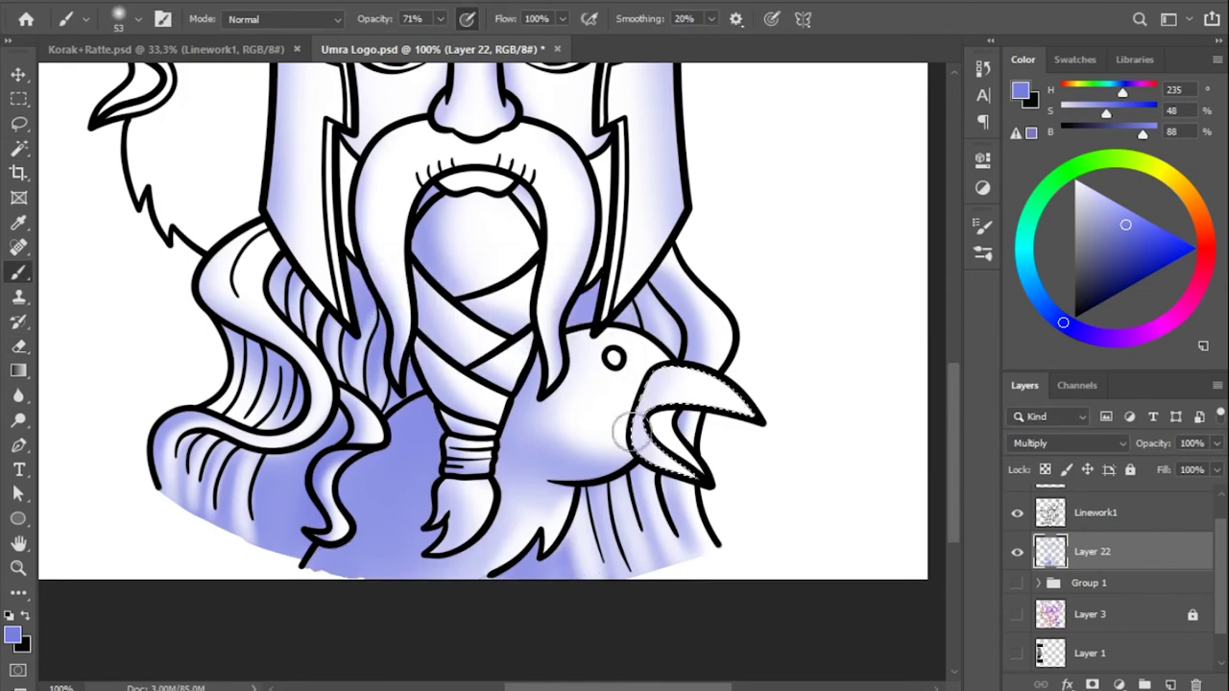
{"action": "scroll", "coordinate": [615, 384], "scroll_direction": "up", "scroll_amount": 5}
{"action": "left_click_drag", "start_coordinate": [356, 335], "coordinate": [370, 435]}
{"action": "key", "text": "b"}
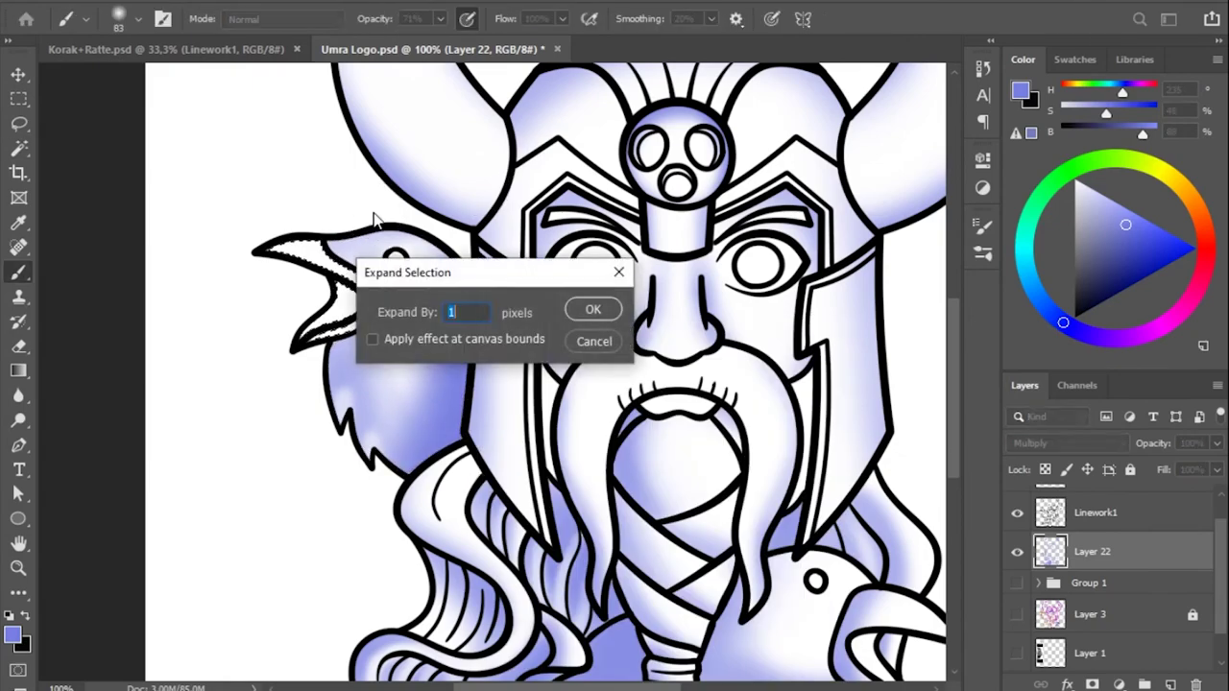
{"action": "key", "text": "Return"}
{"action": "scroll", "coordinate": [327, 278], "scroll_direction": "down", "scroll_amount": 3}
{"action": "scroll", "coordinate": [735, 562], "scroll_direction": "down", "scroll_amount": 1}
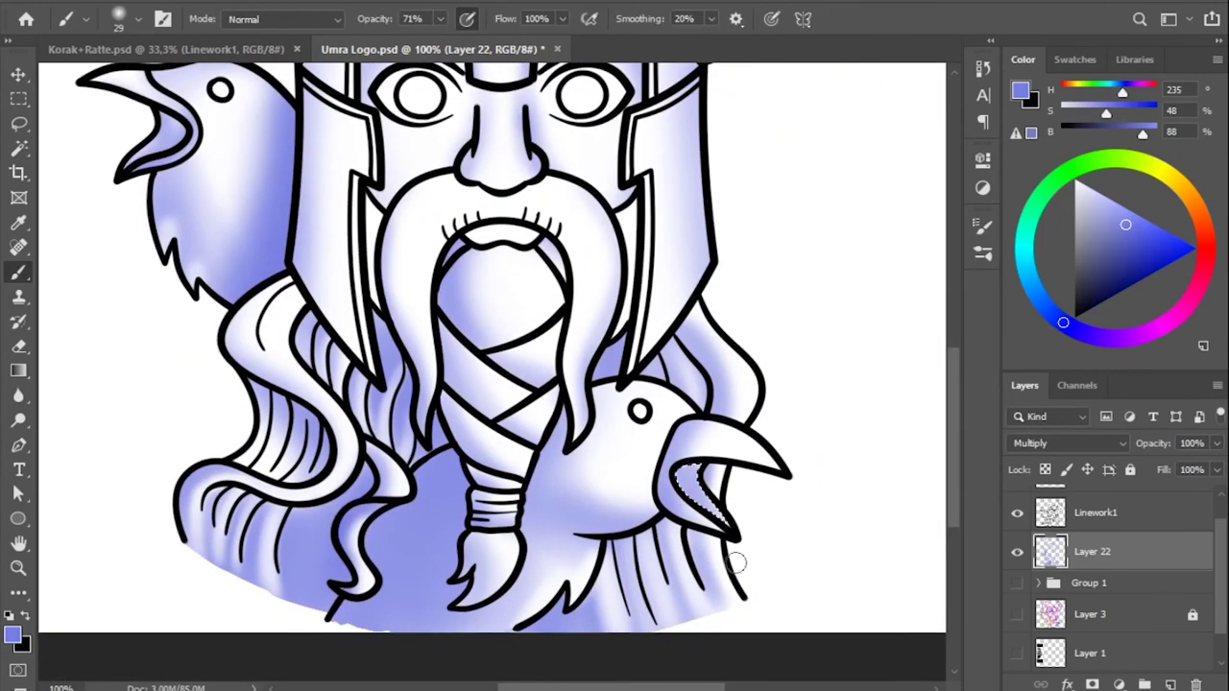
Magic Wand-select the area beside the beard for shading.
{"action": "key", "text": "z"}
{"action": "key", "text": "w"}
{"action": "left_click", "coordinate": [473, 500]}
{"action": "key", "text": "b"}
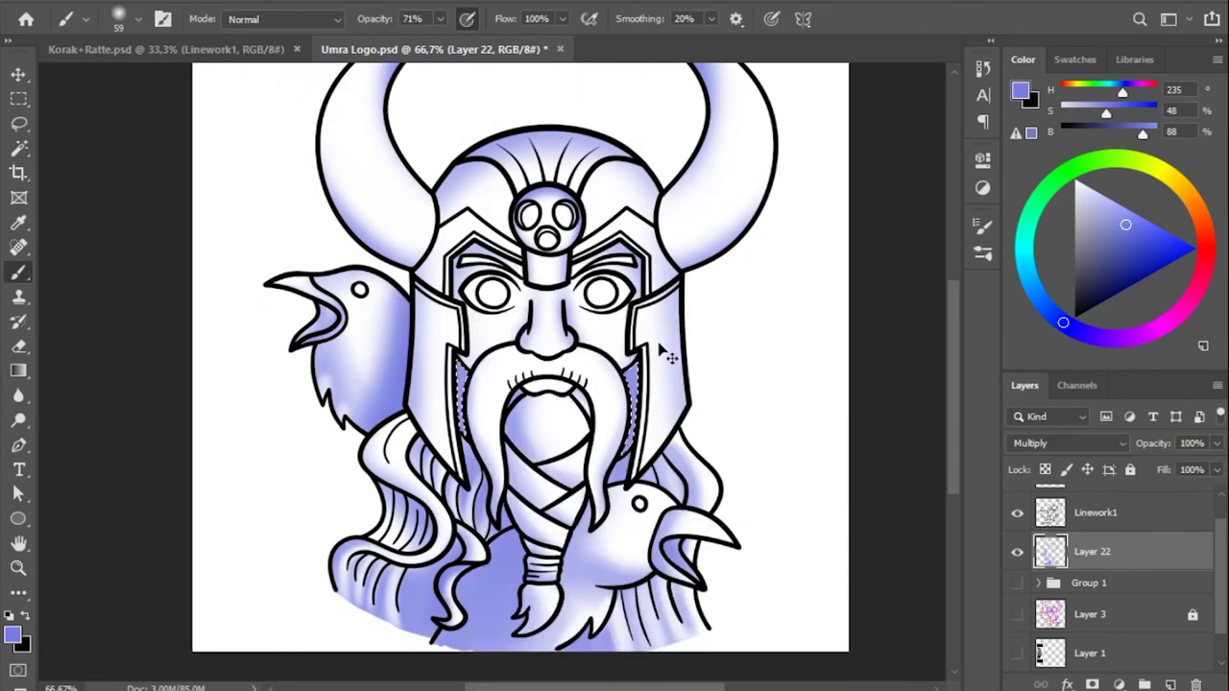
Show the coloured artwork and add a Hue/Saturation adjustment clipped to Layer 22, shifting hue to +155.
{"action": "left_click", "coordinate": [1017, 583]}
{"action": "left_click", "coordinate": [982, 188]}
{"action": "left_click", "coordinate": [789, 218]}
{"action": "mouse_move", "coordinate": [848, 249]}
{"action": "left_mouse_down"}
{"action": "mouse_move", "coordinate": [859, 252]}
{"action": "mouse_move", "coordinate": [765, 278]}
{"action": "left_mouse_up"}
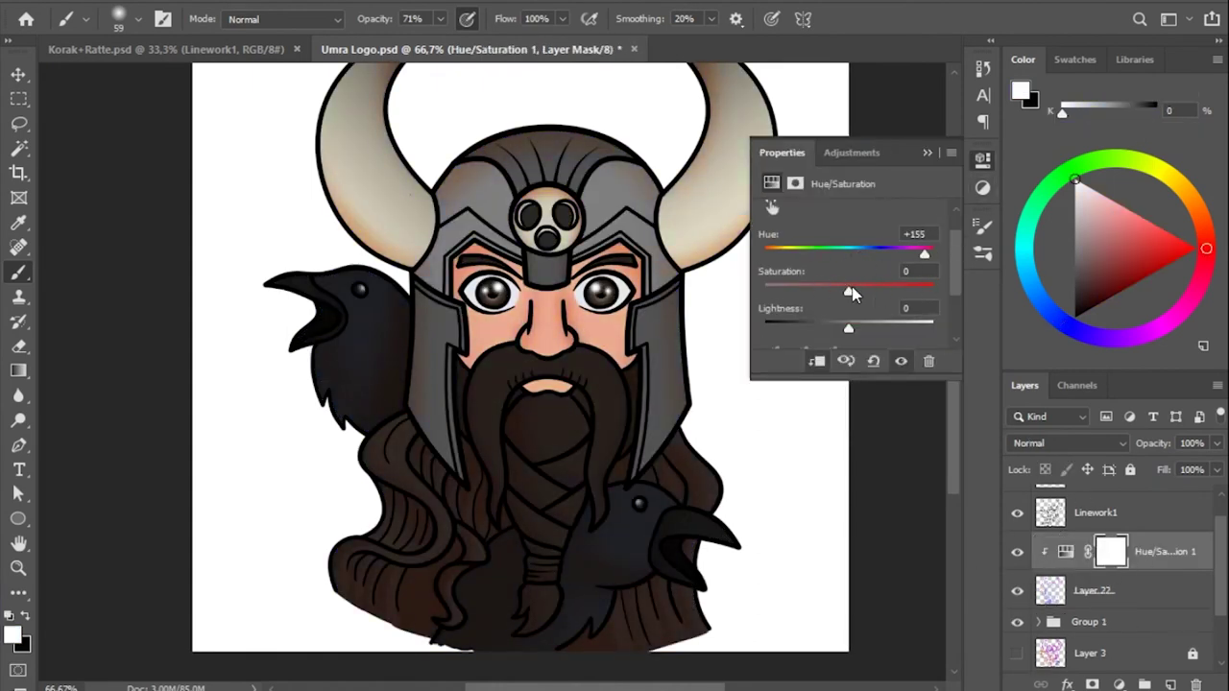
Lower the adjustment's Lightness for neutral shading and merge it into Layer 22.
{"action": "left_click_drag", "start_coordinate": [847, 328], "coordinate": [802, 331]}
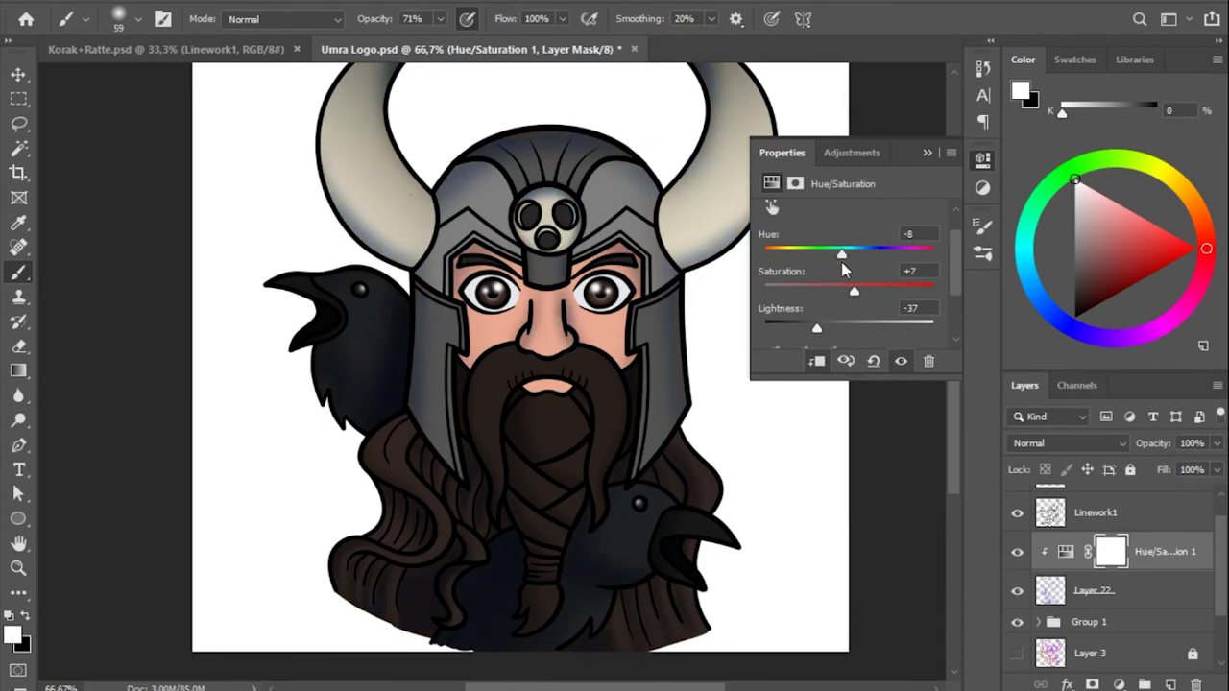
{"action": "right_click", "coordinate": [1158, 552]}
{"action": "left_click", "coordinate": [1070, 541]}
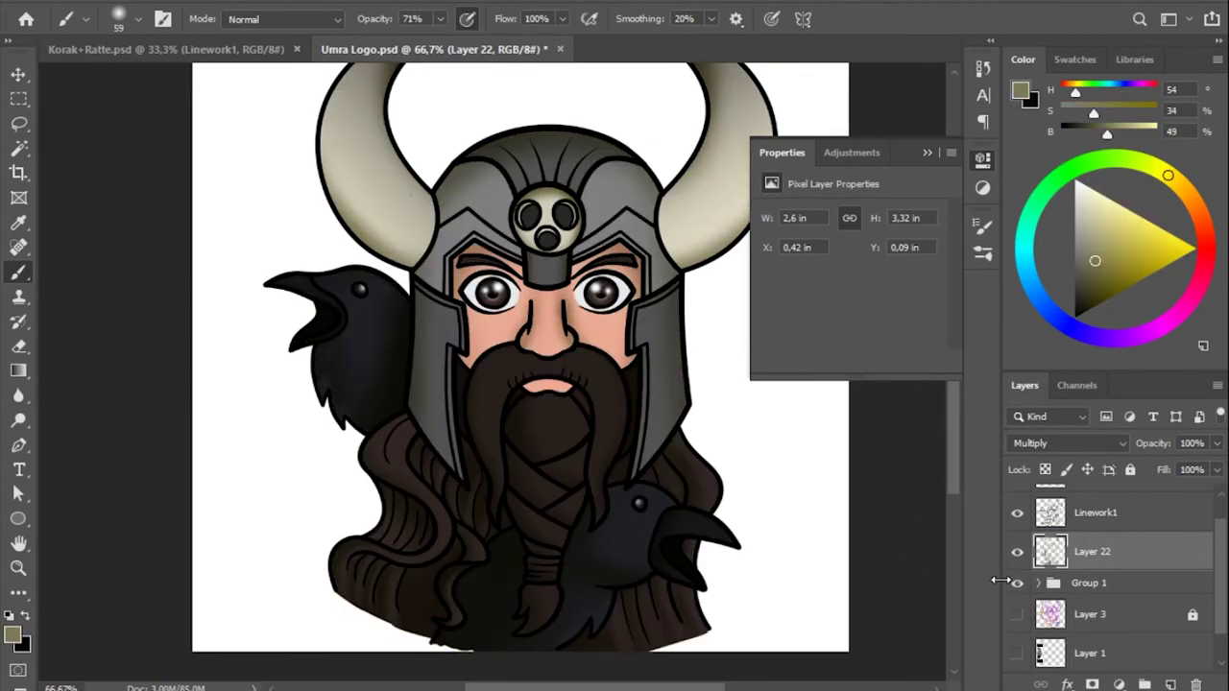
Create new empty Layer 23 beneath the shading layer.
{"action": "key", "text": "z"}
{"action": "scroll", "coordinate": [543, 212], "scroll_direction": "up", "scroll_amount": 5}
{"action": "scroll", "coordinate": [585, 393], "scroll_direction": "down", "scroll_amount": 3}
{"action": "scroll", "coordinate": [846, 370], "scroll_direction": "down", "scroll_amount": 2}
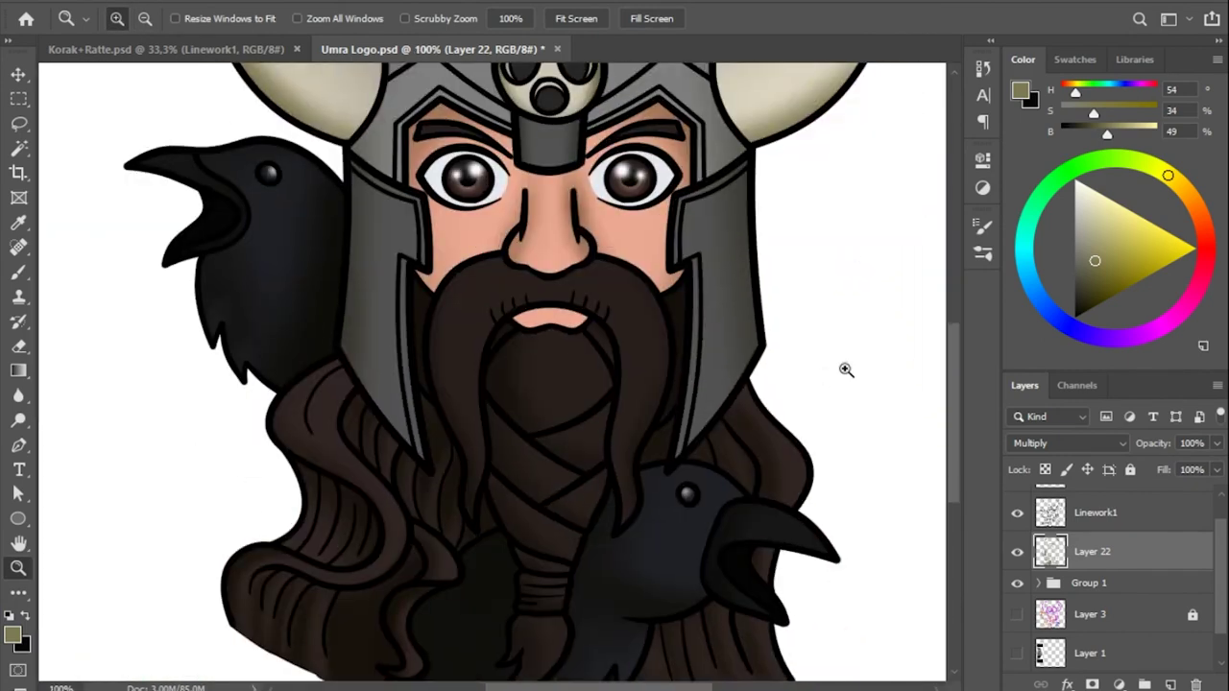
{"action": "key", "text": "ctrl+shift+alt+n"}
{"action": "key", "text": "ctrl+bracketleft"}
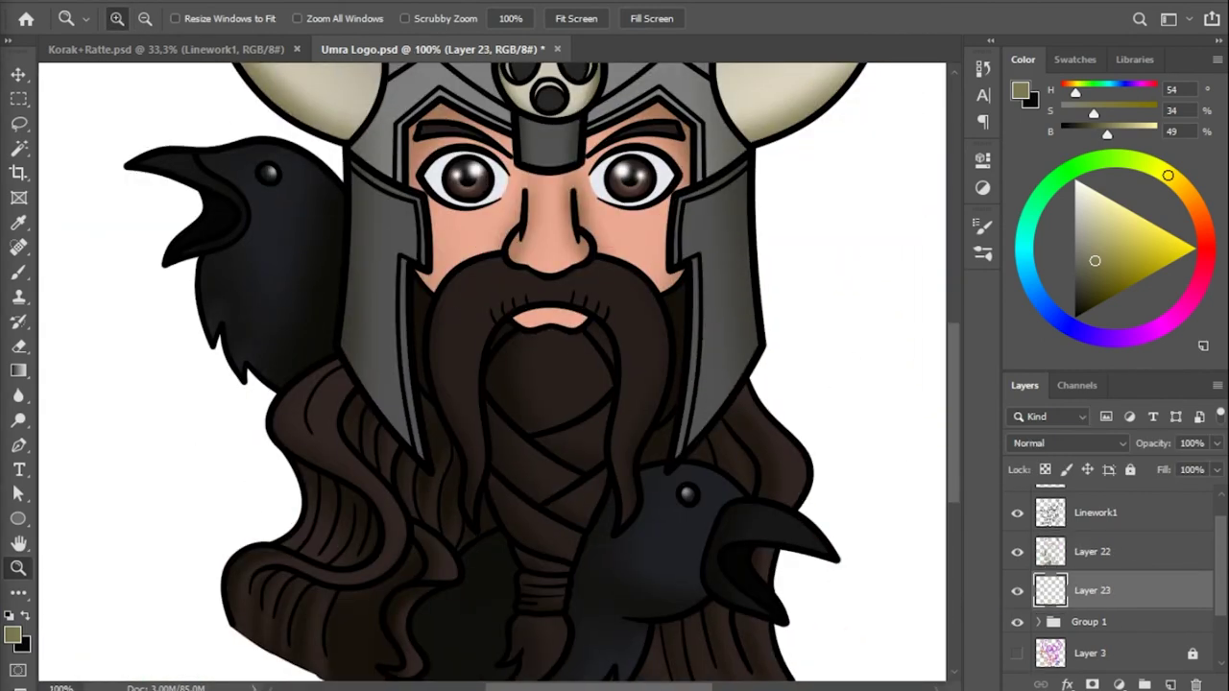
Choose the Hard Round brush preset.
{"action": "key", "text": "b"}
{"action": "right_click", "coordinate": [547, 320]}
{"action": "key", "text": "Escape"}
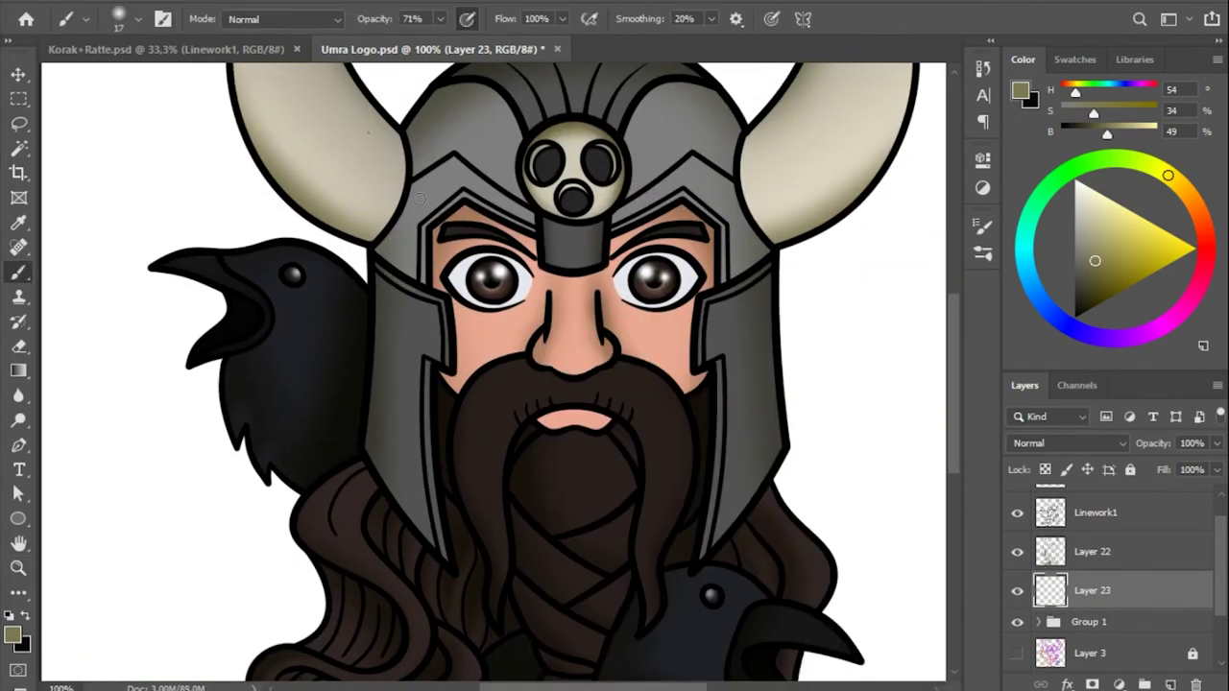
{"action": "right_click", "coordinate": [518, 187]}
{"action": "double_click", "coordinate": [599, 389]}
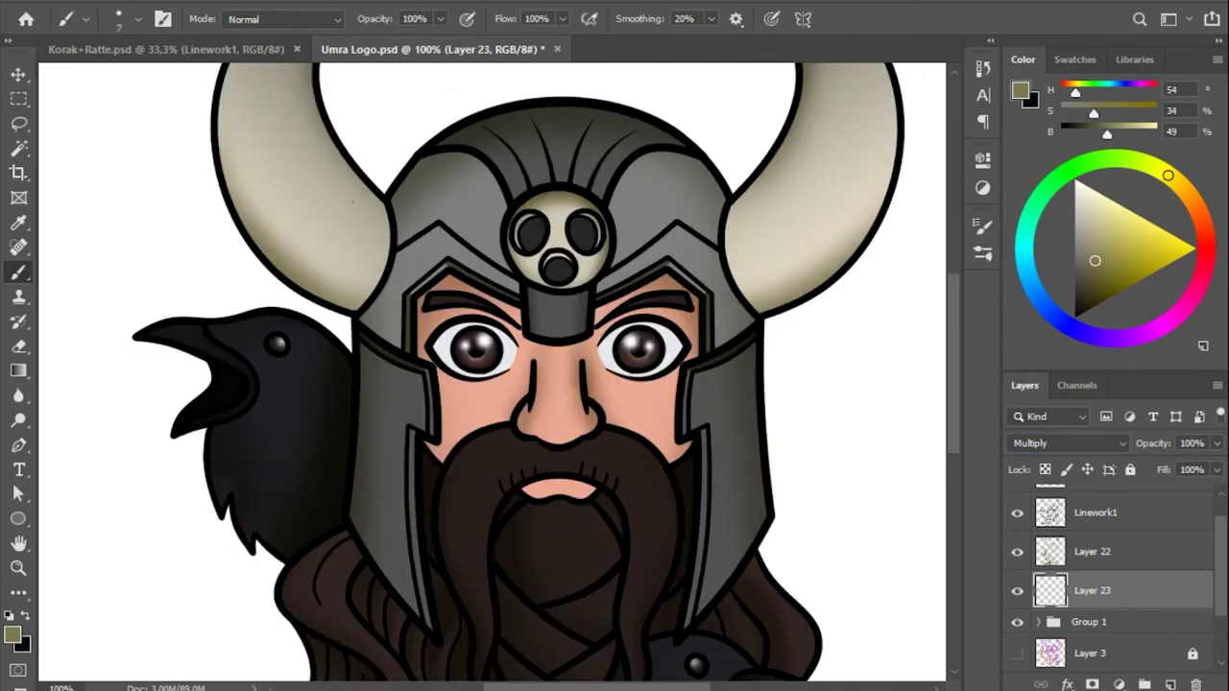
Zoom to 200% on the helmet skull.
{"action": "left_click", "coordinate": [566, 79], "text": "ctrl"}
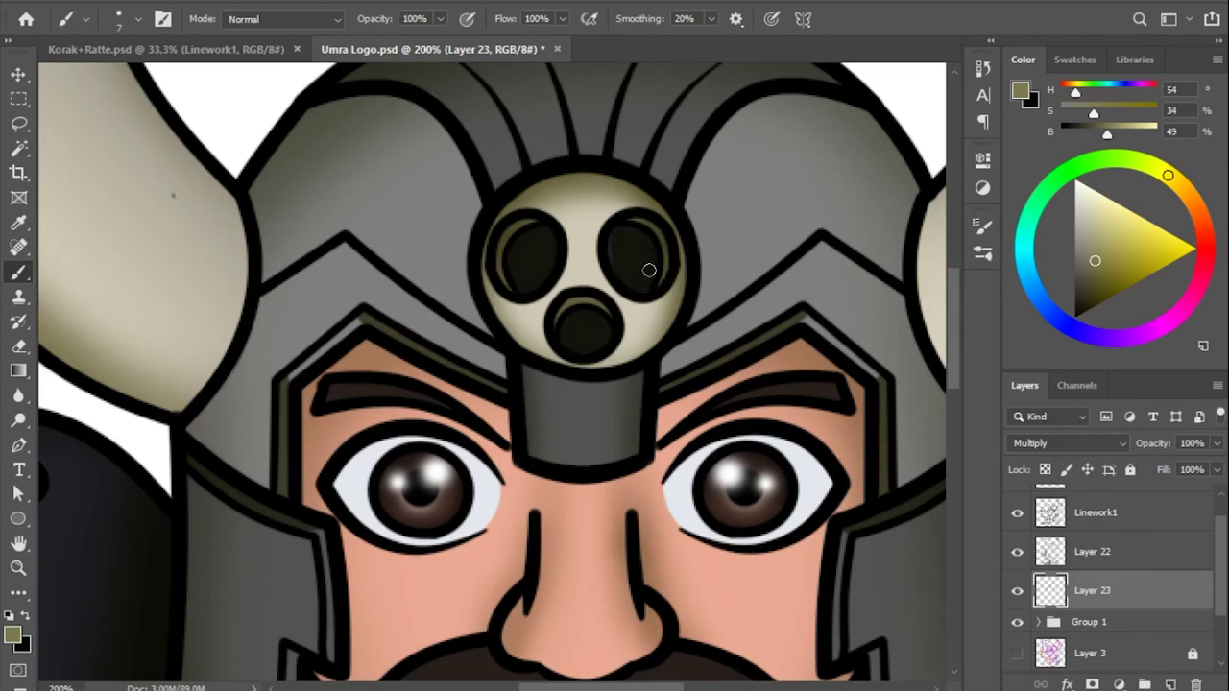
{"action": "scroll", "coordinate": [640, 315], "scroll_direction": "down", "scroll_amount": 5}
{"action": "scroll", "coordinate": [641, 241], "scroll_direction": "down", "scroll_amount": 4}
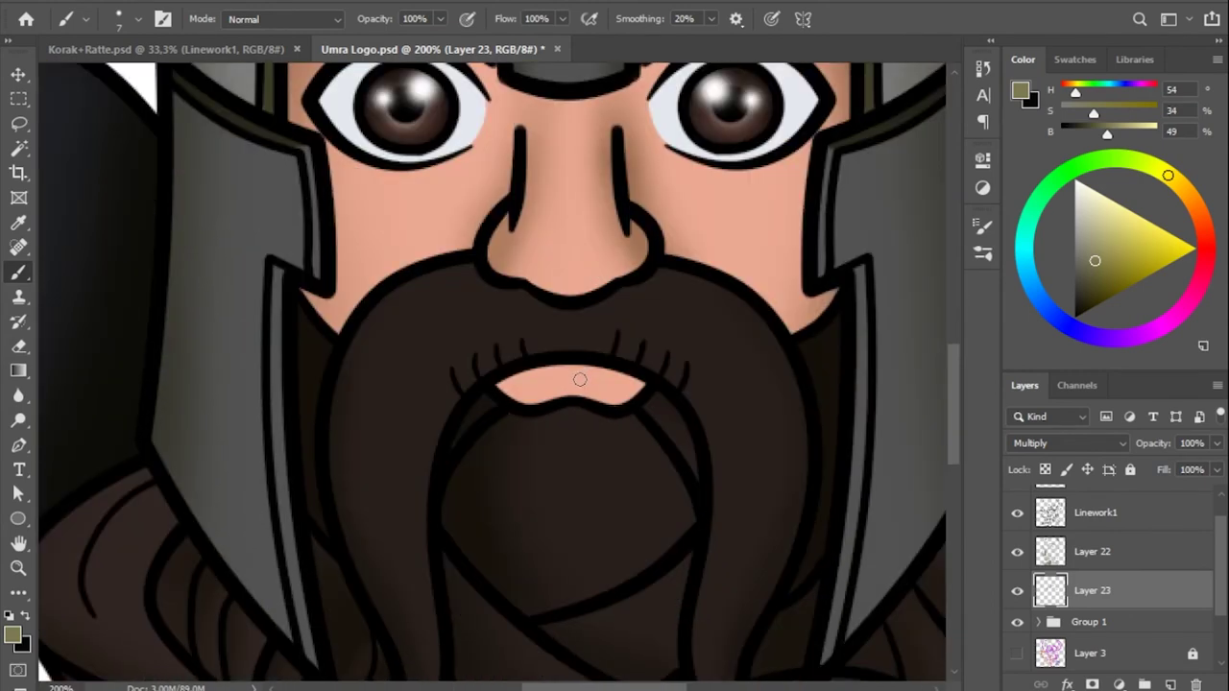
{"action": "scroll", "coordinate": [580, 380], "scroll_direction": "up", "scroll_amount": 4}
{"action": "left_click_drag", "start_coordinate": [1217, 442], "coordinate": [1184, 468]}
Add a new highlight layer and raise the eraser opacity to 100%.
{"action": "key", "text": "ctrl+shift+alt+n"}
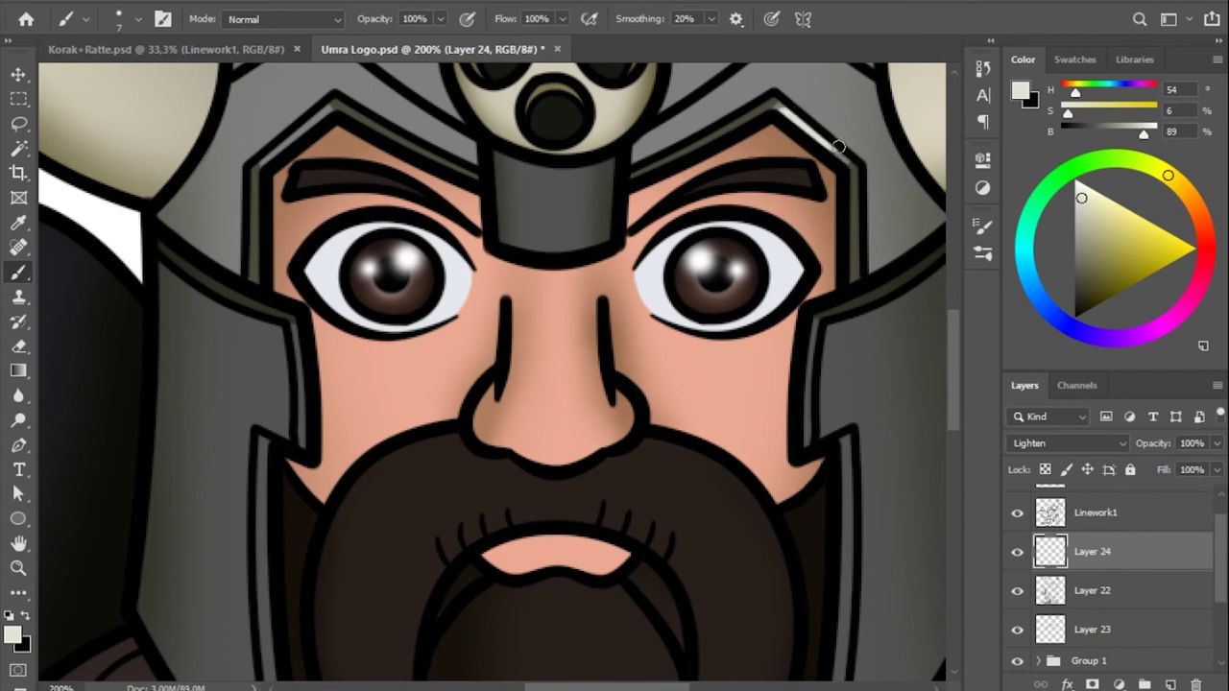
{"action": "scroll", "coordinate": [814, 324], "scroll_direction": "down", "scroll_amount": 5}
{"action": "scroll", "coordinate": [815, 324], "scroll_direction": "left", "scroll_amount": 2}
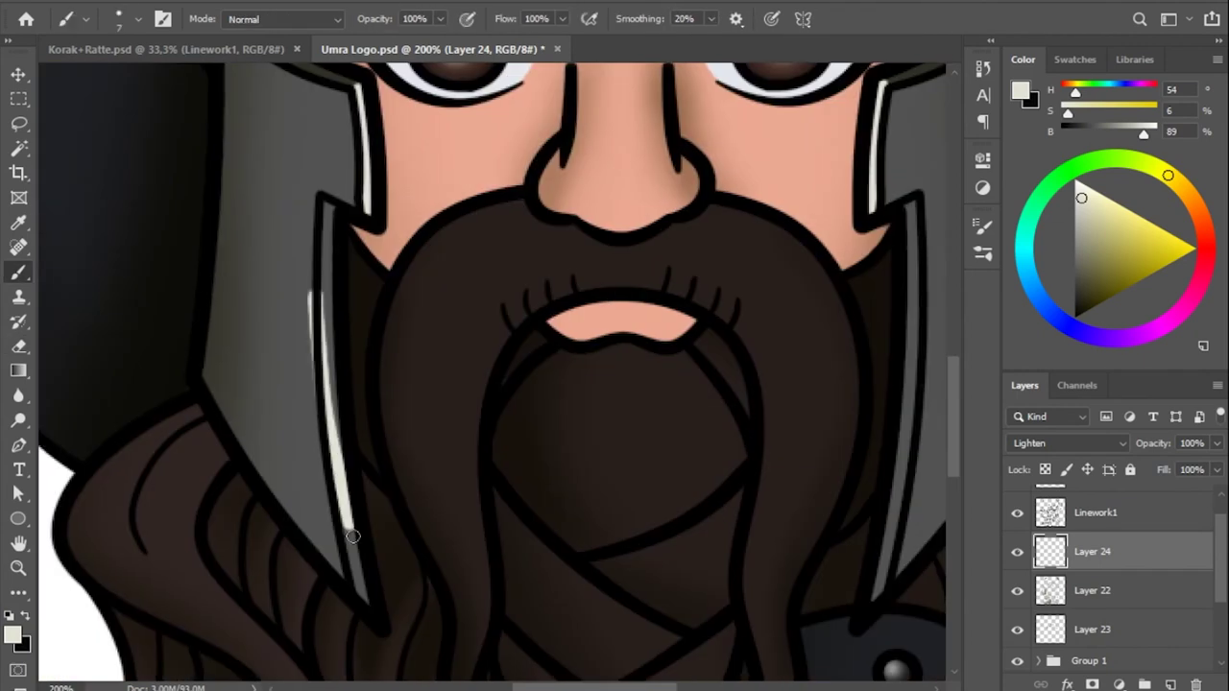
{"action": "key", "text": "e"}
{"action": "right_click", "coordinate": [299, 272]}
{"action": "key", "text": "Return"}
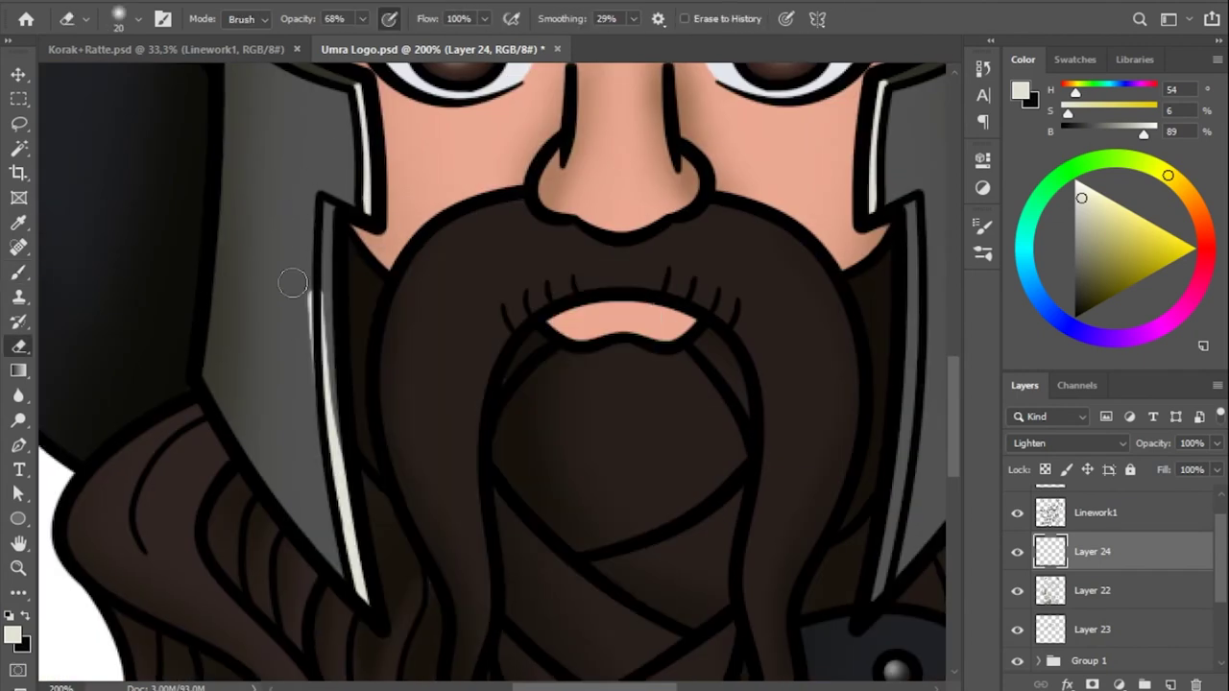
{"action": "right_click", "coordinate": [290, 281]}
{"action": "left_click_drag", "start_coordinate": [362, 18], "coordinate": [426, 38]}
Paint a white highlight streak down the helmet's nose guard.
{"action": "key", "text": "b"}
{"action": "scroll", "coordinate": [709, 262], "scroll_direction": "down", "scroll_amount": 2}
{"action": "scroll", "coordinate": [709, 262], "scroll_direction": "right", "scroll_amount": 4}
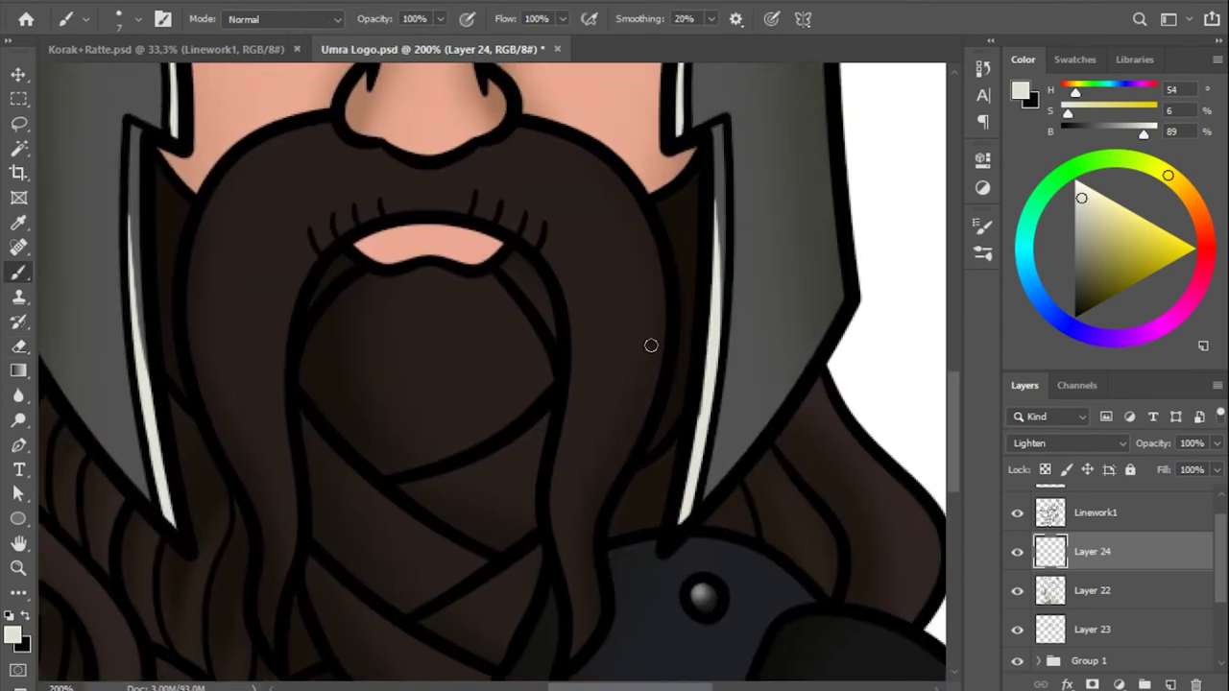
{"action": "scroll", "coordinate": [651, 345], "scroll_direction": "up", "scroll_amount": 5}
{"action": "scroll", "coordinate": [651, 346], "scroll_direction": "left", "scroll_amount": 2}
{"action": "left_click_drag", "start_coordinate": [473, 183], "coordinate": [470, 255]}
{"action": "key", "text": "e"}
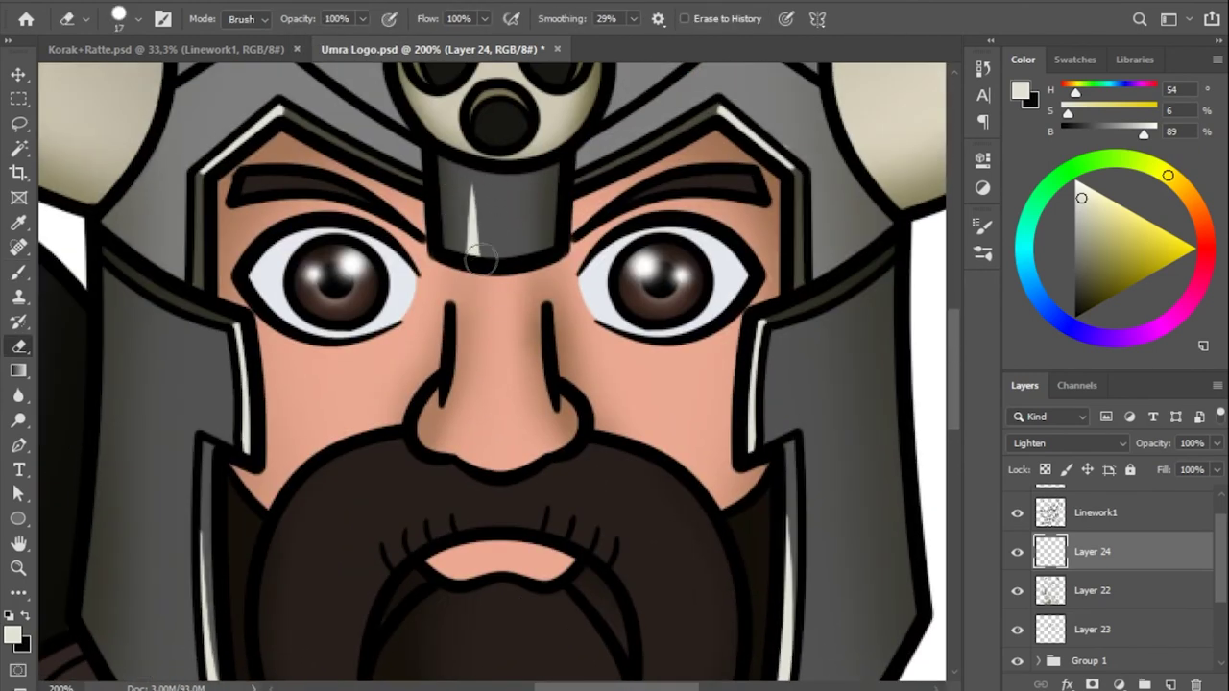
{"action": "key", "text": "b"}
Trim the nose-guard highlight to a short spike and add another highlight stroke.
{"action": "scroll", "coordinate": [480, 255], "scroll_direction": "up", "scroll_amount": 3}
{"action": "scroll", "coordinate": [497, 224], "scroll_direction": "up", "scroll_amount": 3}
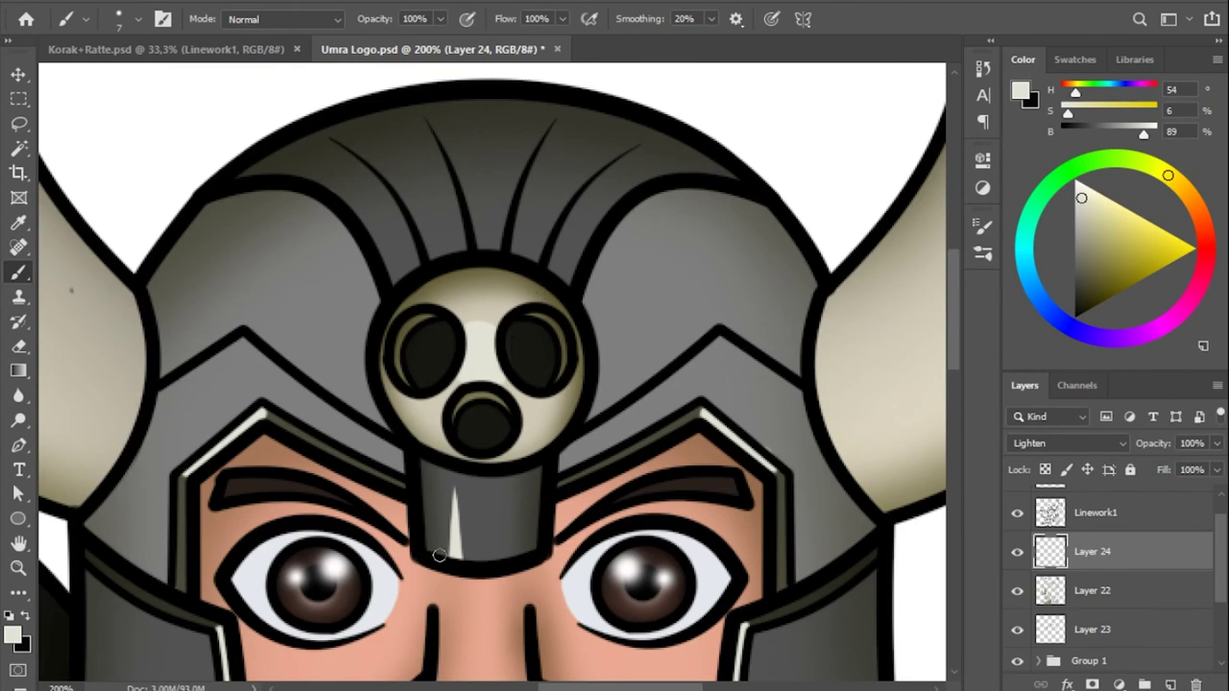
{"action": "key", "text": "e"}
{"action": "left_click_drag", "start_coordinate": [477, 485], "coordinate": [480, 511]}
{"action": "key", "text": "b"}
{"action": "left_click_drag", "start_coordinate": [473, 436], "coordinate": [519, 361]}
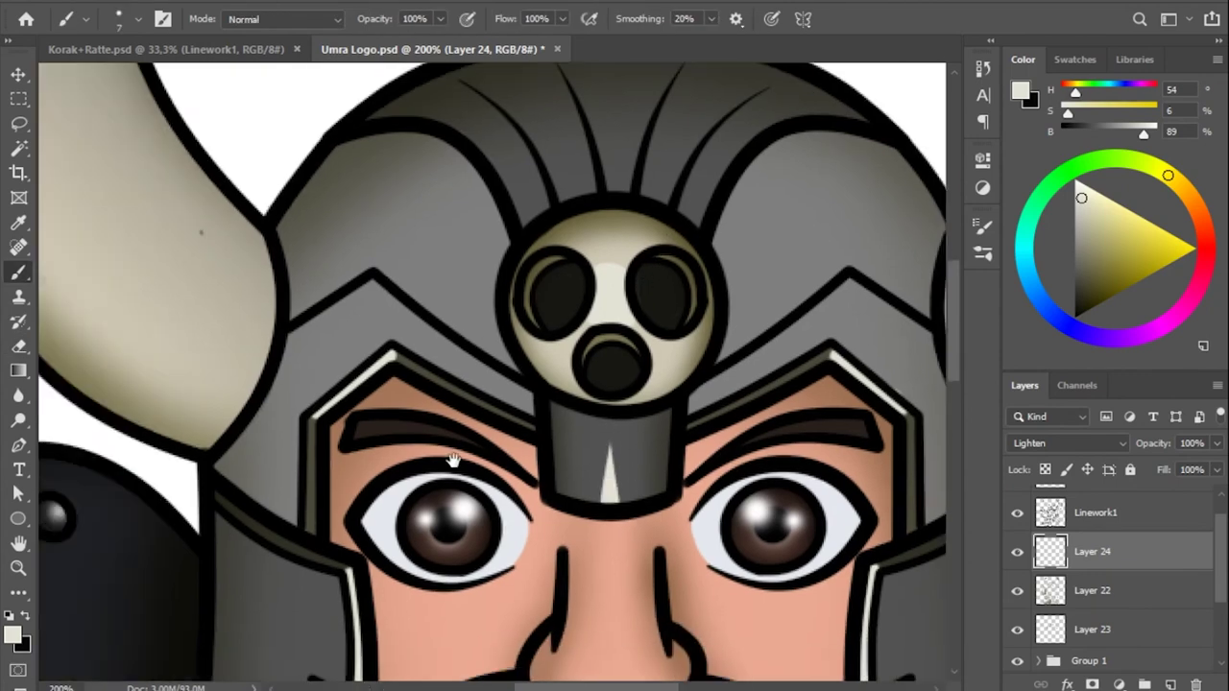
{"action": "key", "text": "z"}
{"action": "left_click", "coordinate": [519, 361], "text": "alt"}
Check the brush and eraser size and softness settings.
{"action": "key", "text": "b"}
{"action": "scroll", "coordinate": [576, 384], "scroll_direction": "down", "scroll_amount": 2}
{"action": "right_click", "coordinate": [583, 441]}
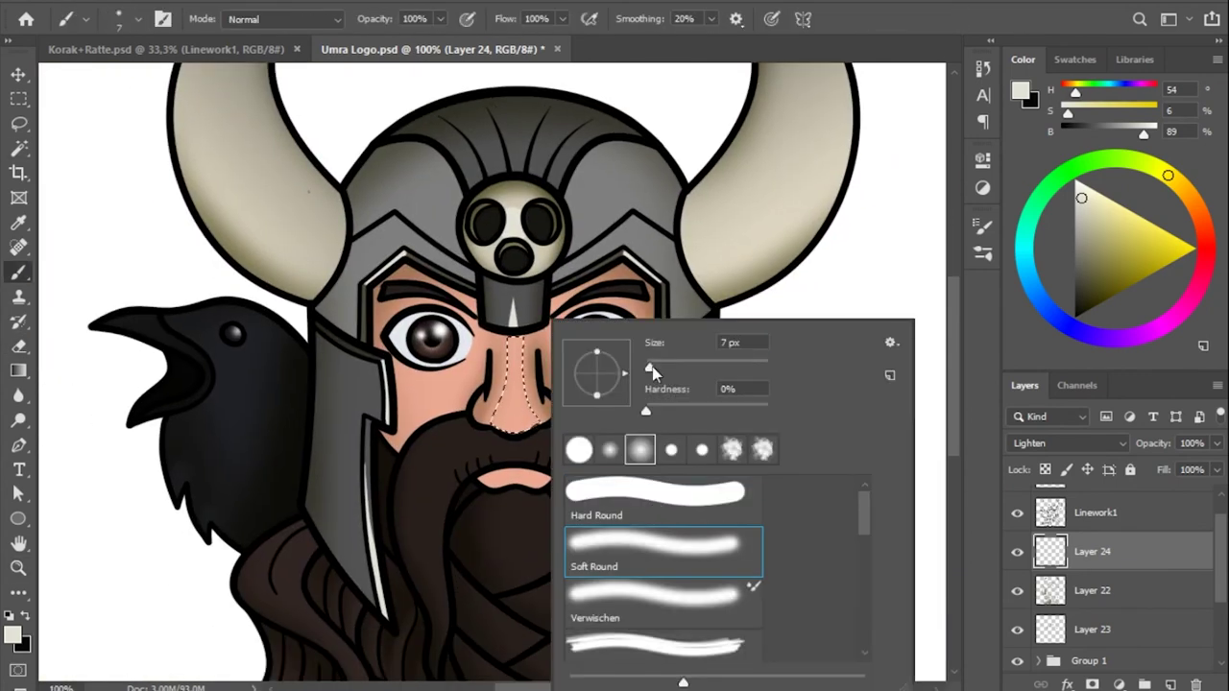
{"action": "key", "text": "Escape"}
{"action": "key", "text": "e"}
{"action": "right_click", "coordinate": [477, 306]}
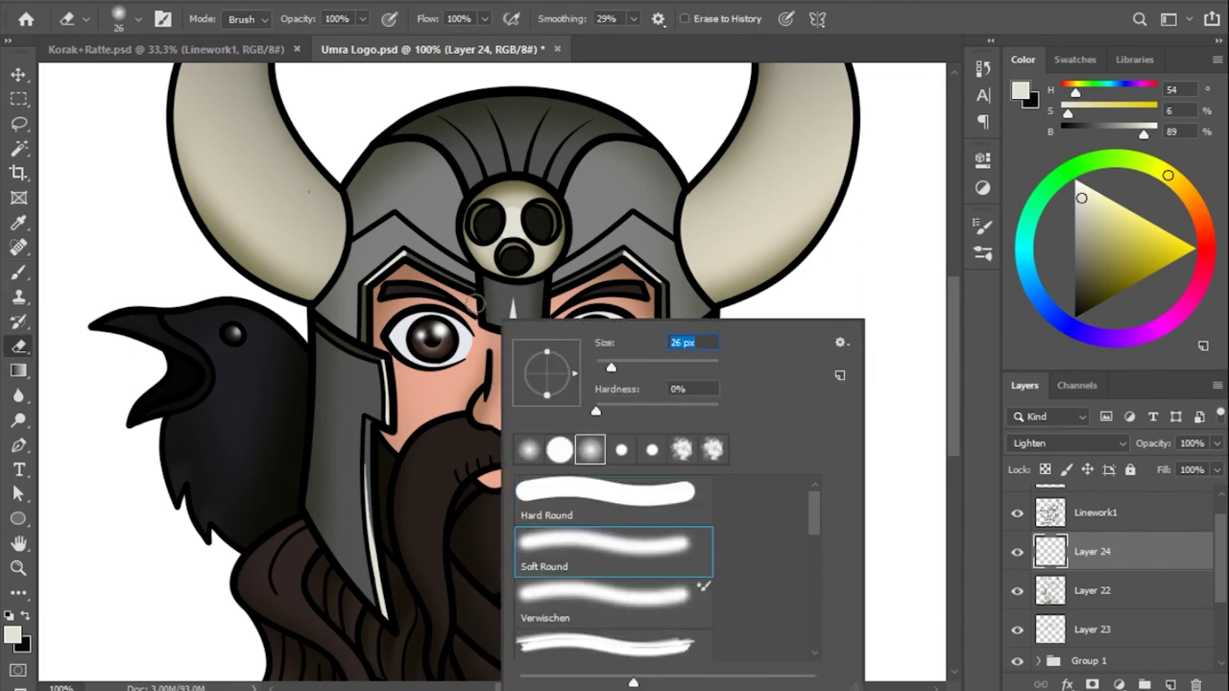
{"action": "key", "text": "Escape"}
{"action": "key", "text": "b"}
{"action": "right_click", "coordinate": [596, 401]}
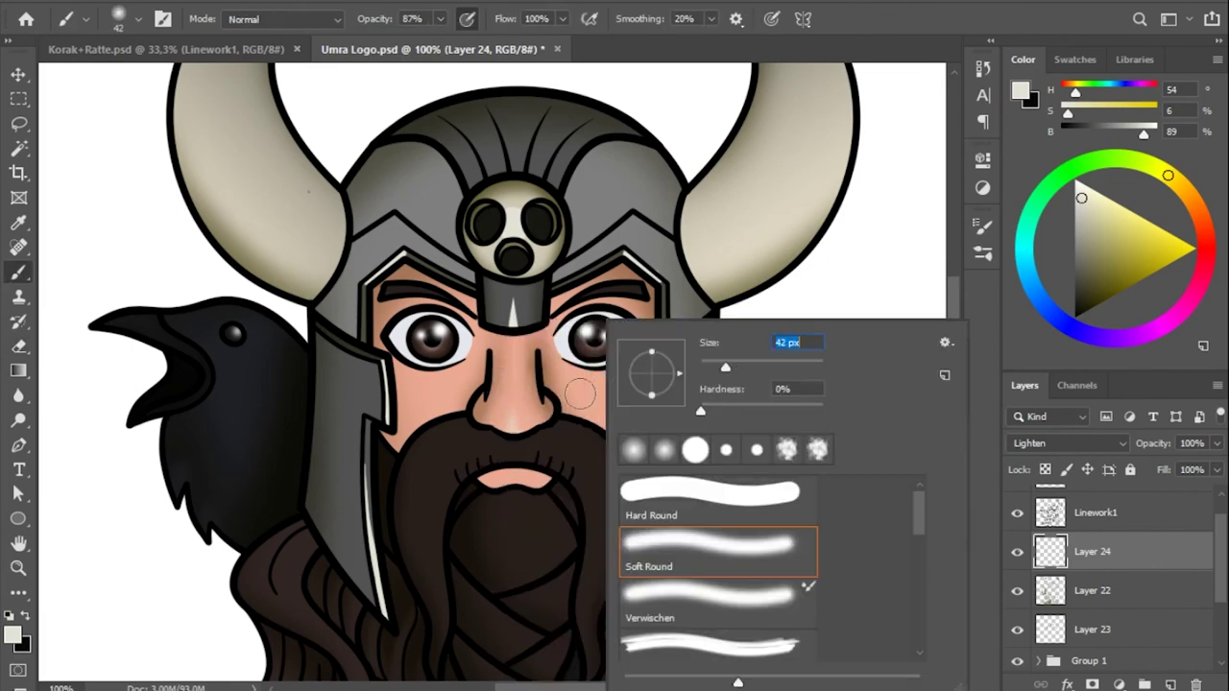
{"action": "key", "text": "Escape"}
Set the highlight layer to Lighten at about 33% opacity with a larger brush.
{"action": "mouse_move", "coordinate": [798, 280]}
{"action": "left_mouse_down"}
{"action": "mouse_move", "coordinate": [773, 419]}
{"action": "mouse_move", "coordinate": [785, 375]}
{"action": "left_mouse_up"}
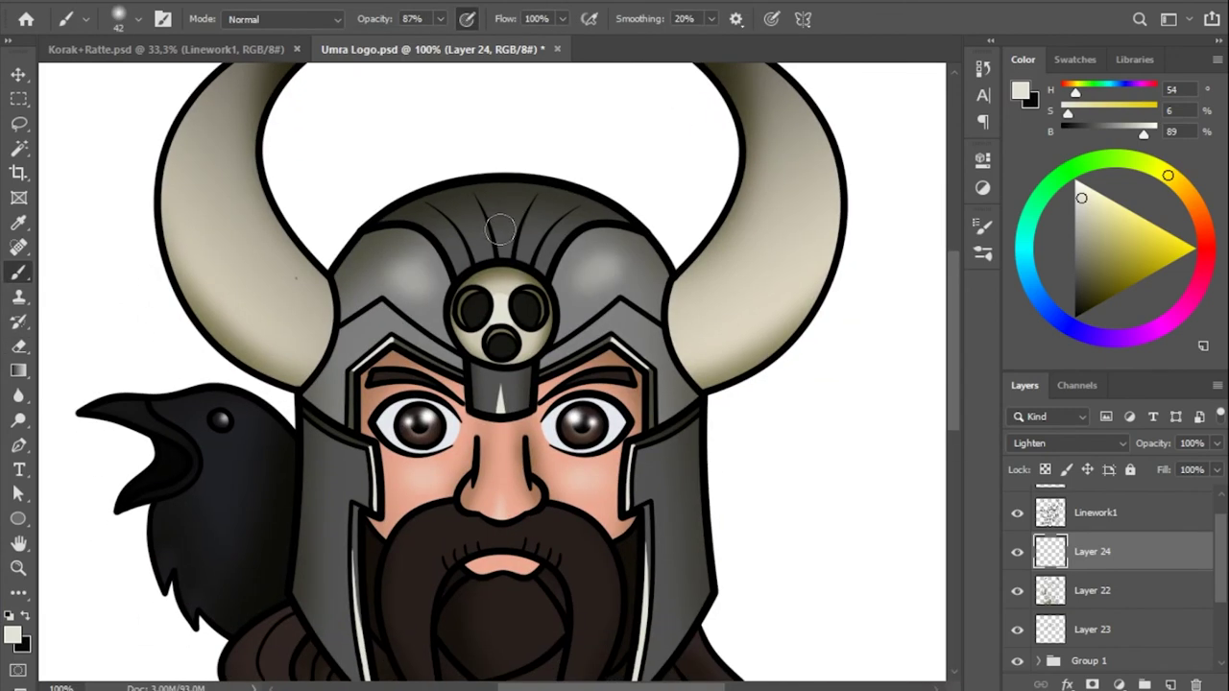
{"action": "left_click_drag", "start_coordinate": [572, 402], "coordinate": [594, 311]}
{"action": "left_click", "coordinate": [1069, 442]}
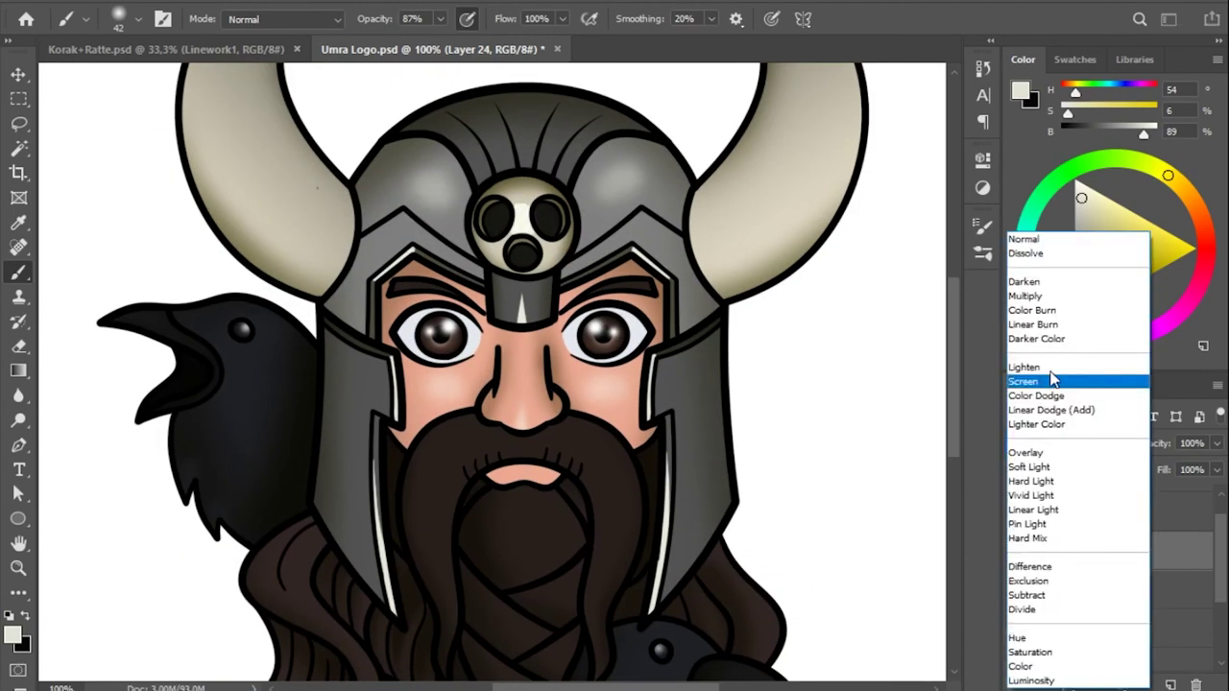
{"action": "left_click_drag", "start_coordinate": [1216, 443], "coordinate": [1165, 473]}
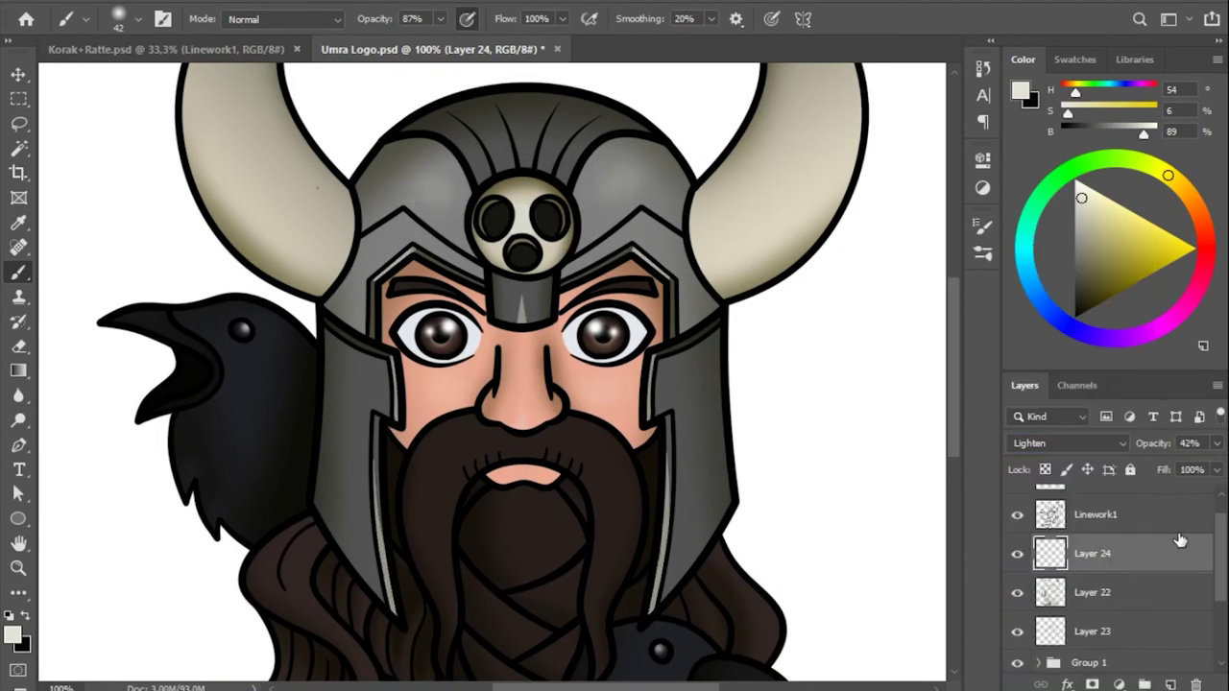
{"action": "right_click", "coordinate": [480, 378]}
{"action": "key", "text": "Return"}
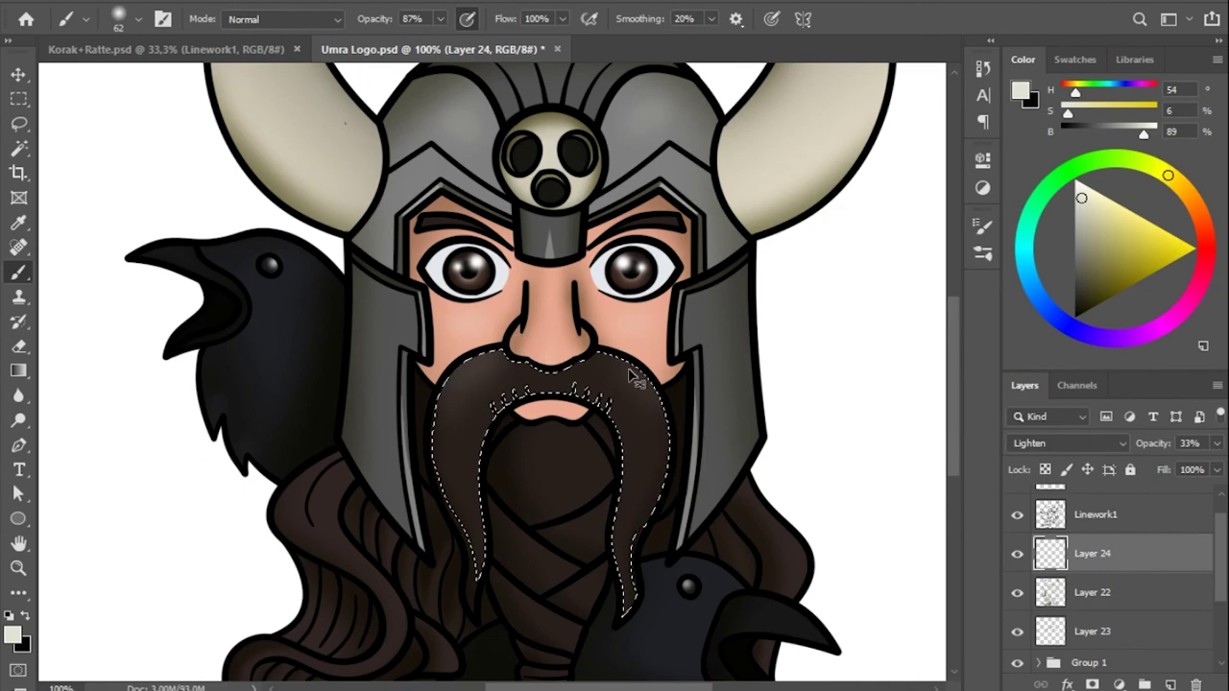
Shrink the brush and lower the eraser strength to 60% for softening.
{"action": "key", "text": "w"}
{"action": "key", "text": "b"}
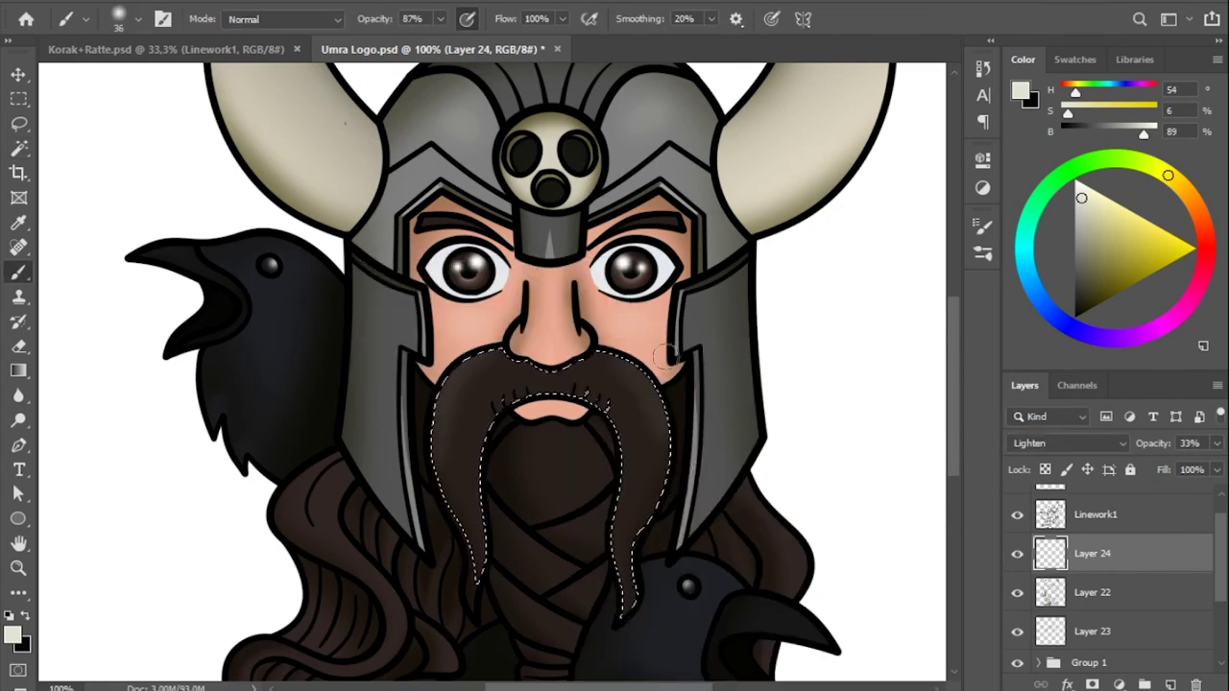
{"action": "key", "text": "e"}
{"action": "right_click", "coordinate": [660, 468]}
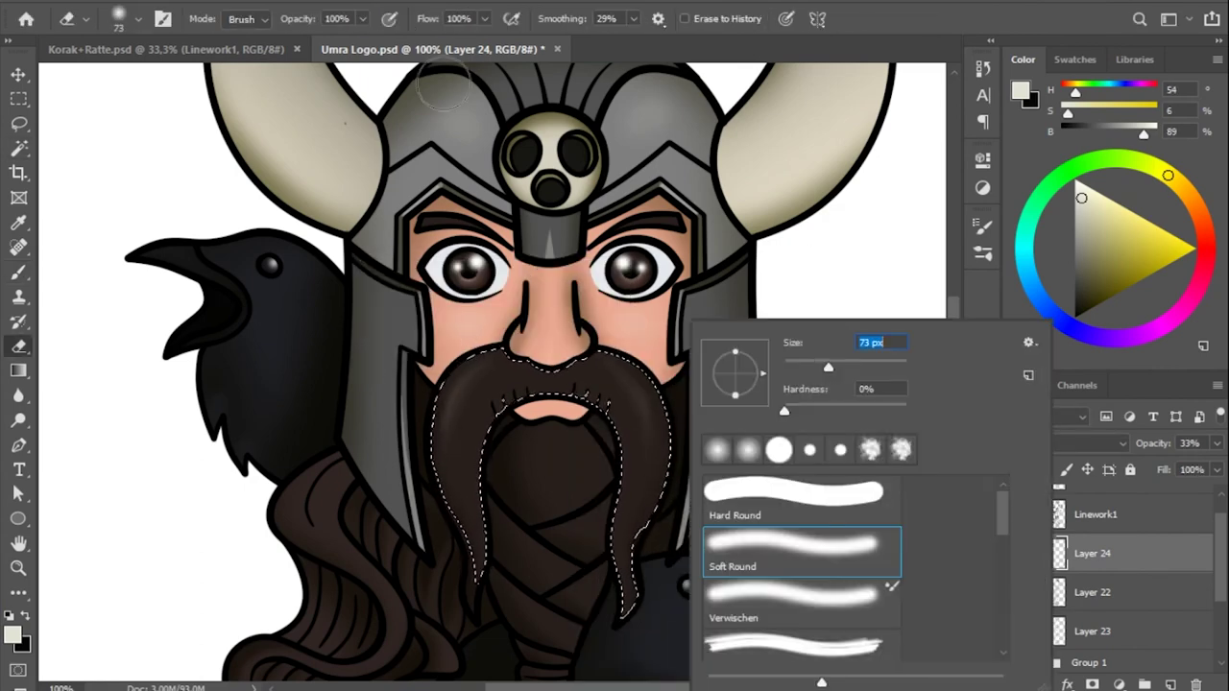
{"action": "left_click_drag", "start_coordinate": [362, 18], "coordinate": [329, 41]}
{"action": "scroll", "coordinate": [691, 331], "scroll_direction": "down", "scroll_amount": 2}
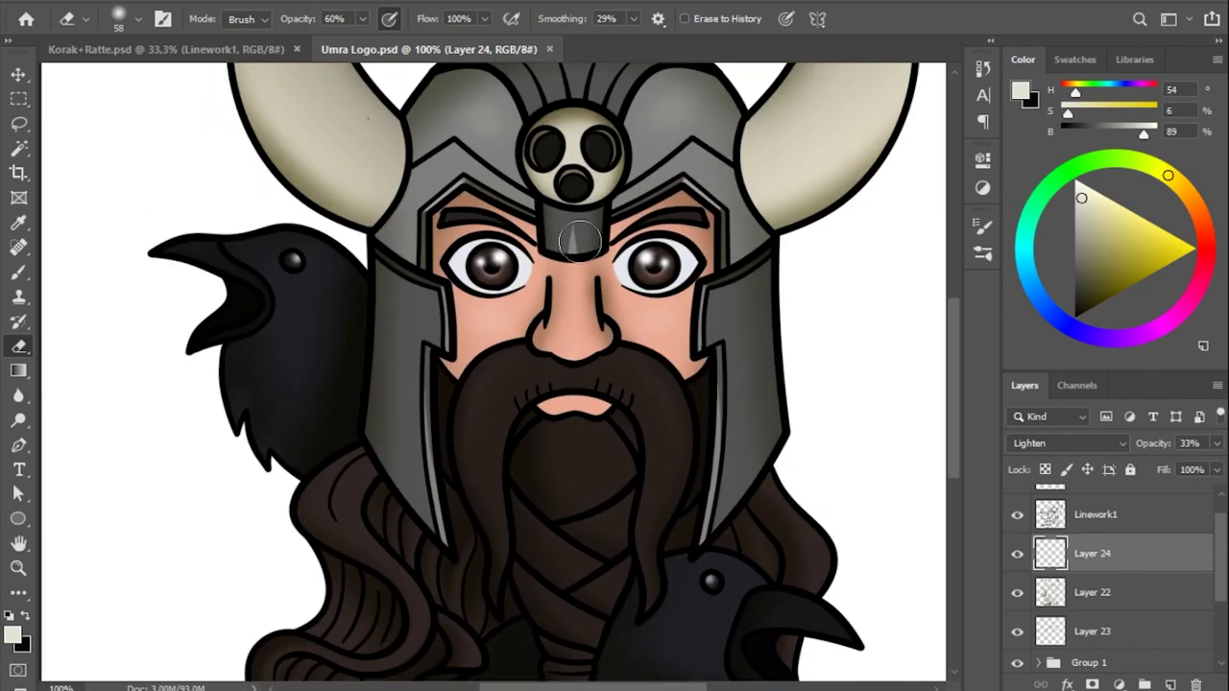
{"action": "scroll", "coordinate": [672, 317], "scroll_direction": "down", "scroll_amount": 3}
Set the brush to 30 px and brighten the raven's head with highlights.
{"action": "key", "text": "w"}
{"action": "left_click", "coordinate": [598, 197]}
{"action": "key", "text": "b"}
{"action": "key", "text": "ctrl+d"}
{"action": "right_click", "coordinate": [607, 296]}
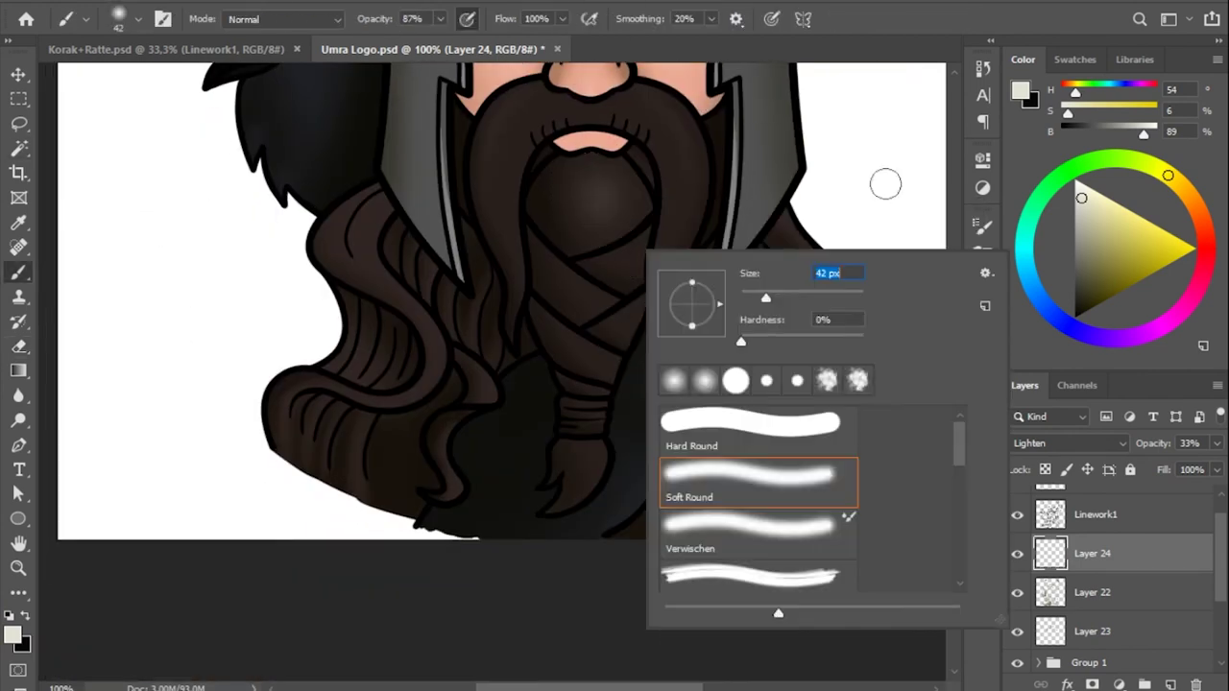
{"action": "key", "text": "Escape"}
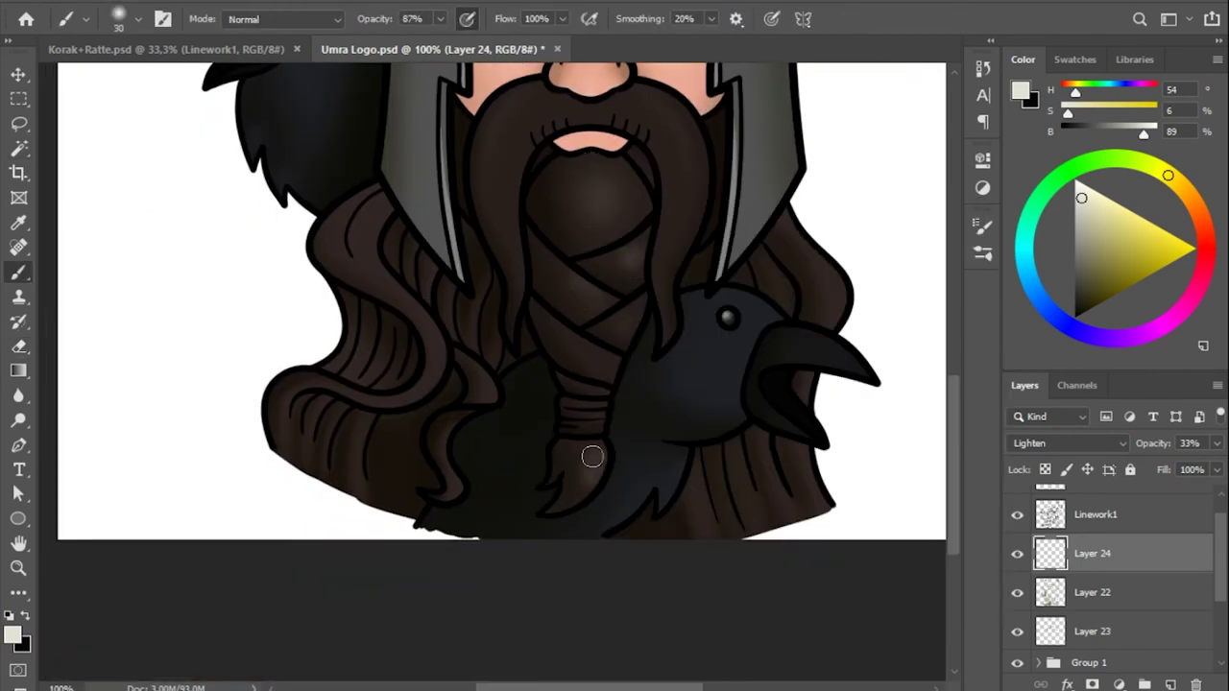
{"action": "key", "text": "w"}
{"action": "left_click_drag", "start_coordinate": [711, 355], "coordinate": [759, 307]}
{"action": "key", "text": "b"}
{"action": "left_click_drag", "start_coordinate": [701, 364], "coordinate": [769, 271]}
Highlight the left raven's beak and the hair beside the right raven.
{"action": "key", "text": "w"}
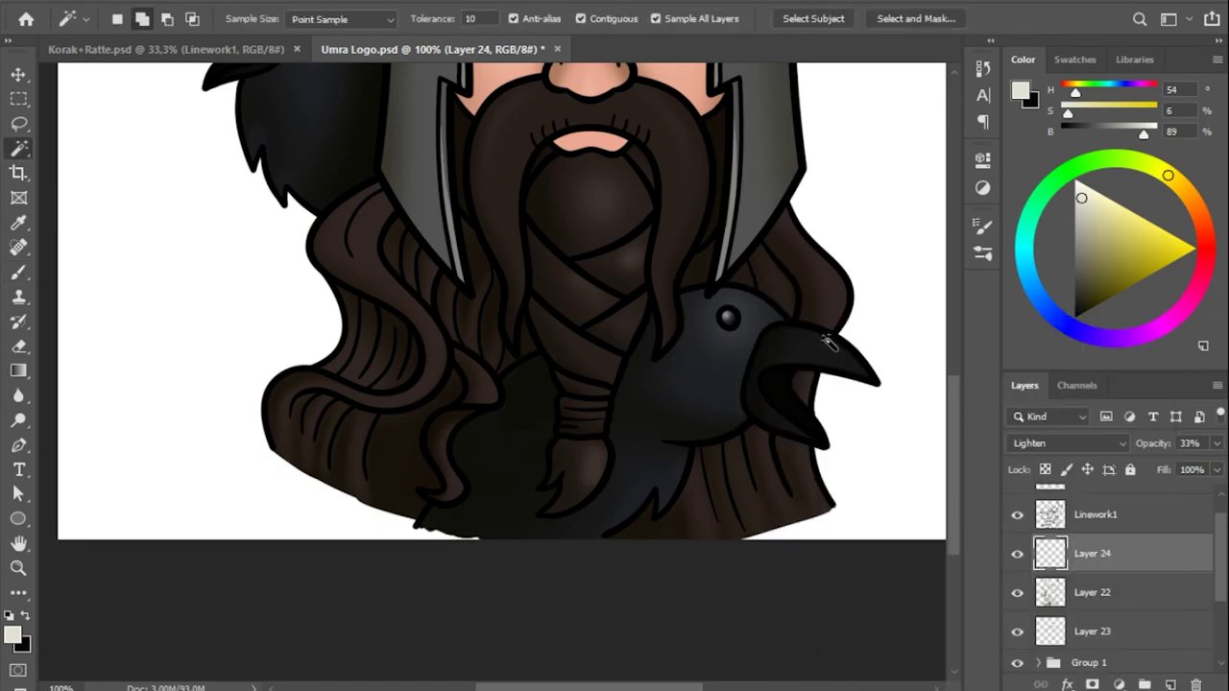
{"action": "scroll", "coordinate": [576, 384], "scroll_direction": "up", "scroll_amount": 3}
{"action": "left_click", "coordinate": [851, 384]}
{"action": "scroll", "coordinate": [576, 384], "scroll_direction": "left", "scroll_amount": 3}
{"action": "left_click", "coordinate": [365, 255]}
{"action": "key", "text": "b"}
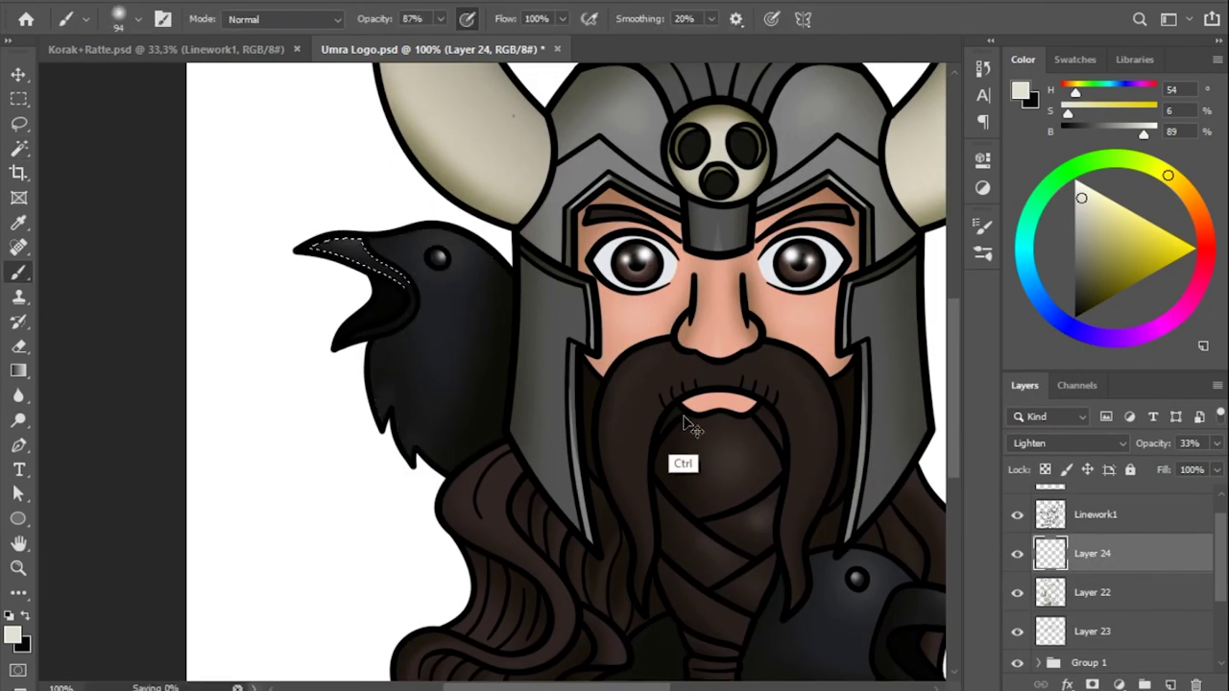
{"action": "scroll", "coordinate": [692, 426], "scroll_direction": "down", "scroll_amount": 2}
{"action": "key", "text": "w"}
{"action": "left_click", "coordinate": [466, 494]}
{"action": "key", "text": "b"}
Highlight a hair strand near the right raven and zoom out to the whole canvas.
{"action": "scroll", "coordinate": [768, 235], "scroll_direction": "down", "scroll_amount": 2}
{"action": "scroll", "coordinate": [624, 384], "scroll_direction": "down", "scroll_amount": 1}
{"action": "scroll", "coordinate": [624, 384], "scroll_direction": "left", "scroll_amount": 2}
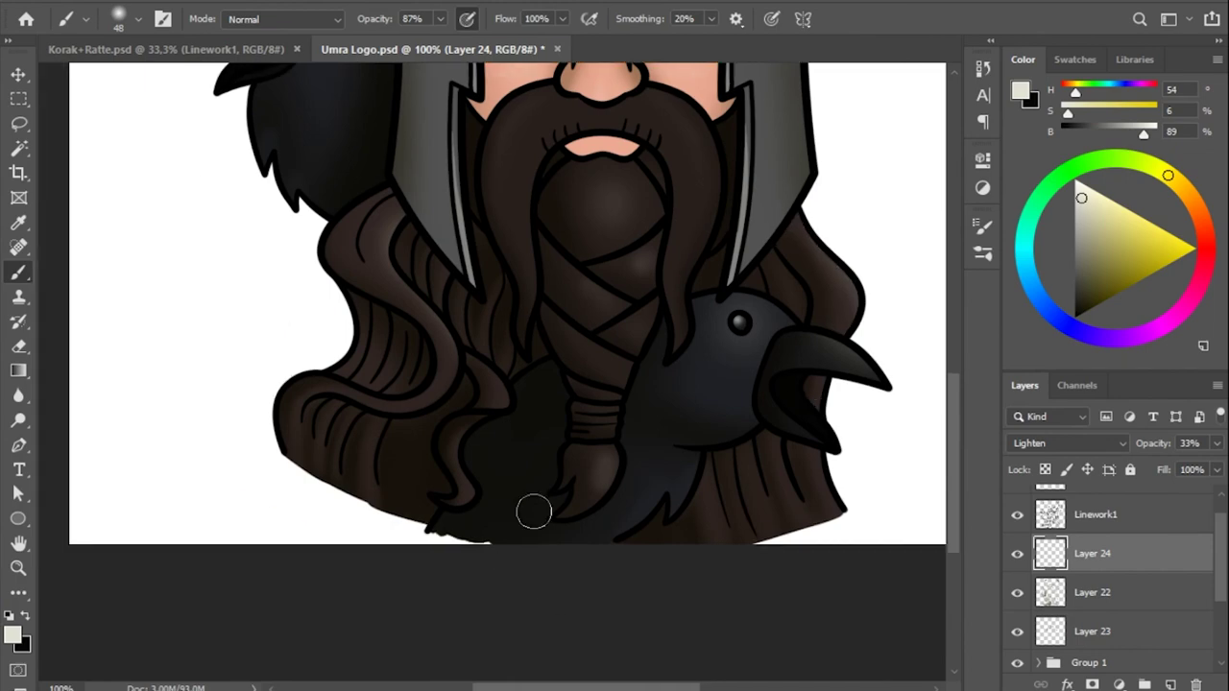
{"action": "key", "text": "w"}
{"action": "left_click", "coordinate": [487, 384]}
{"action": "key", "text": "b"}
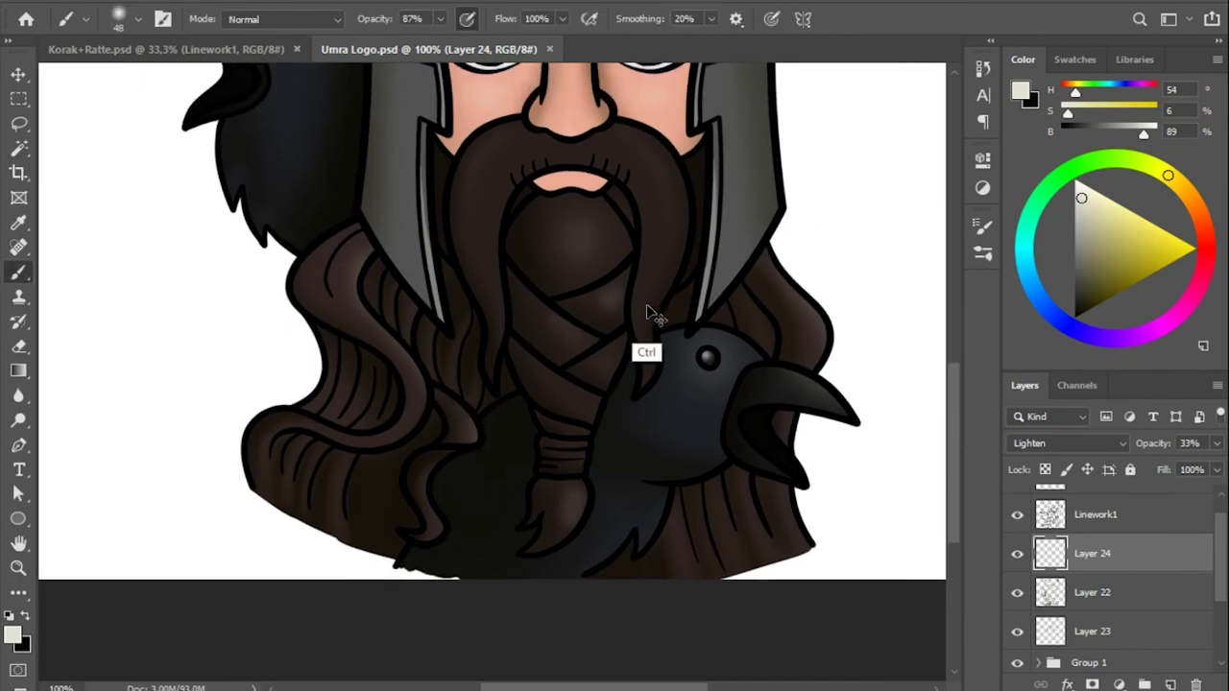
{"action": "key", "text": "z"}
{"action": "left_click", "coordinate": [650, 321], "text": "alt"}
Draw a cyan-filled circle and move its layer beneath the character.
{"action": "left_click", "coordinate": [634, 384], "text": "alt"}
{"action": "key", "text": "u"}
{"action": "left_click_drag", "start_coordinate": [355, 207], "coordinate": [600, 449]}
{"action": "left_click", "coordinate": [771, 303]}
{"action": "left_click", "coordinate": [827, 423]}
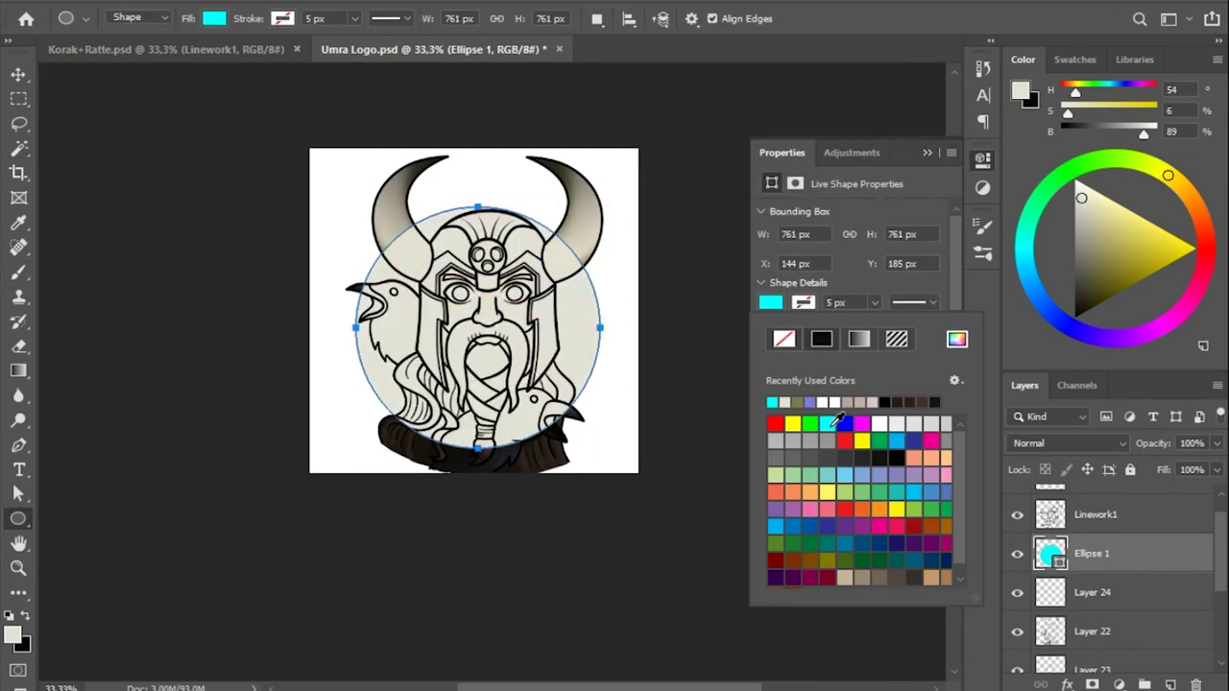
{"action": "key", "text": "v"}
{"action": "left_click_drag", "start_coordinate": [1092, 537], "coordinate": [1092, 663]}
{"action": "left_click", "coordinate": [1092, 615]}
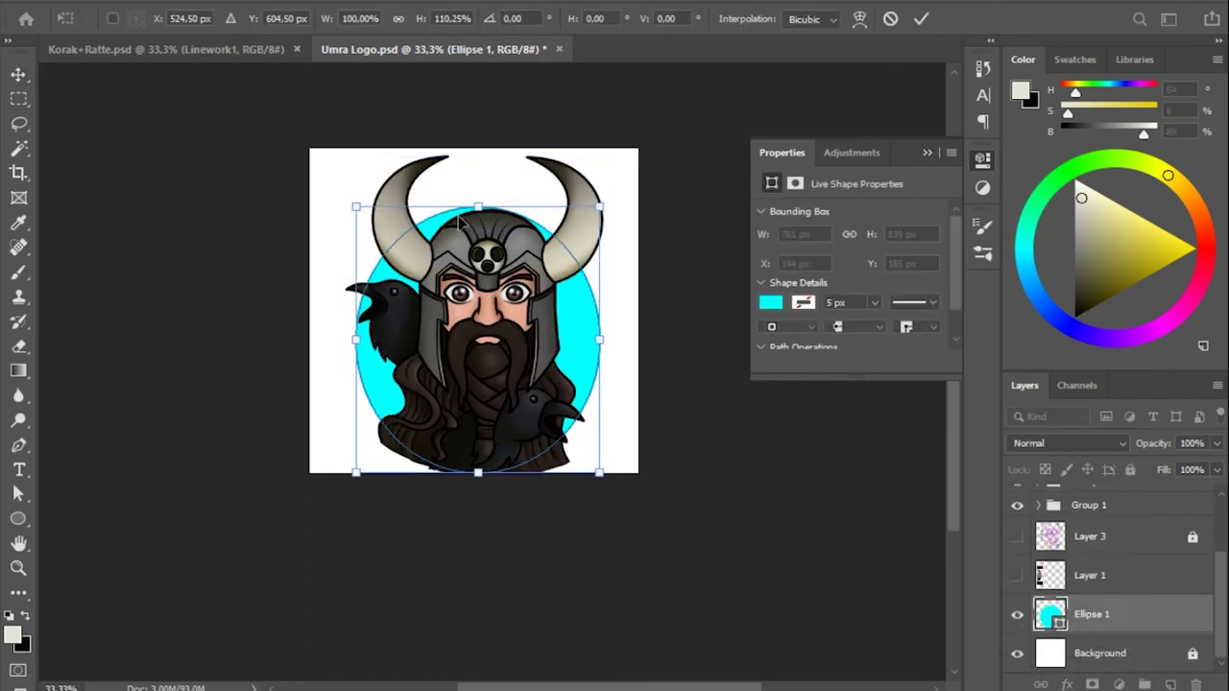
Enlarge the cyan circle with Free Transform.
{"action": "key", "text": "ctrl+t"}
{"action": "left_click_drag", "start_coordinate": [600, 206], "coordinate": [638, 151]}
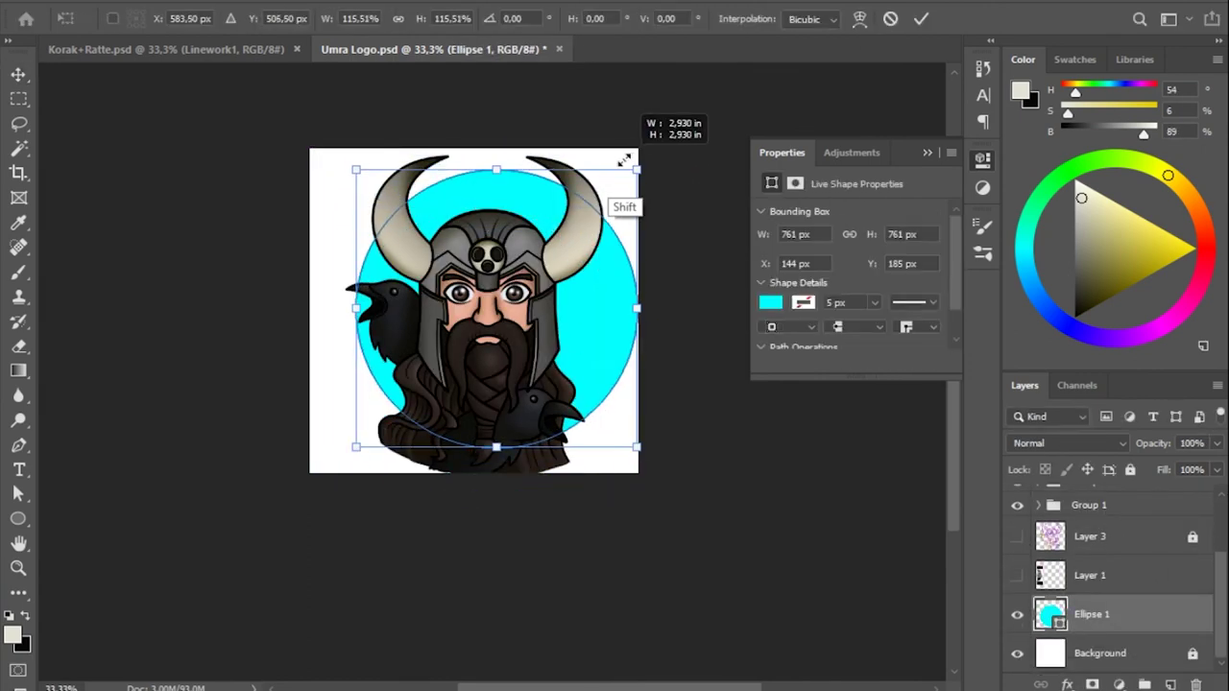
{"action": "left_click_drag", "start_coordinate": [355, 446], "coordinate": [310, 471]}
{"action": "key", "text": "Return"}
{"action": "scroll", "coordinate": [1105, 576], "scroll_direction": "up", "scroll_amount": 2}
{"action": "left_click", "coordinate": [774, 499]}
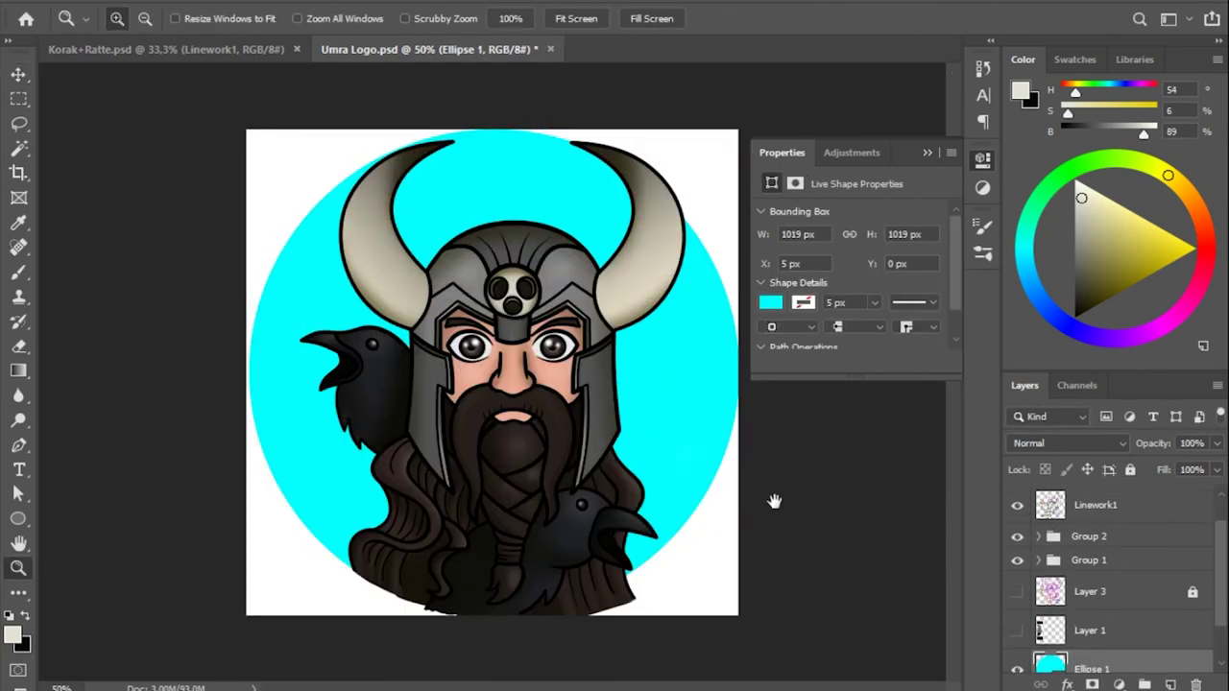
Group Group 1, Linework1, Group 2 and Linework3 into Group 3 above Ellipse 1.
{"action": "left_click", "coordinate": [1114, 544]}
{"action": "left_click", "coordinate": [1095, 492], "text": "shift"}
{"action": "scroll", "coordinate": [1016, 507], "scroll_direction": "up", "scroll_amount": 2}
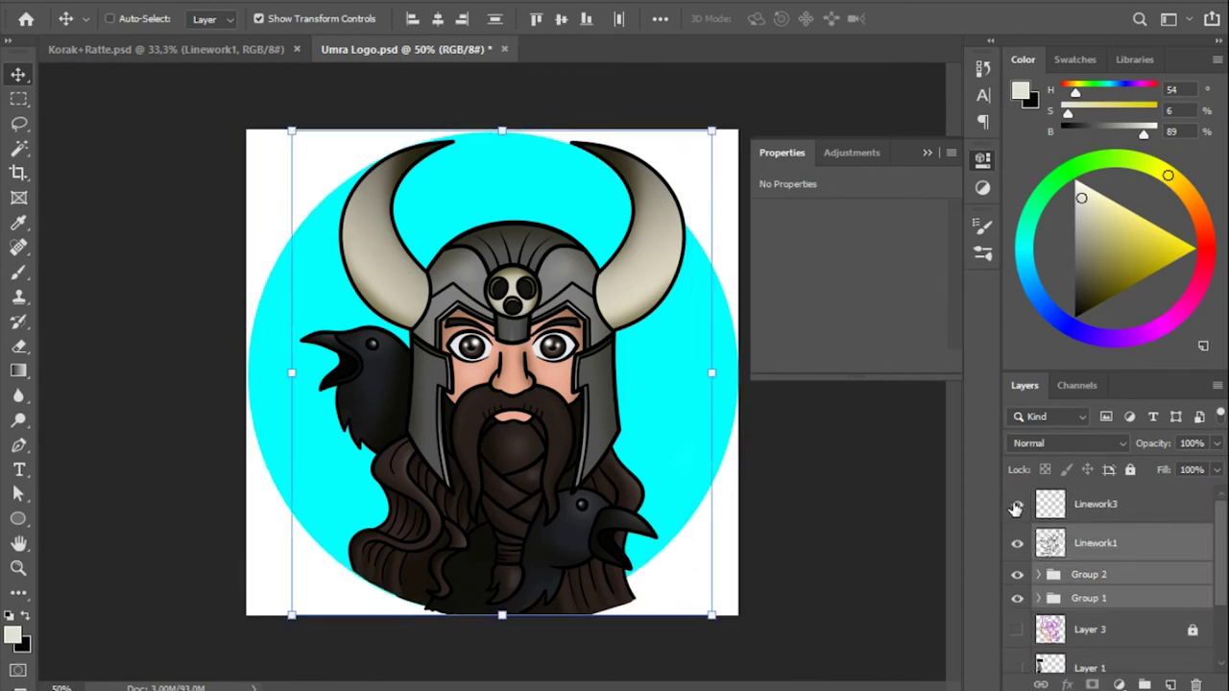
{"action": "left_click", "coordinate": [1024, 516], "text": "shift"}
{"action": "key", "text": "ctrl+g"}
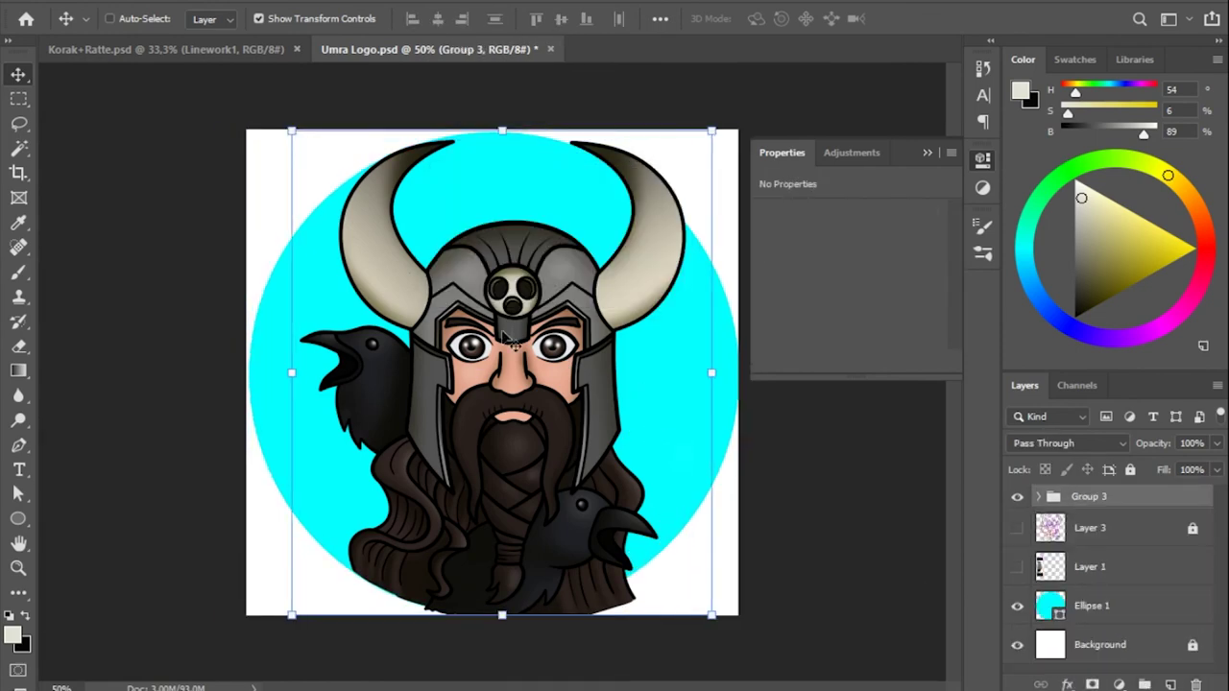
{"action": "left_click_drag", "start_coordinate": [540, 412], "coordinate": [524, 408]}
{"action": "left_click_drag", "start_coordinate": [1089, 606], "coordinate": [1094, 512]}
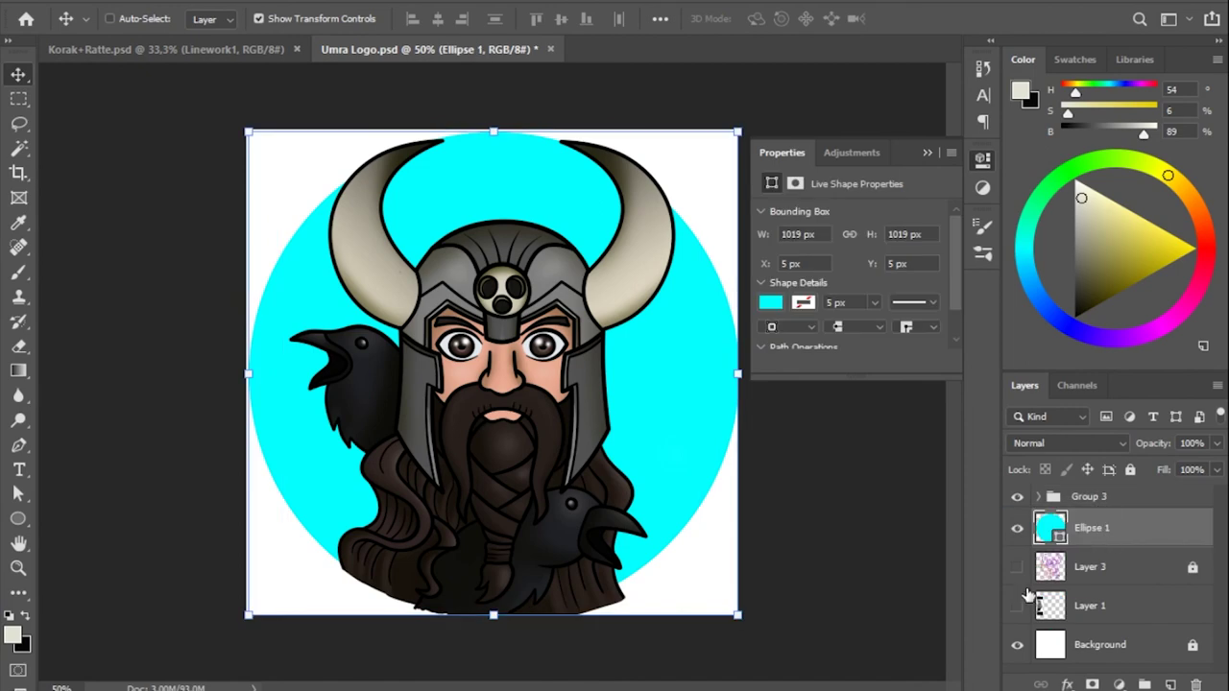
Scale Group 3 down to about 97% and delete the old cyan circle.
{"action": "right_click", "coordinate": [1088, 496]}
{"action": "key", "text": "Escape"}
{"action": "key", "text": "ctrl+t"}
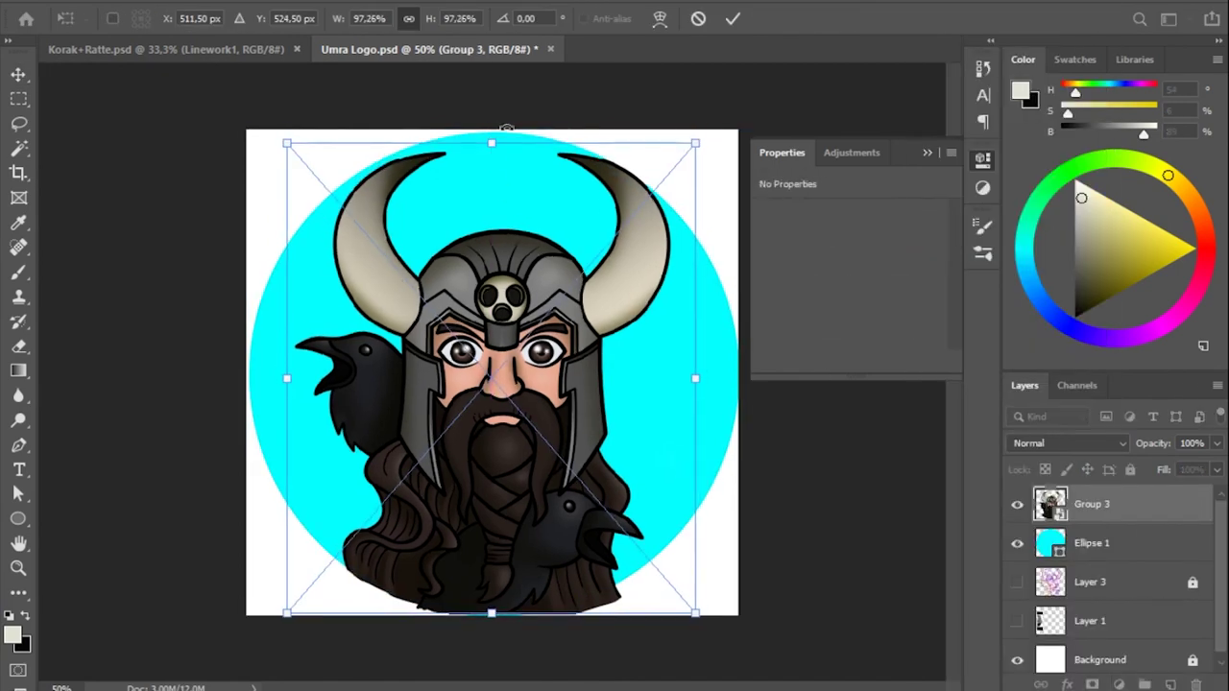
{"action": "left_click_drag", "start_coordinate": [569, 434], "coordinate": [570, 441]}
{"action": "key", "text": "Return"}
{"action": "left_click", "coordinate": [1090, 542]}
{"action": "key", "text": "Delete"}
Draw a new cyan circle sized 1024 px to fill the canvas.
{"action": "left_click", "coordinate": [192, 150]}
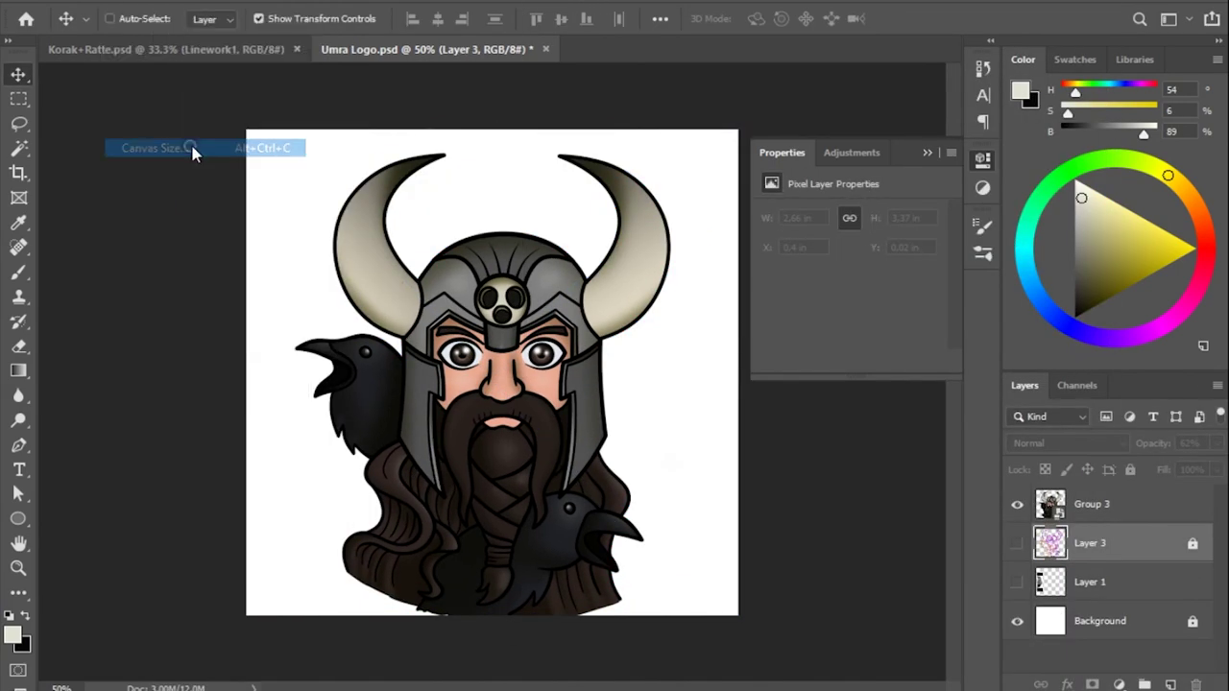
{"action": "left_click", "coordinate": [18, 519]}
{"action": "left_click", "coordinate": [144, 18]}
{"action": "left_click_drag", "start_coordinate": [228, 64], "coordinate": [755, 633]}
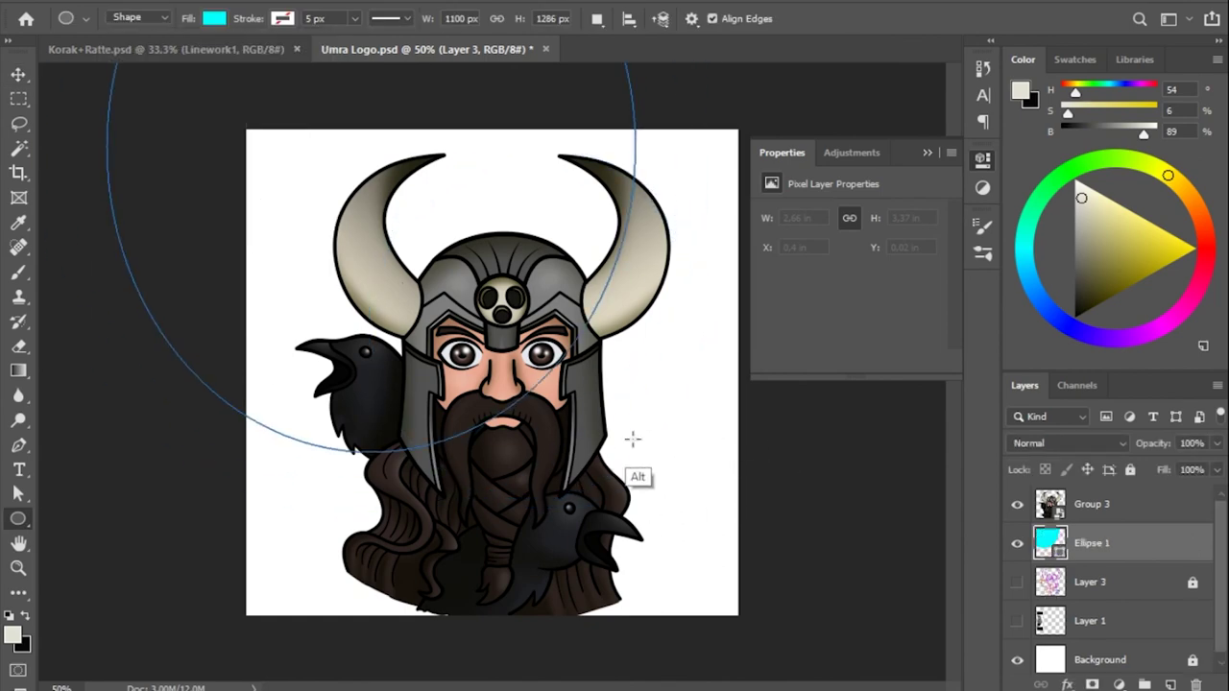
{"action": "type", "text": "024"}
{"action": "key", "text": "Tab"}
{"action": "type", "text": "1024"}
{"action": "key", "text": "Return"}
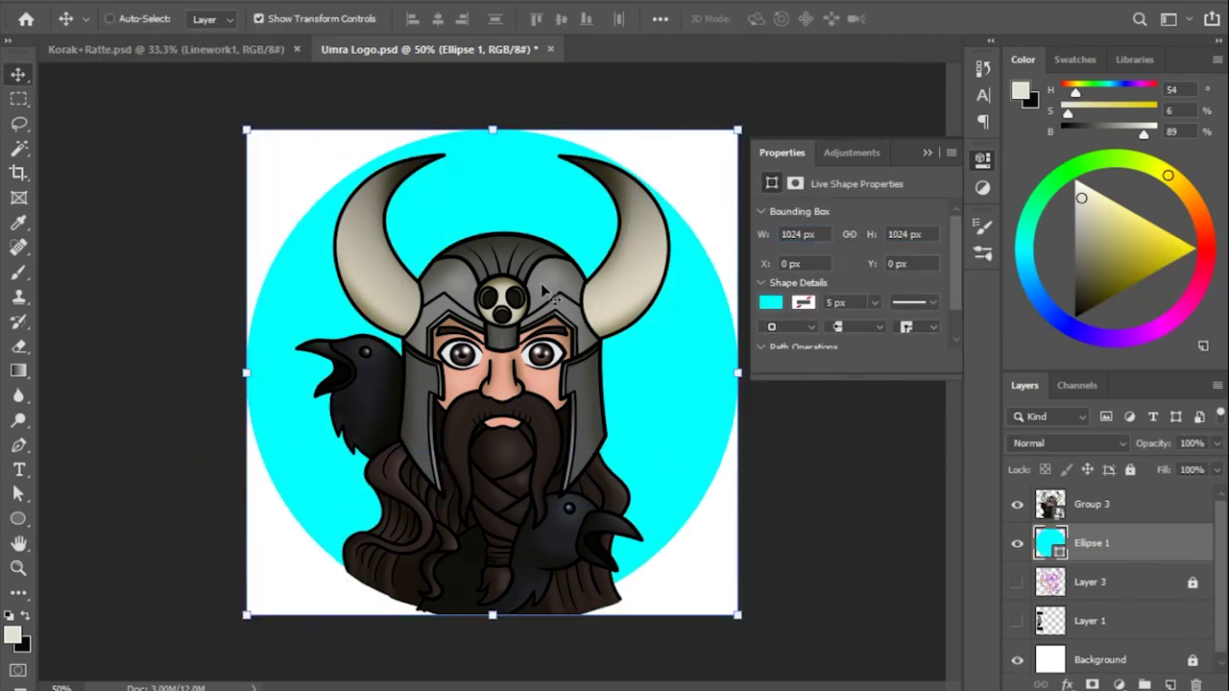